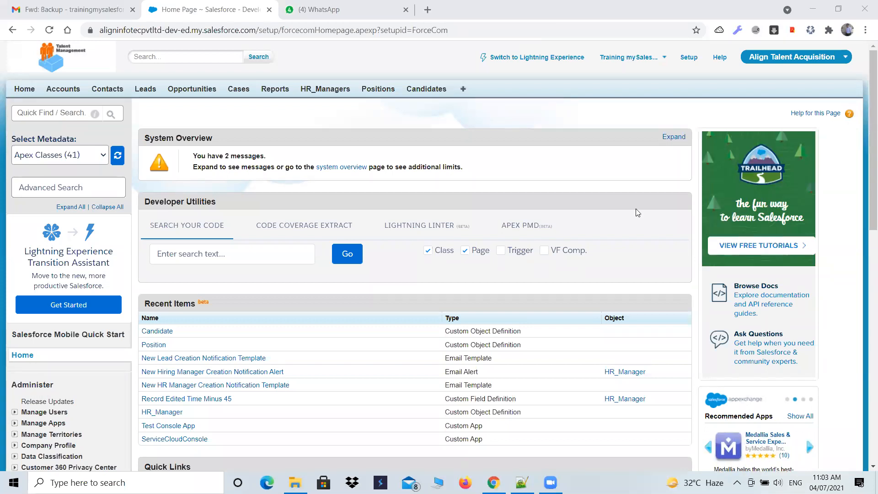
Switch to Notepad++ and highlight the whole Assignments section in the 102-Admin.txt notes
left_click(521, 482)
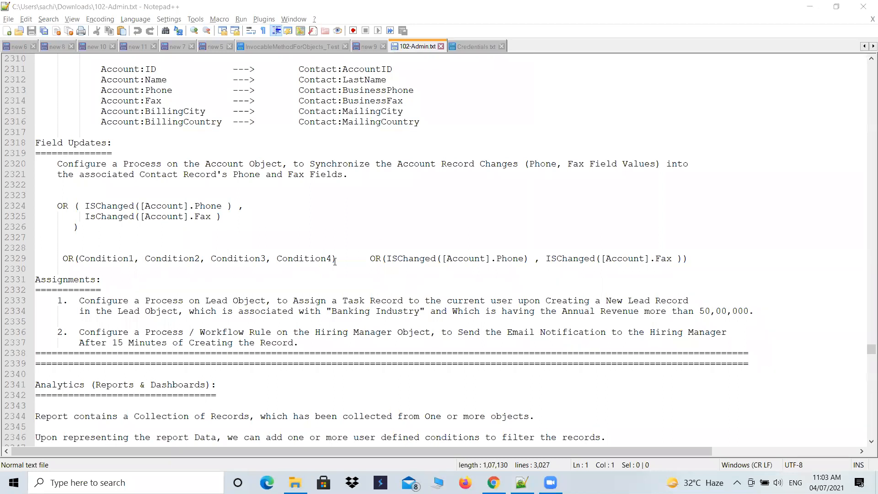
scroll(327, 272, "down", 2)
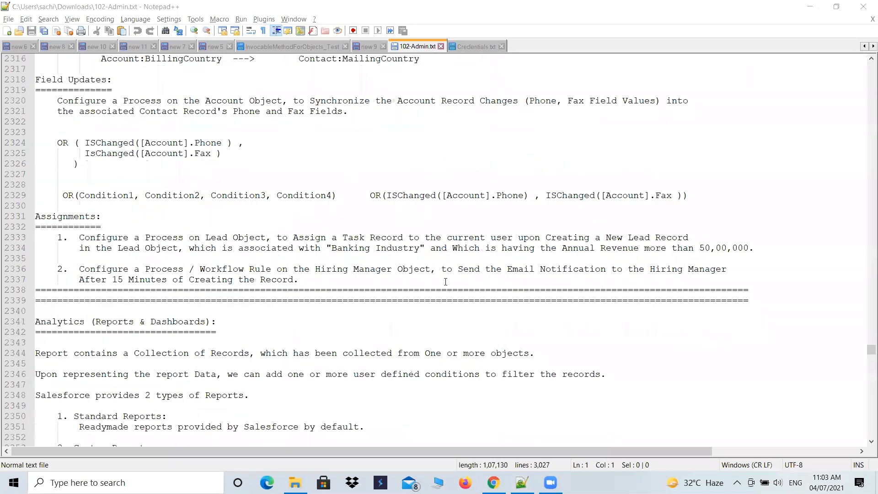
left_click_drag(320, 279, 55, 235)
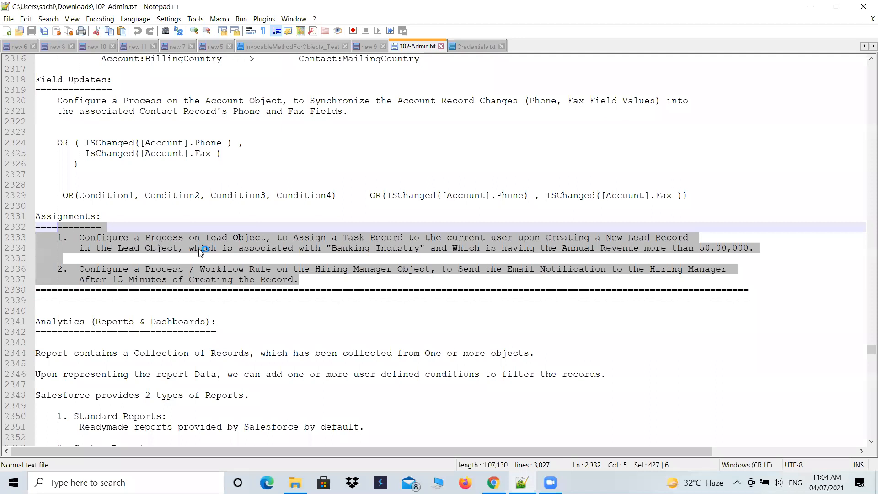
left_click(317, 262)
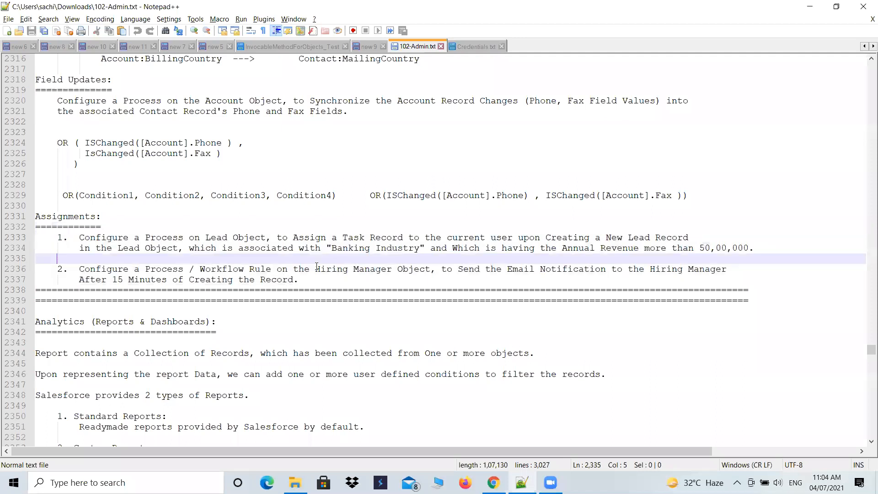
left_click_drag(305, 286, 49, 234)
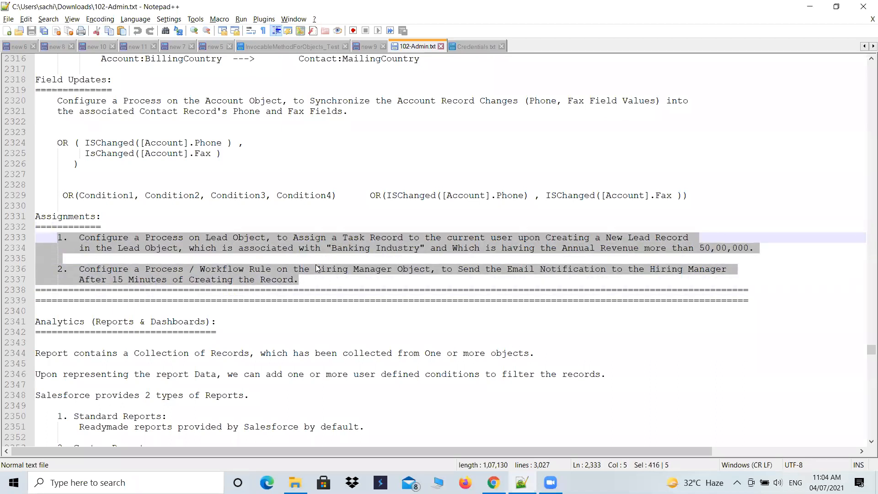
left_click_drag(293, 280, 27, 215)
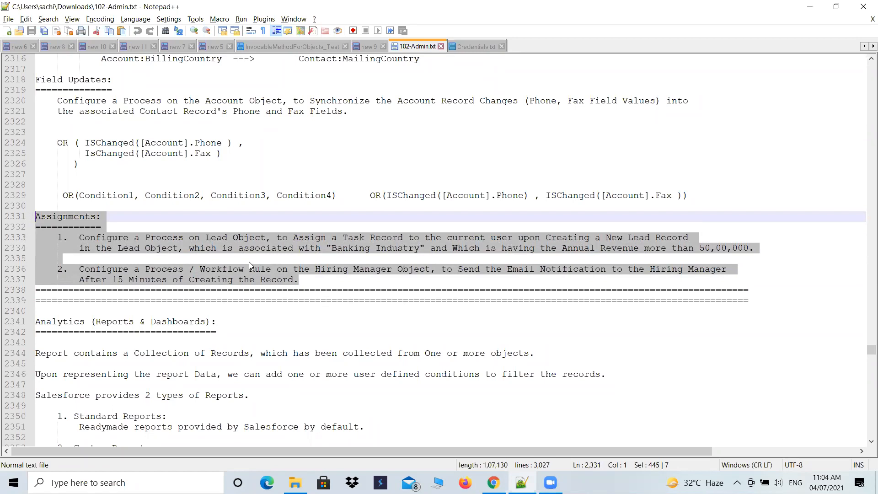
left_click(311, 283)
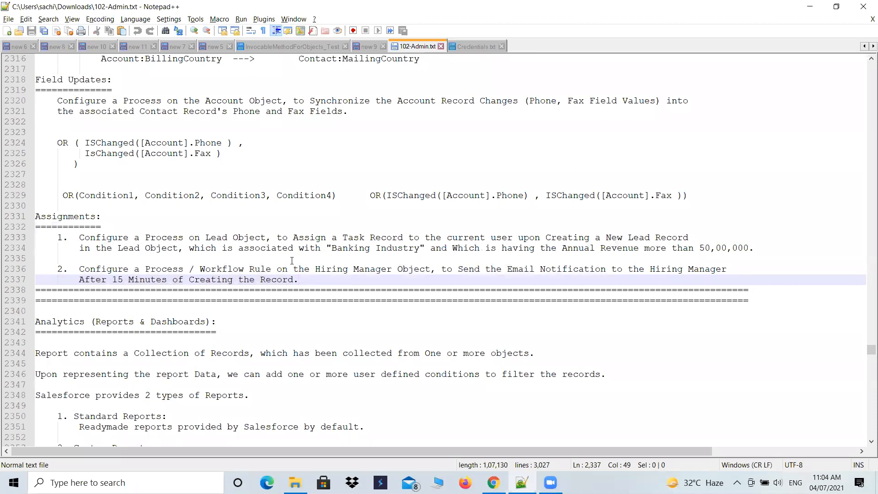
Review the first assignment in the notes, covering the process on the Lead object that assigns a task record
left_click_drag(299, 242, 416, 239)
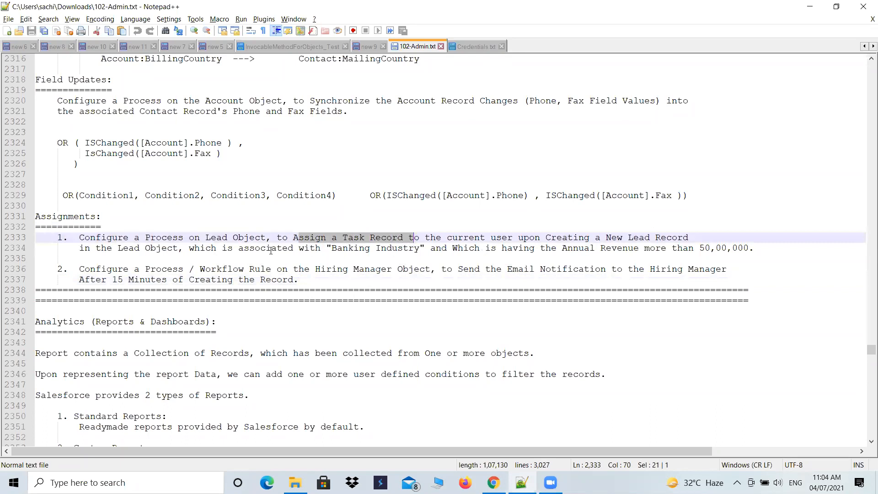
left_click_drag(146, 237, 235, 237)
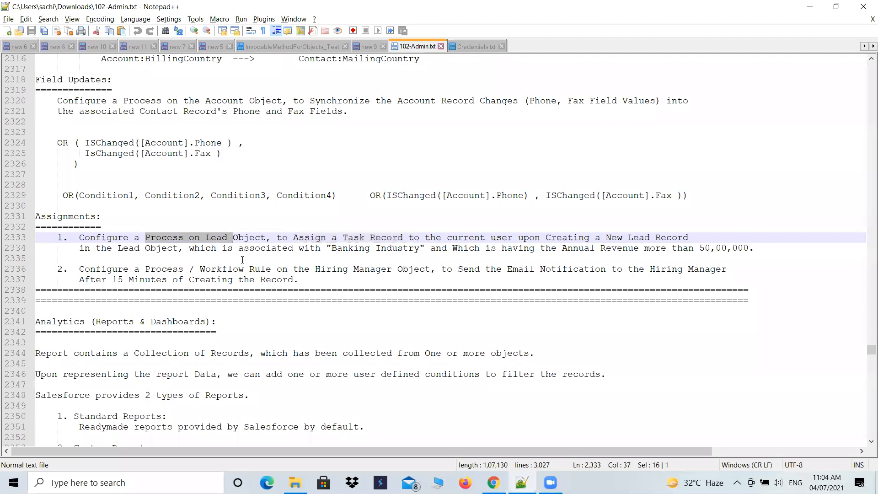
left_click(233, 251)
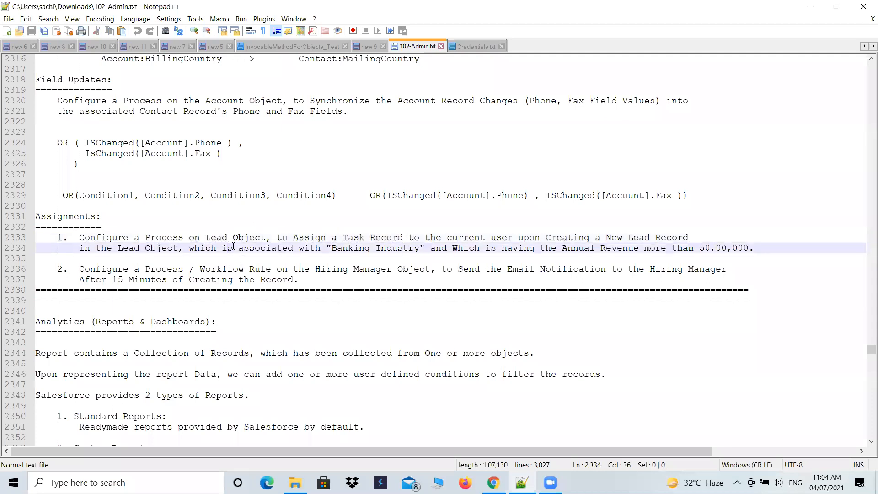
left_click_drag(146, 237, 183, 238)
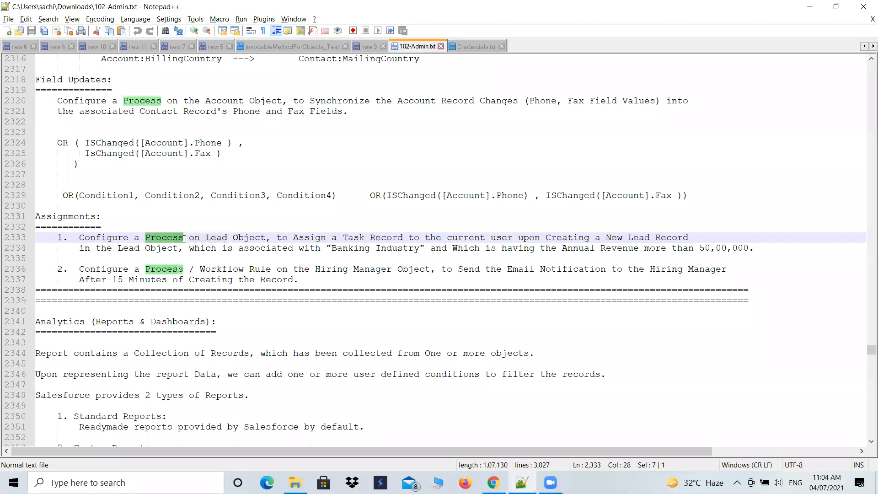
left_click_drag(337, 238, 430, 238)
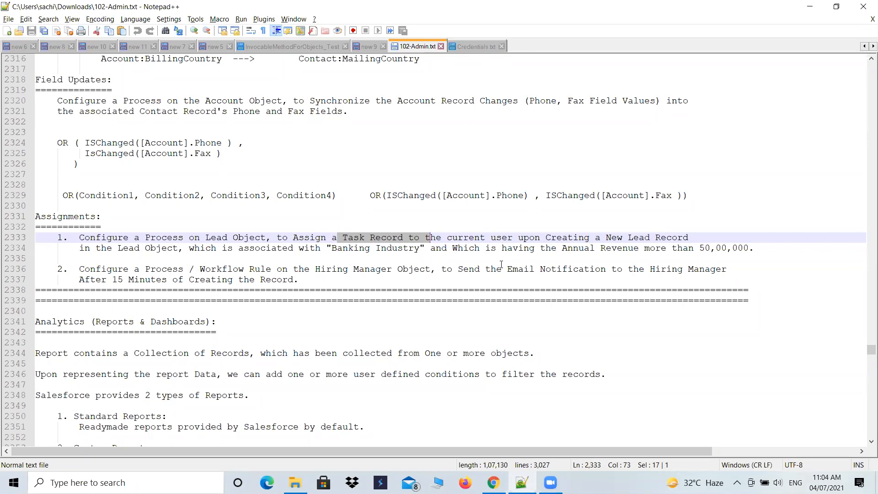
Review the second assignment, covering the Process / Workflow Rule on the Hiring Manager object and its 15-minute email notification
left_click_drag(501, 266, 280, 281)
left_click(272, 281)
left_click_drag(108, 282, 228, 281)
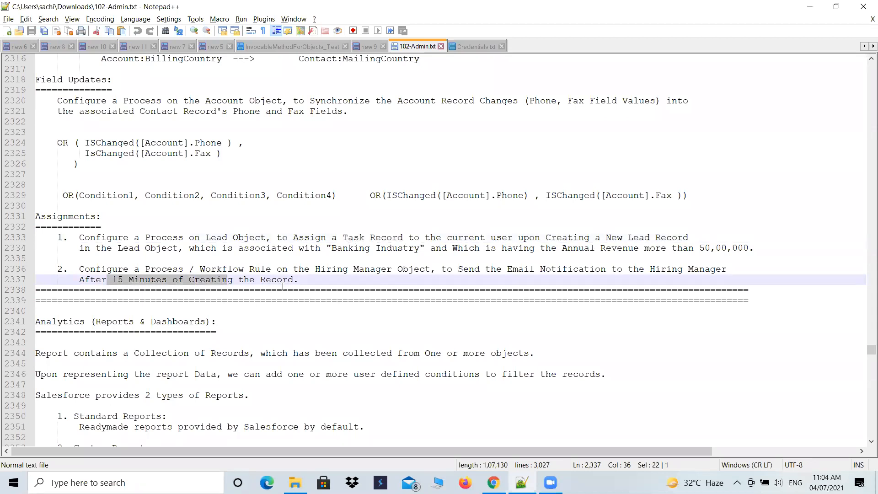
left_click(176, 269)
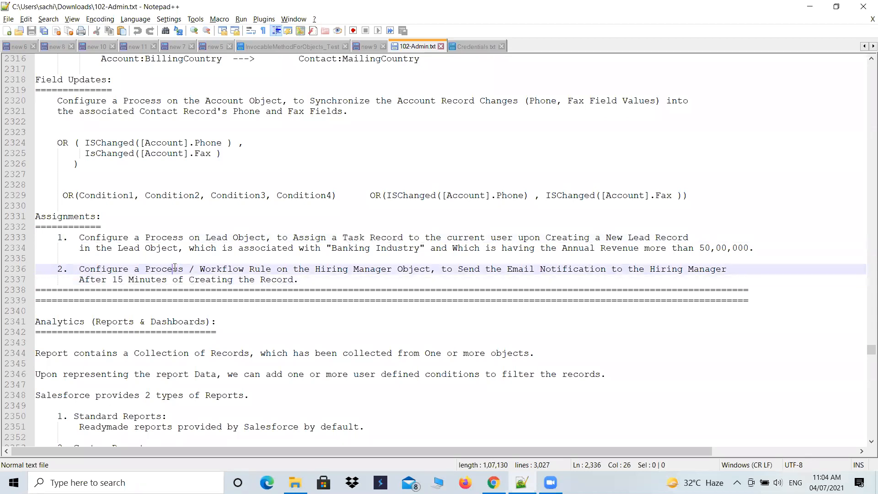
double_click(202, 268)
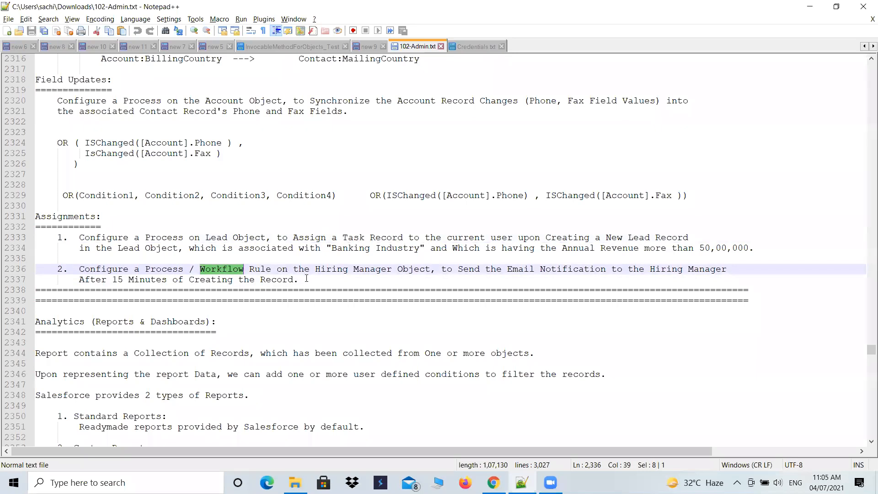
left_click_drag(301, 279, 61, 271)
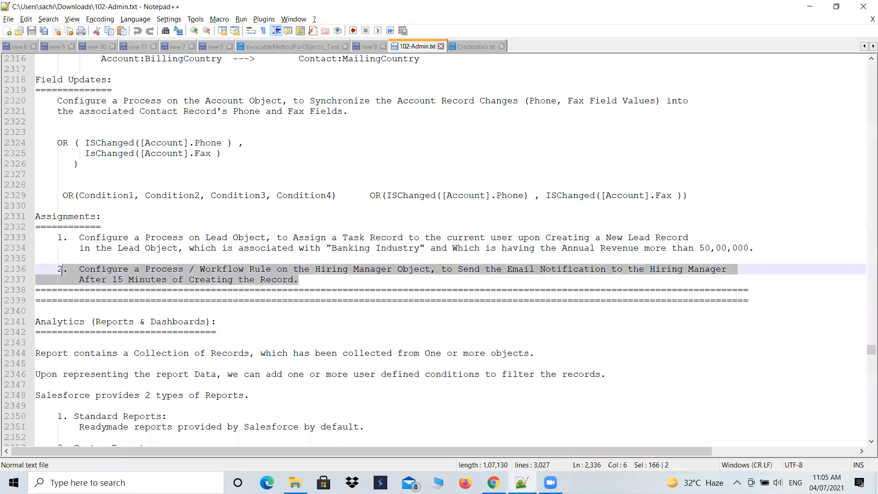
left_click(178, 268)
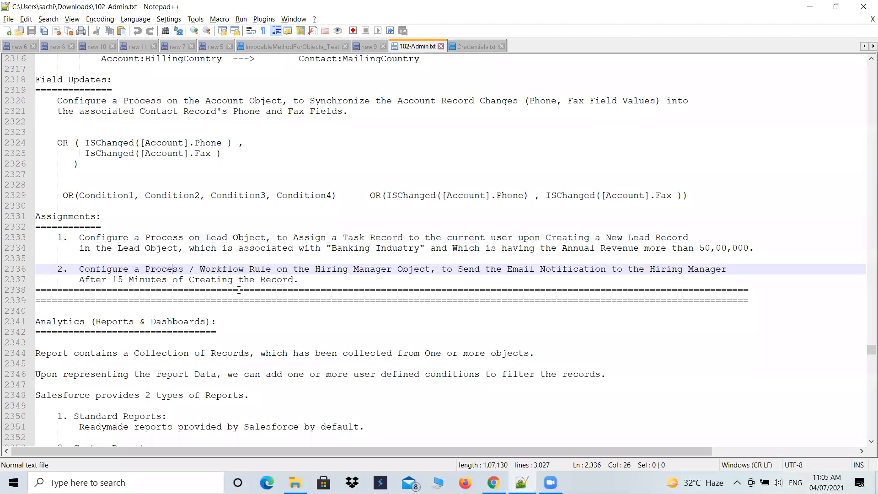
double_click(214, 269)
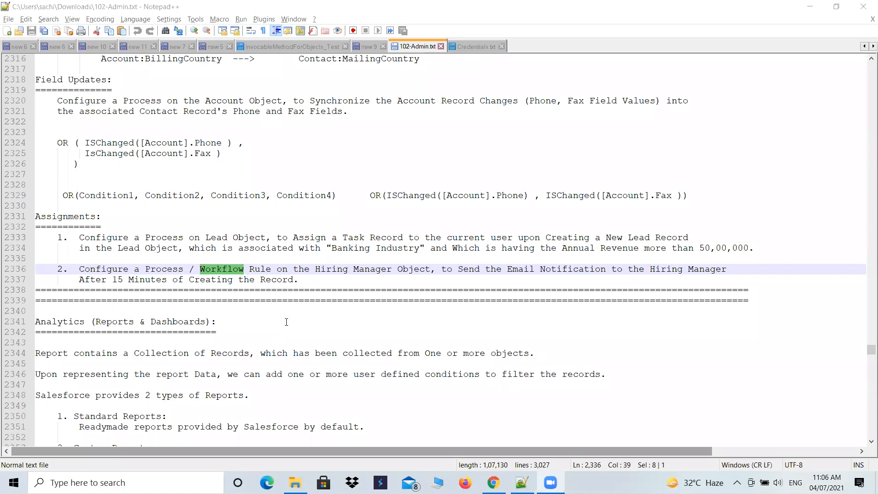
left_click_drag(316, 269, 431, 269)
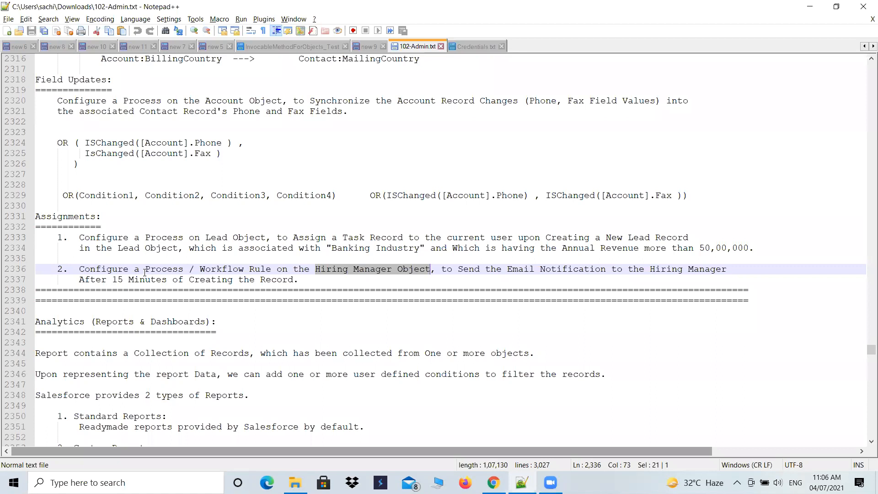
double_click(146, 270)
double_click(211, 270)
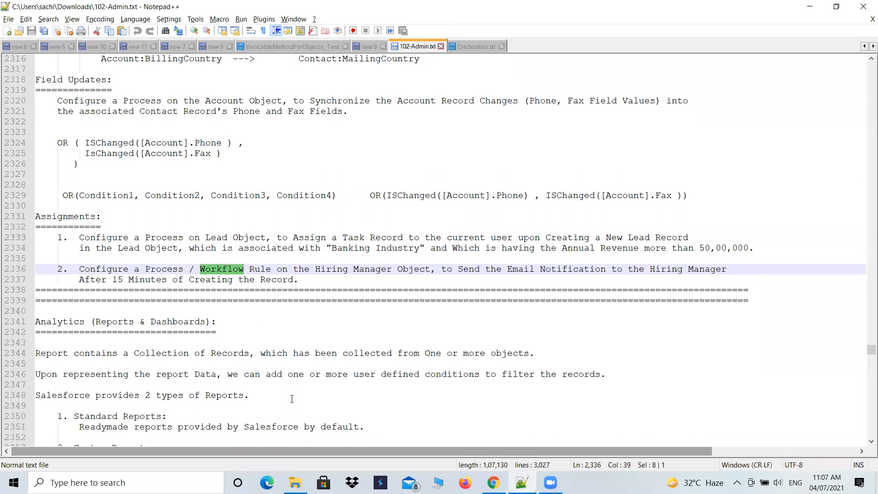
Switch to Salesforce in Chrome and open the Setup home page
left_click(493, 482)
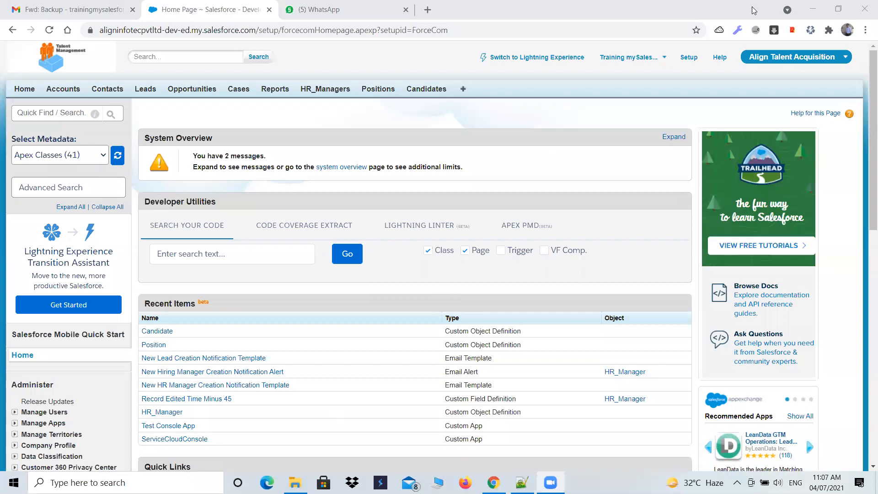
left_click(692, 59)
left_click(692, 59)
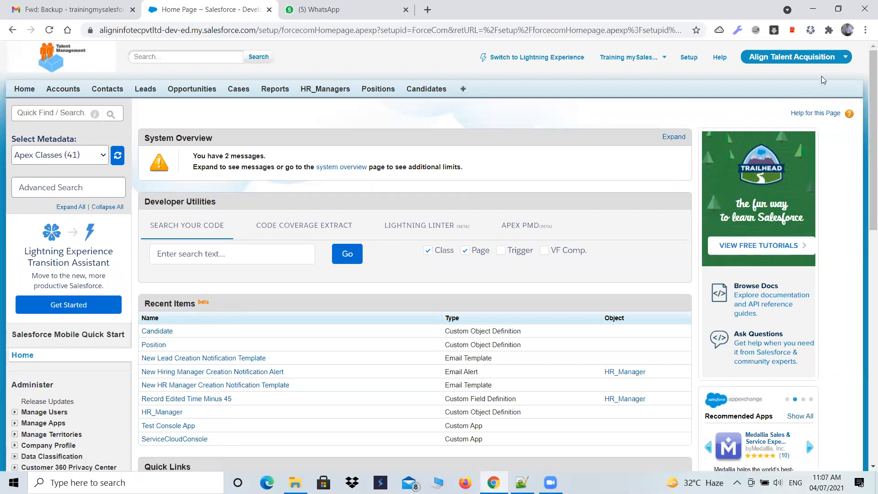
Switch to the Sales app, dismiss the Lightning Experience prompt, and return to the Align Talent Acquisition app
left_click(809, 62)
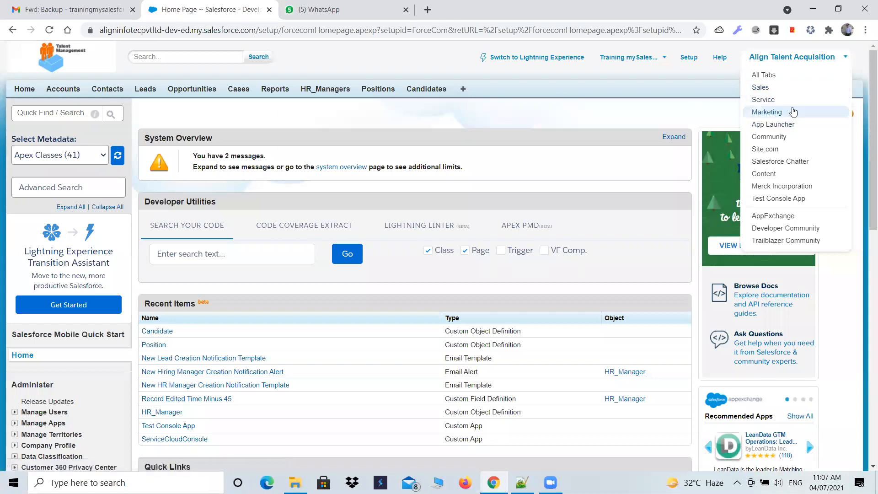
left_click(776, 90)
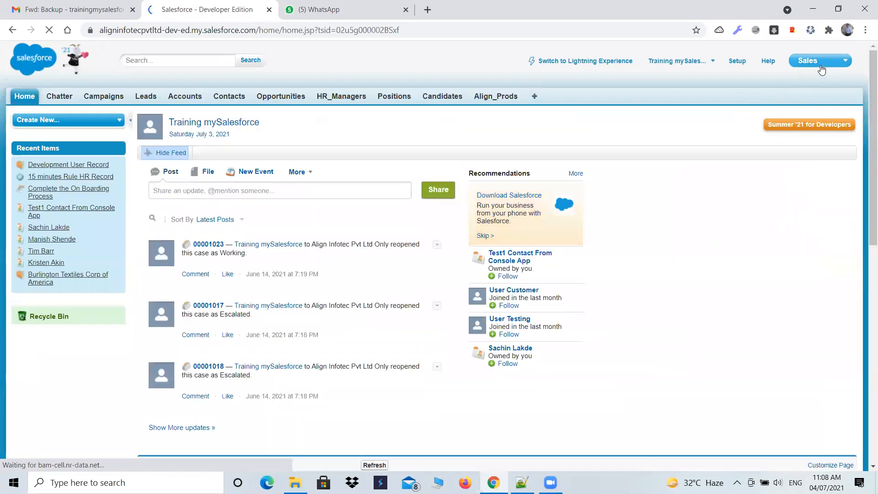
left_click(821, 66)
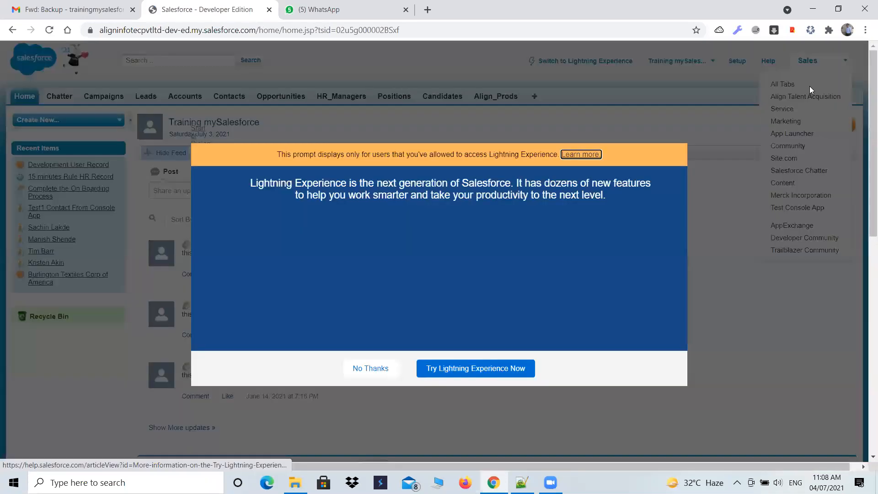
left_click(674, 134)
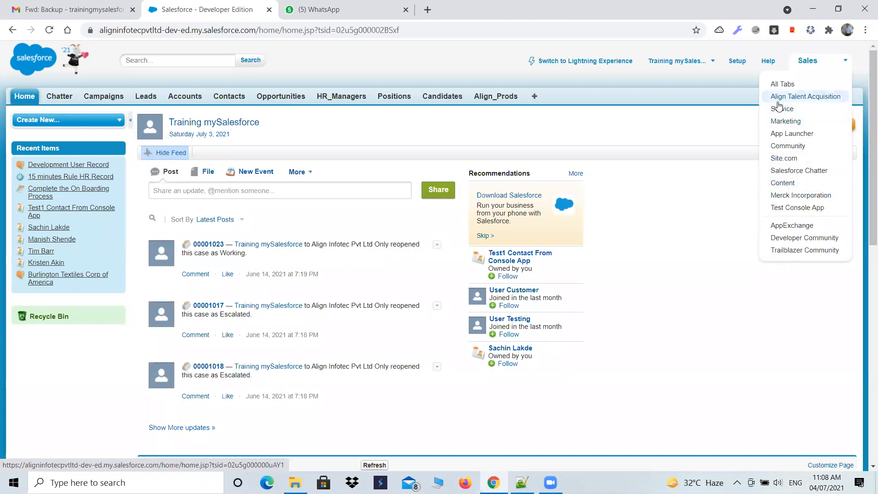
left_click(800, 99)
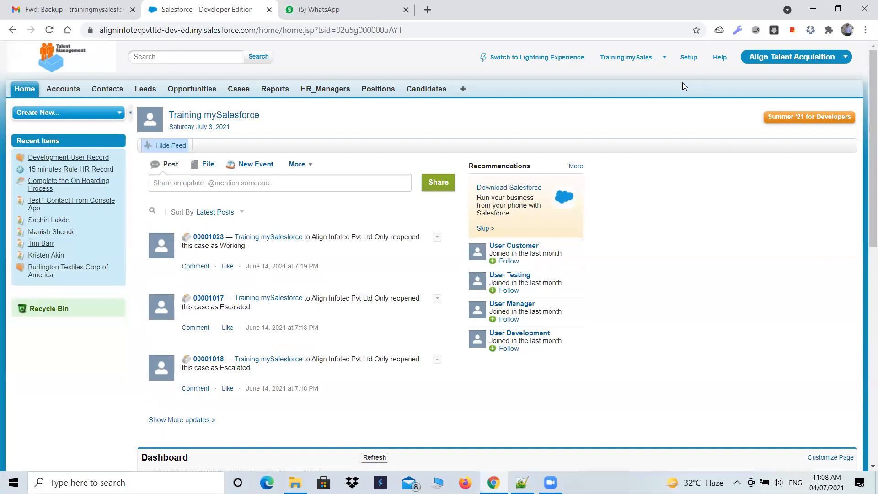
Open Setup and examine the options listed under the Administer section
left_click(689, 57)
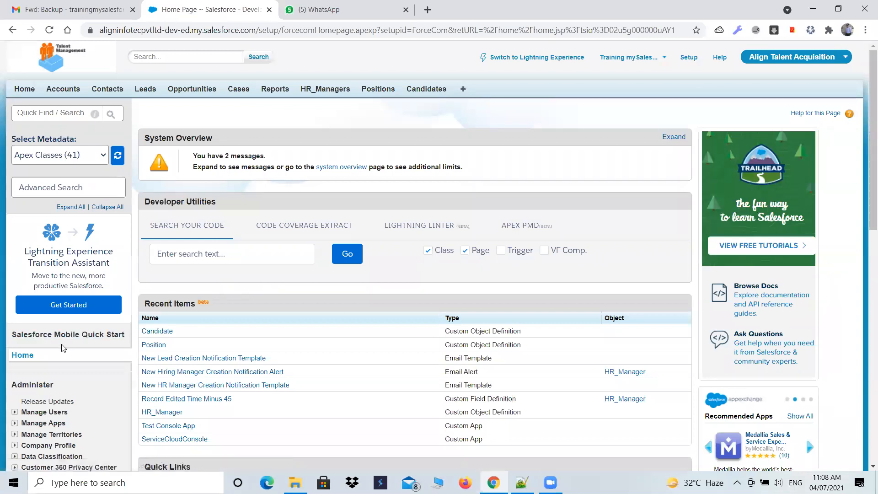
scroll(64, 347, "down", 4)
scroll(61, 345, "down", 4)
scroll(60, 311, "up", 5)
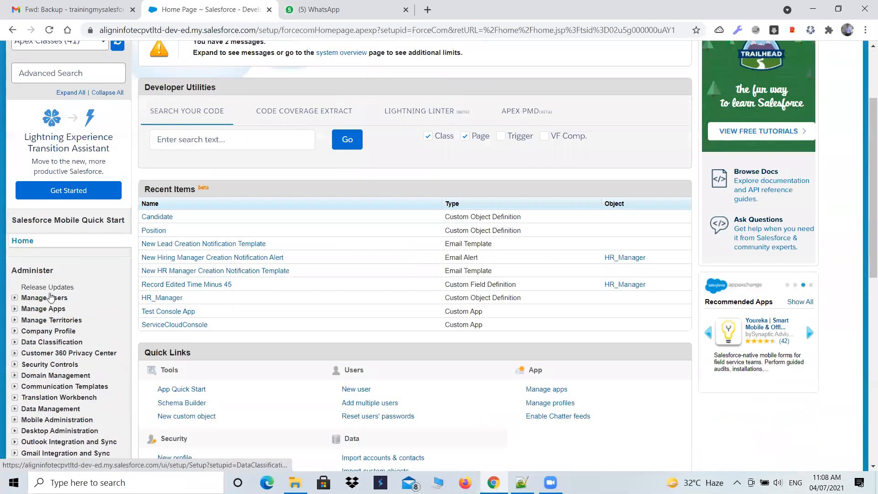
double_click(60, 272)
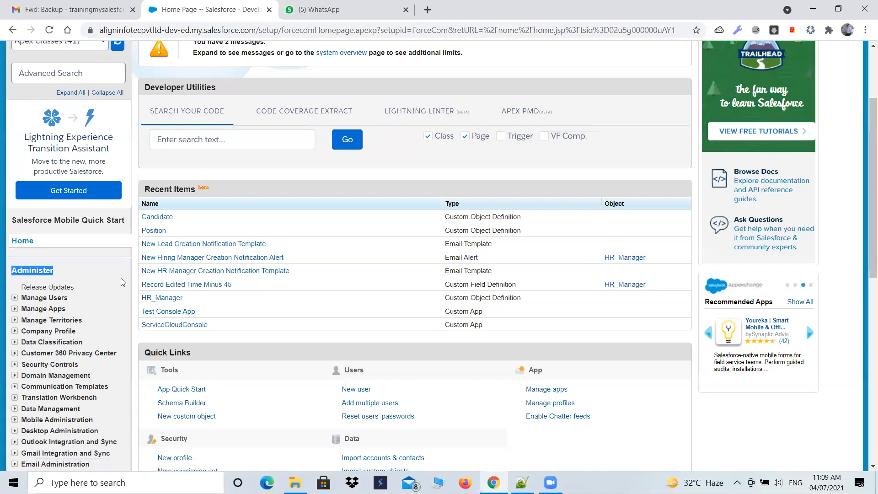
scroll(122, 281, "down", 1)
scroll(122, 278, "down", 2)
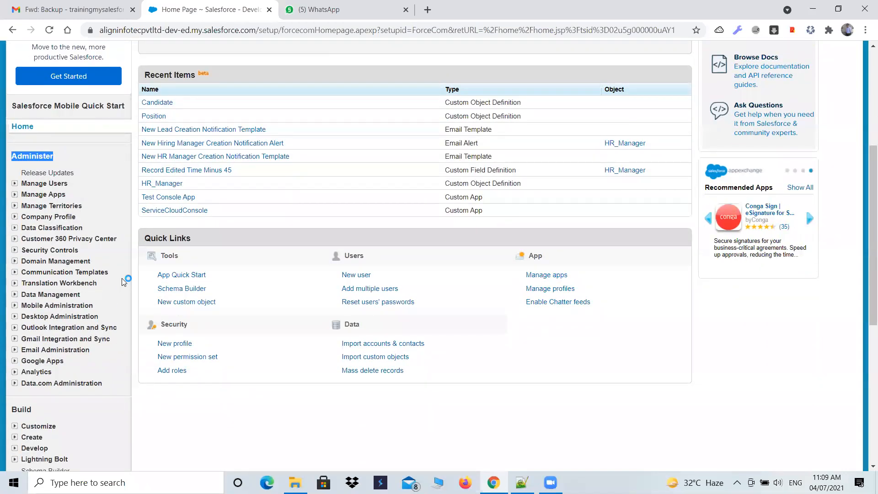
Examine the Build, Deploy and Monitor sections of the Setup navigation
scroll(121, 278, "down", 1)
scroll(122, 278, "down", 4)
double_click(22, 181)
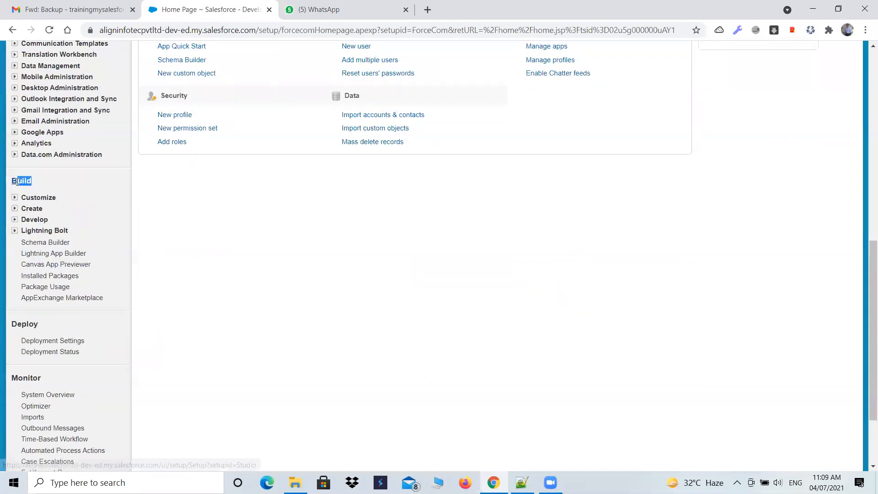
scroll(38, 211, "down", 1)
double_click(16, 267)
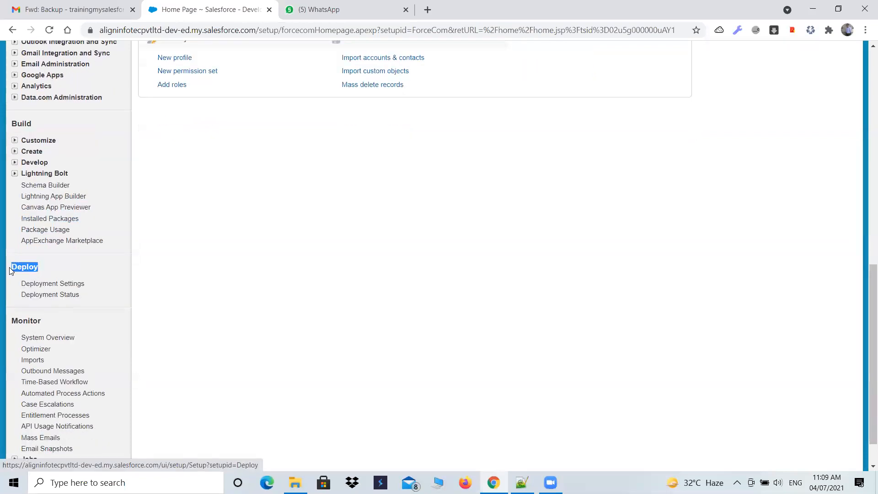
double_click(39, 322)
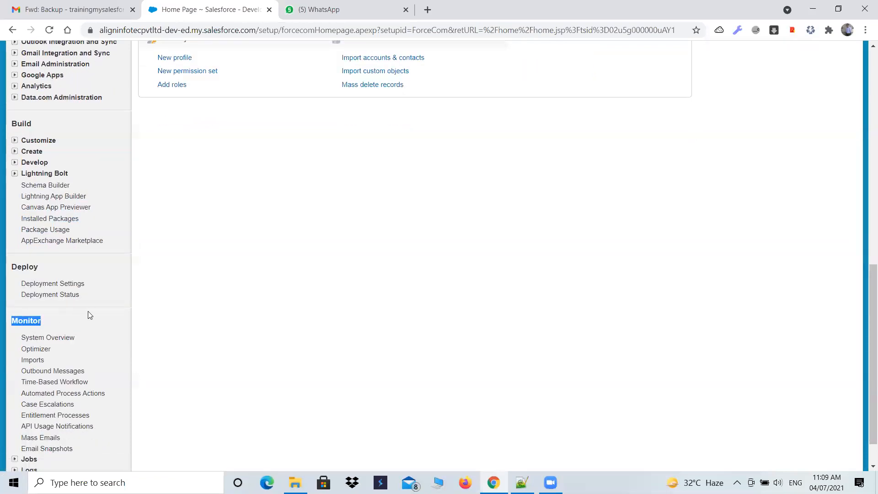
scroll(93, 313, "up", 1)
scroll(93, 313, "up", 4)
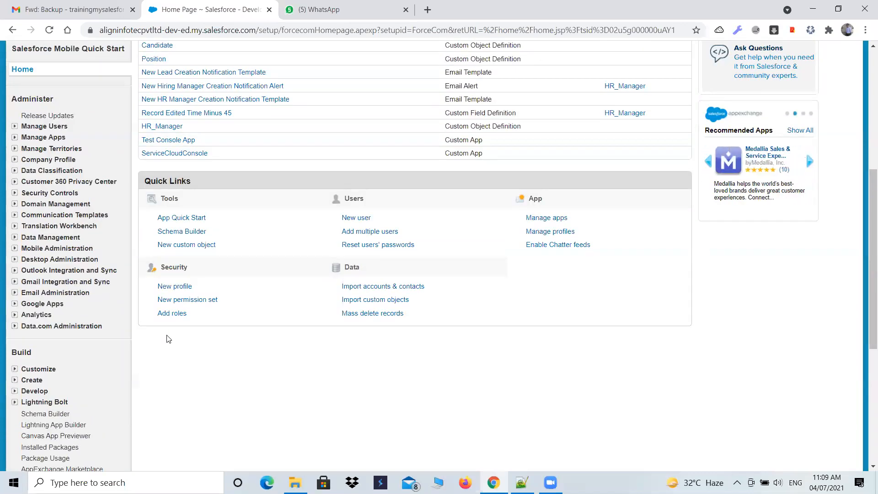
Examine the Monitor section of the Setup navigation, expanding its Jobs and Logs nodes
scroll(162, 341, "down", 2)
scroll(157, 343, "up", 3)
left_click_drag(54, 157, 293, 157)
left_click(45, 300)
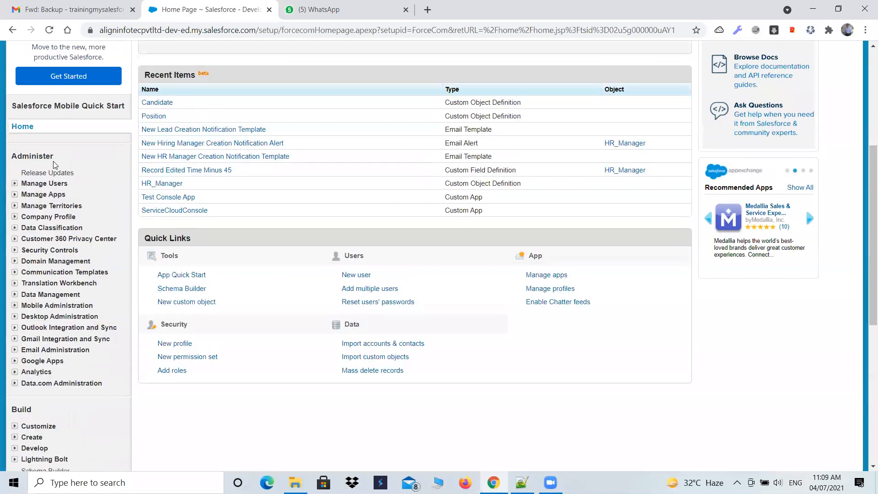
scroll(46, 300, "down", 2)
scroll(39, 311, "down", 4)
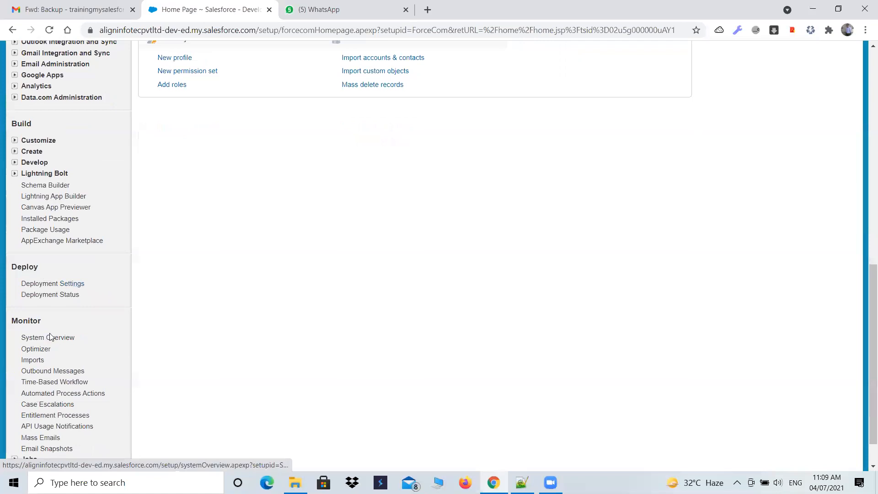
double_click(14, 321)
scroll(111, 335, "down", 1)
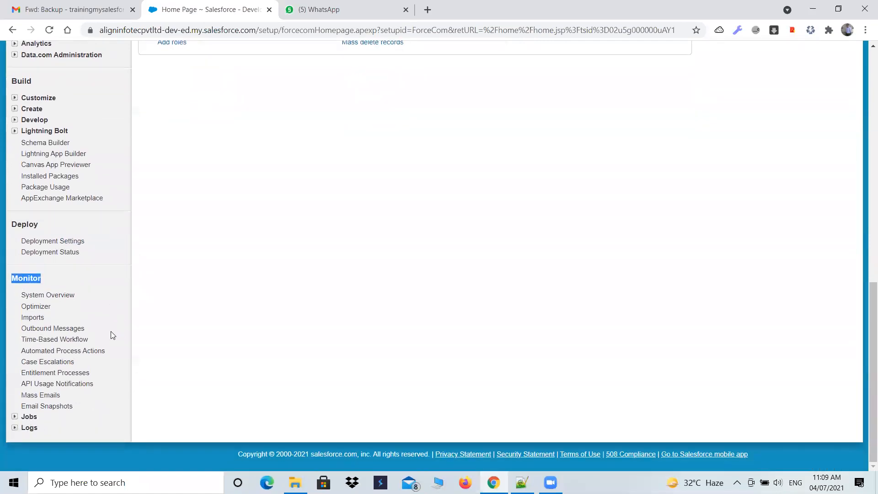
left_click(14, 417)
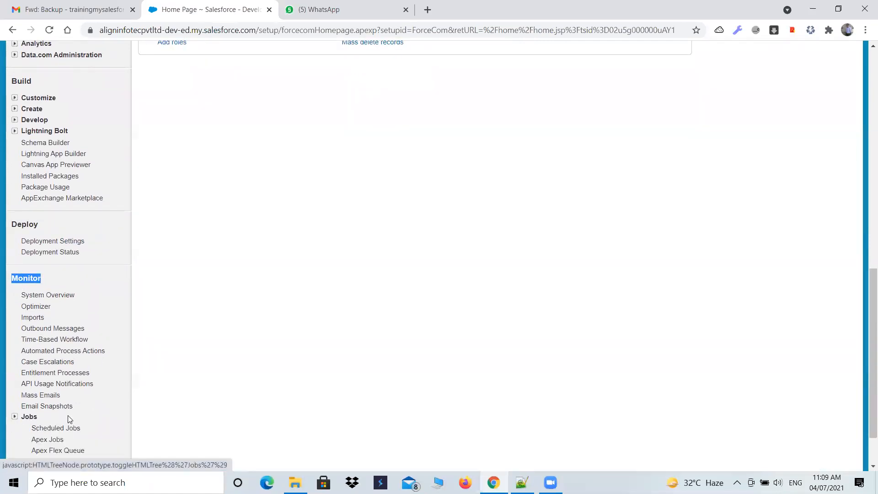
scroll(71, 415, "down", 2)
left_click(32, 427)
scroll(40, 428, "down", 1)
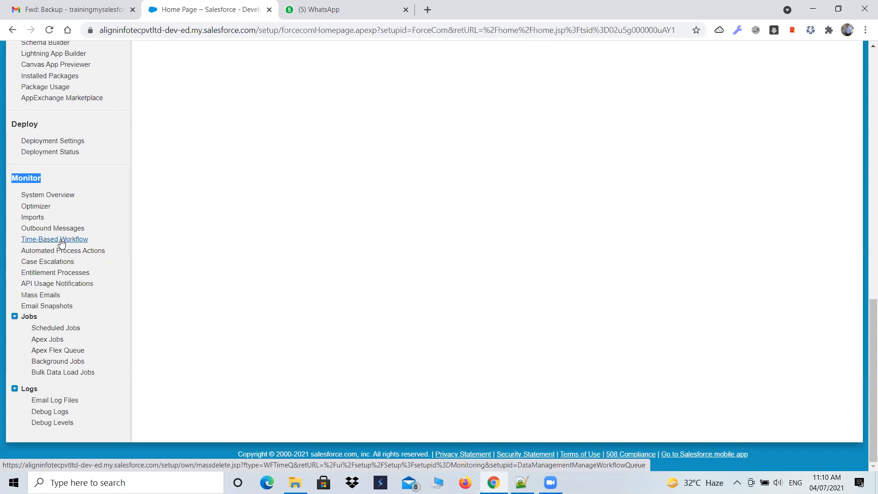
Examine the Deploy entries, Deployment Settings and Deployment Status, and go back over the Build and Administer sections
scroll(57, 289, "up", 3)
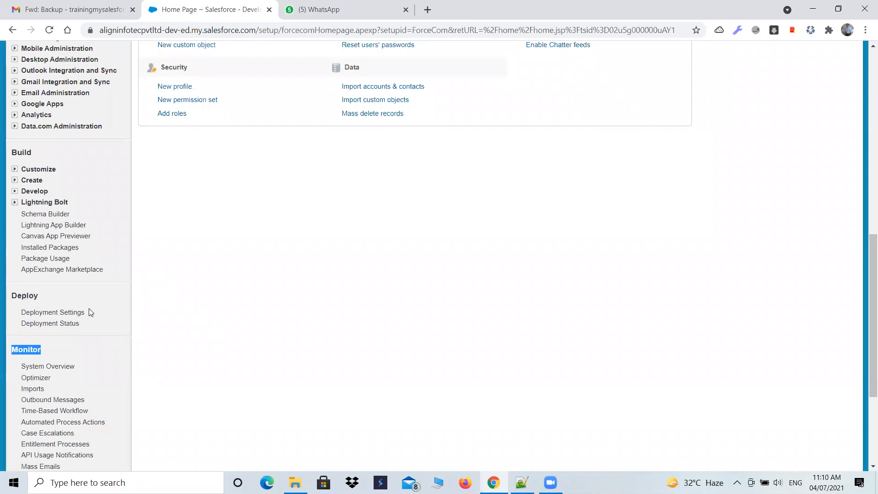
left_click_drag(90, 326, 10, 295)
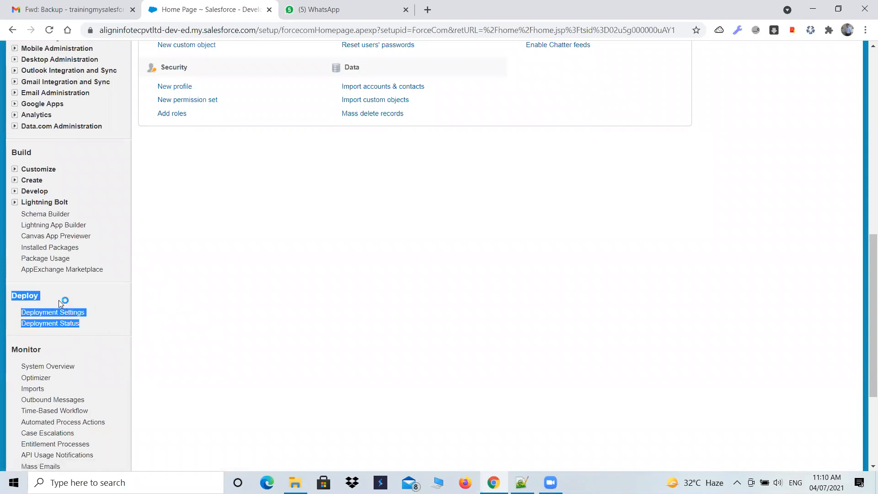
scroll(61, 301, "up", 6)
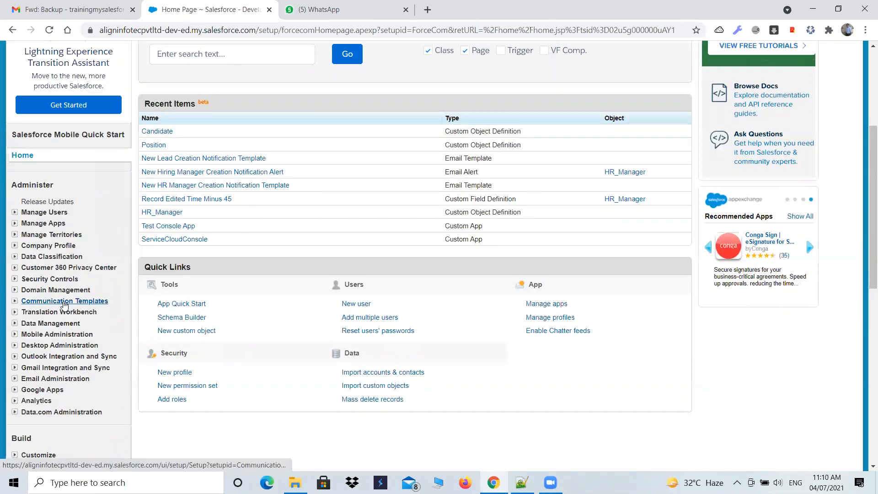
scroll(59, 303, "down", 7)
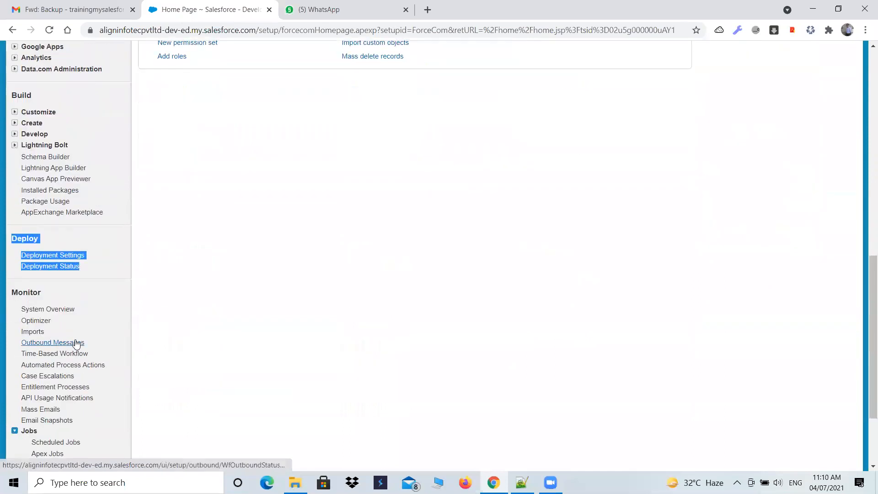
scroll(76, 343, "up", 4)
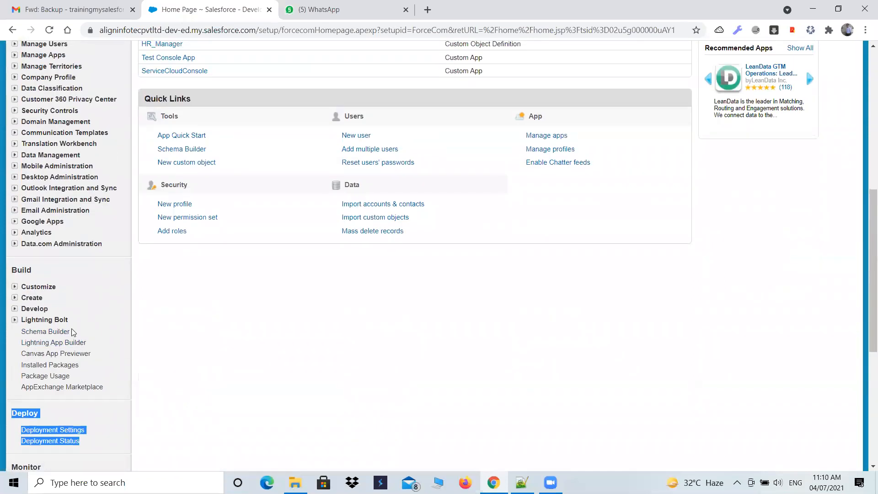
scroll(71, 329, "up", 3)
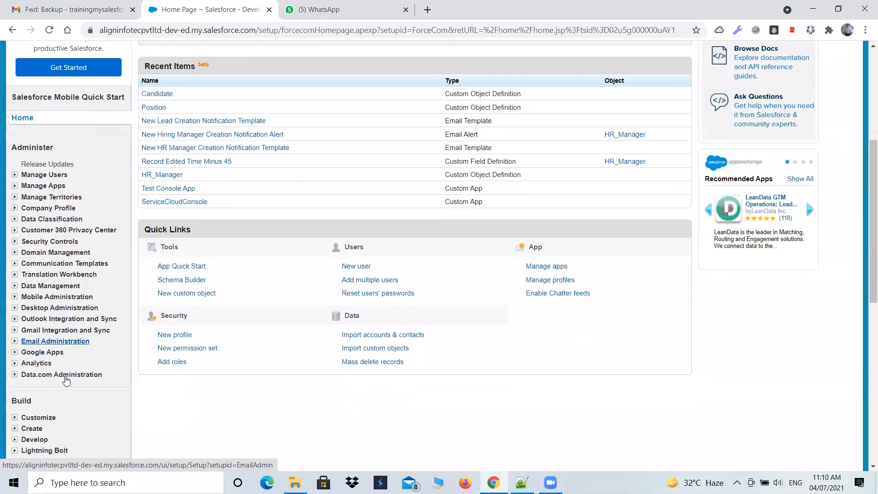
scroll(215, 368, "up", 1)
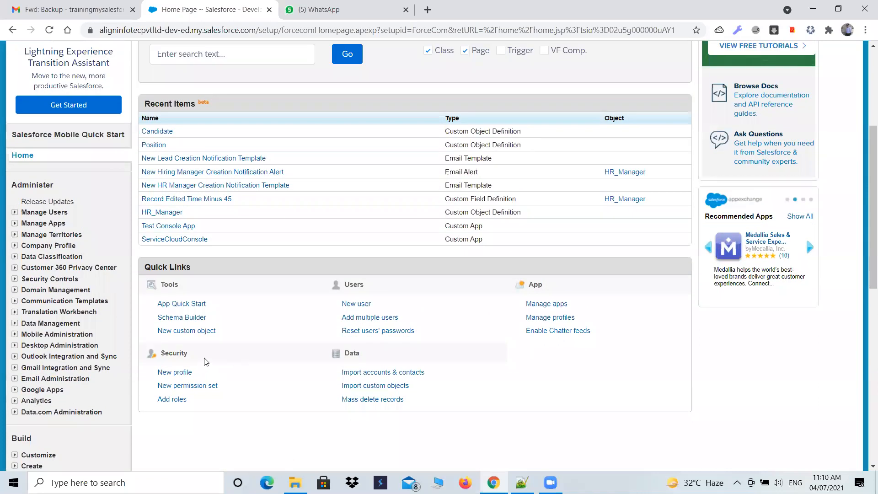
scroll(137, 333, "down", 3)
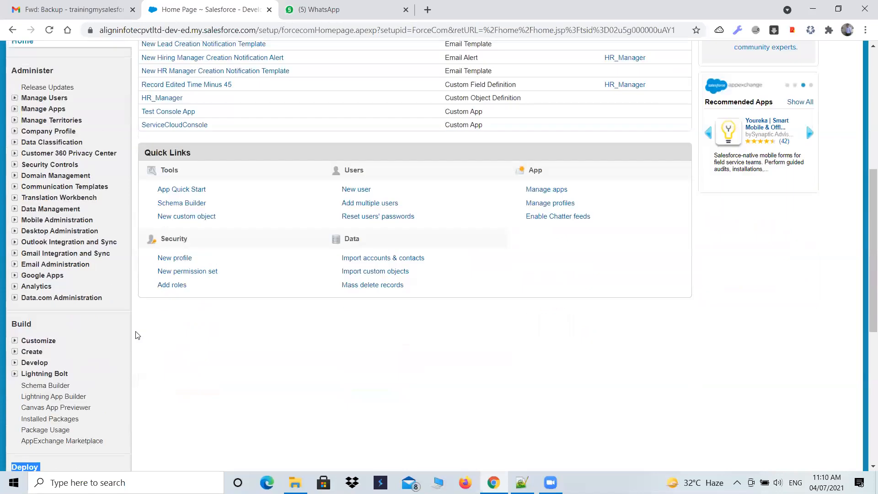
scroll(154, 333, "up", 8)
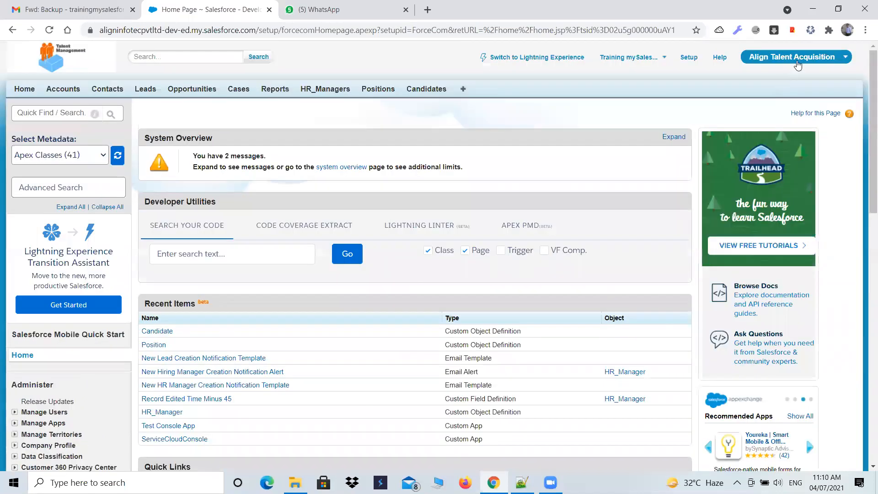
View the list of available apps, and open the Create overview page from the Build section of Setup
left_click(804, 59)
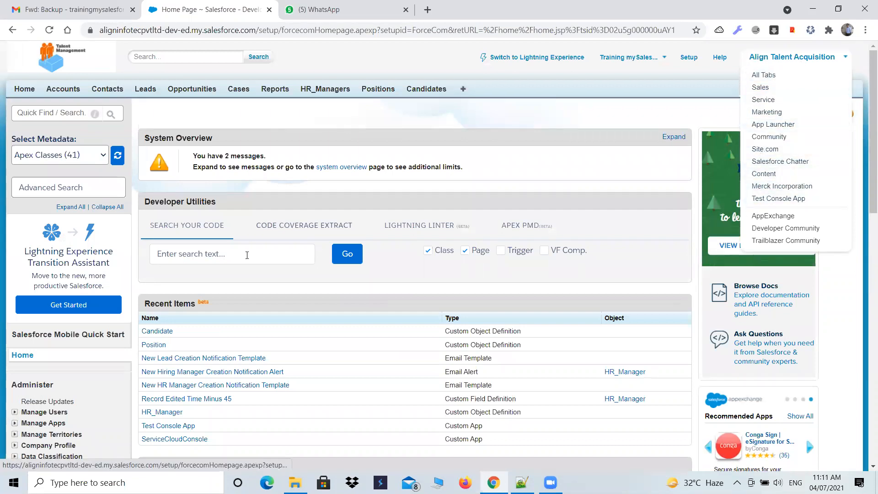
scroll(114, 267, "down", 1)
scroll(112, 270, "down", 8)
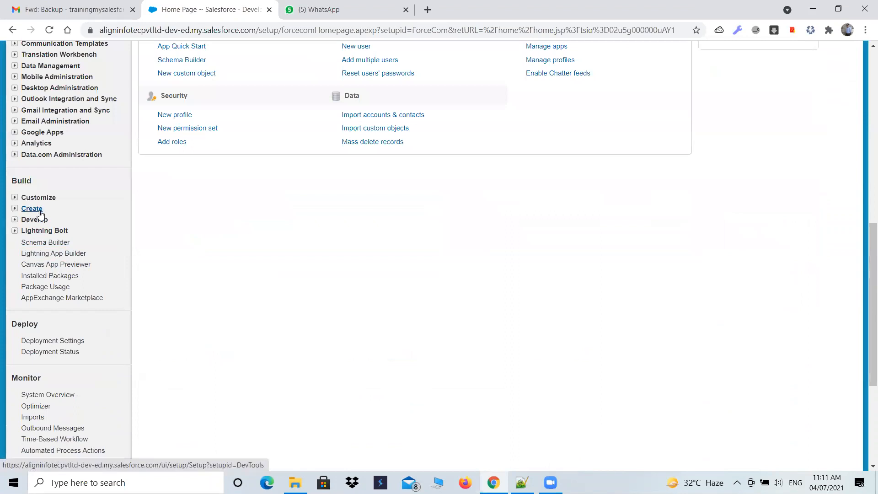
left_click(15, 209)
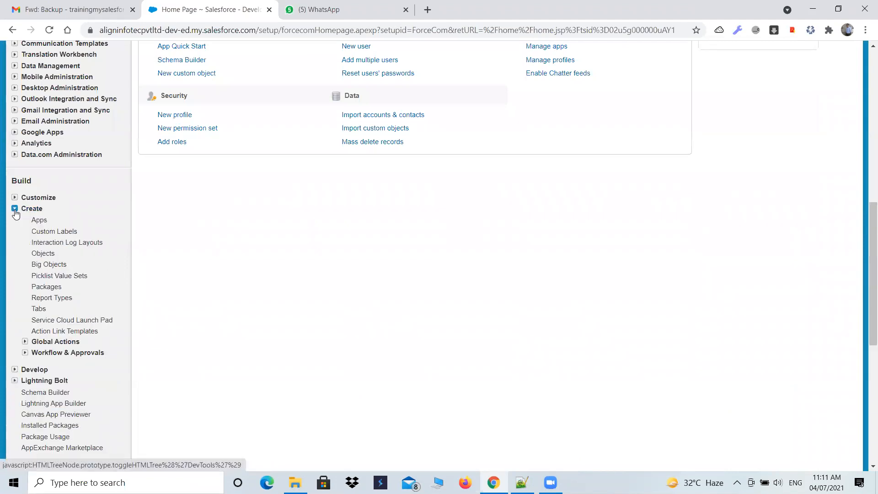
left_click(32, 209)
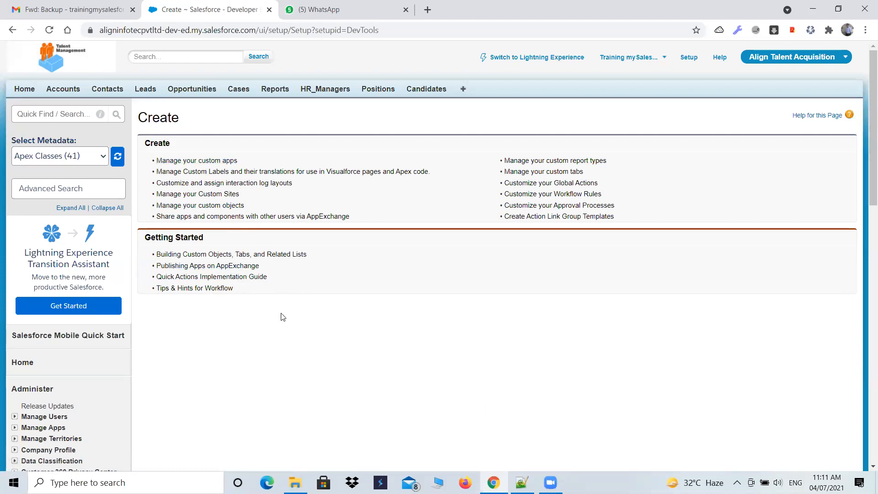
Open the Apps page from the Create node in the Build section of Setup
scroll(283, 317, "down", 3)
scroll(282, 316, "down", 3)
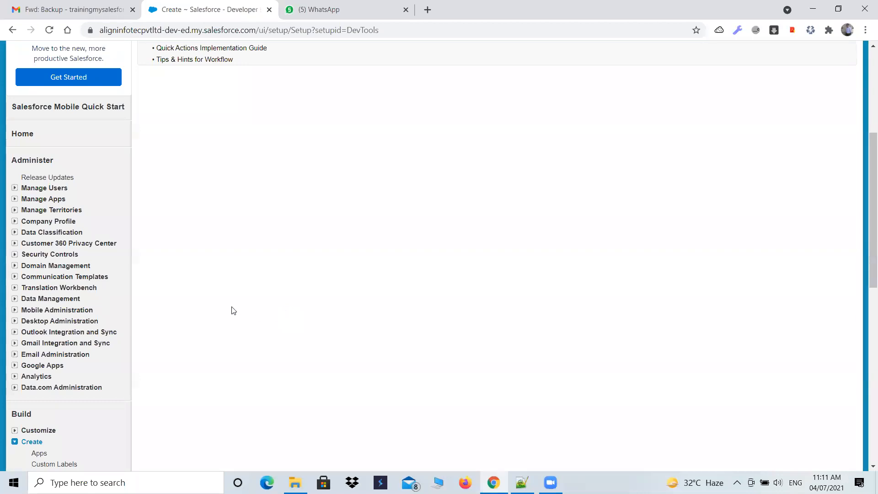
scroll(147, 364, "down", 1)
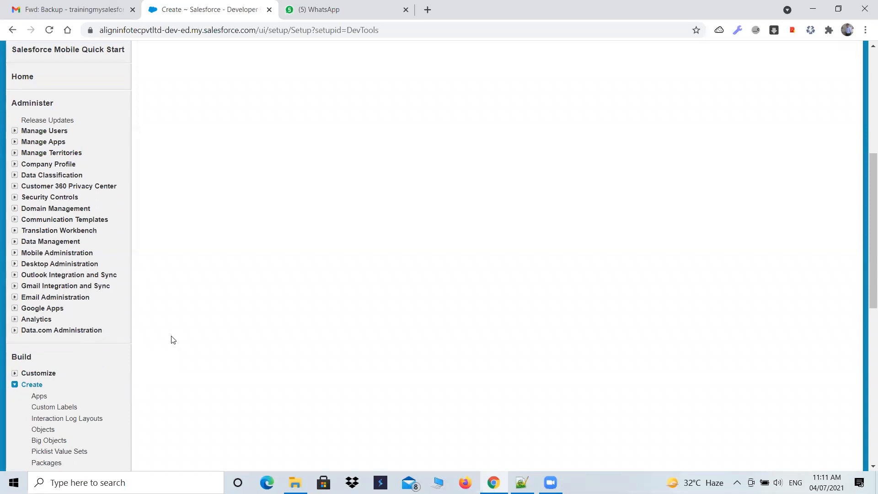
scroll(160, 337, "down", 2)
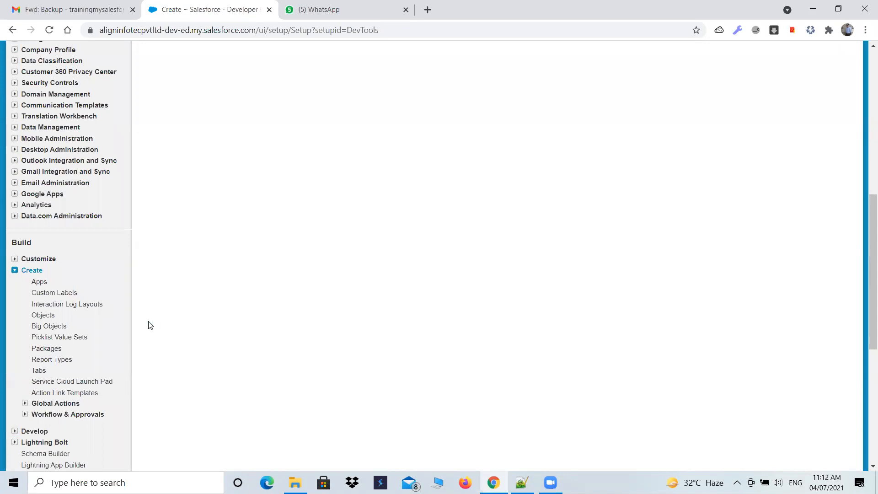
left_click(14, 271)
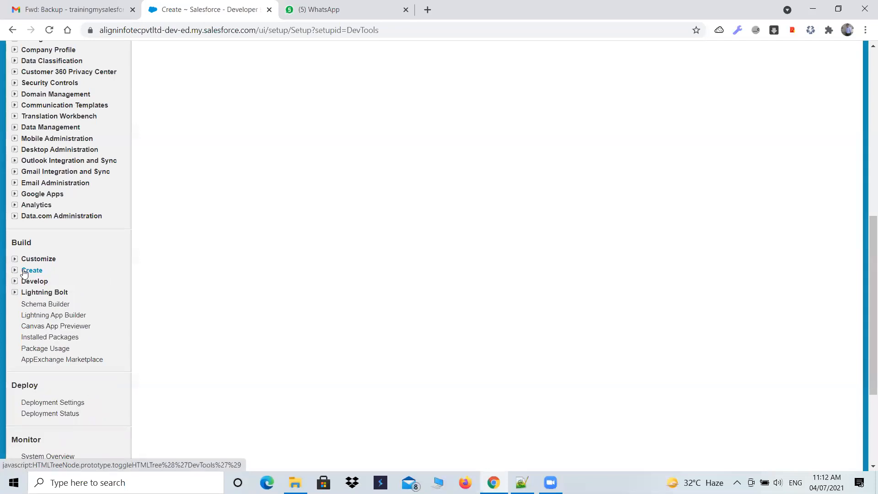
left_click(15, 271)
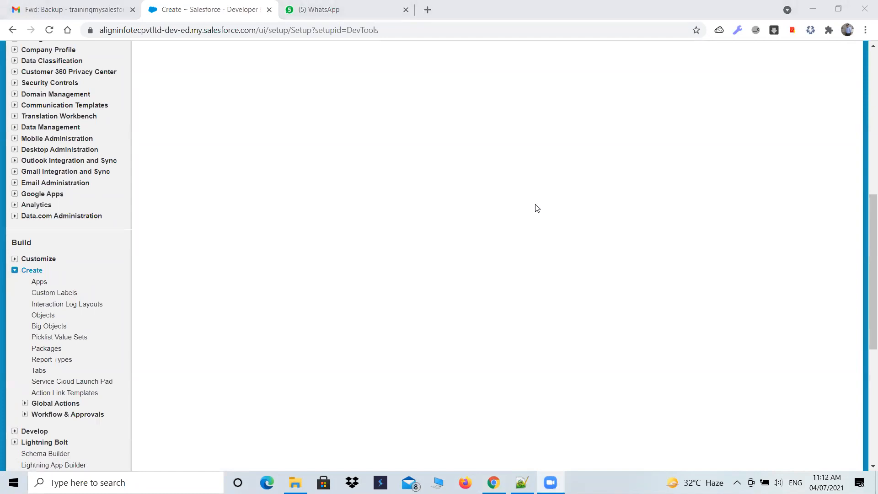
left_click(39, 283)
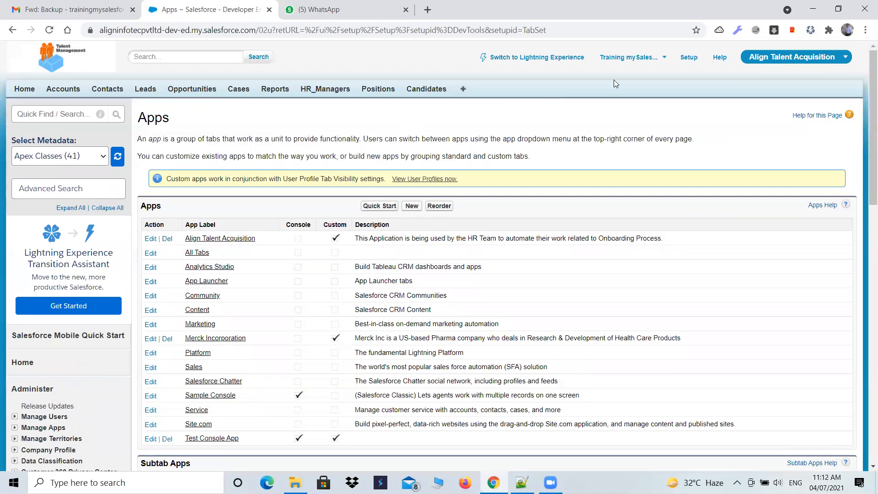
Compare the apps offered in the app switcher with the entries in the Apps list
left_click(795, 57)
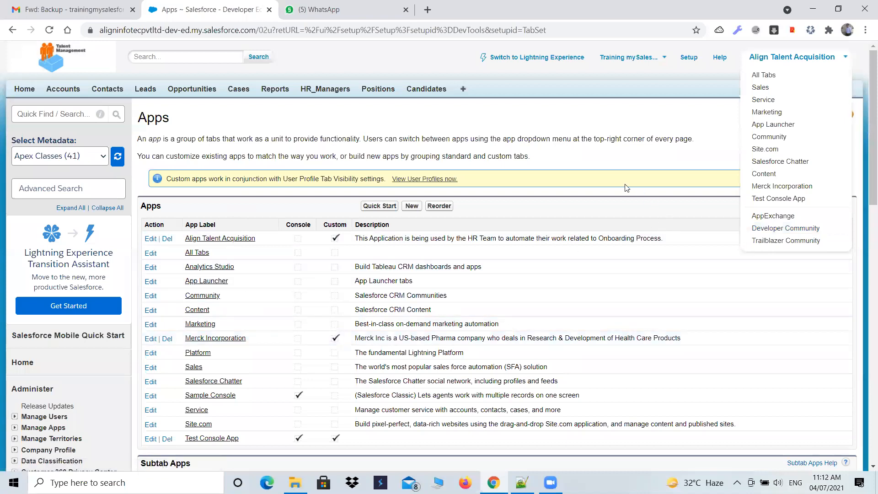
left_click(620, 151)
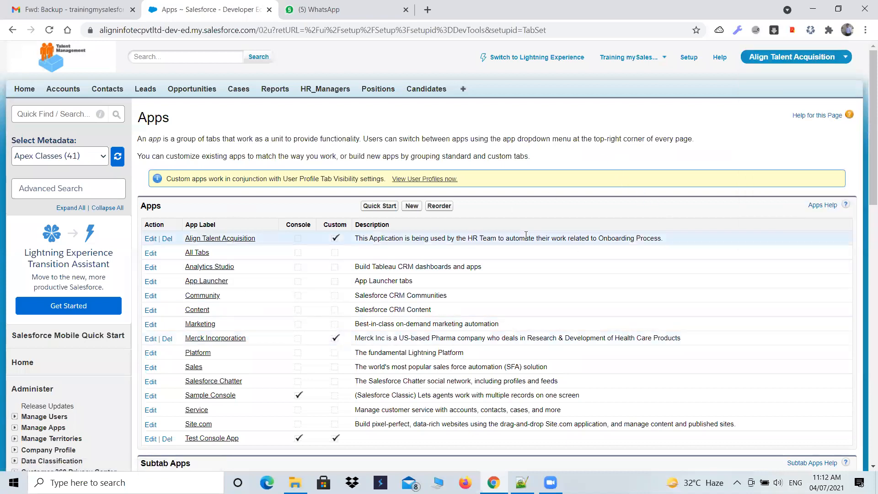
scroll(526, 235, "down", 1)
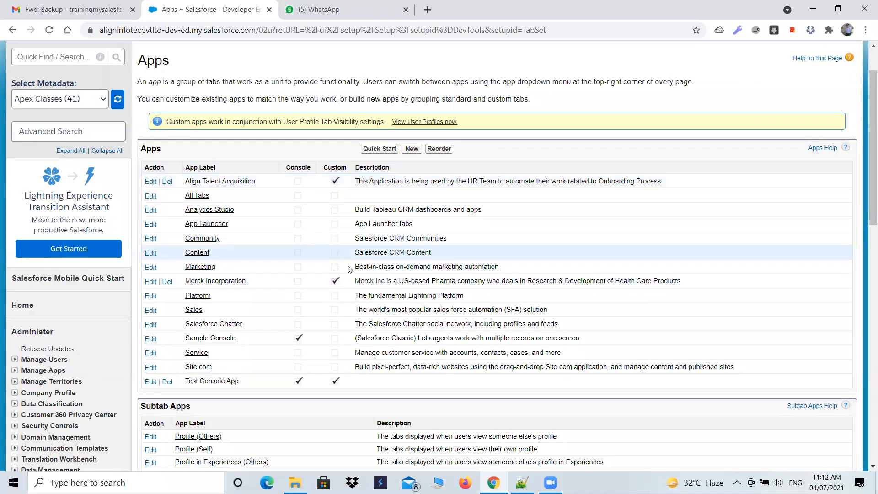
Outline the Console and Custom columns of the Apps list with freehand annotations
left_click(387, 479)
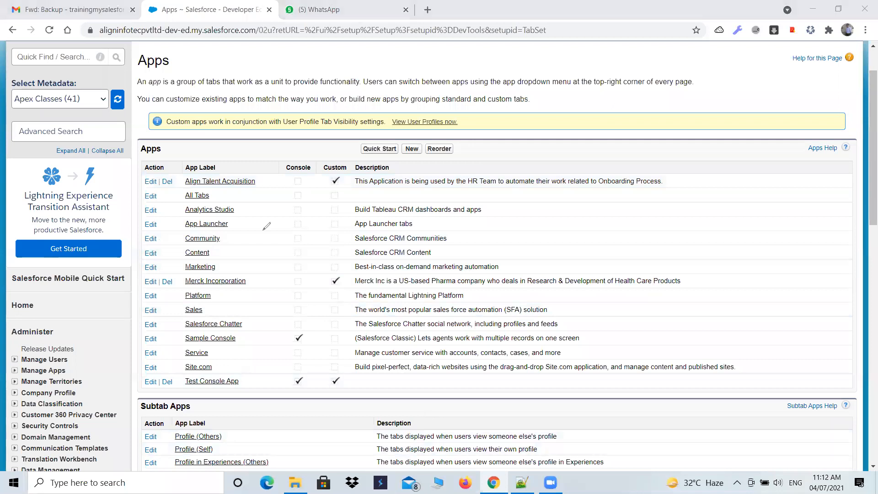
left_click(279, 160)
mouse_move(279, 161)
left_mouse_down()
mouse_move(268, 344)
mouse_move(297, 396)
mouse_move(313, 351)
mouse_move(317, 278)
left_mouse_up()
mouse_move(325, 229)
left_mouse_down()
mouse_move(320, 157)
mouse_move(277, 160)
left_mouse_up()
left_click_drag(340, 160, 349, 168)
mouse_move(349, 274)
left_mouse_down()
mouse_move(343, 389)
mouse_move(314, 389)
left_mouse_up()
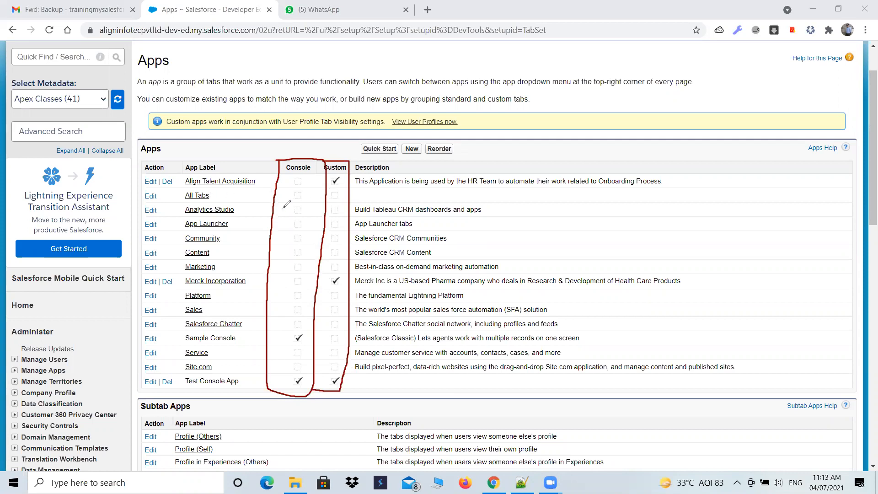
Draw tick marks beside the Marketing, Sales and Service apps in the Apps list
left_click_drag(167, 273, 185, 265)
left_click_drag(168, 312, 186, 309)
left_click_drag(168, 362, 186, 352)
Draw arrows from the Marketing, Sales and Service apps to their unchecked Custom boxes
mouse_move(219, 270)
left_mouse_down()
mouse_move(333, 270)
mouse_move(322, 274)
left_mouse_up()
mouse_move(206, 309)
left_mouse_down()
mouse_move(334, 308)
mouse_move(322, 317)
left_mouse_up()
mouse_move(209, 351)
left_mouse_down()
mouse_move(329, 350)
mouse_move(322, 355)
left_mouse_up()
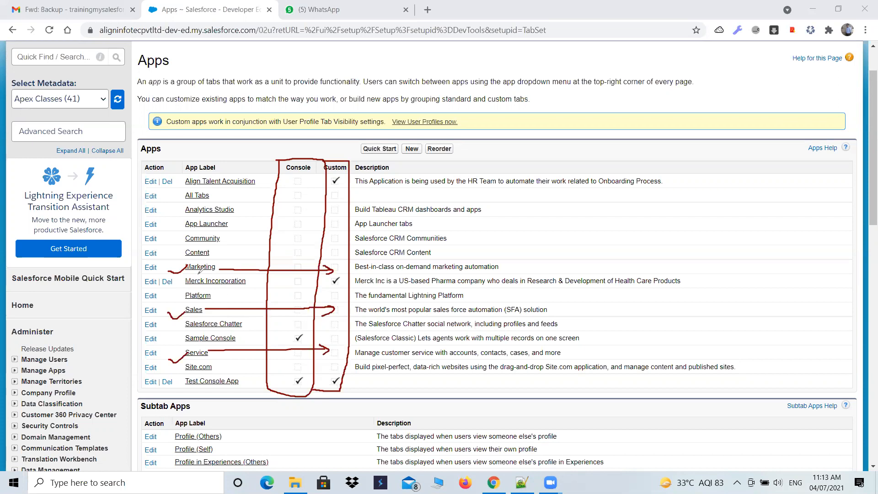
Undo the arrows drawn from the Marketing, Sales and Service apps
left_click(543, 79)
left_click(543, 79)
left_click(543, 79)
left_click(544, 79)
left_click(543, 79)
left_click(543, 79)
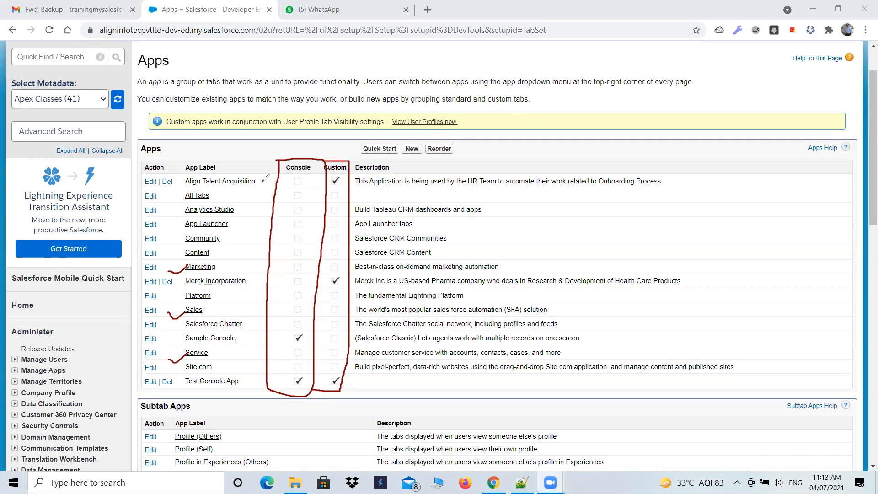
Draw arrows from Align Talent Acquisition and Merck Incorporation to their Custom checkmarks, and box the Test Console App label
left_click_drag(261, 181, 325, 181)
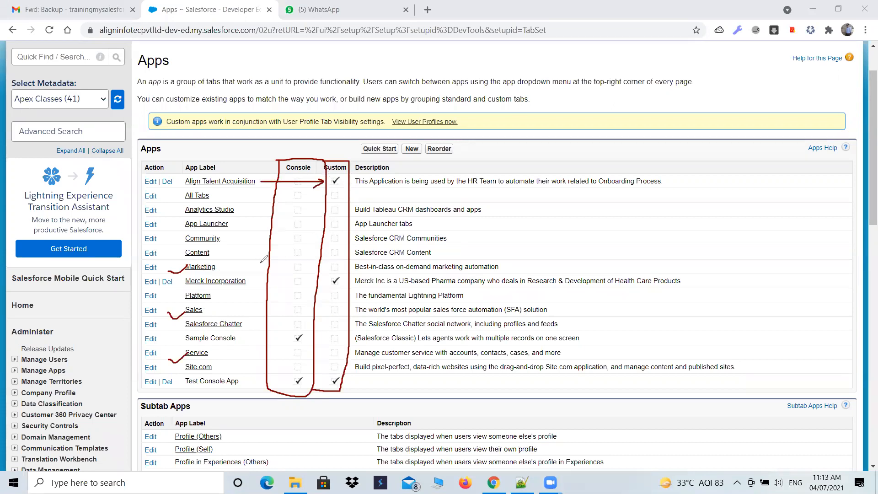
left_click_drag(252, 282, 326, 282)
mouse_move(175, 388)
left_mouse_down()
mouse_move(249, 384)
mouse_move(244, 370)
mouse_move(180, 379)
mouse_move(178, 392)
left_mouse_up()
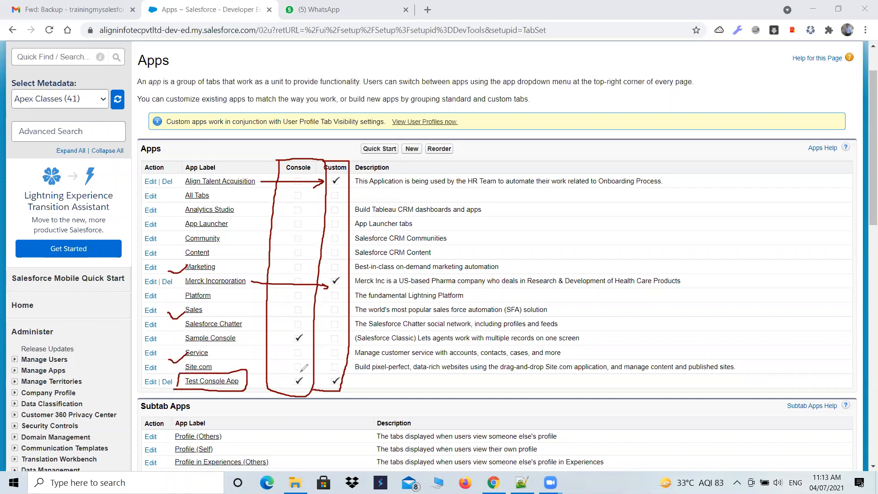
Circle the Console and Custom checkmarks in the Test Console App row, and undo the circles
mouse_move(292, 375)
left_mouse_down()
mouse_move(328, 393)
mouse_move(346, 374)
left_mouse_up()
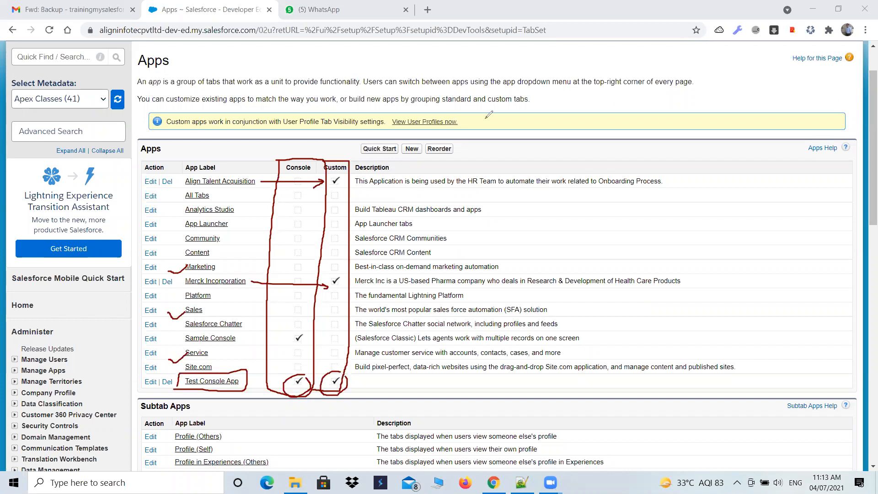
key("ctrl+z")
key("ctrl+z")
key("ctrl+z")
key("ctrl+z")
key("ctrl+z")
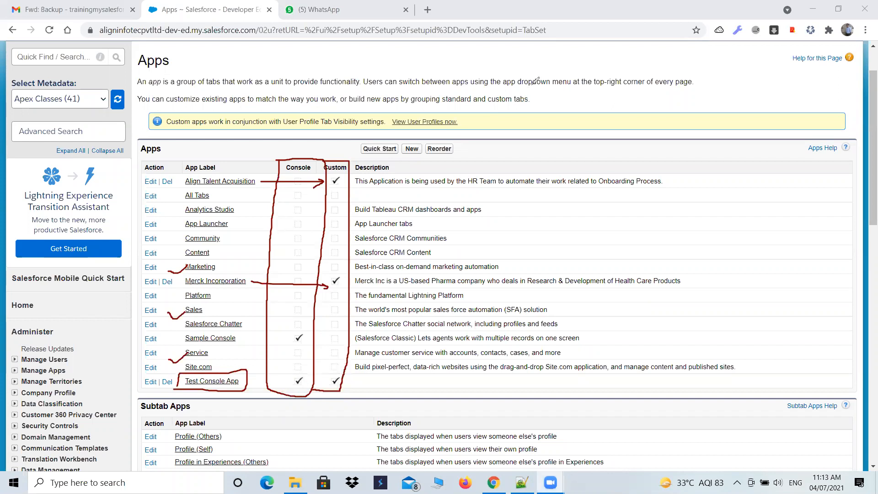
Undo the Test Console App box, the two arrows to the Custom checkmarks and the tick beside Service
key("ctrl+z")
key("ctrl+z")
key("ctrl+z")
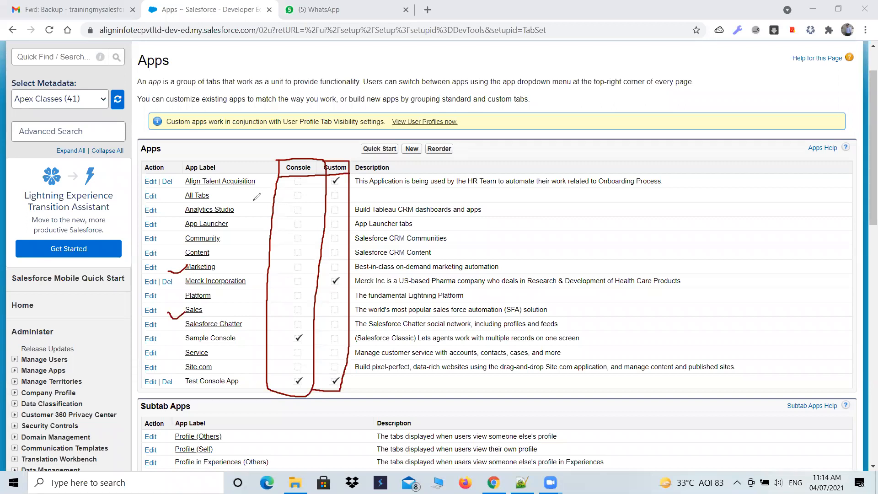
Box the Align Talent Acquisition and Merck Incorporation labels, and draw an arrow from Align Talent Acquisition to its Custom checkmark
mouse_move(185, 192)
left_mouse_down()
mouse_move(251, 189)
mouse_move(192, 175)
mouse_move(185, 188)
left_mouse_up()
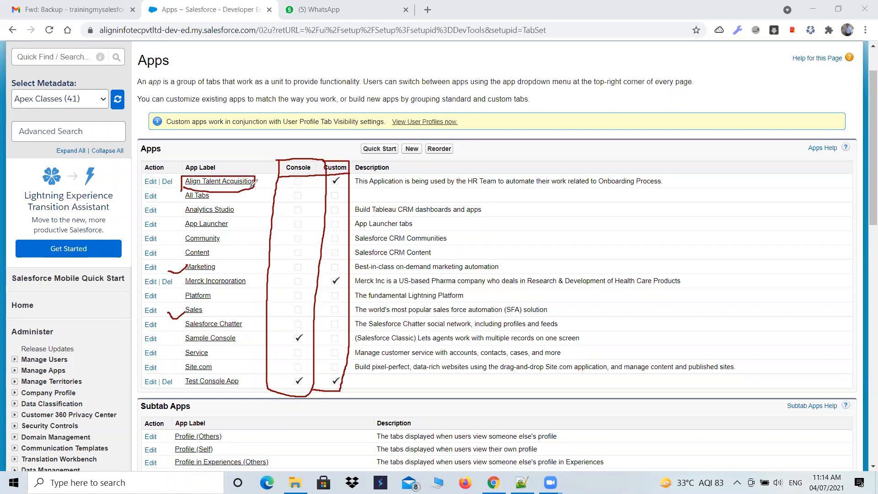
left_click_drag(255, 185, 330, 183)
mouse_move(182, 287)
left_mouse_down()
mouse_move(206, 289)
mouse_move(253, 267)
mouse_move(189, 264)
mouse_move(183, 273)
left_mouse_up()
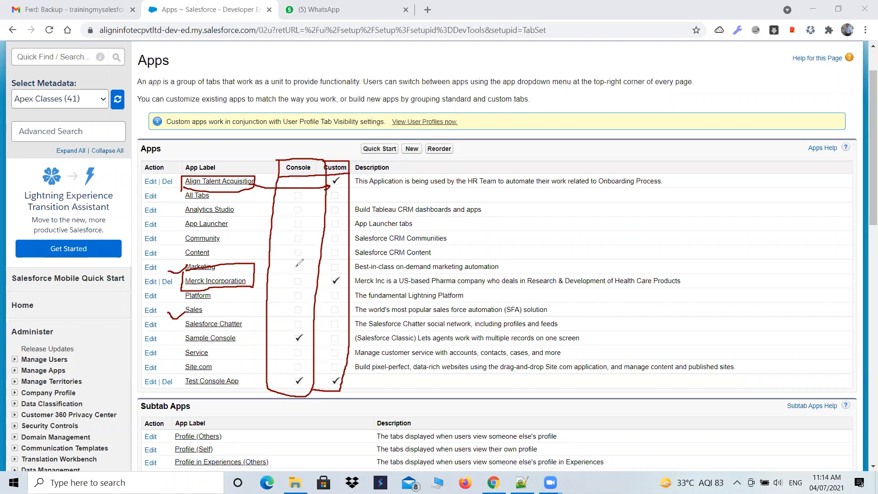
Box Test Console App and Sample Console, and mark Test Console App's Console and Custom checkmarks with an arrow, a circle and a box
mouse_move(304, 368)
left_mouse_down()
mouse_move(289, 386)
mouse_move(312, 387)
mouse_move(311, 368)
left_mouse_up()
mouse_move(251, 374)
left_mouse_down()
mouse_move(183, 374)
mouse_move(179, 394)
mouse_move(247, 396)
mouse_move(251, 368)
mouse_move(269, 386)
mouse_move(288, 385)
left_mouse_up()
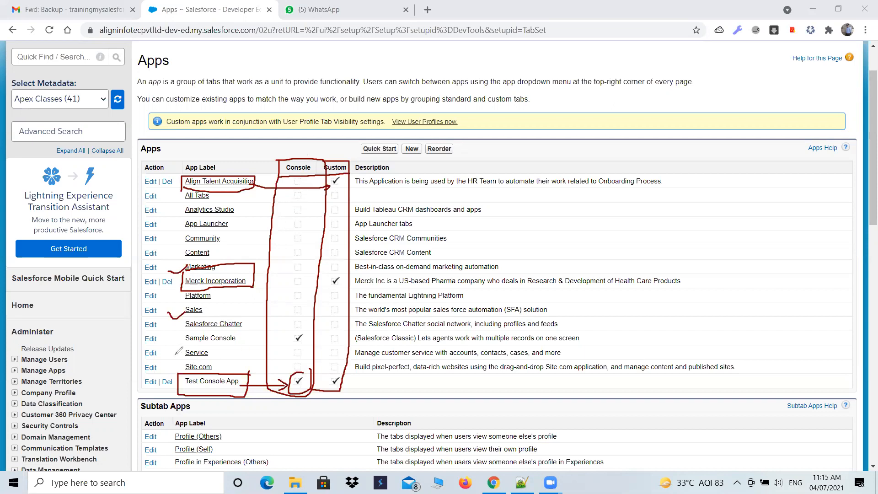
mouse_move(173, 346)
left_mouse_down()
mouse_move(241, 333)
mouse_move(168, 336)
mouse_move(170, 346)
left_mouse_up()
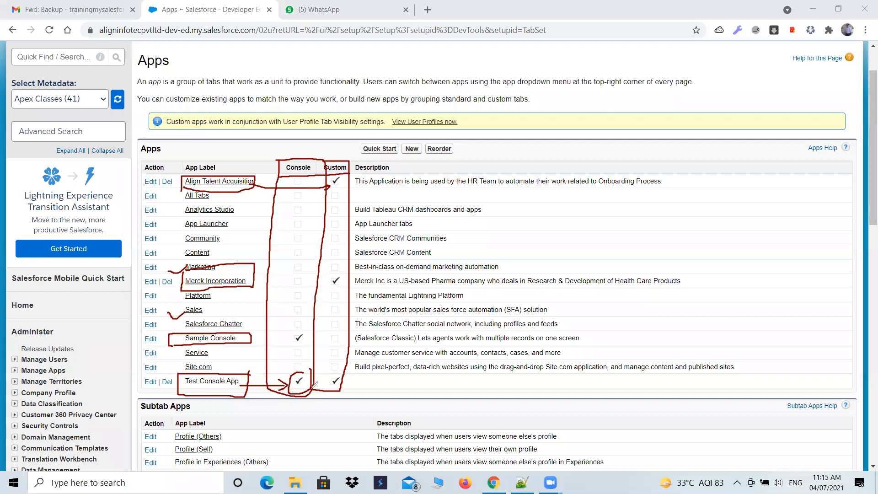
mouse_move(322, 373)
left_mouse_down()
mouse_move(356, 372)
mouse_move(353, 382)
mouse_move(312, 377)
mouse_move(306, 389)
left_mouse_up()
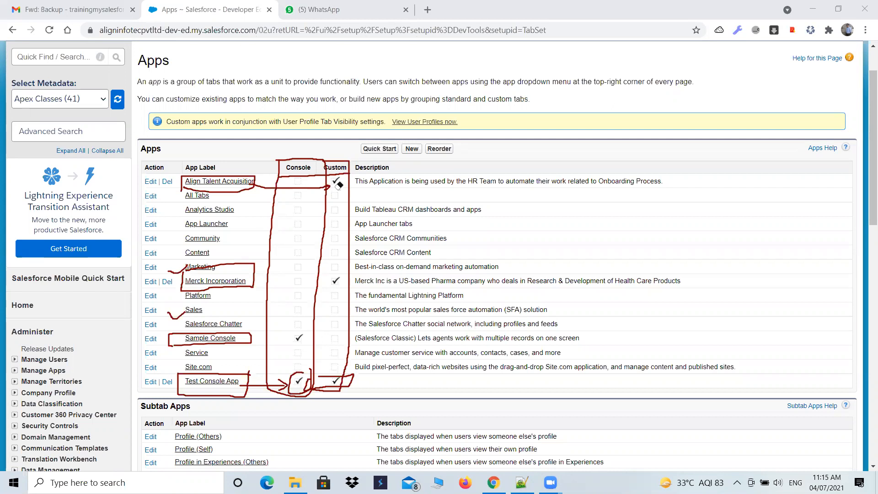
Erase all annotations from the Apps page and start creating a new app
mouse_move(289, 163)
left_mouse_down()
mouse_move(349, 162)
mouse_move(286, 189)
mouse_move(189, 186)
mouse_move(180, 273)
mouse_move(235, 287)
mouse_move(176, 333)
mouse_move(189, 368)
mouse_move(296, 386)
mouse_move(350, 382)
left_mouse_up()
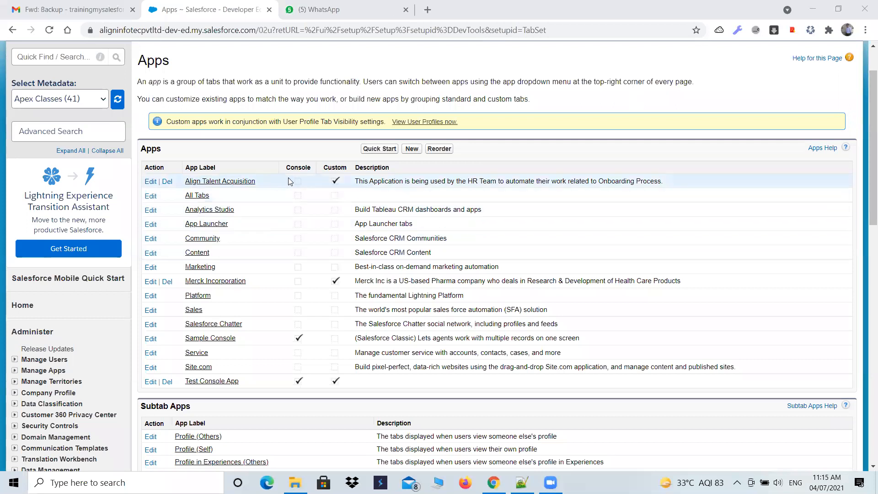
double_click(309, 168)
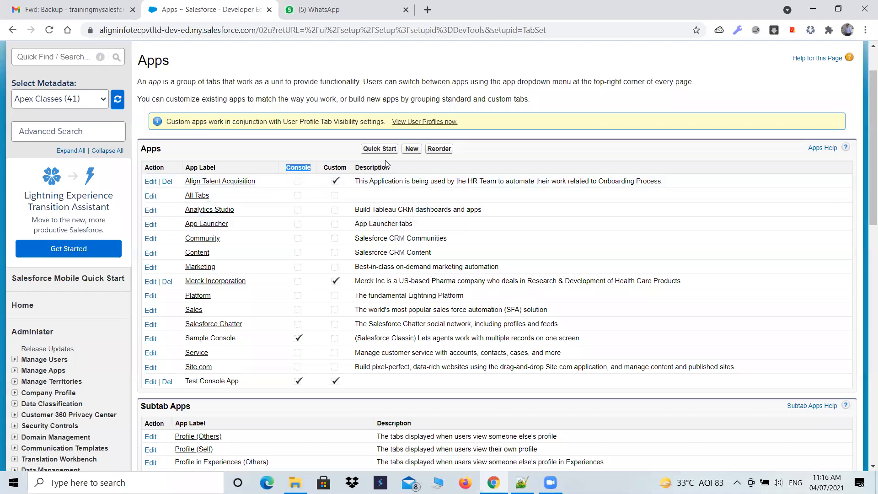
left_click(411, 149)
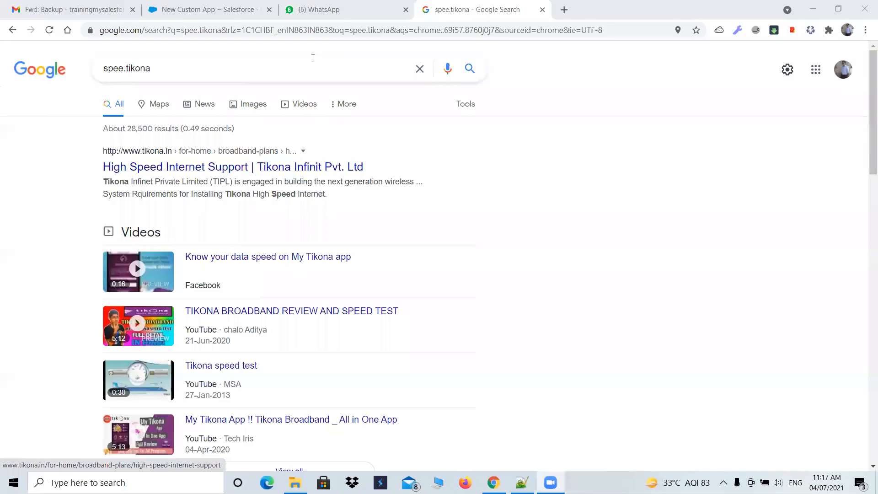
Return to the New Custom App page and look through the list of apps available for switching
left_click(206, 4)
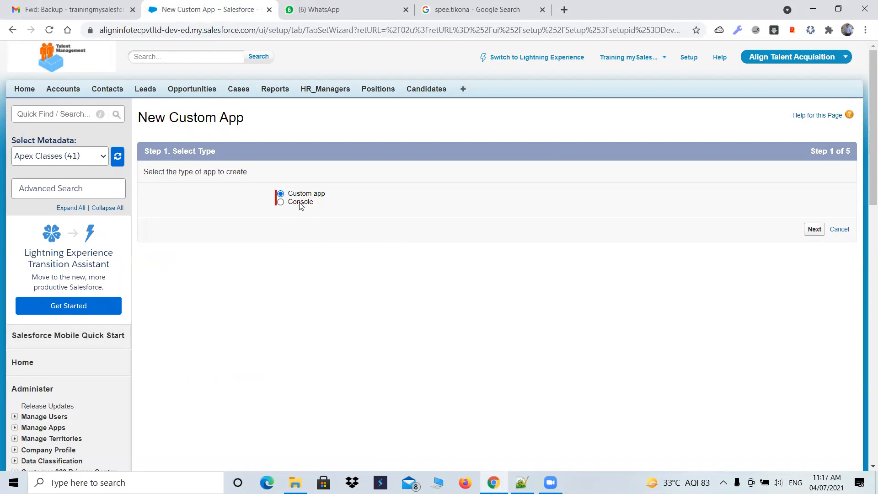
left_click(843, 58)
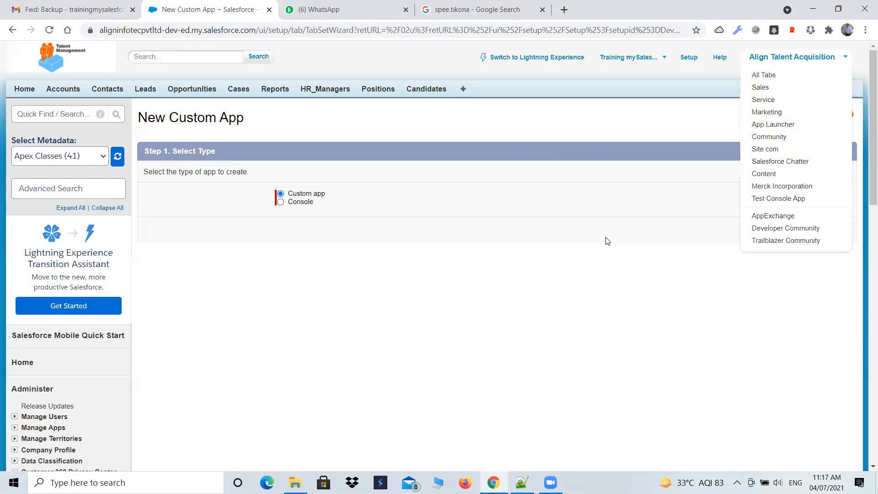
left_click(389, 233)
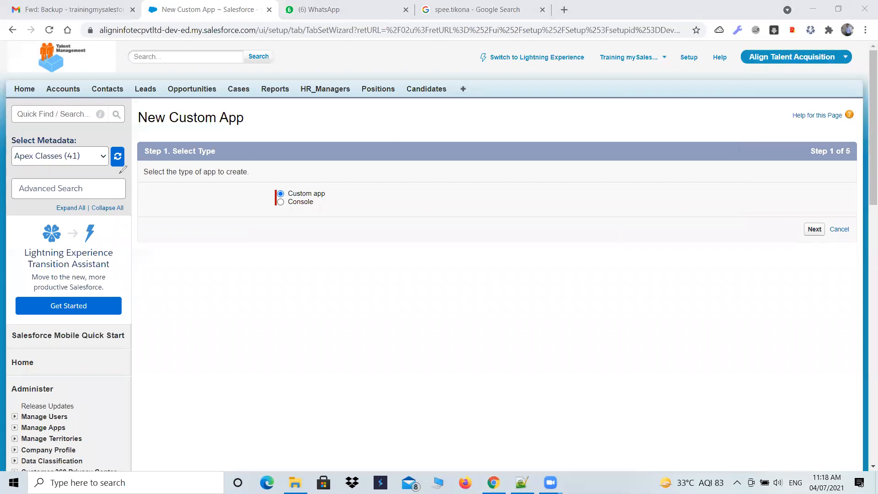
Outline the browser page and address bar in green, and mark off the header section and tab bar with red lines
mouse_move(5, 20)
left_mouse_down()
mouse_move(16, 379)
mouse_move(118, 467)
mouse_move(556, 480)
mouse_move(731, 477)
mouse_move(847, 220)
mouse_move(834, 126)
mouse_move(654, 34)
mouse_move(104, 39)
mouse_move(7, 20)
mouse_move(830, 12)
mouse_move(840, 23)
mouse_move(834, 38)
left_mouse_up()
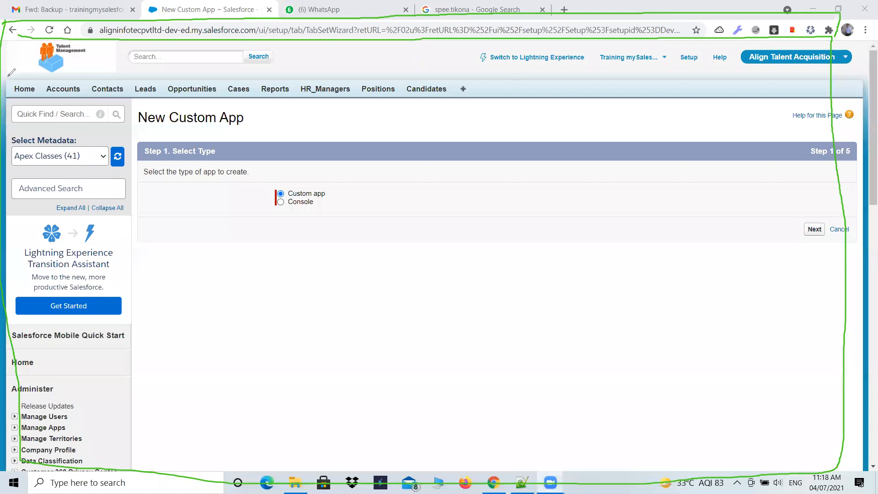
left_click_drag(5, 77, 508, 85)
mouse_move(718, 84)
left_mouse_down()
mouse_move(845, 82)
mouse_move(835, 45)
left_mouse_up()
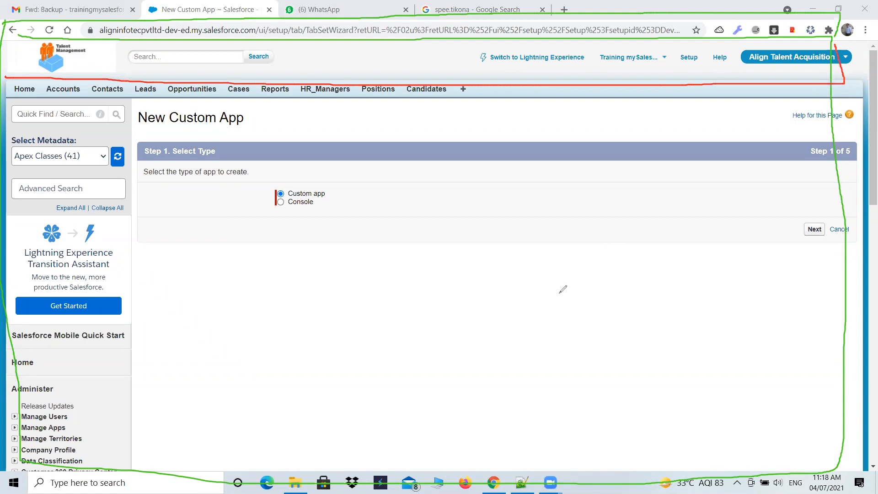
left_click_drag(1, 103, 824, 98)
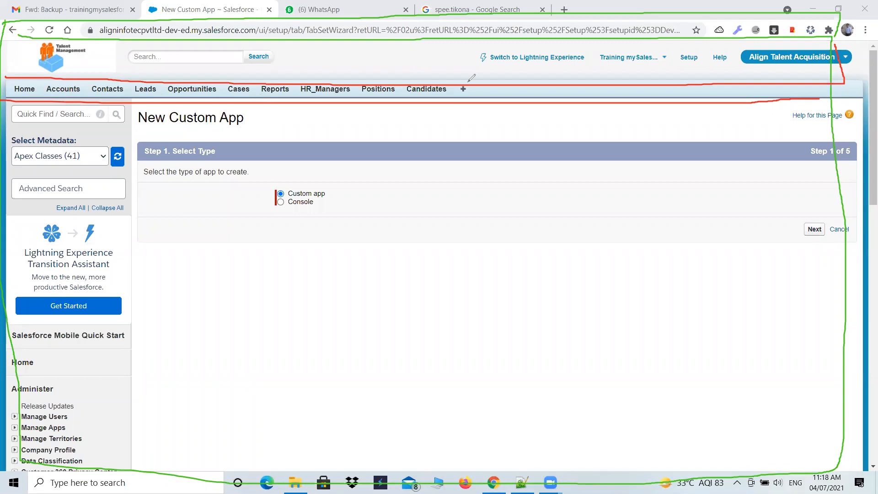
Box the plus tab, draw red dividers between the tabs from Home to HR_Managers, and outline the page body in red
mouse_move(462, 82)
left_mouse_down()
mouse_move(474, 99)
mouse_move(479, 84)
mouse_move(466, 81)
left_mouse_up()
left_click_drag(47, 83, 41, 98)
mouse_move(89, 82)
left_mouse_down()
mouse_move(87, 97)
mouse_move(165, 98)
left_mouse_up()
mouse_move(224, 84)
left_mouse_down()
mouse_move(222, 103)
mouse_move(292, 97)
left_mouse_up()
mouse_move(0, 452)
left_mouse_down()
mouse_move(140, 449)
mouse_move(576, 482)
mouse_move(876, 467)
left_mouse_up()
mouse_move(868, 357)
left_mouse_down()
mouse_move(869, 126)
mouse_move(854, 91)
left_mouse_up()
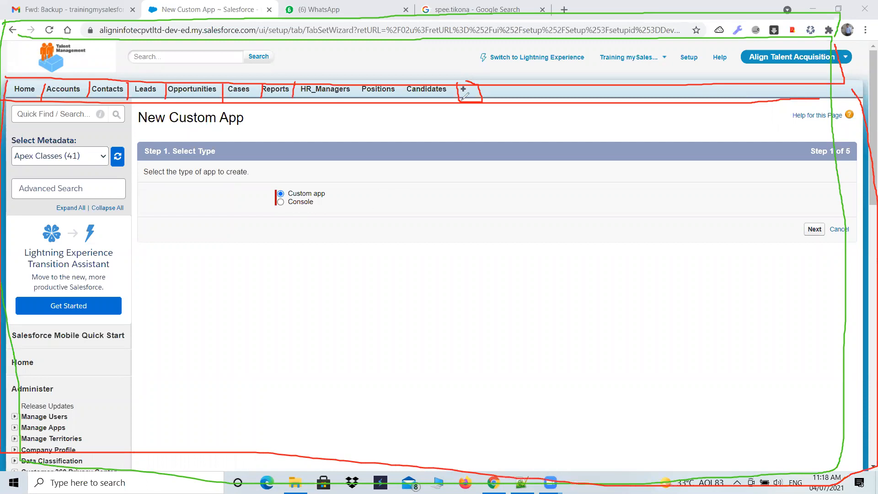
Undo all the green and red outlines and leave annotation mode on the New Custom App page
key("ctrl+z")
key("ctrl+z")
key("ctrl+z")
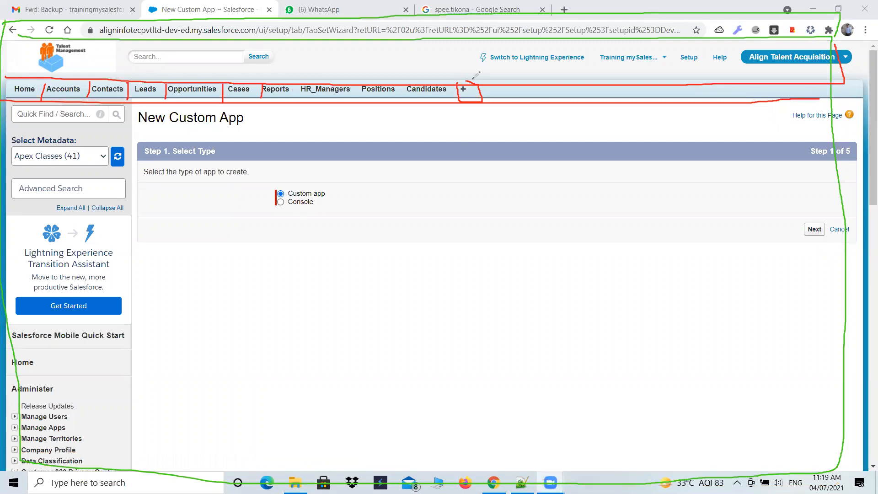
key("ctrl+z")
key("ctrl+z")
key("ctrl+z")
key("ctrl+z")
key("ctrl+z")
key("ctrl+z")
key("ctrl+z")
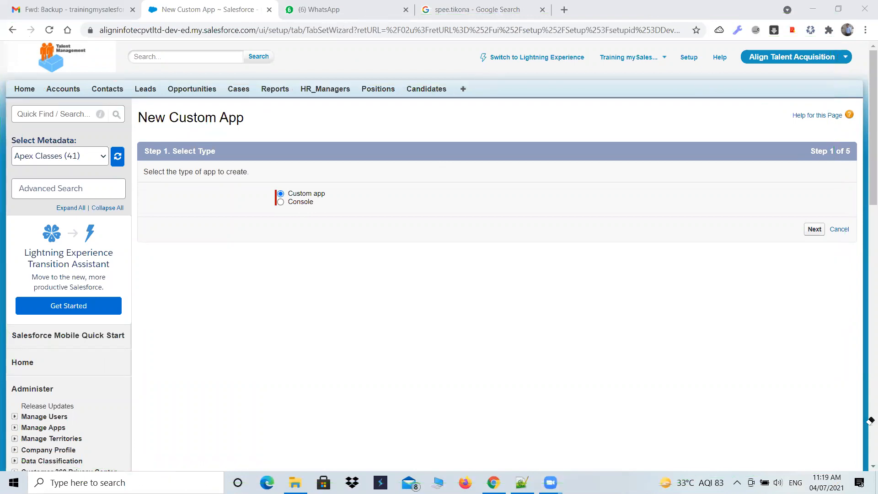
left_click(636, 77)
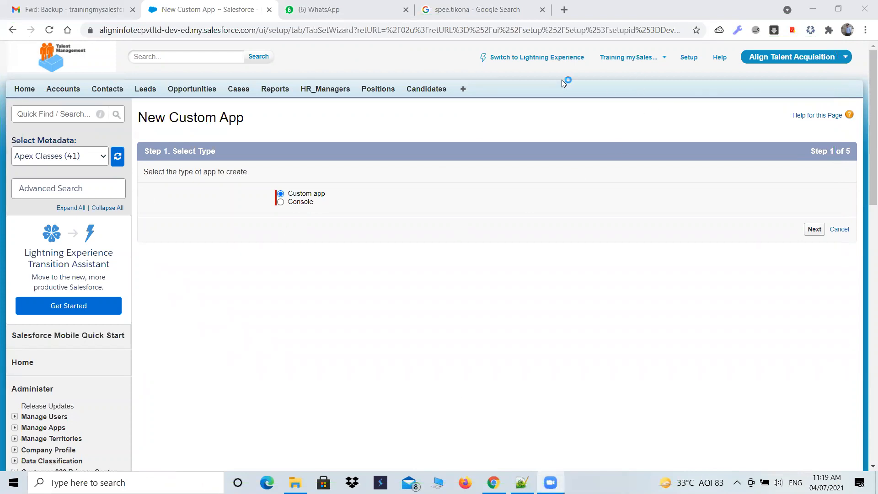
Open Paint and draw a large black rectangle in the middle of the canvas as the page frame
left_click(76, 480)
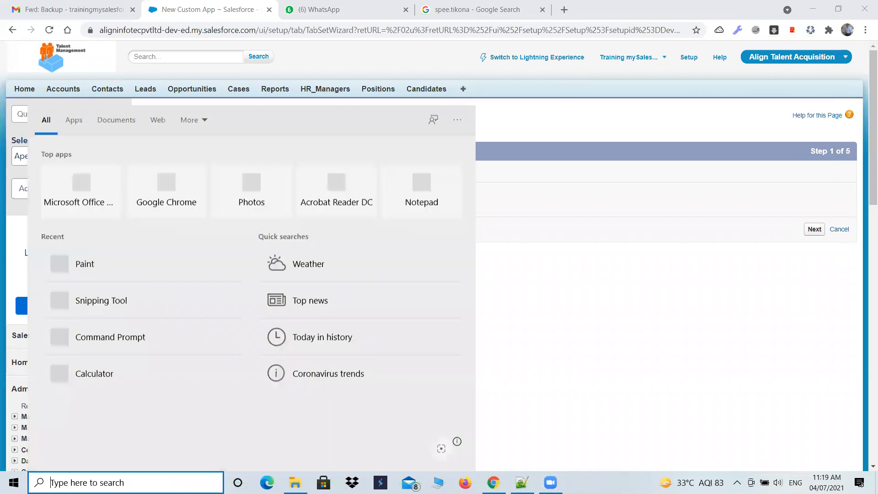
type("paint")
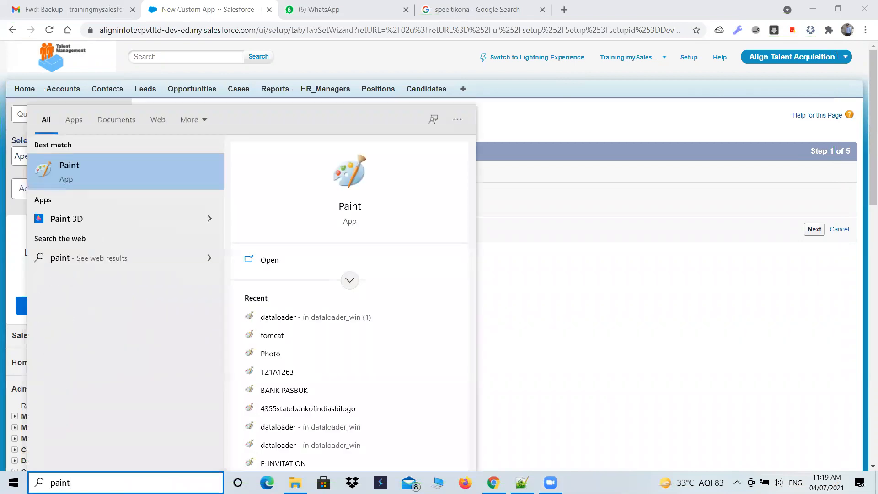
key("Return")
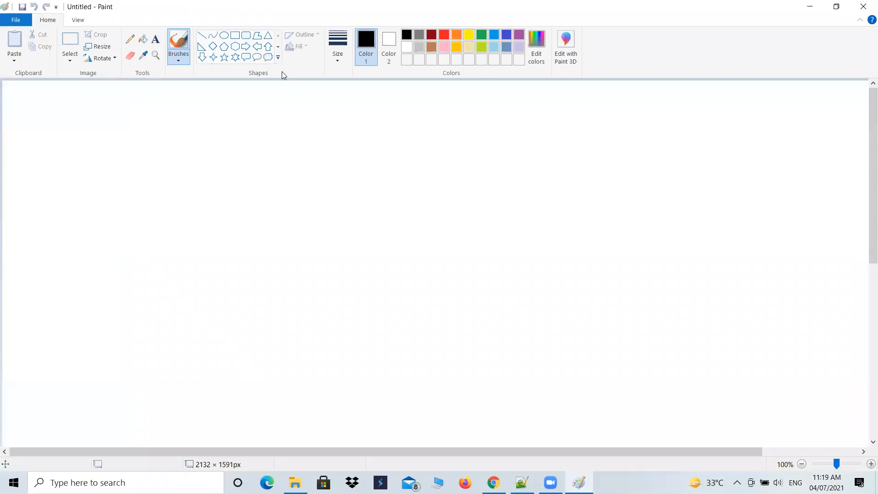
left_click(235, 36)
mouse_move(173, 150)
left_mouse_down()
mouse_move(173, 342)
mouse_move(337, 379)
mouse_move(628, 394)
left_mouse_up()
left_click(172, 150)
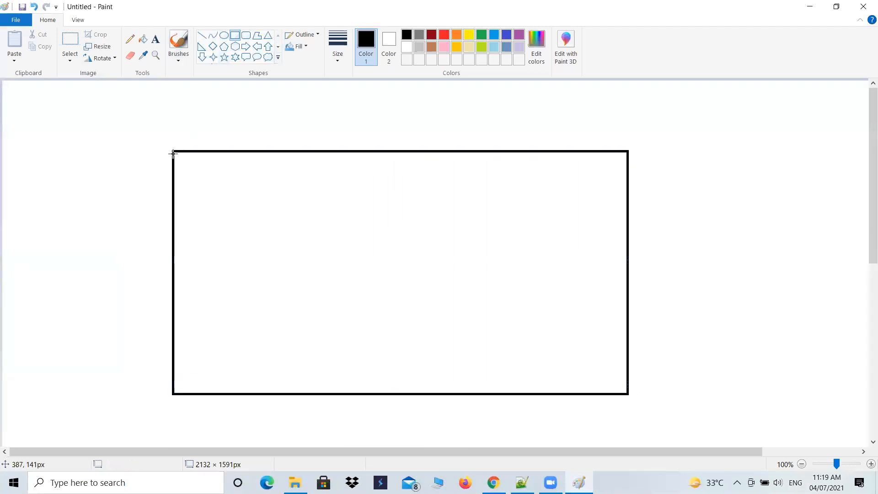
Draw three stacked full-width bars inside the frame's upper part, the second about 990 × 72 px and the third about 995 × 33 px
mouse_move(173, 150)
left_mouse_down()
mouse_move(172, 186)
mouse_move(611, 206)
mouse_move(626, 206)
mouse_move(627, 172)
left_mouse_up()
mouse_move(174, 203)
left_mouse_down()
mouse_move(614, 203)
mouse_move(626, 171)
left_mouse_up()
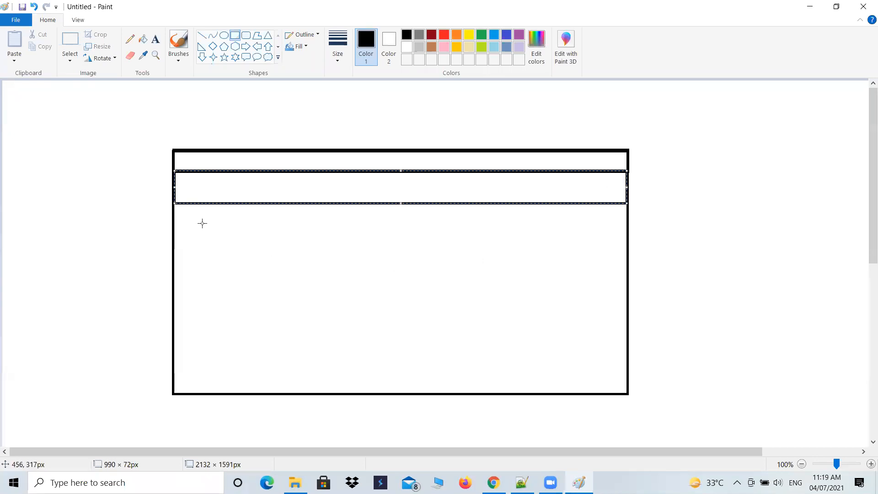
left_click(176, 219)
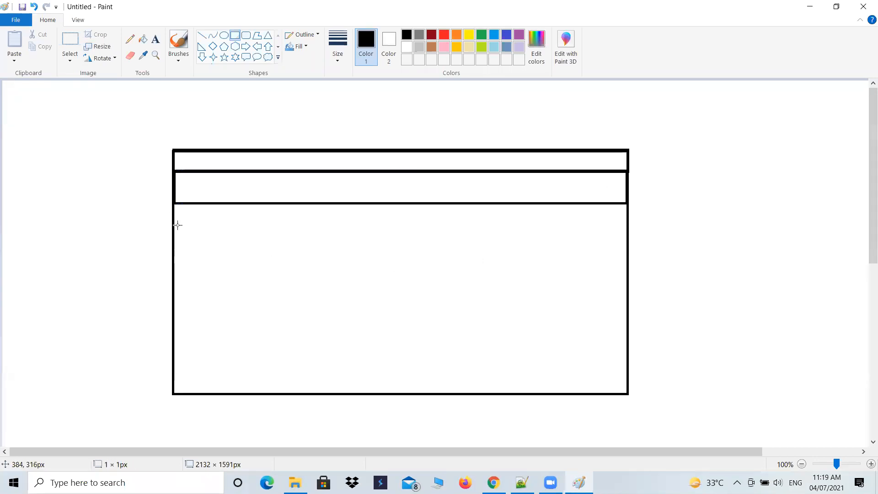
left_click_drag(173, 204, 626, 219)
Set the text colour to red and label the first bar "Address bar ( URL)"
left_click(155, 39)
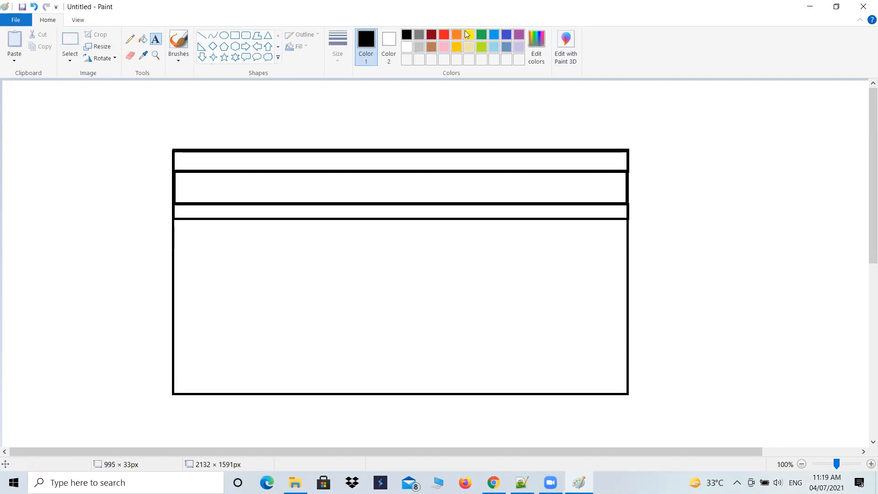
left_click(444, 35)
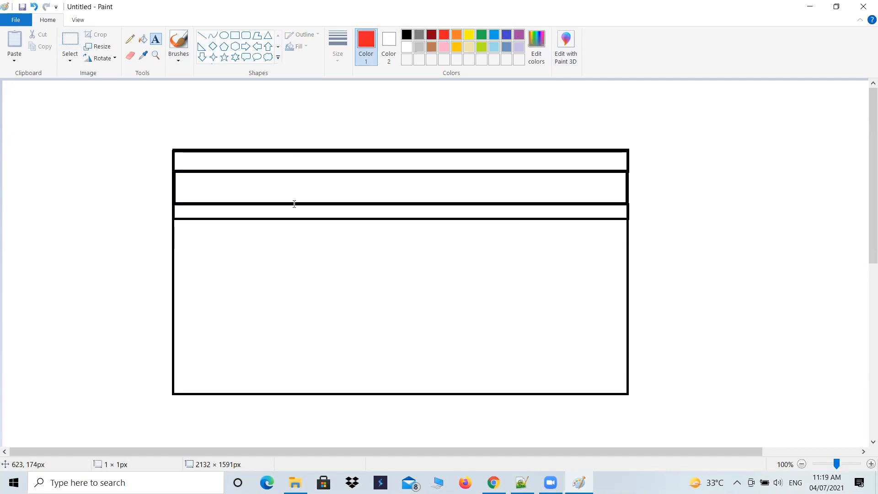
left_click(286, 152)
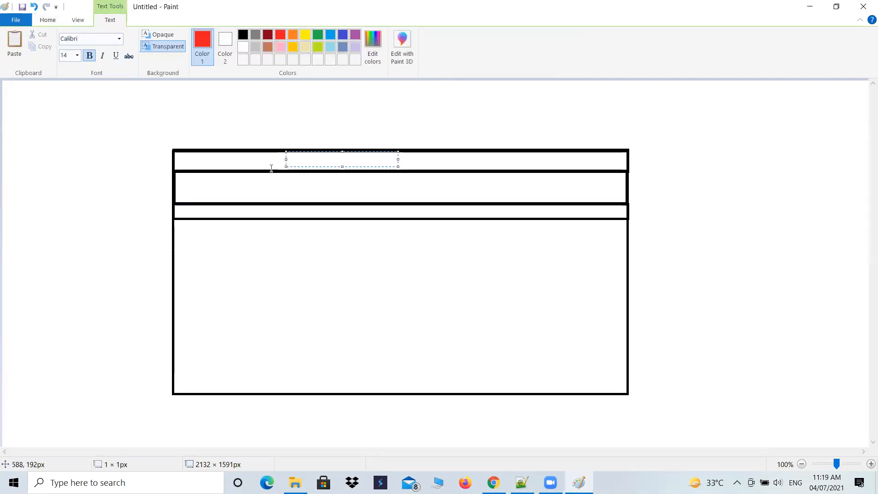
type("Address bar (")
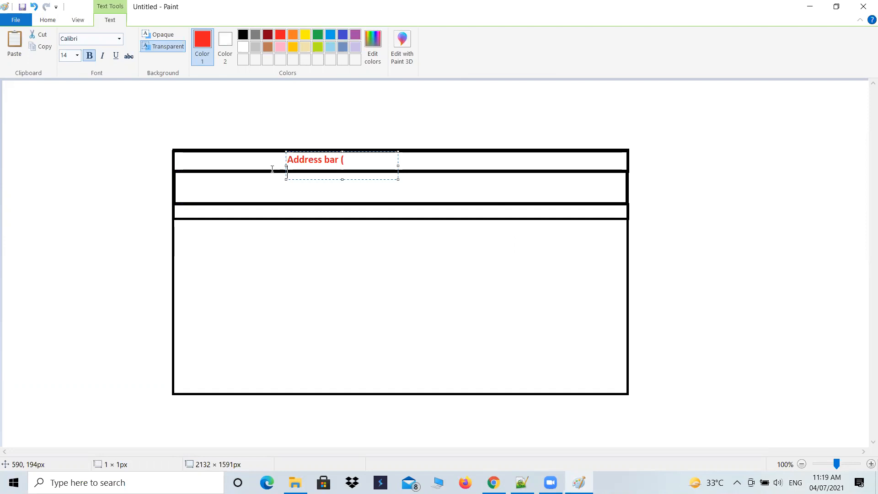
key("BackSpace")
type("URL")
left_click(318, 186)
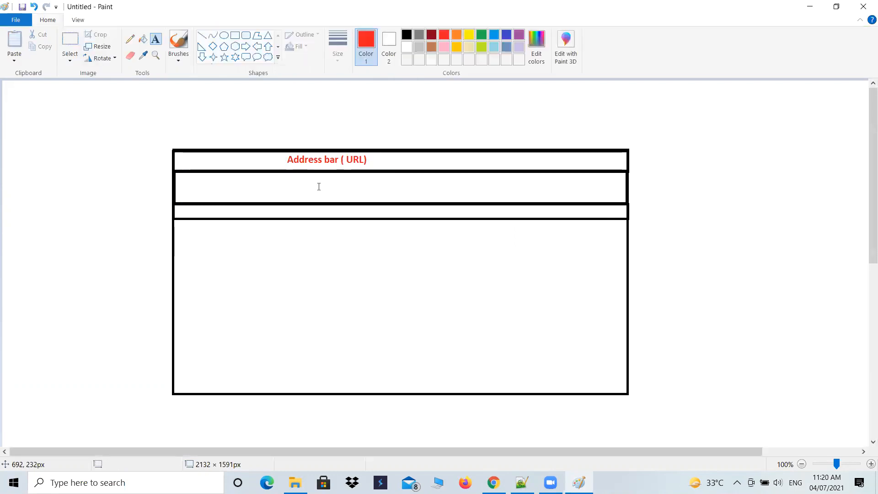
Label the second bar "Header Section" in red text
left_click(322, 185)
type("Header")
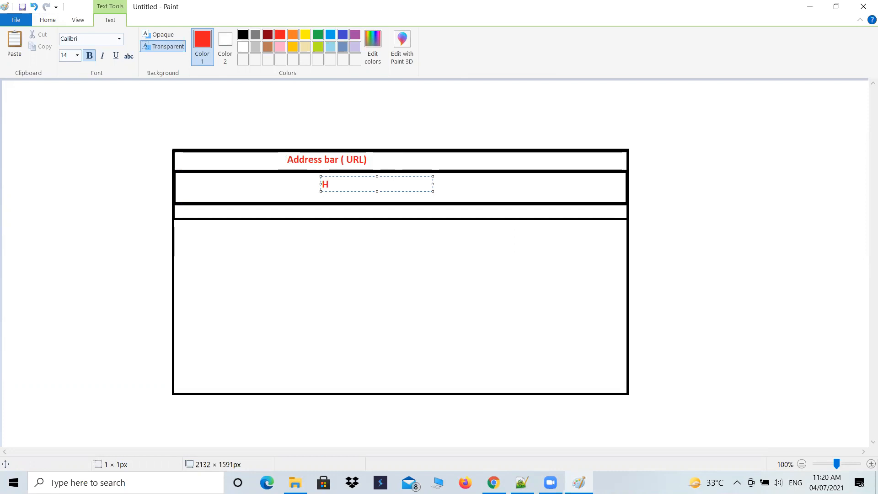
type("Section")
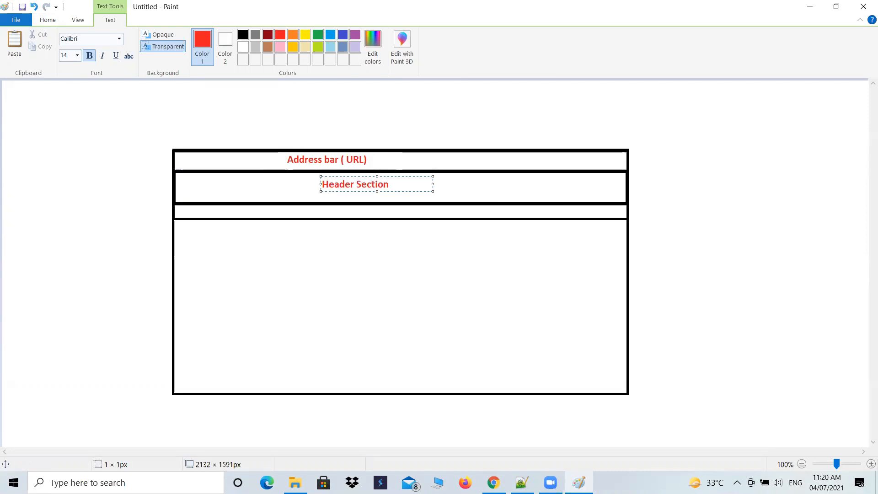
left_click(296, 214)
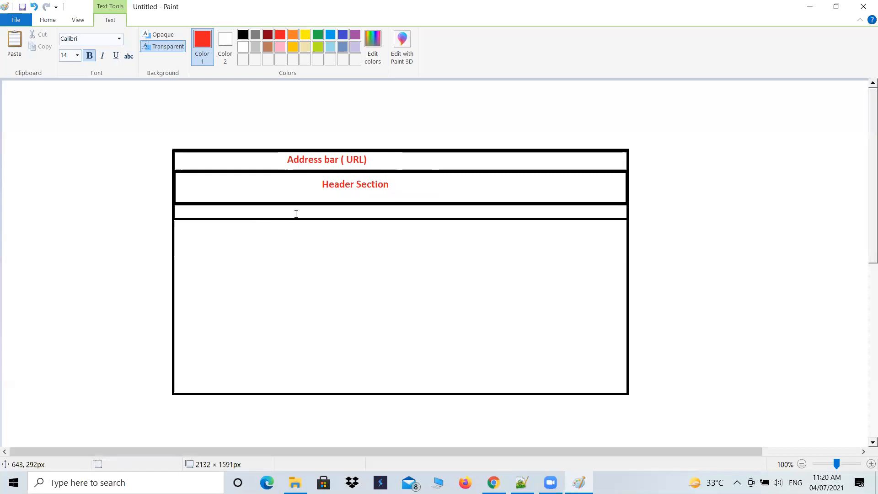
Label the third bar "Tab Bar" in red text
left_click(295, 213)
type("Tab Bar")
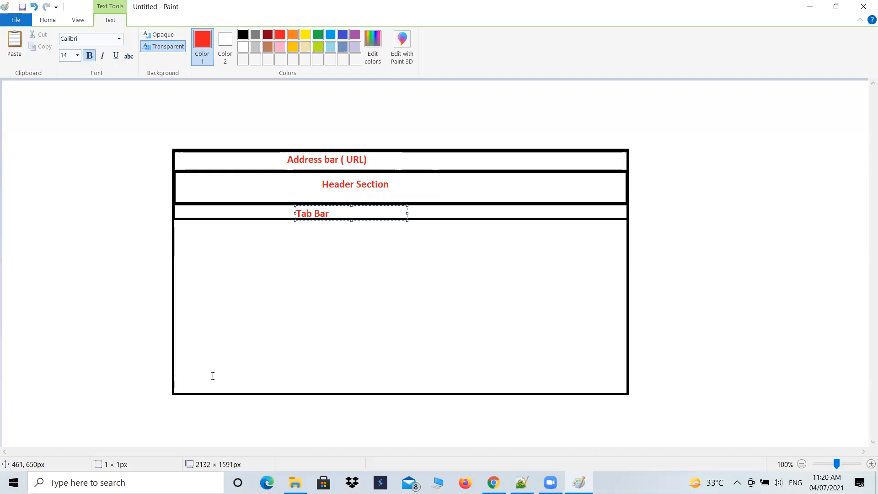
left_click(316, 126)
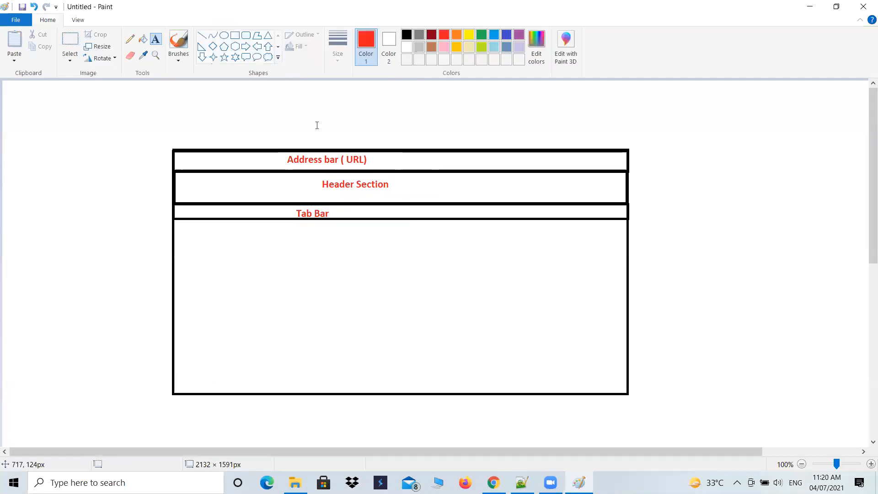
Draw a black full-width bar about 991 × 62 px along the frame's bottom edge
left_click(235, 36)
left_click_drag(174, 364, 627, 392)
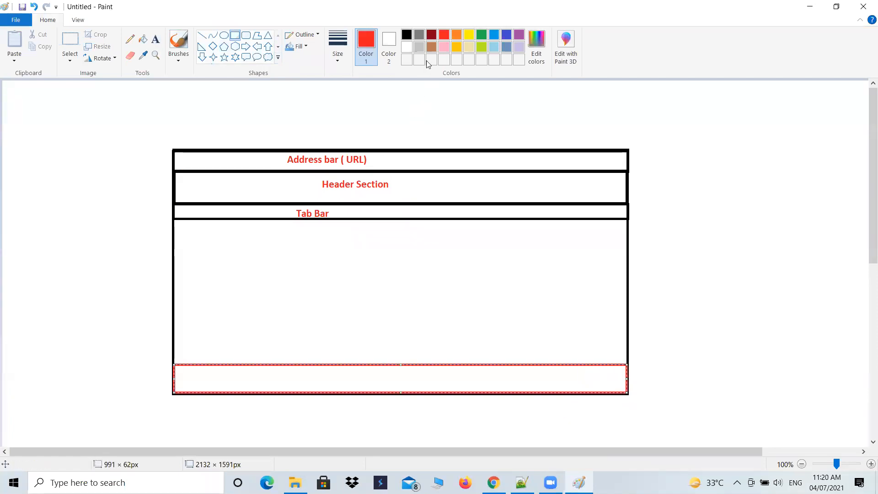
left_click(407, 35)
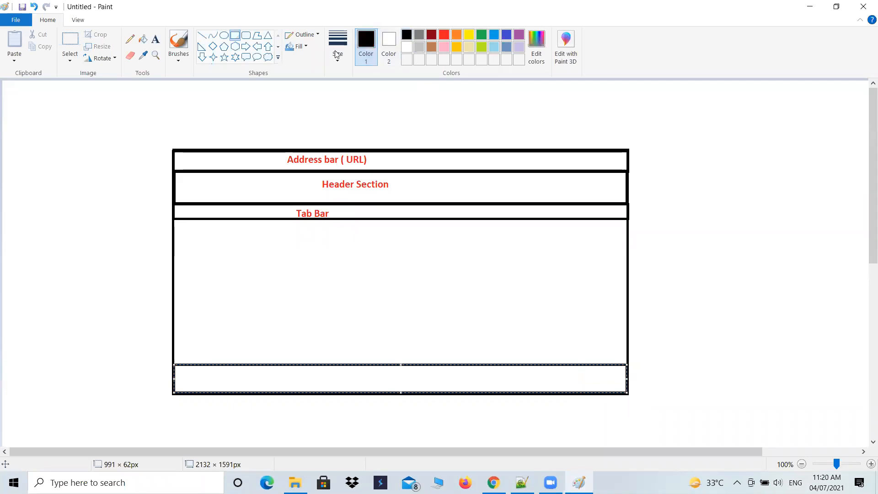
Label the bottom bar "Footer Section" in dark red text
left_click(156, 38)
left_click(431, 34)
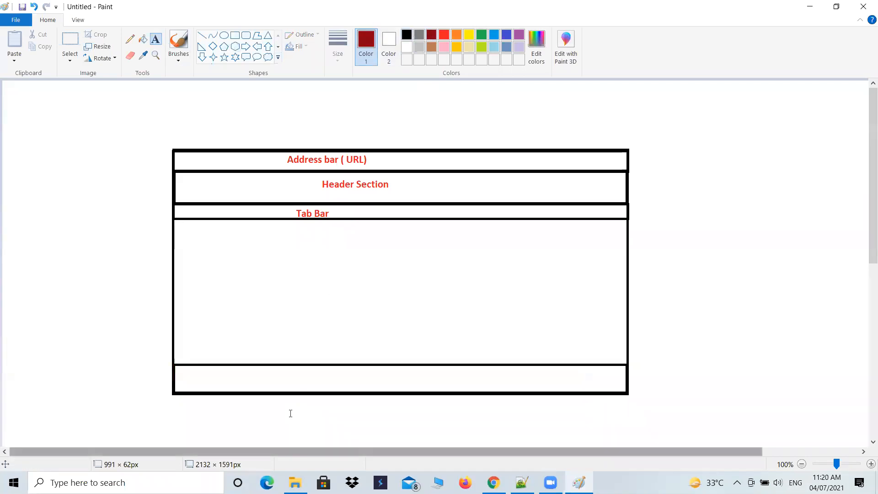
left_click(323, 374)
type("F")
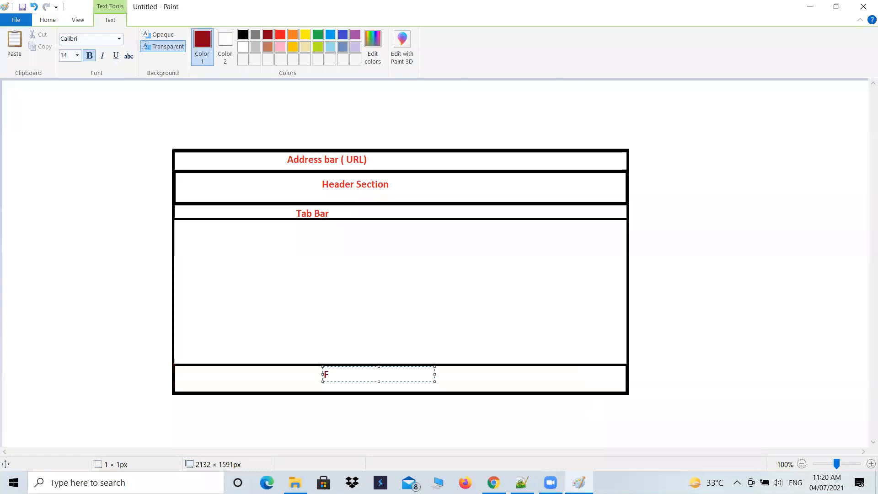
type("ooter Section")
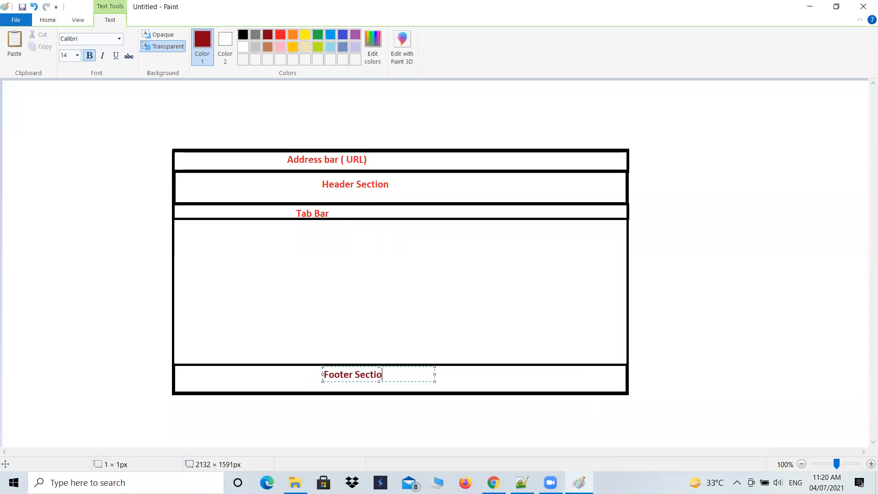
key("ctrl+s")
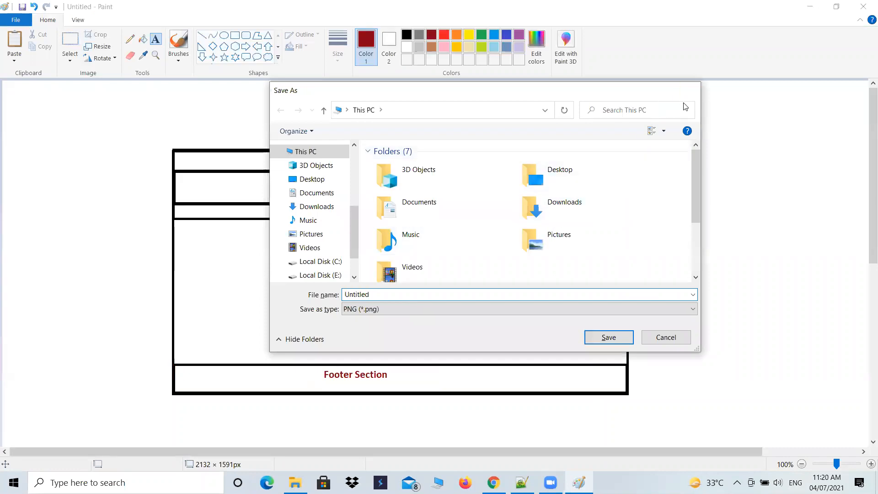
left_click(690, 91)
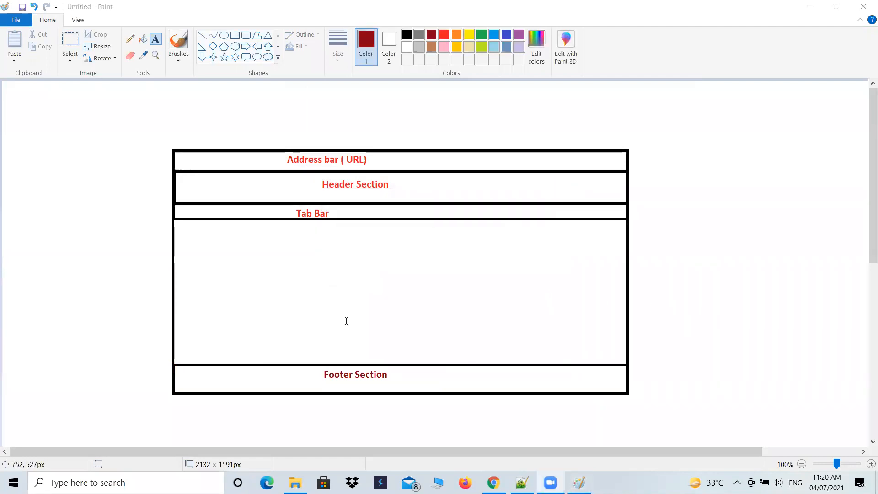
Switch to Salesforce in Chrome and open the Merck Incorporation app
left_click(492, 482)
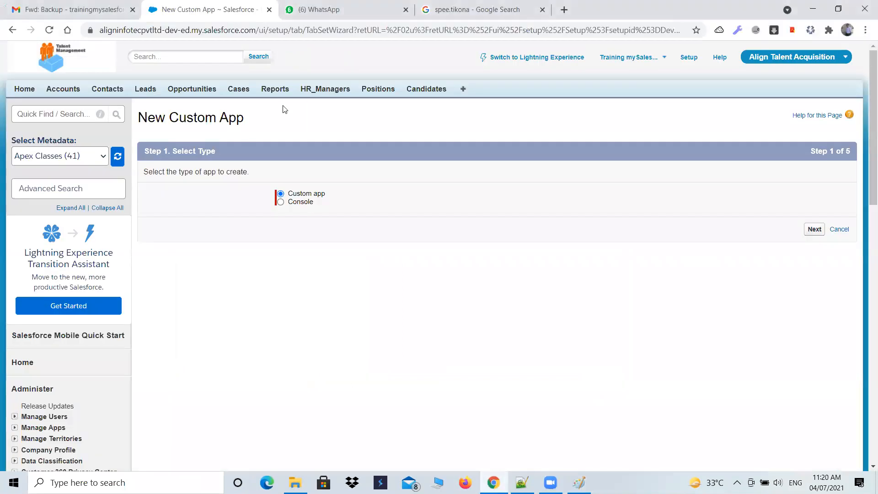
left_click(786, 64)
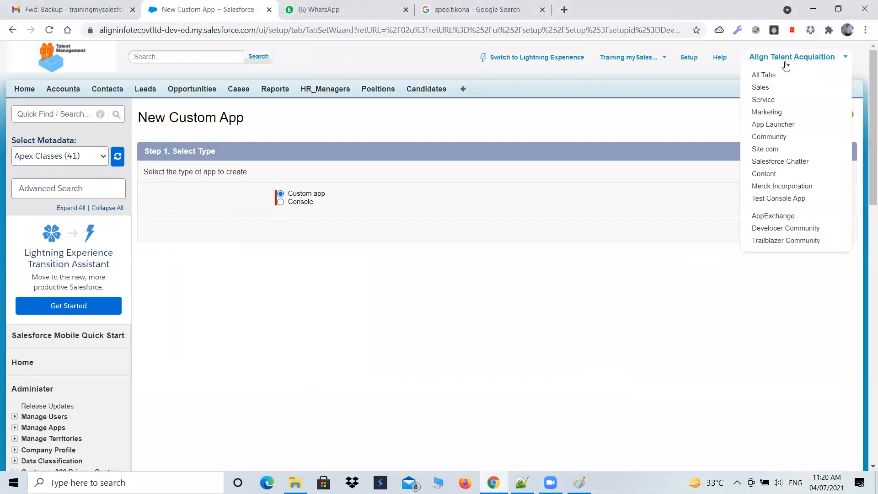
left_click(780, 187)
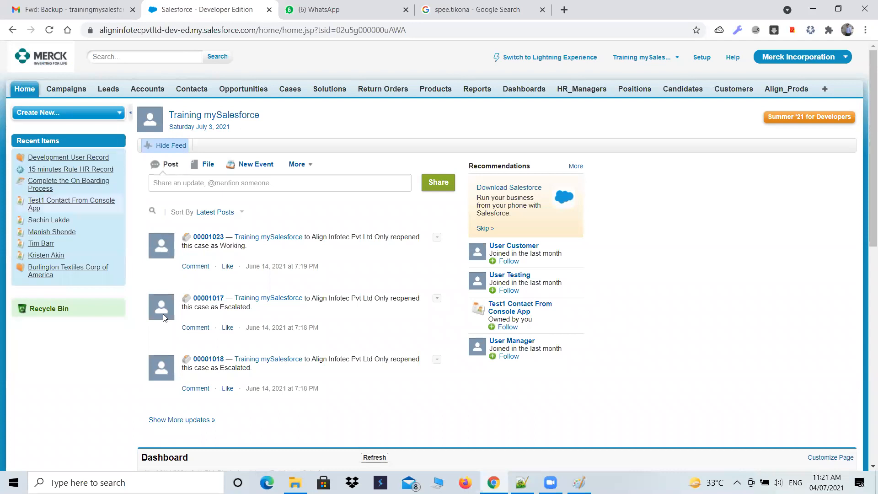
Review the layout sketch in Paint, return to Salesforce and open the Contacts home page
left_click(579, 483)
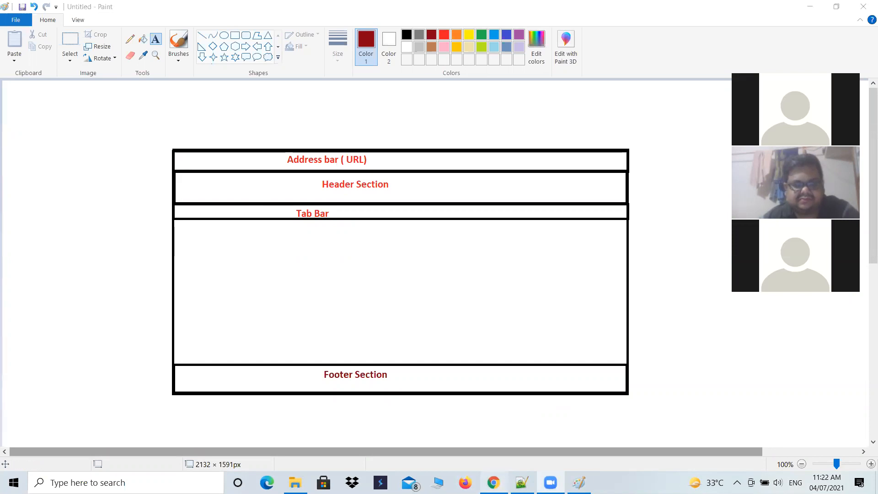
key("alt+Tab")
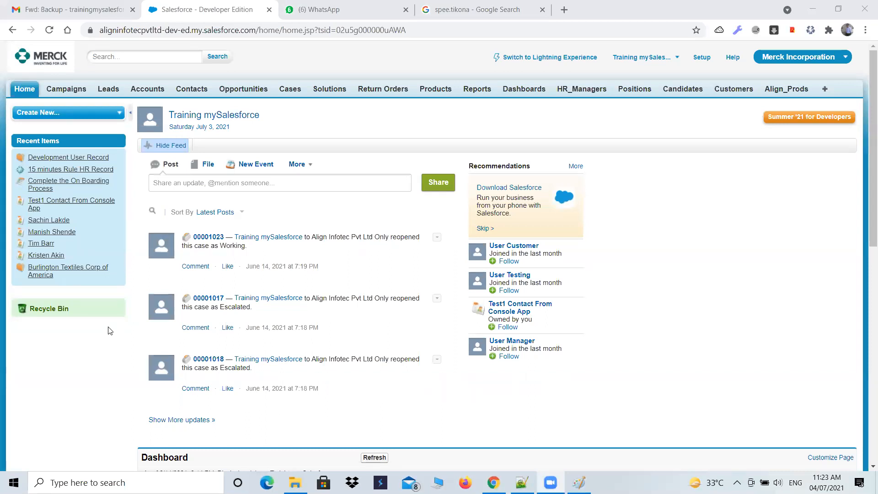
left_click(77, 93)
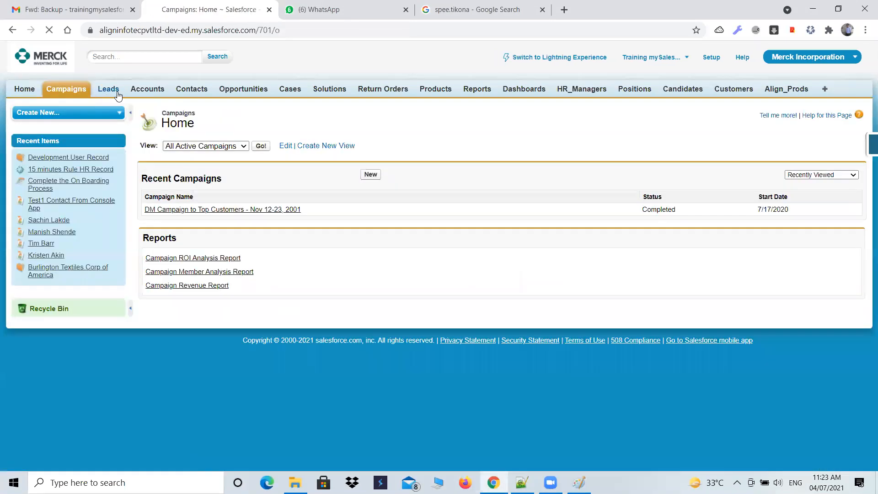
left_click(110, 92)
left_click(197, 94)
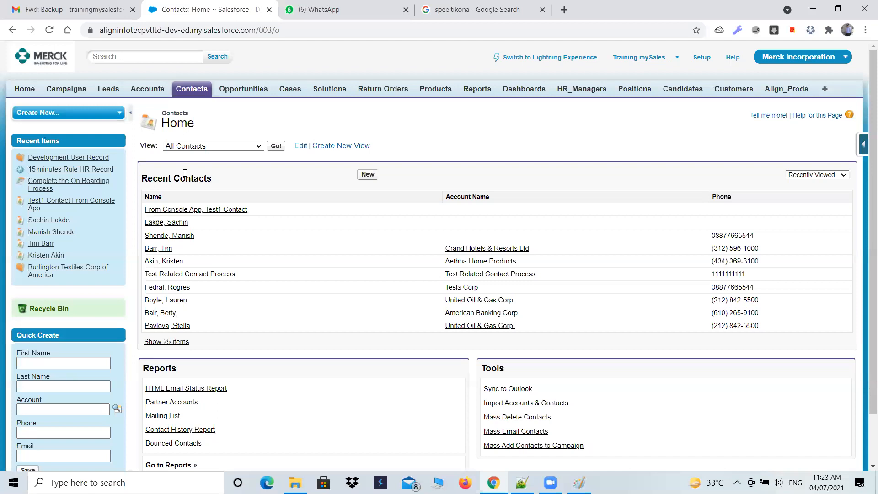
View the list of available apps and highlight the Contacts page's full URL
left_click(795, 62)
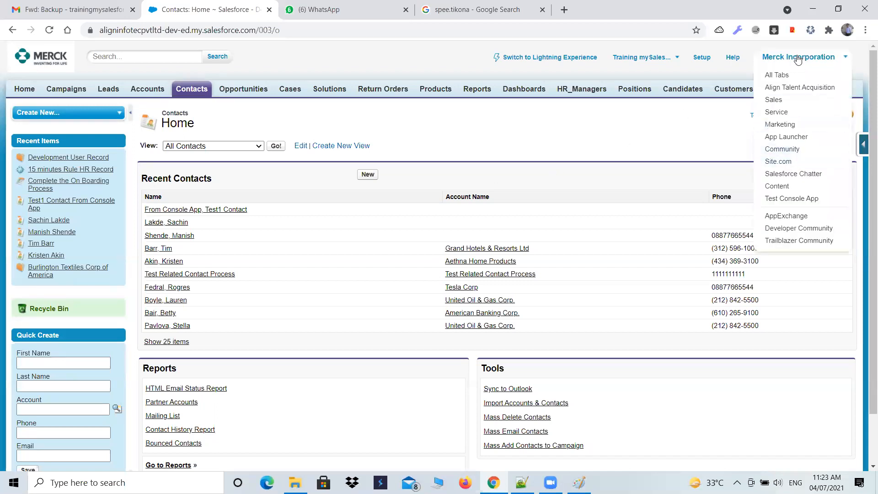
left_click(792, 60)
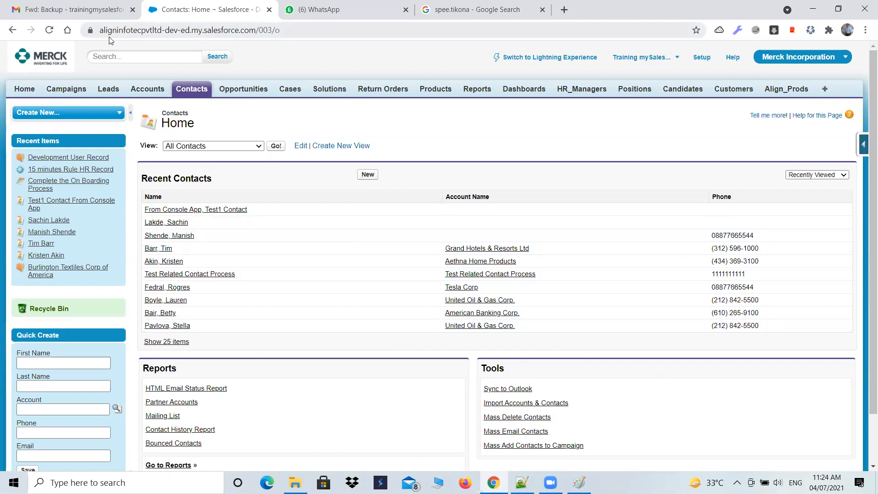
left_click_drag(164, 30, 300, 60)
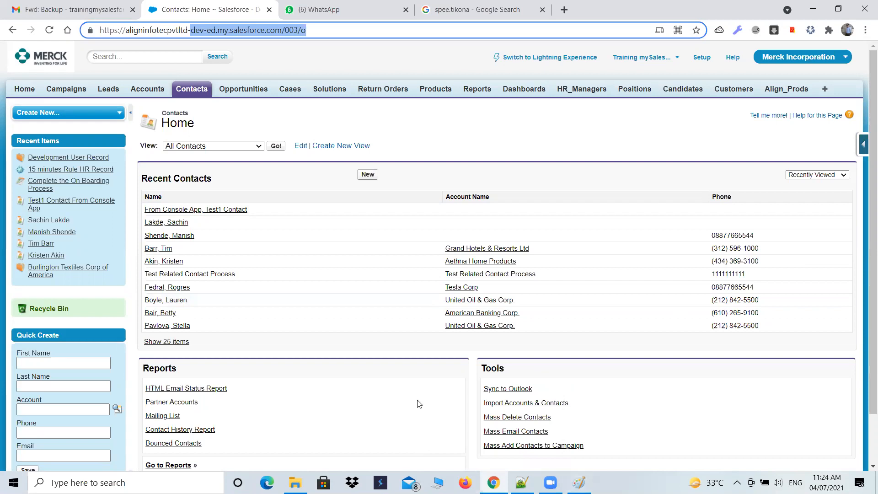
left_click(343, 31)
left_click_drag(338, 31, 97, 30)
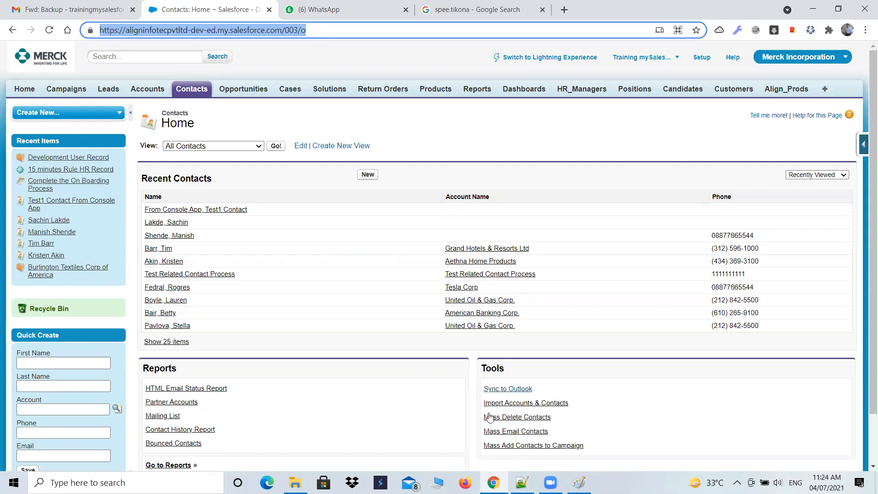
mouse_move(493, 482)
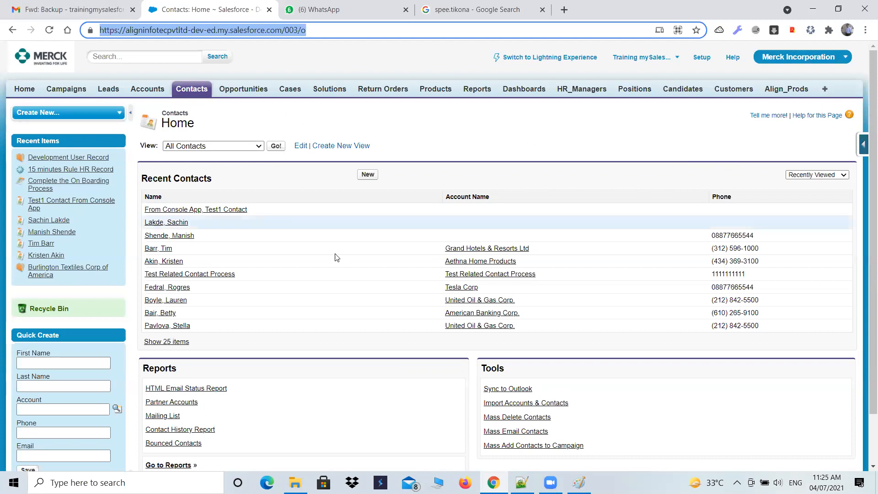
left_click(413, 413)
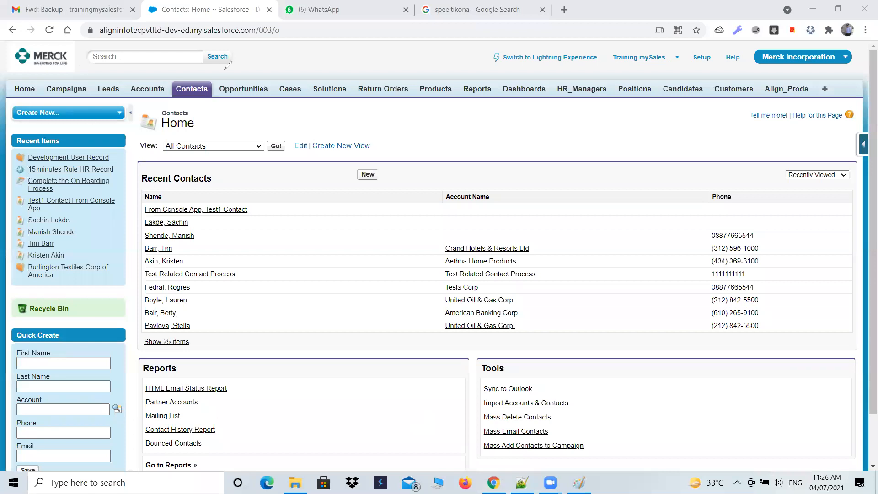
Annotate in red the outlines of the whole page, the logo, search area, user and app menus, and tab bar
mouse_move(2, 40)
left_mouse_down()
mouse_move(6, 446)
mouse_move(46, 471)
mouse_move(252, 480)
left_mouse_up()
mouse_move(383, 476)
left_mouse_down()
mouse_move(647, 481)
mouse_move(849, 471)
mouse_move(828, 173)
mouse_move(829, 46)
mouse_move(3, 40)
left_mouse_up()
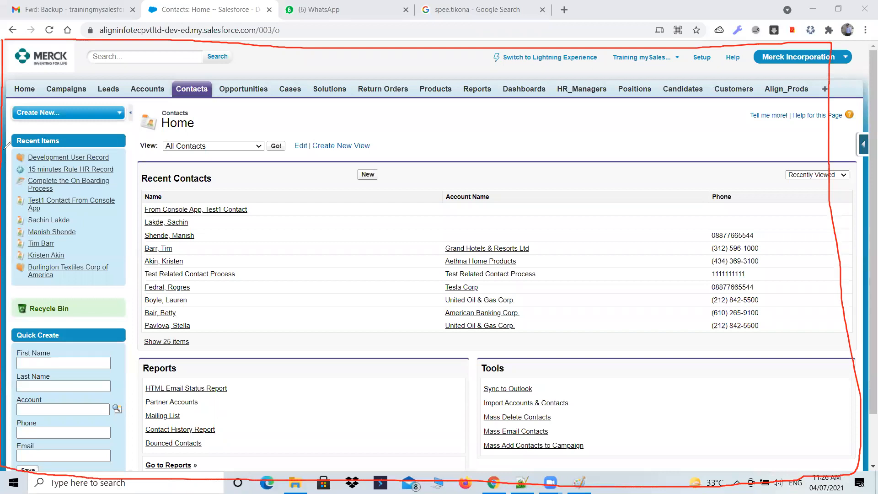
mouse_move(3, 76)
left_mouse_down()
mouse_move(69, 80)
mouse_move(71, 37)
mouse_move(72, 74)
mouse_move(228, 73)
mouse_move(245, 45)
left_mouse_up()
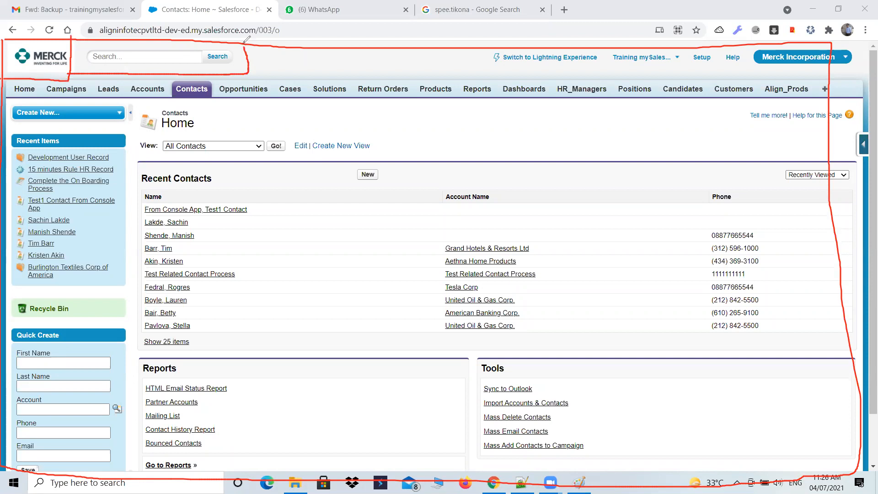
right_click(556, 76)
mouse_move(613, 46)
left_mouse_down()
mouse_move(716, 72)
mouse_move(844, 73)
mouse_move(862, 44)
left_mouse_up()
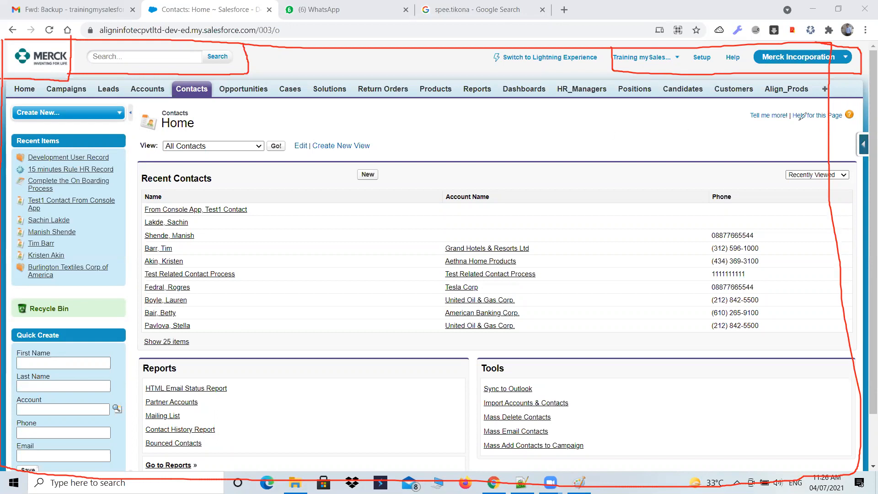
left_click_drag(5, 96, 801, 108)
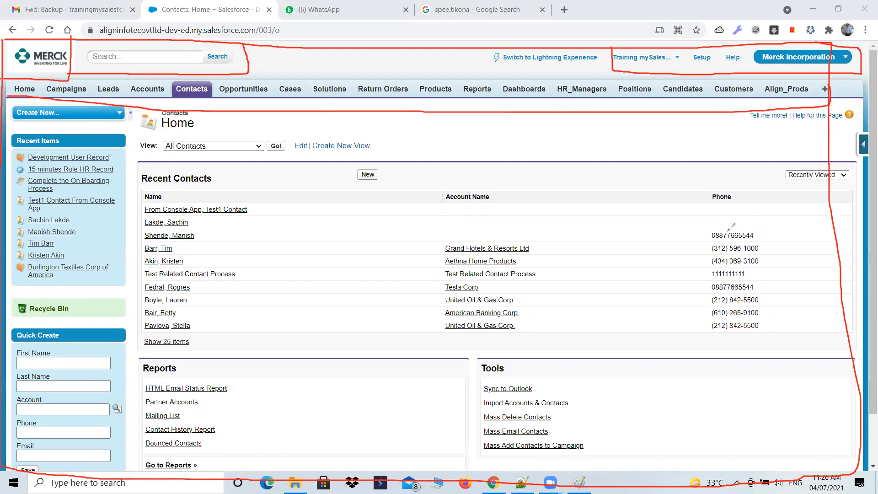
Mark off the sidebar, Recycle Bin, view selector, Recent Contacts, Reports and Tools sections with red annotation lines
mouse_move(139, 95)
left_mouse_down()
mouse_move(123, 302)
mouse_move(124, 467)
left_mouse_up()
mouse_move(25, 315)
left_mouse_down()
mouse_move(93, 328)
mouse_move(50, 287)
mouse_move(4, 298)
left_mouse_up()
left_click_drag(137, 144, 841, 170)
left_click_drag(836, 114, 832, 168)
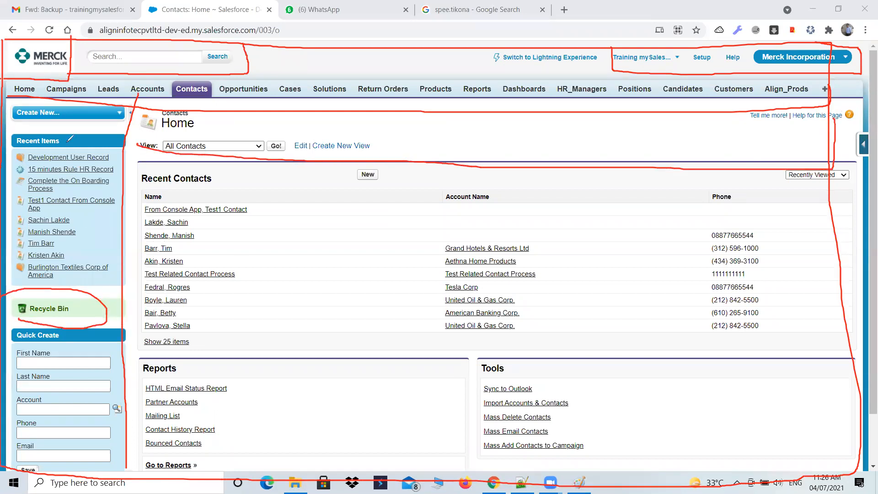
left_click(135, 332)
left_click_drag(267, 340, 858, 345)
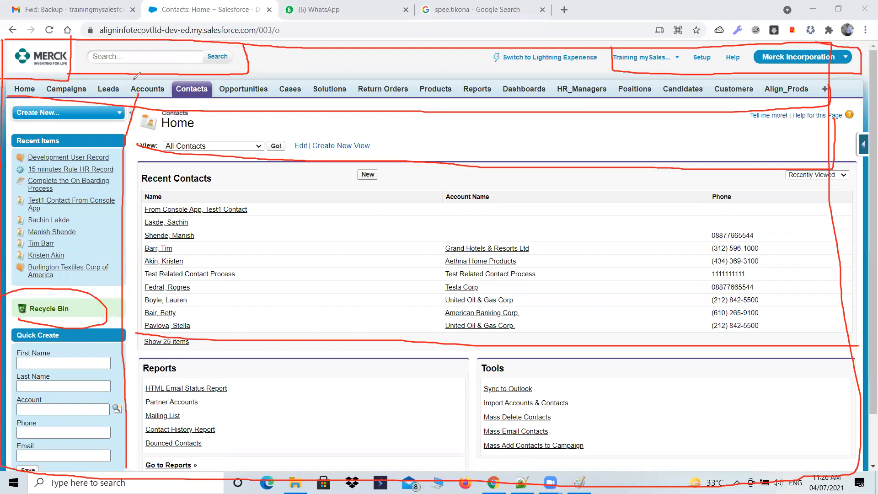
left_click_drag(468, 343, 469, 463)
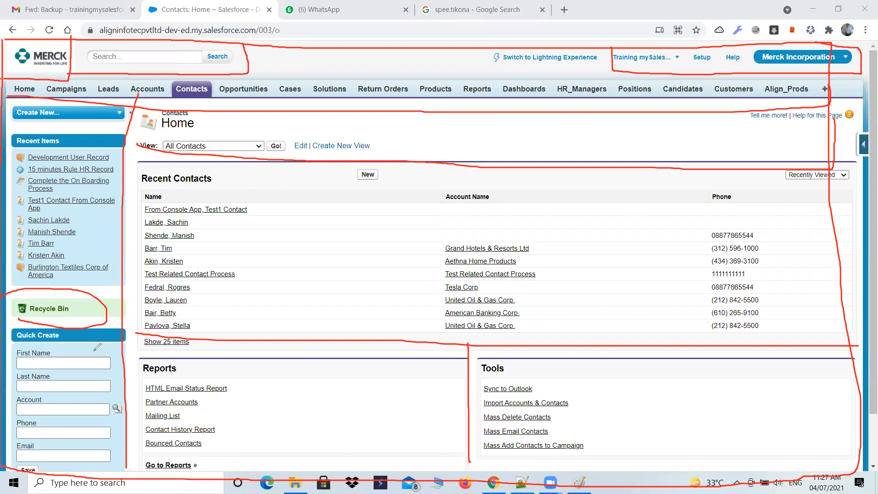
Underline Quick Create, Recycle Bin and Create New in red, and add strokes down the sidebar and at the collapsed side panel's handle
left_click_drag(18, 341, 60, 351)
left_click_drag(20, 322, 97, 328)
left_click_drag(29, 122, 47, 125)
left_click_drag(112, 113, 73, 442)
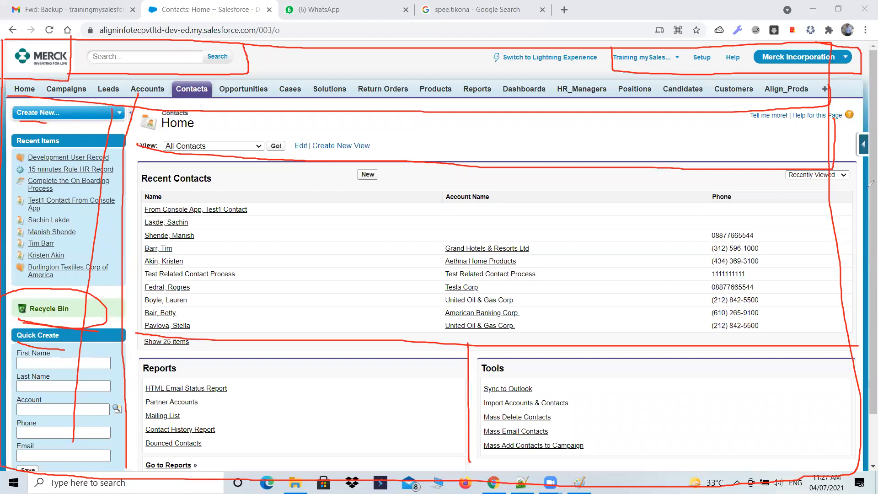
mouse_move(837, 162)
left_mouse_down()
mouse_move(873, 130)
mouse_move(875, 149)
left_mouse_up()
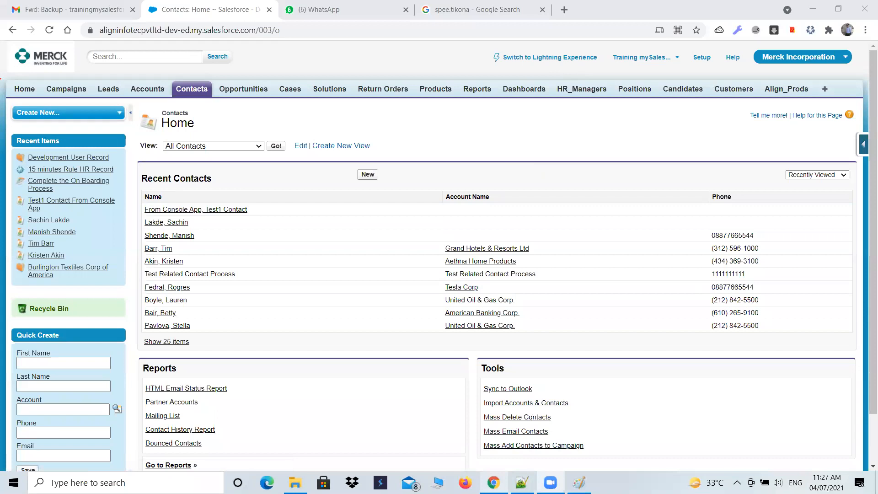
Switch from Merck Incorporation to the Align Talent Acquisition app
mouse_move(494, 483)
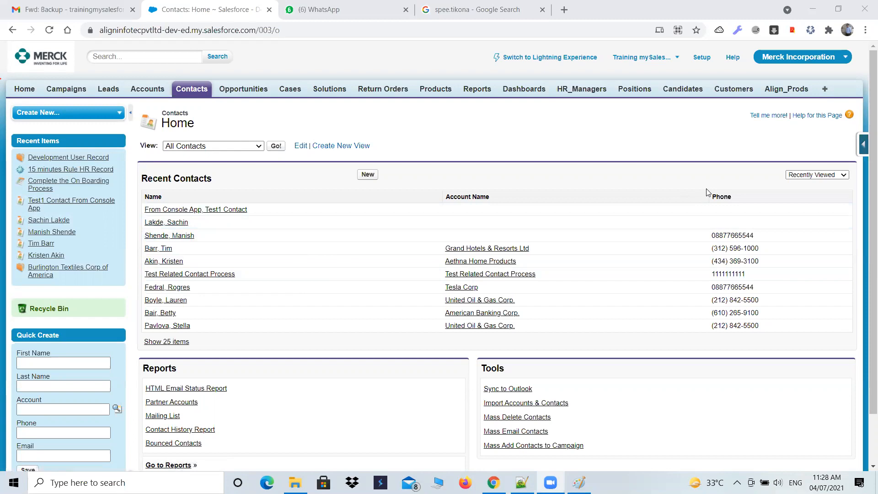
left_click(831, 62)
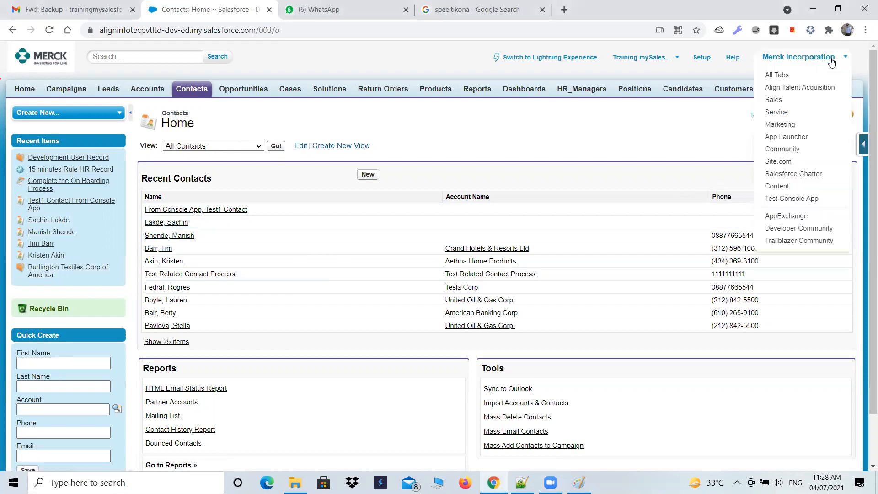
left_click(800, 88)
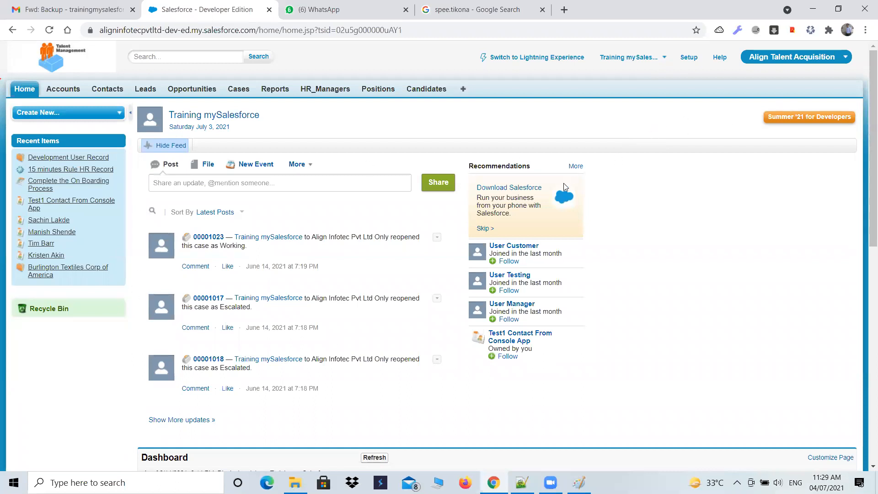
Open the list of available apps from Align Talent Acquisition
left_click(807, 67)
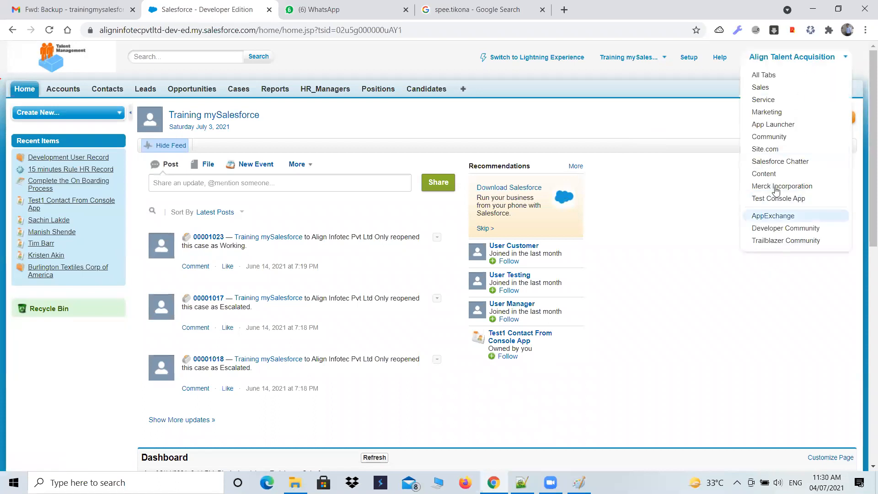
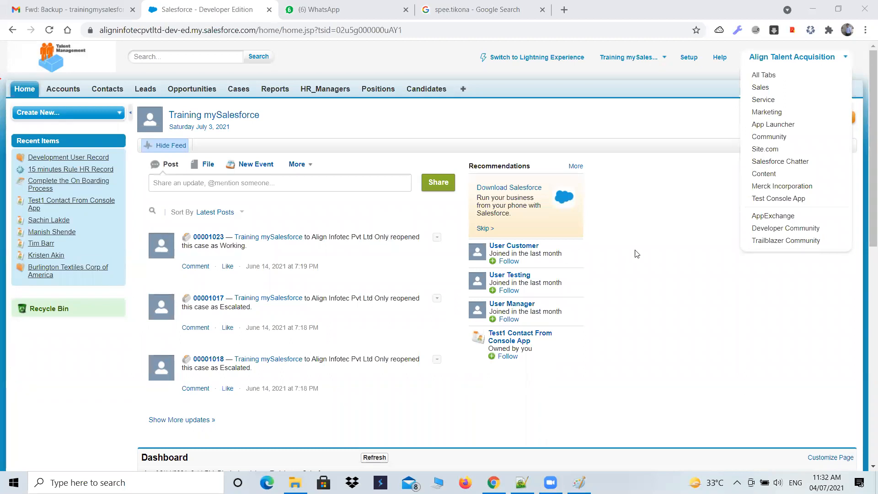
Close the app list and look over the sections of the Accounts home page in Align Talent Acquisition
left_click(616, 138)
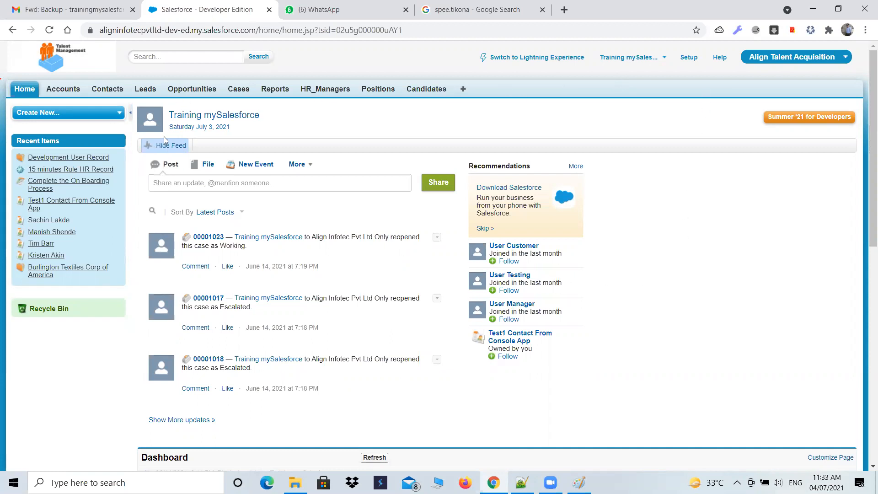
left_click(62, 89)
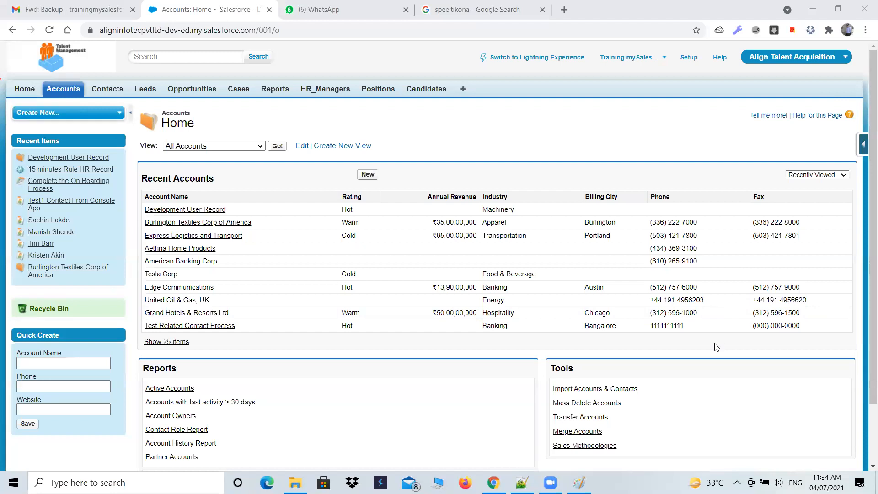
scroll(864, 394, "down", 2)
scroll(864, 394, "up", 2)
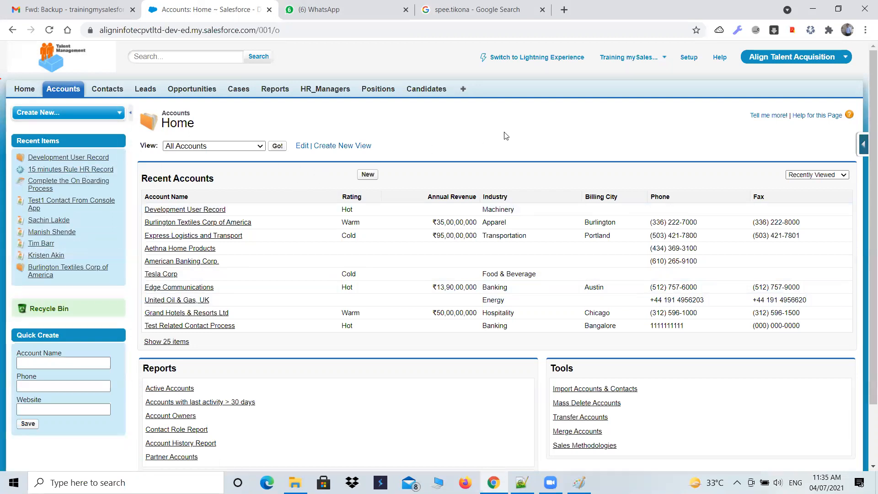
Open the Apps page in Setup, found under Create in the Build section
left_click(691, 62)
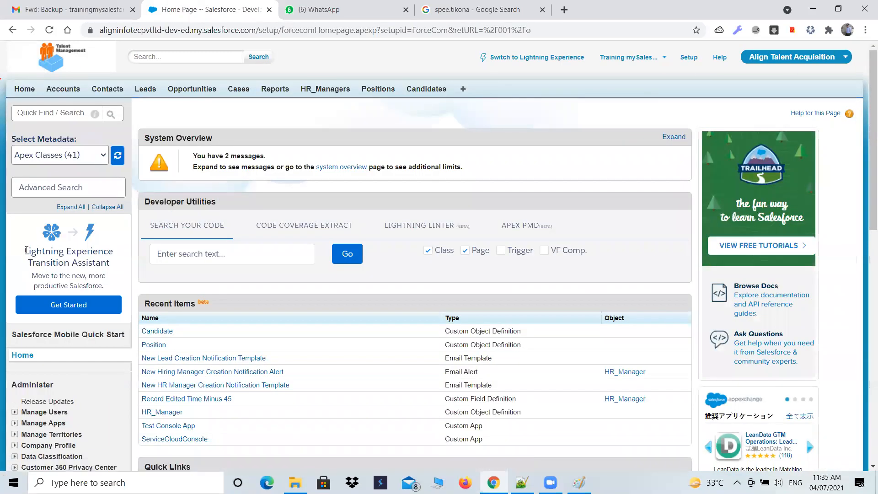
scroll(26, 250, "down", 9)
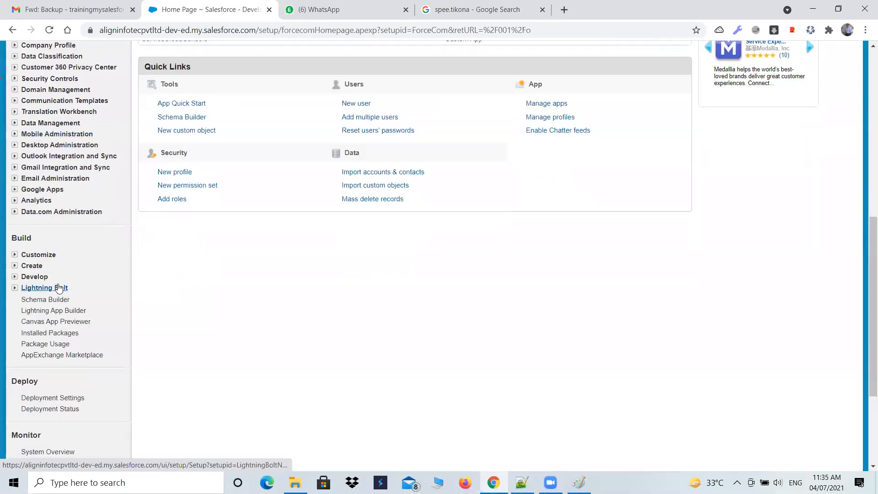
left_click(15, 266)
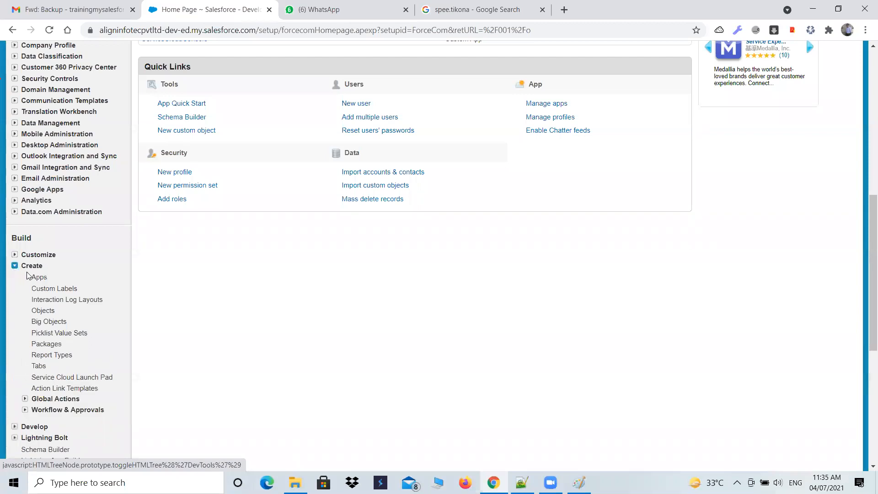
left_click(39, 277)
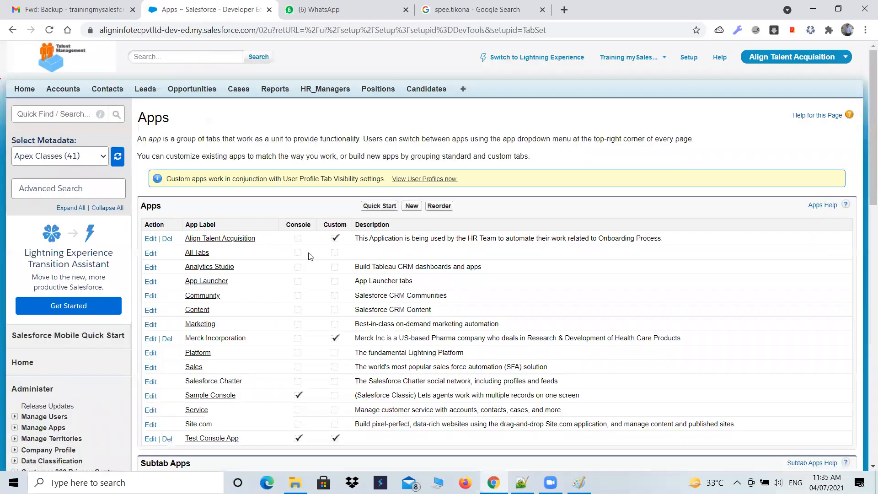
left_click(411, 205)
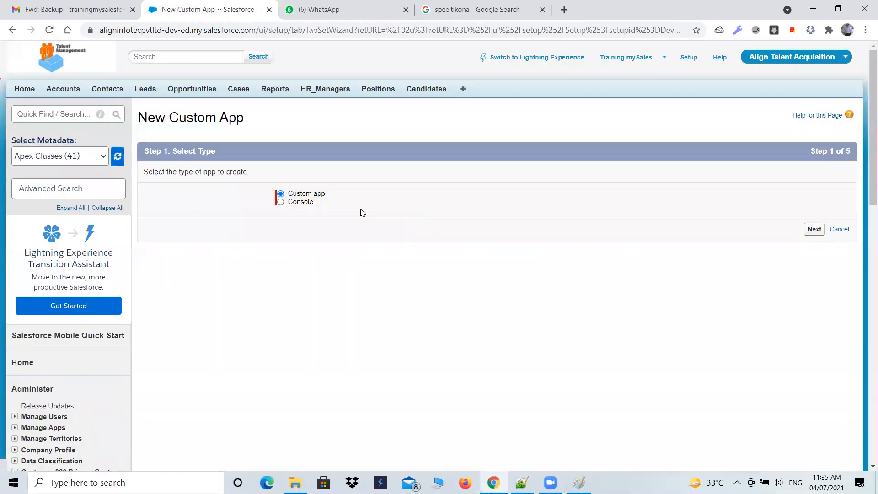
left_click(291, 204)
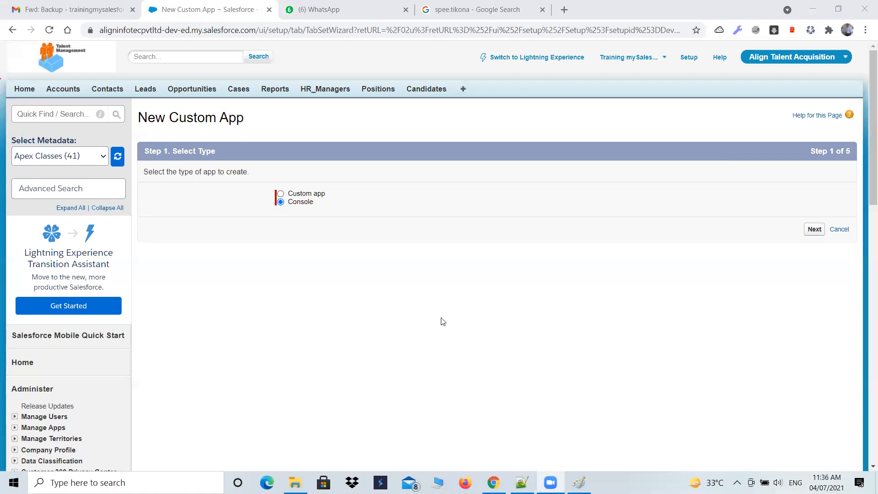
left_click(807, 230)
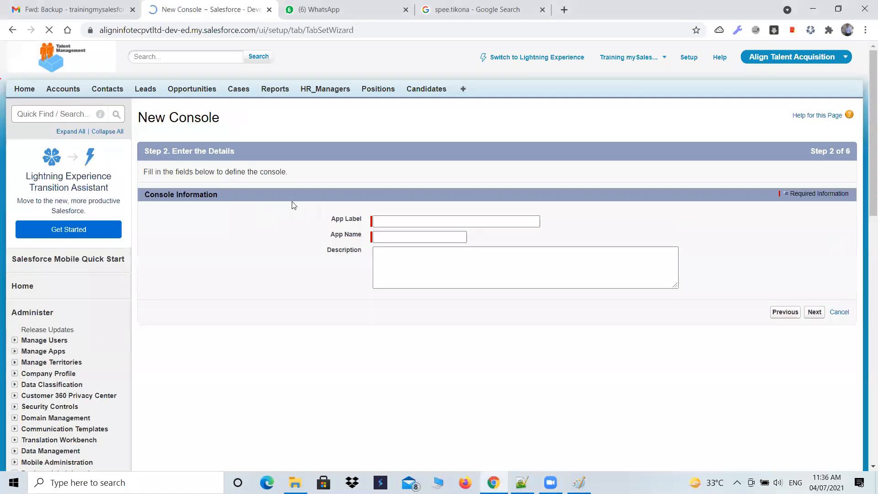
left_click(13, 33)
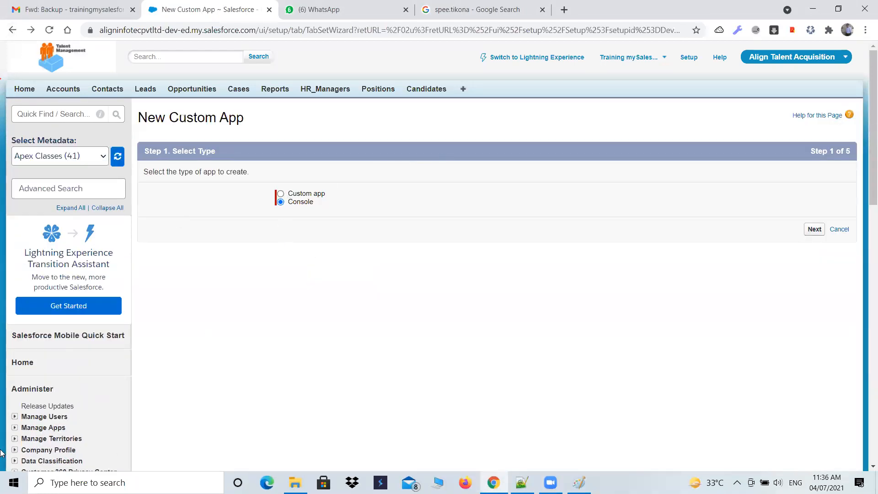
scroll(18, 439, "down", 6)
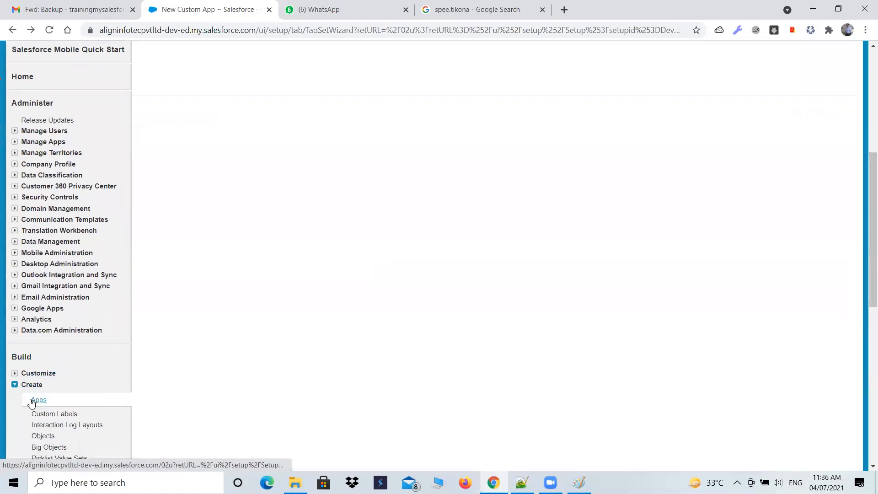
left_click(46, 403)
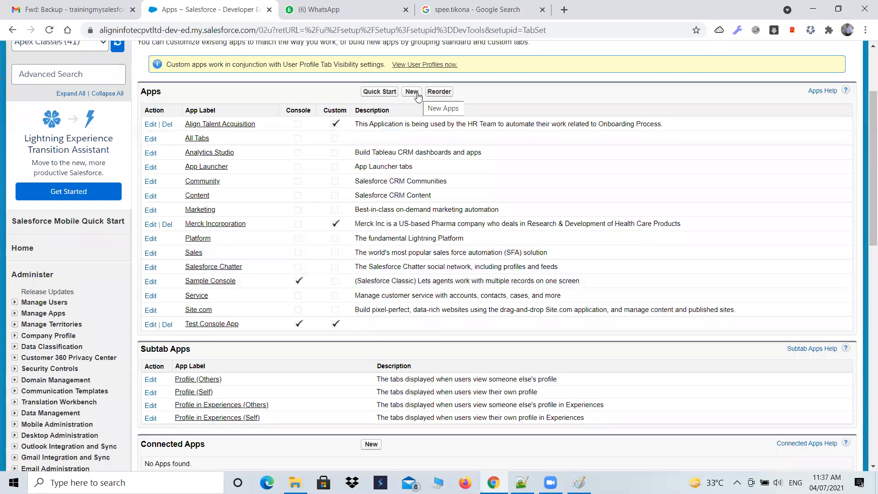
Start a new app of type Console and proceed to its details
left_click(417, 94)
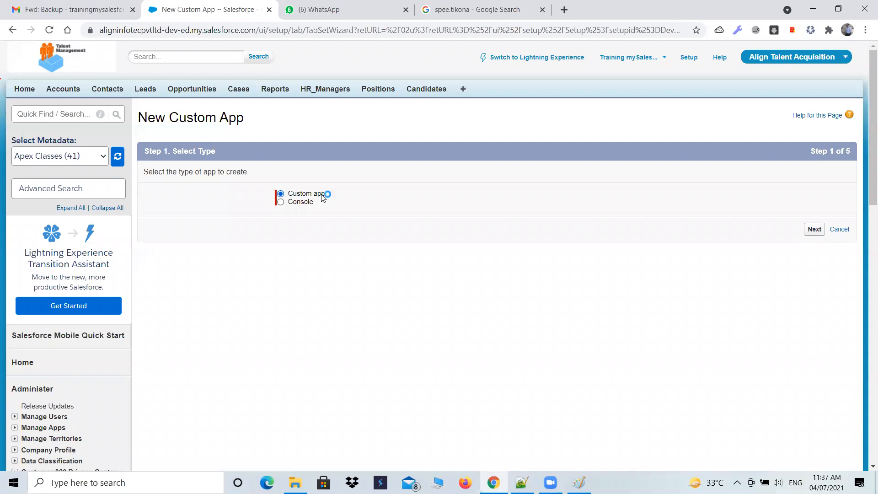
left_click(283, 201)
left_click(812, 232)
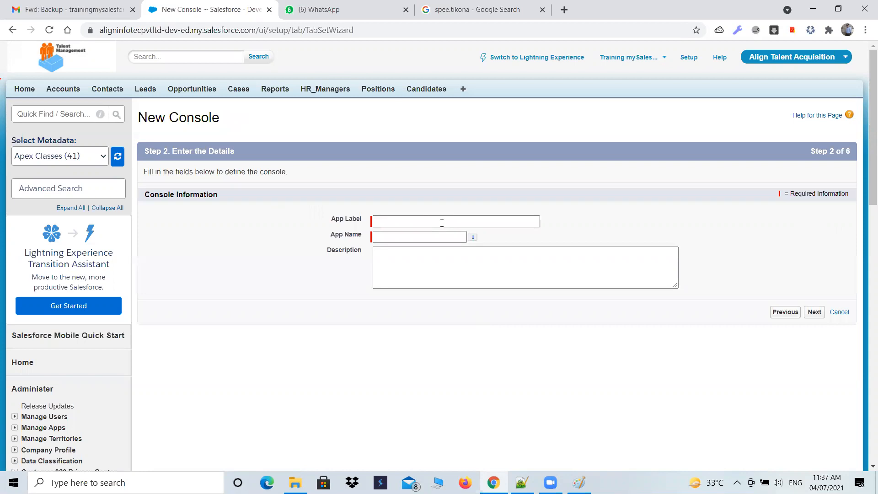
Set the new console's app label to "Biogen Pharama SnapRx" and proceed to the logo selection
left_click(441, 223)
type("Biog")
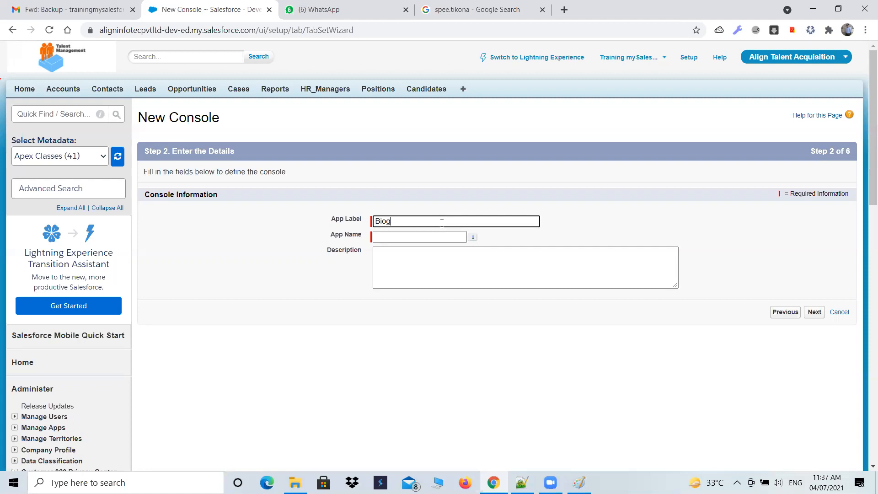
type("en Pharam SnapRx")
key("Tab")
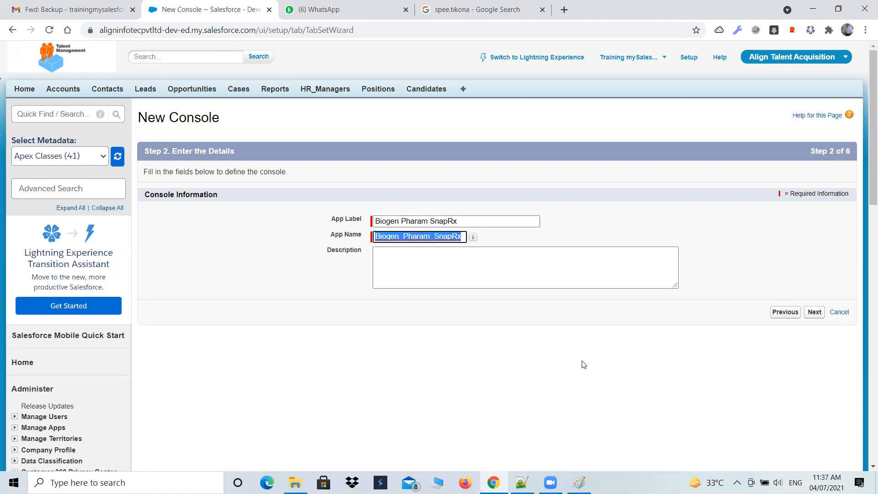
left_click(427, 220)
type("a")
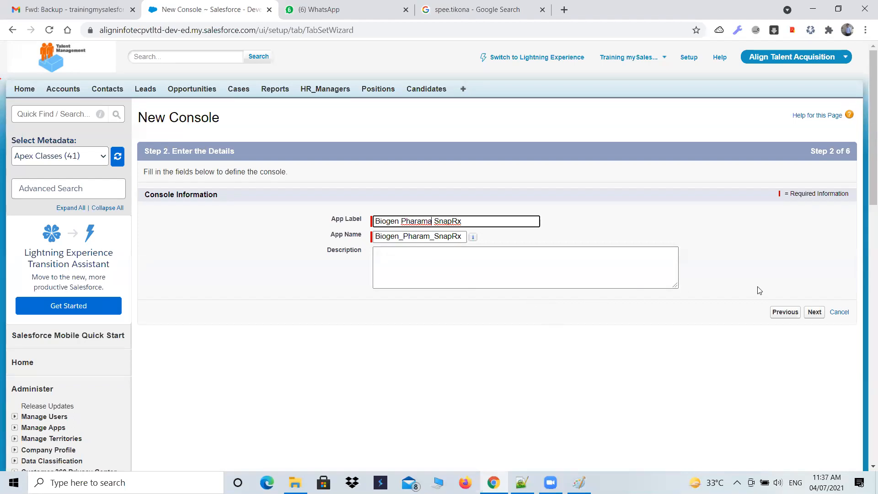
left_click(814, 312)
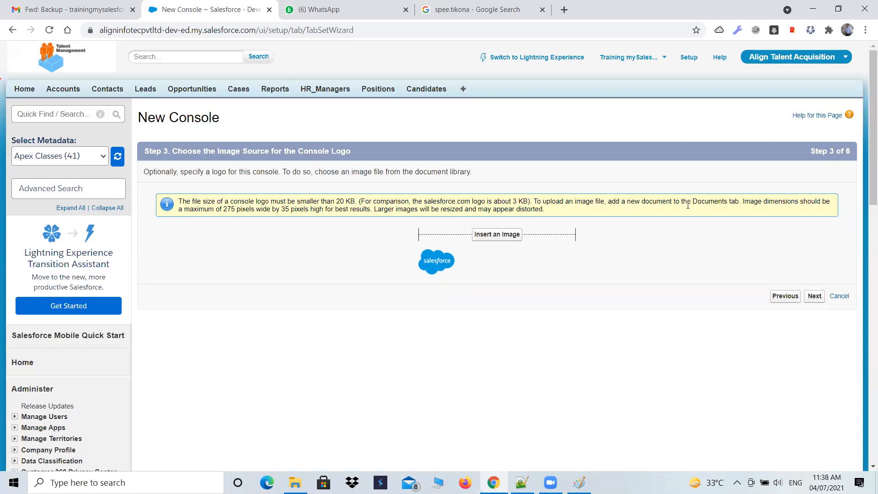
Outline the Talent Management logo and underline "Documents" in the console logo note in red, and undo these marks
left_click_drag(691, 203, 731, 202)
left_click(427, 474)
mouse_move(11, 76)
left_mouse_down()
mouse_move(134, 73)
mouse_move(111, 36)
mouse_move(20, 38)
mouse_move(16, 72)
left_mouse_up()
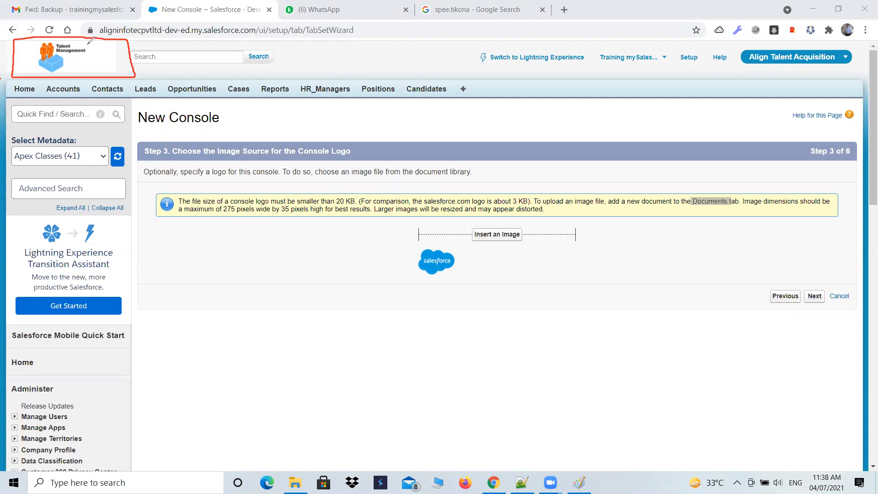
left_click(707, 211)
left_click(689, 210)
left_click_drag(688, 212, 734, 208)
key("ctrl+z")
key("ctrl+z")
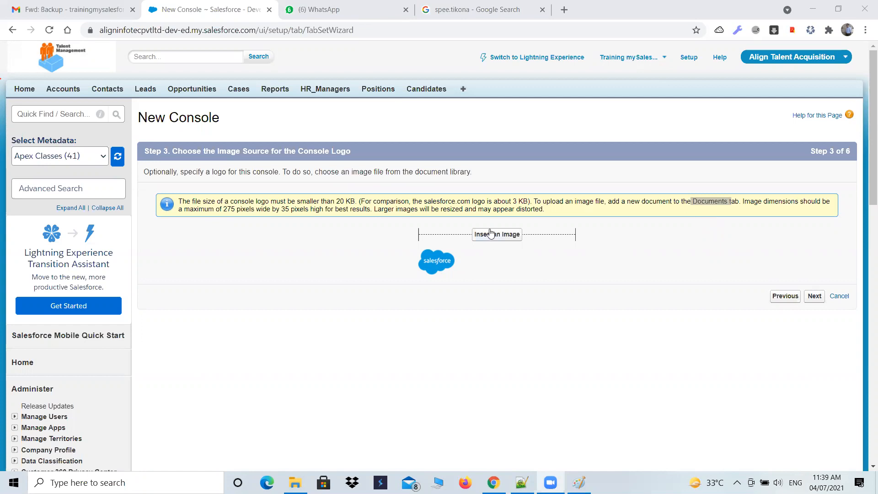
Highlight the 20 KB limit and the Documents tab in the logo note, and proceed to the navigation tab items without inserting an image
left_click_drag(338, 201, 355, 201)
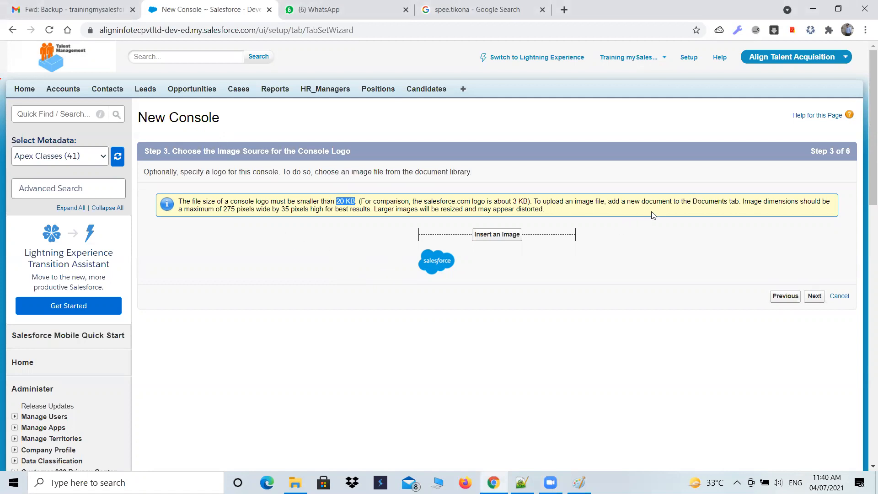
left_click_drag(691, 203, 734, 204)
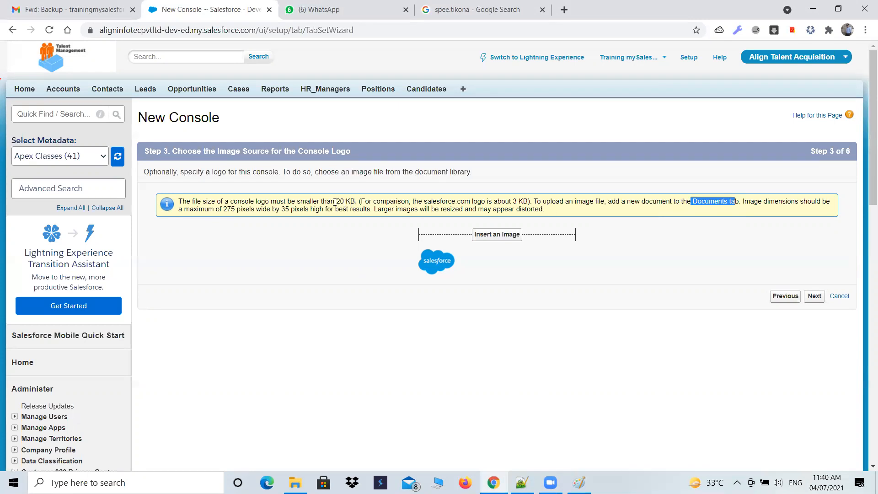
left_click_drag(335, 202, 348, 203)
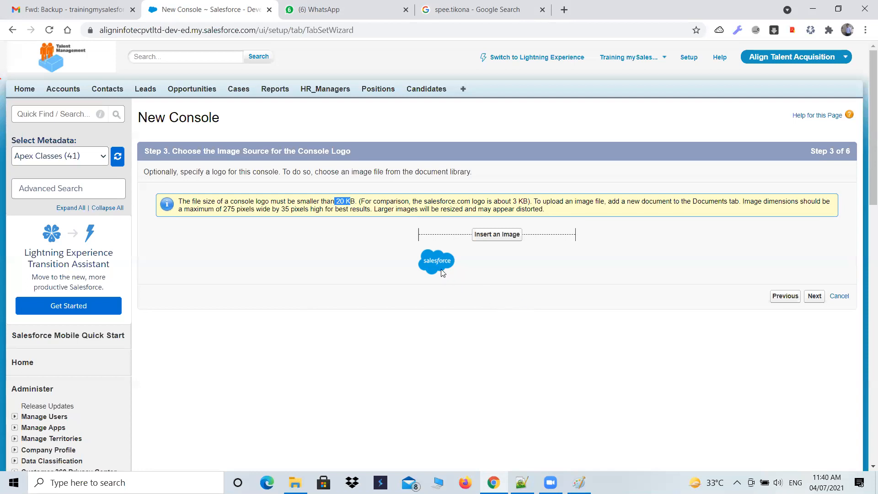
left_click(815, 297)
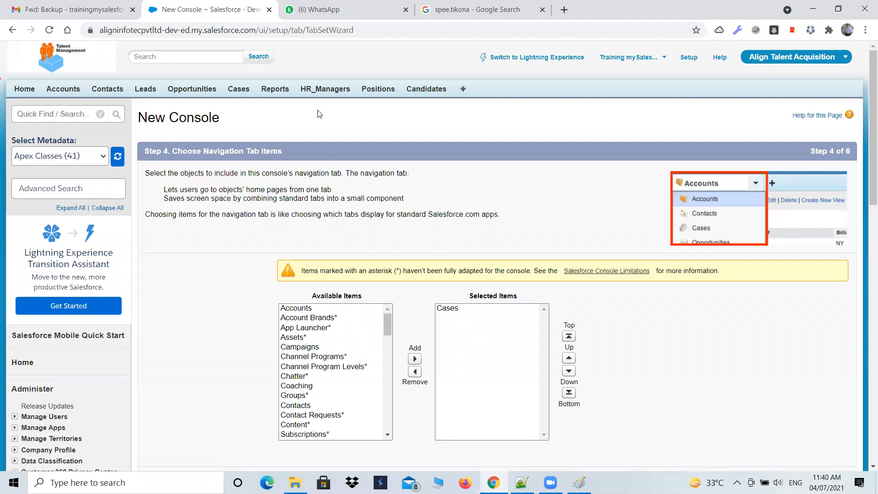
Box the app's tab bar from Home to Candidates in red and separate the individual tabs with vertical strokes
mouse_move(386, 320)
left_mouse_down()
mouse_move(391, 413)
mouse_move(399, 321)
left_mouse_up()
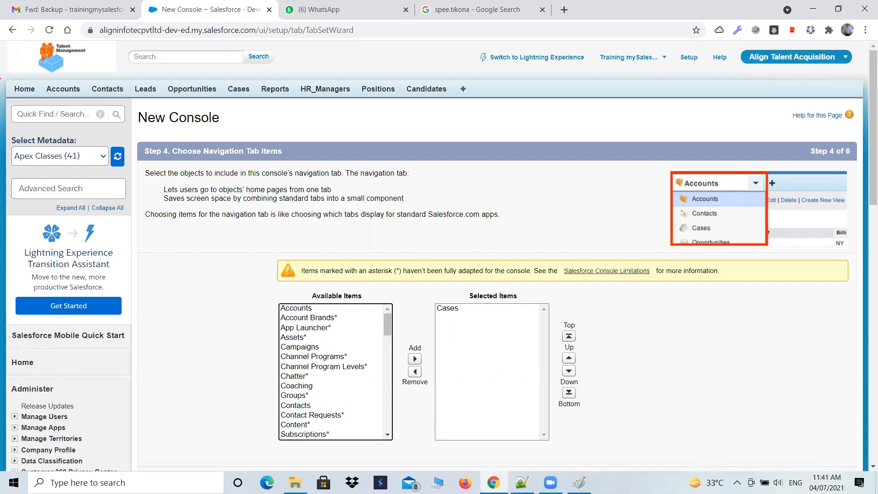
left_click(457, 473)
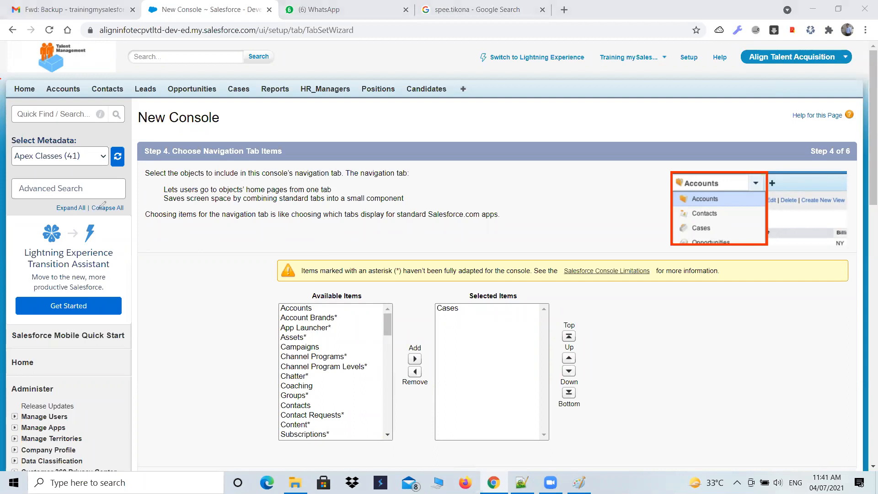
mouse_move(8, 99)
left_mouse_down()
mouse_move(461, 99)
mouse_move(459, 82)
mouse_move(10, 81)
mouse_move(11, 96)
mouse_move(87, 97)
left_mouse_up()
left_click(85, 83)
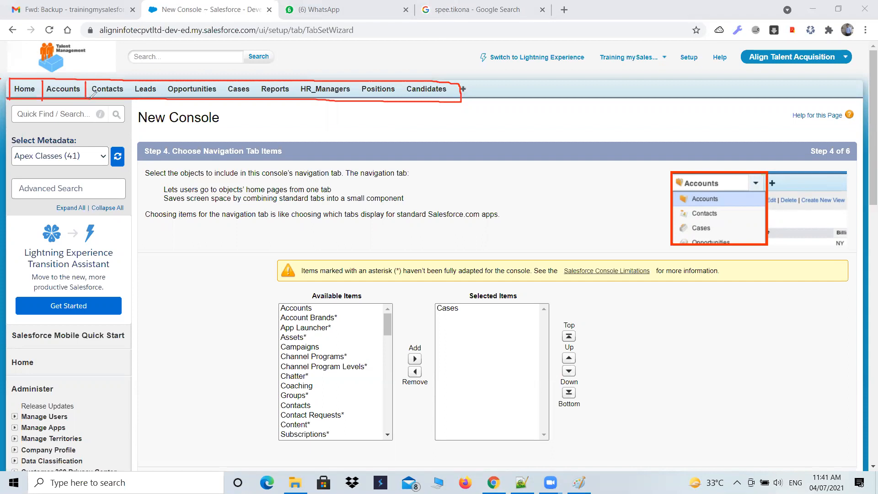
mouse_move(126, 81)
left_mouse_down()
mouse_move(126, 101)
mouse_move(163, 102)
left_mouse_up()
mouse_move(216, 81)
left_mouse_down()
mouse_move(216, 101)
mouse_move(255, 102)
left_mouse_up()
left_click_drag(295, 81, 296, 96)
left_click_drag(357, 82, 357, 106)
left_click_drag(403, 83, 404, 97)
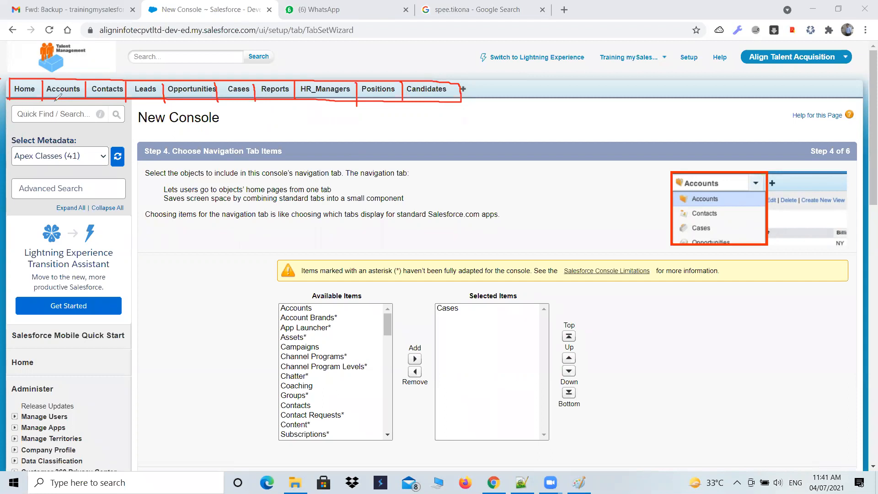
Draw red arrows from tab to tab and a long arrow marked L to R beneath them, and erase all annotations
mouse_move(30, 77)
left_mouse_down()
mouse_move(36, 68)
mouse_move(50, 78)
mouse_move(64, 62)
mouse_move(106, 68)
mouse_move(106, 77)
mouse_move(97, 75)
mouse_move(132, 64)
mouse_move(143, 80)
mouse_move(145, 73)
left_mouse_up()
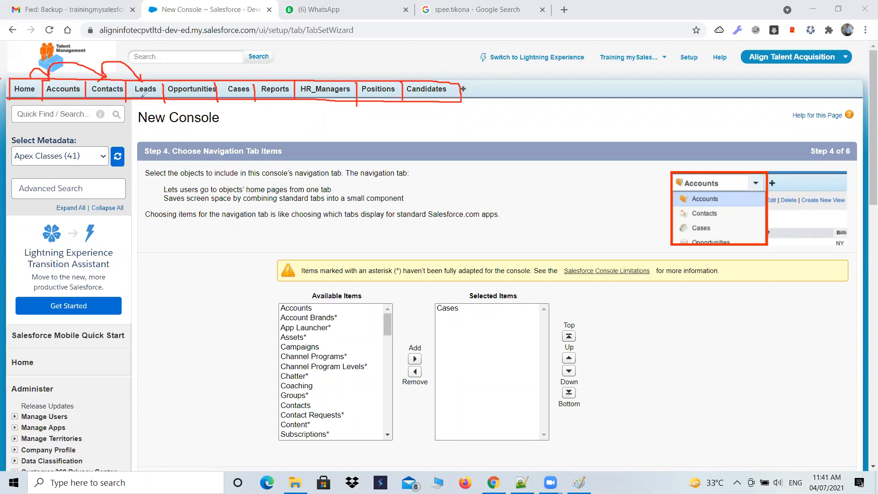
mouse_move(6, 110)
left_mouse_down()
mouse_move(450, 110)
mouse_move(428, 119)
left_mouse_up()
left_click_drag(20, 128, 43, 137)
mouse_move(408, 123)
left_mouse_down()
mouse_move(409, 141)
mouse_move(420, 118)
mouse_move(406, 131)
mouse_move(425, 143)
left_mouse_up()
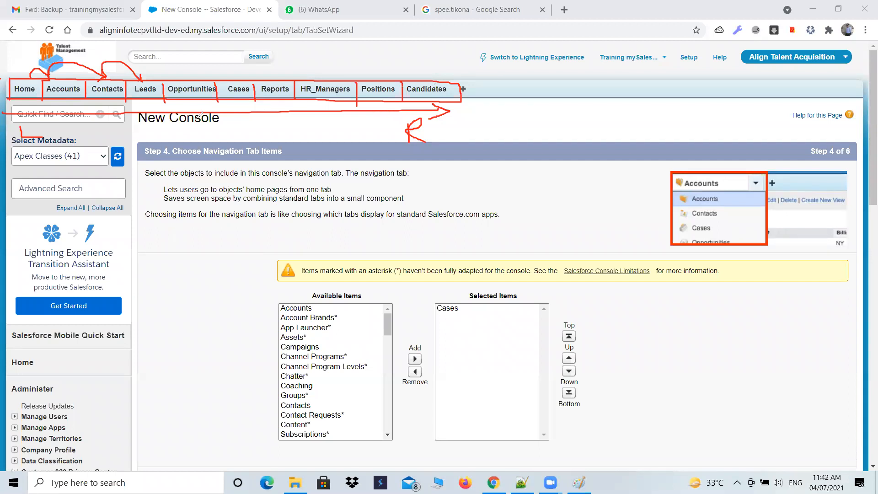
mouse_move(441, 92)
left_mouse_down()
mouse_move(368, 157)
mouse_move(393, 85)
mouse_move(402, 96)
mouse_move(149, 97)
mouse_move(159, 97)
mouse_move(144, 122)
mouse_move(126, 74)
mouse_move(84, 75)
mouse_move(78, 99)
mouse_move(48, 69)
mouse_move(37, 132)
mouse_move(18, 133)
left_mouse_up()
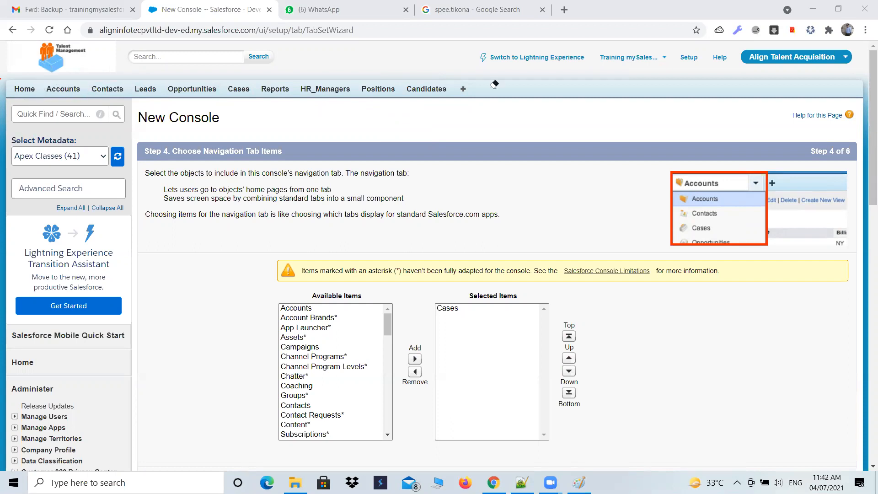
left_click(660, 70)
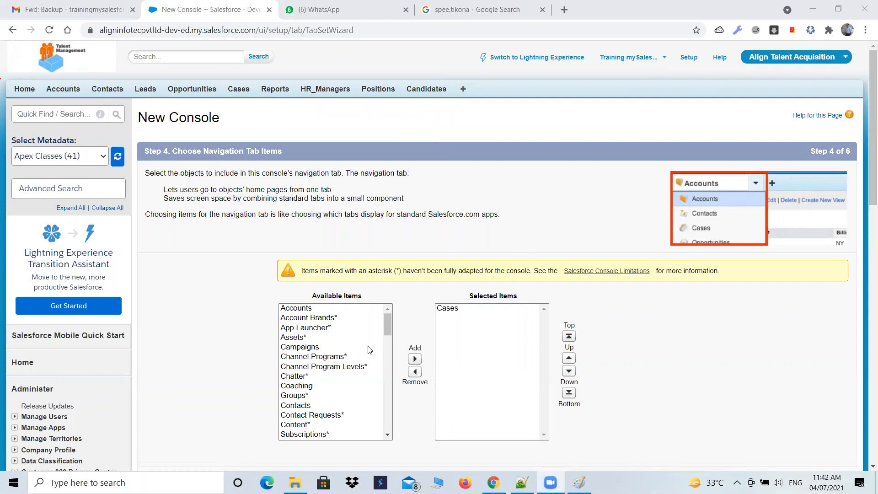
Add Accounts, Campaigns, Contacts, Opportunities, HR_Managers, Positions, Candidates and Customers to the console's selected navigation tab items
left_click(309, 309)
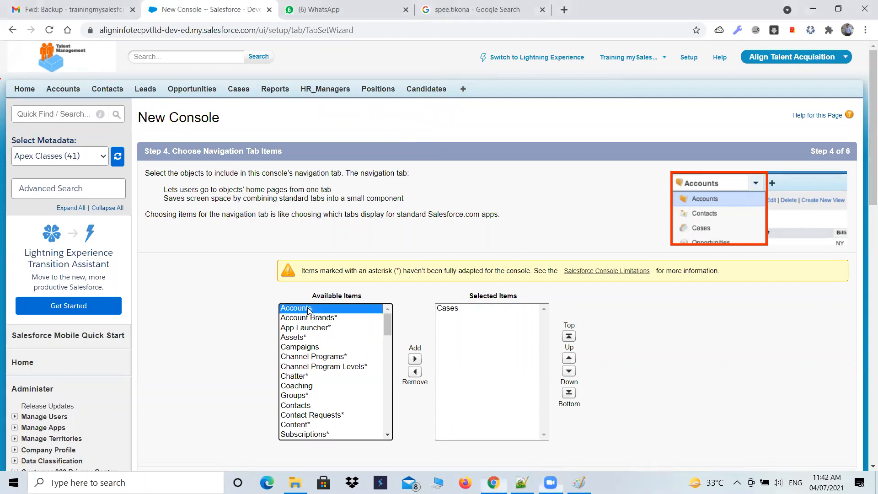
left_click(305, 349, "ctrl")
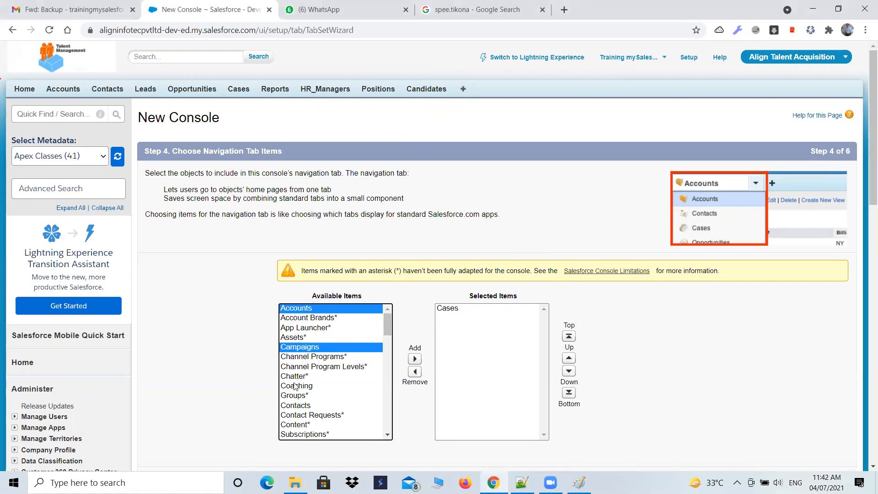
left_click(293, 406, "ctrl")
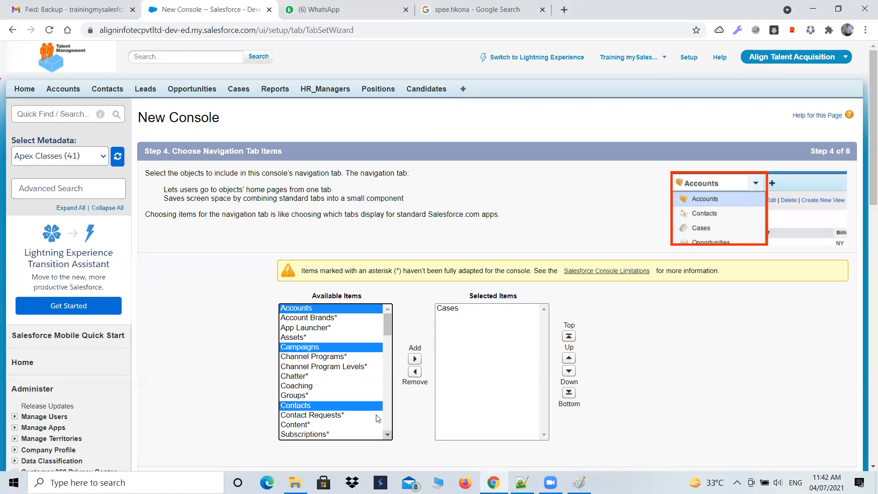
scroll(378, 418, "down", 4)
scroll(364, 402, "down", 2)
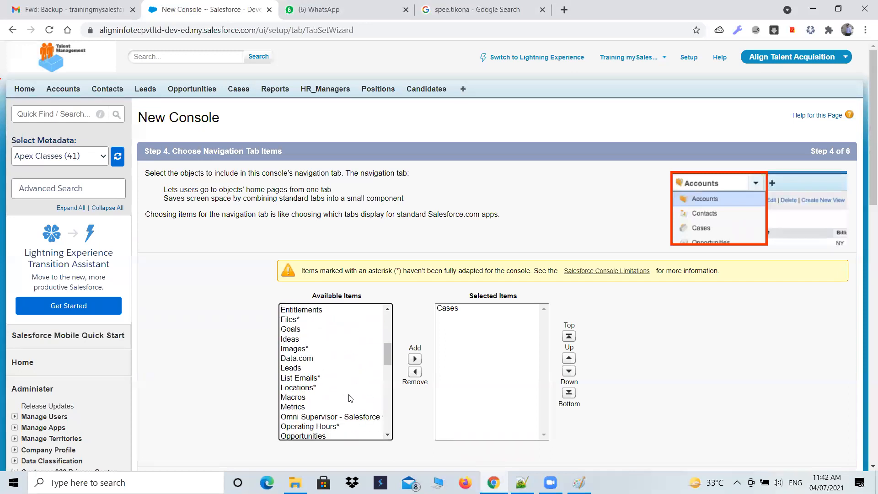
scroll(335, 362, "down", 2)
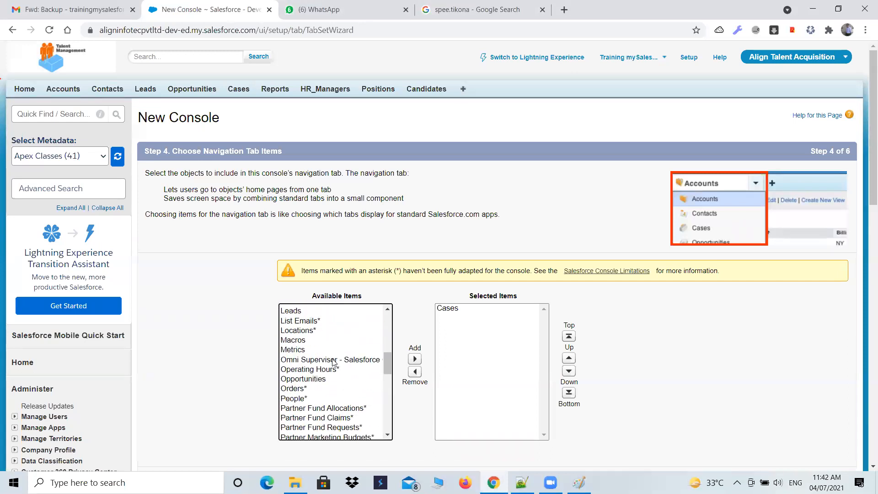
scroll(312, 394, "down", 2)
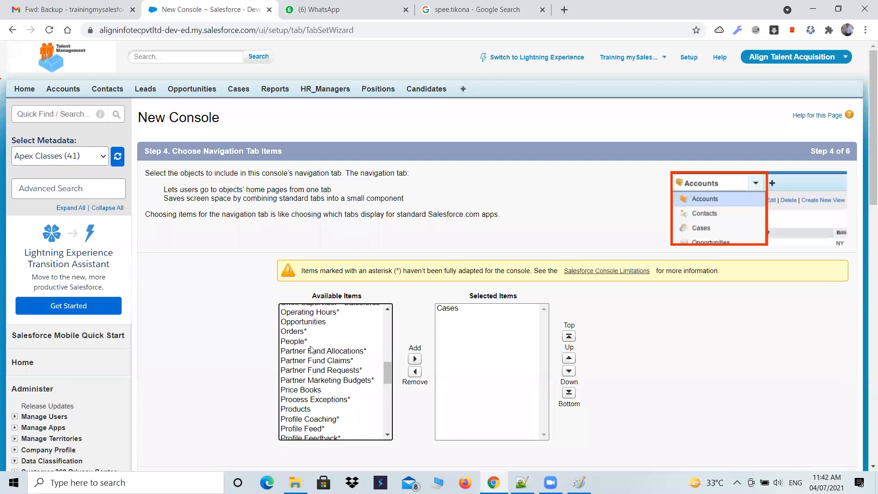
scroll(322, 371, "down", 2)
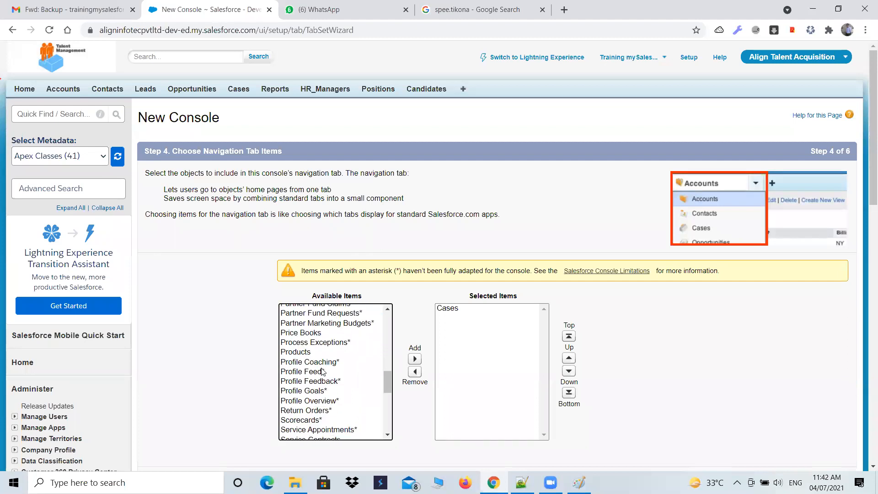
scroll(318, 366, "down", 6)
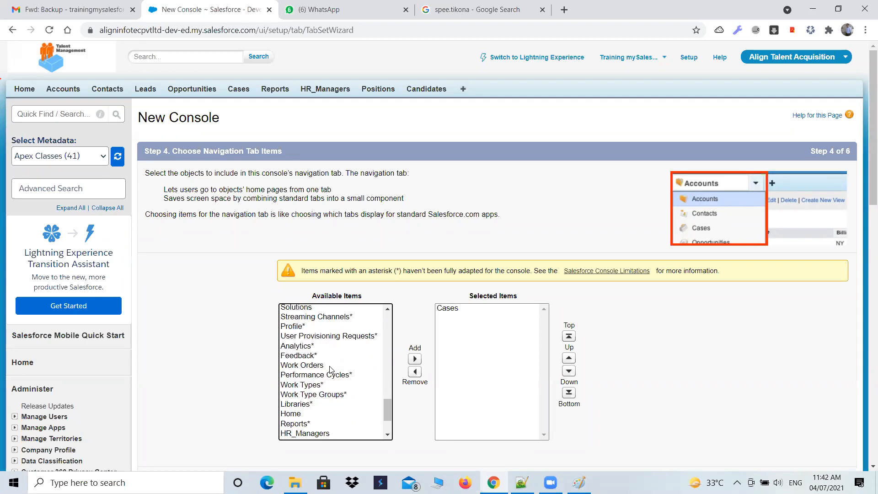
scroll(331, 369, "down", 2)
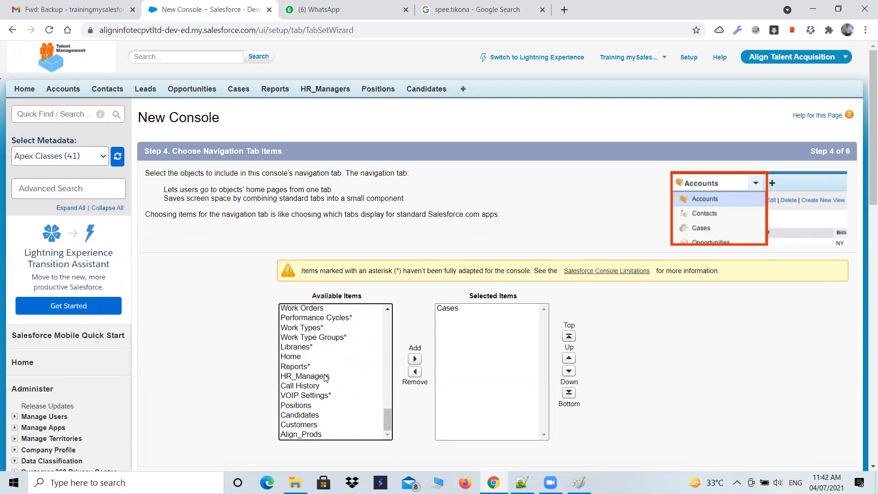
left_click(326, 376)
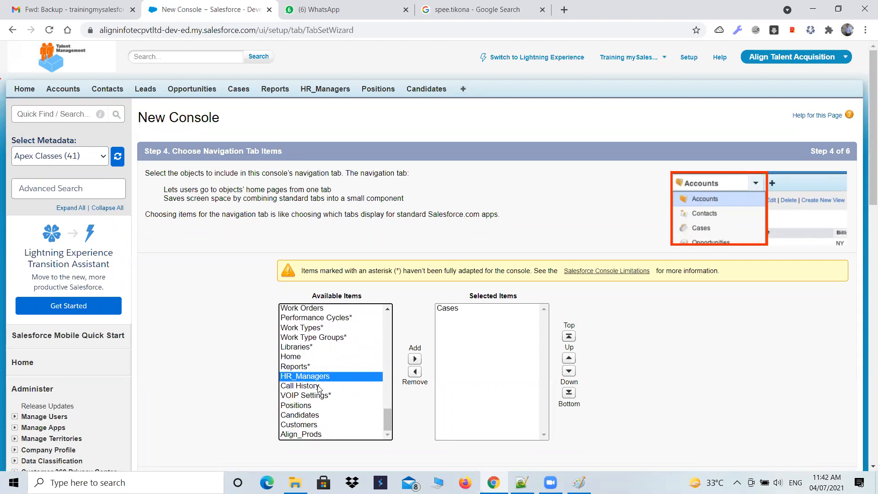
left_click(305, 407, "ctrl")
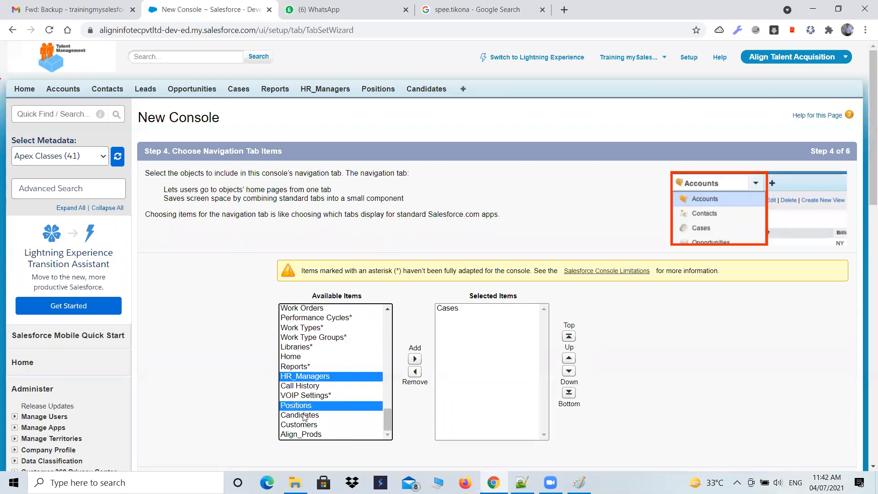
left_click(302, 415, "ctrl")
left_click(301, 424, "ctrl")
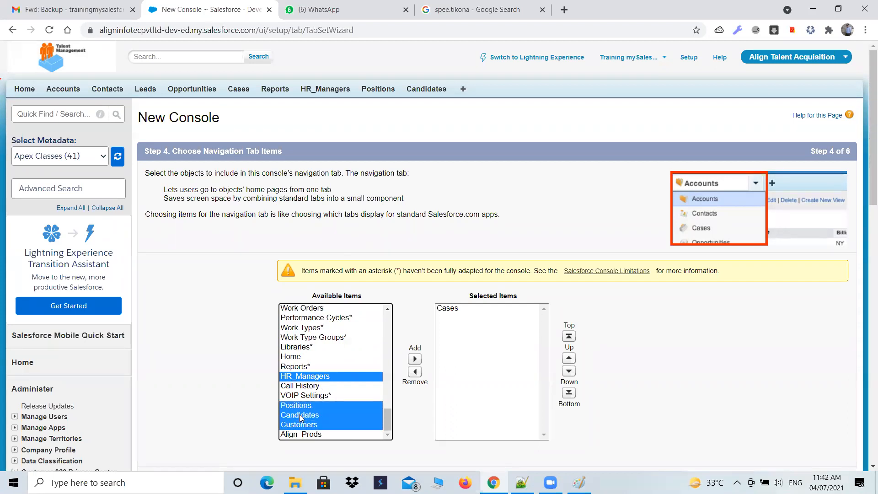
scroll(325, 411, "down", 1)
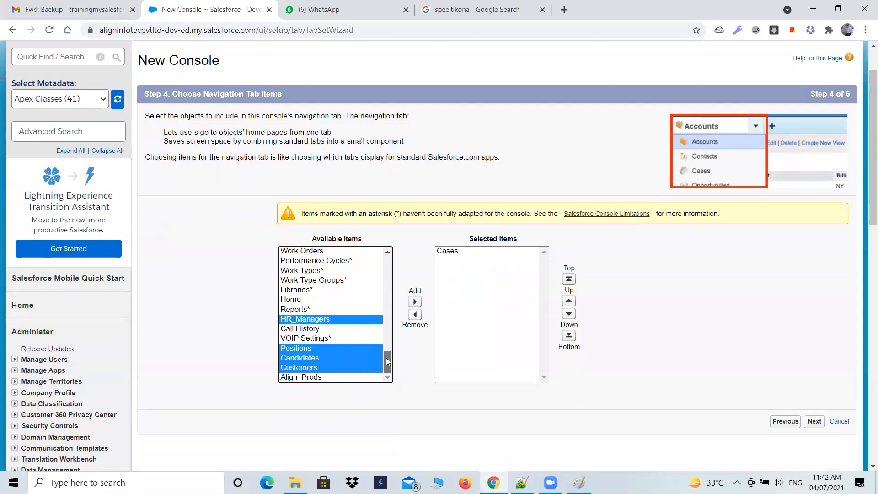
left_click_drag(386, 357, 393, 269)
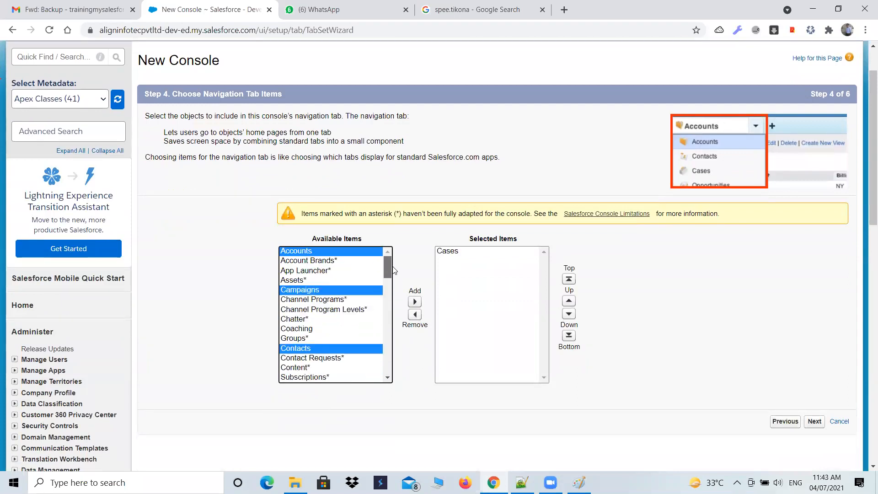
left_click(415, 301)
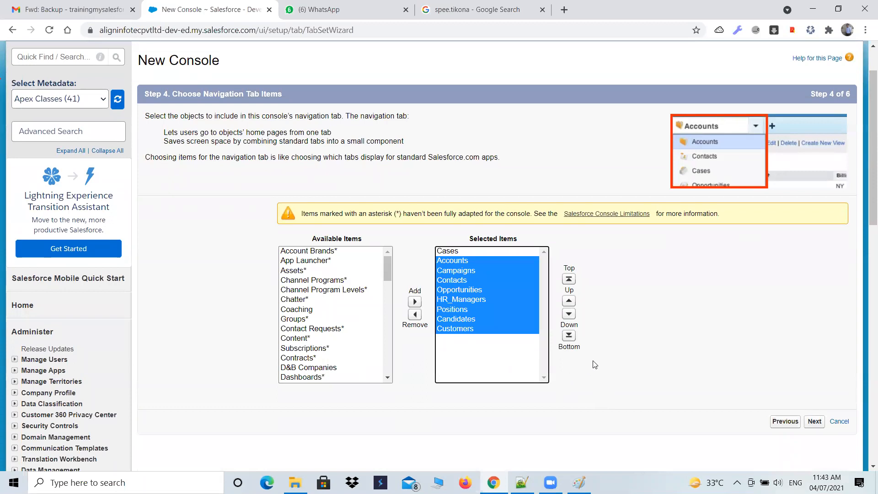
Open Setup in a separate browser tab and start creating a new app from the Create section's Apps page
scroll(525, 144, "up", 1)
scroll(524, 145, "up", 1)
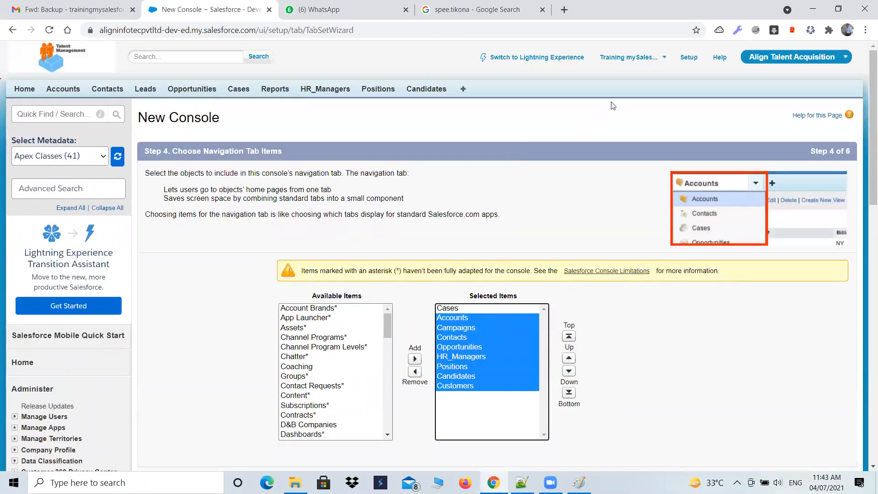
left_click(685, 59, "ctrl+shift")
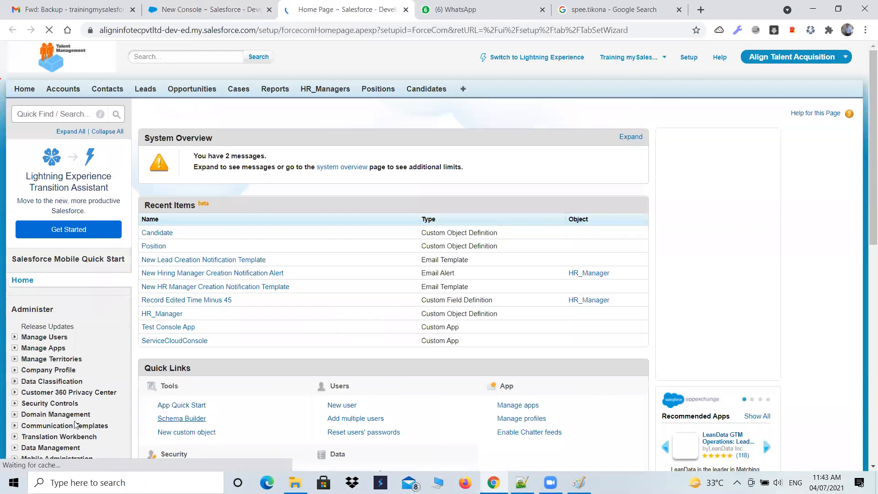
scroll(73, 412, "down", 9)
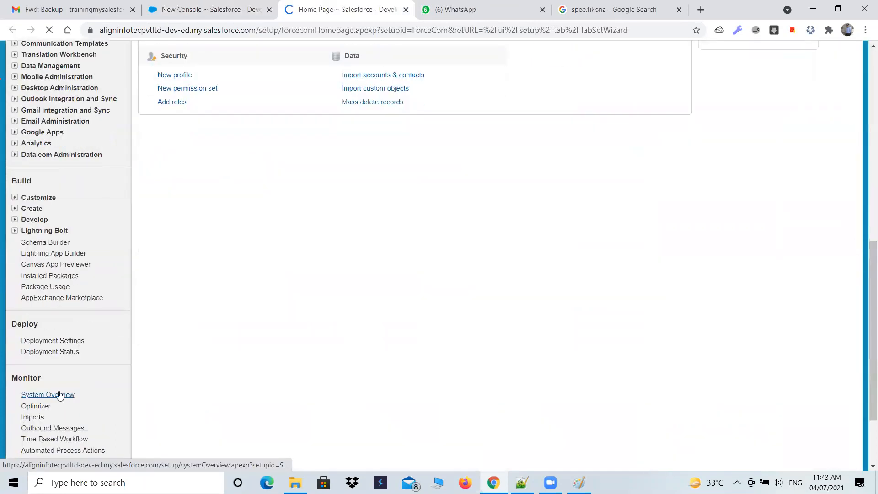
left_click(15, 197)
left_click(14, 197)
left_click(15, 208)
left_click(39, 308)
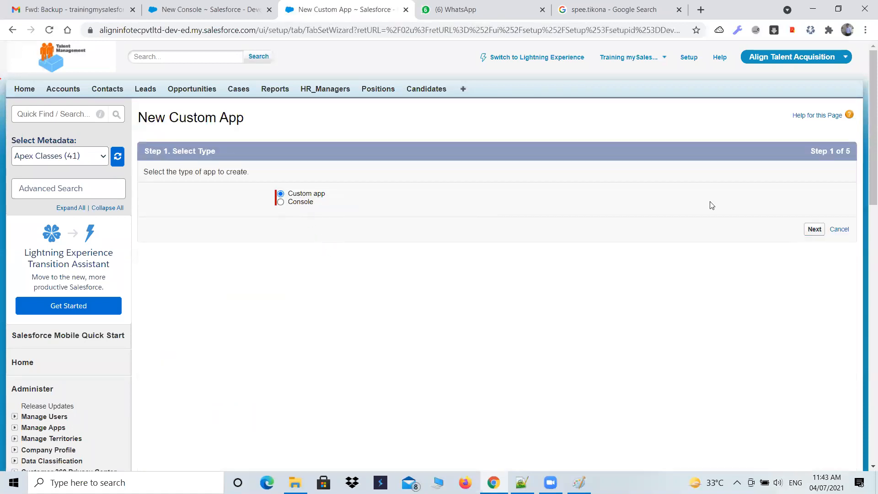
Keep the Custom app type, label the app Smsapl, and proceed to choosing its tabs without inserting a logo
left_click(814, 230)
left_click(492, 220)
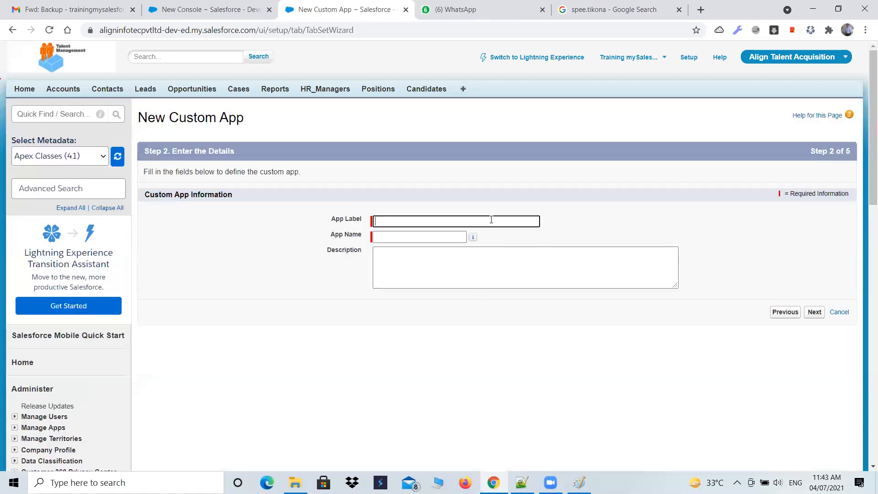
type("Smsapl")
key("Tab")
left_click(812, 311)
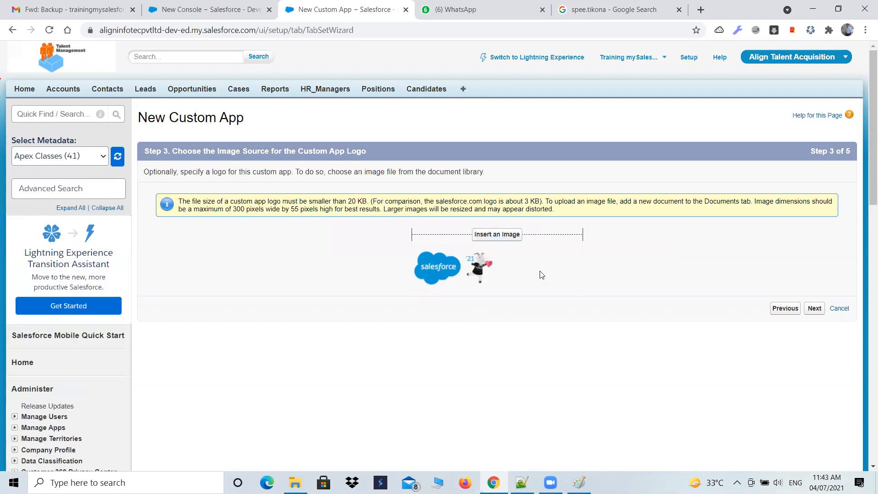
left_click(815, 308)
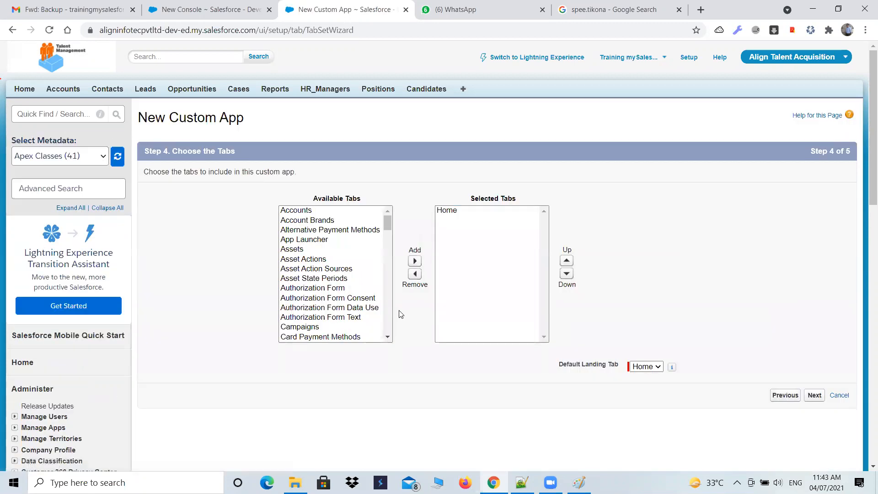
Add Accounts, Campaigns, a Communication Subscription item, Contacts, Contact Point Consent, Contact Requests, Content and Subscriptions to the custom app's selected tabs
left_click(224, 13)
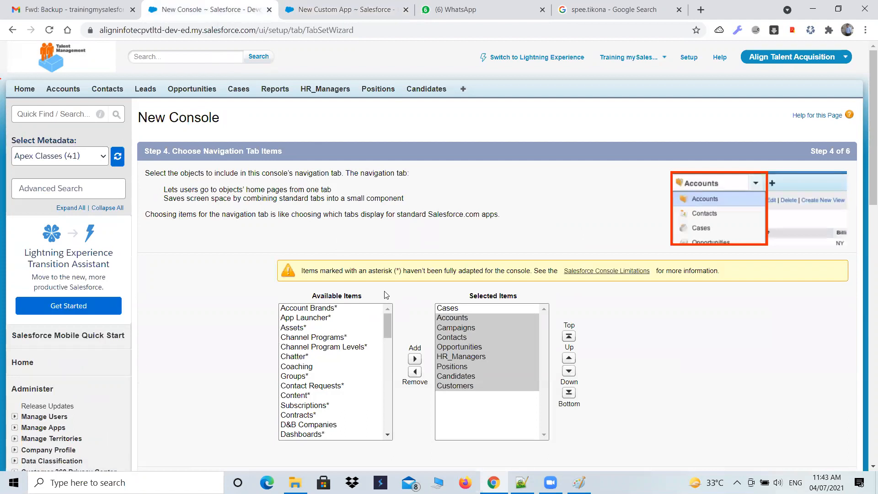
left_click(339, 10)
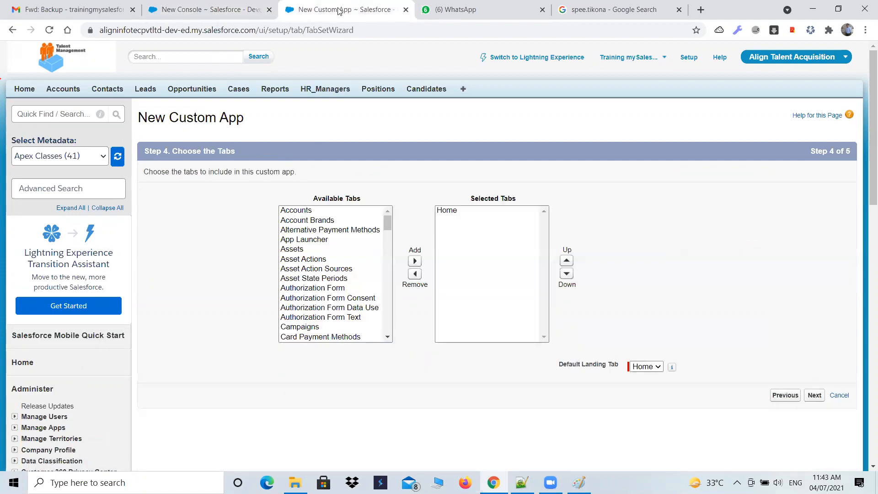
left_click(295, 210)
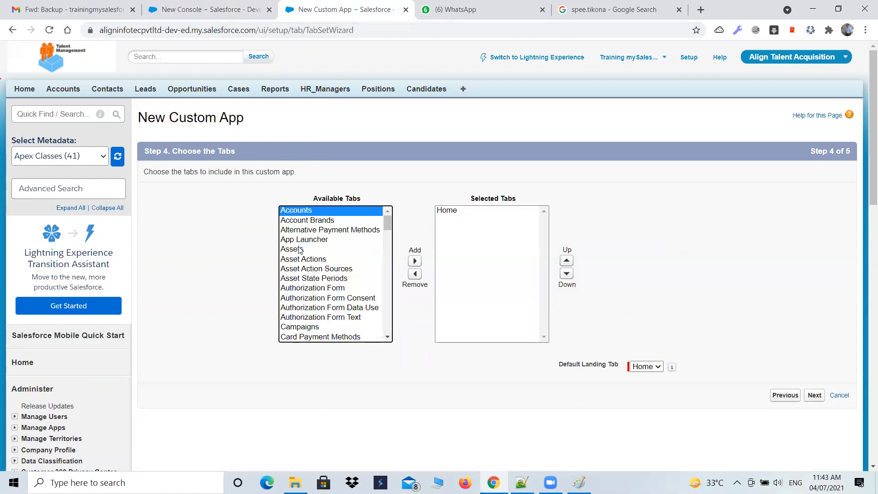
left_click(292, 327)
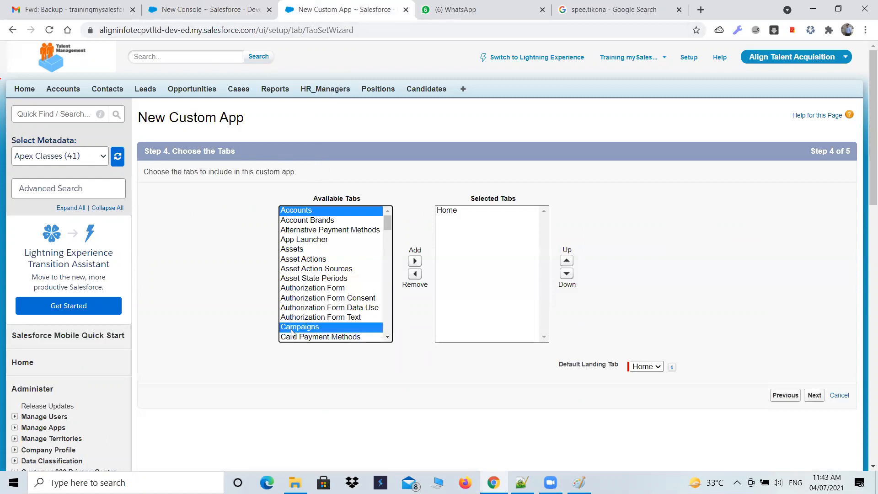
scroll(314, 320, "down", 3)
left_click(314, 263, "ctrl")
left_click(307, 291, "ctrl")
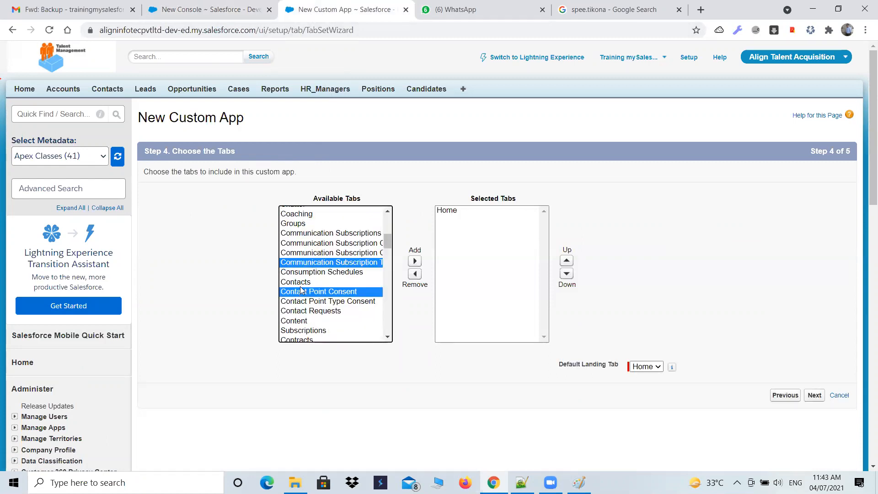
left_click(302, 282, "ctrl")
left_click(299, 313, "ctrl")
left_click(293, 320, "ctrl")
left_click(292, 329, "ctrl")
scroll(317, 311, "down", 1)
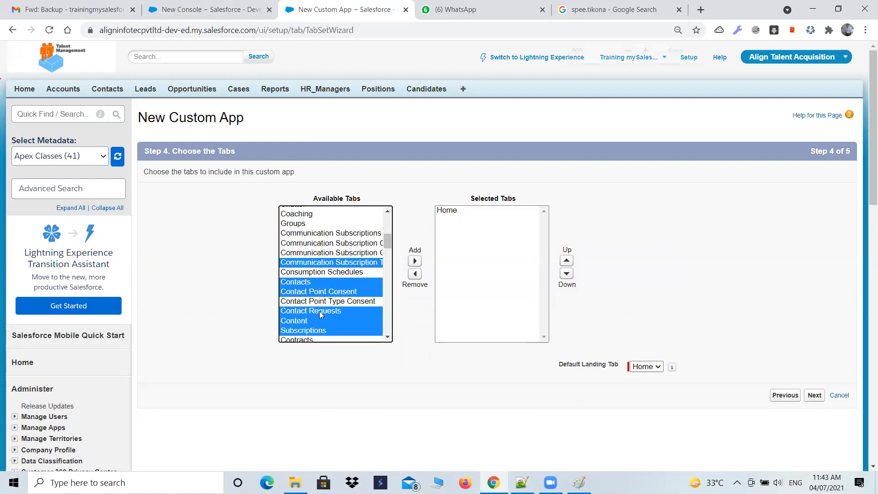
left_click(389, 135)
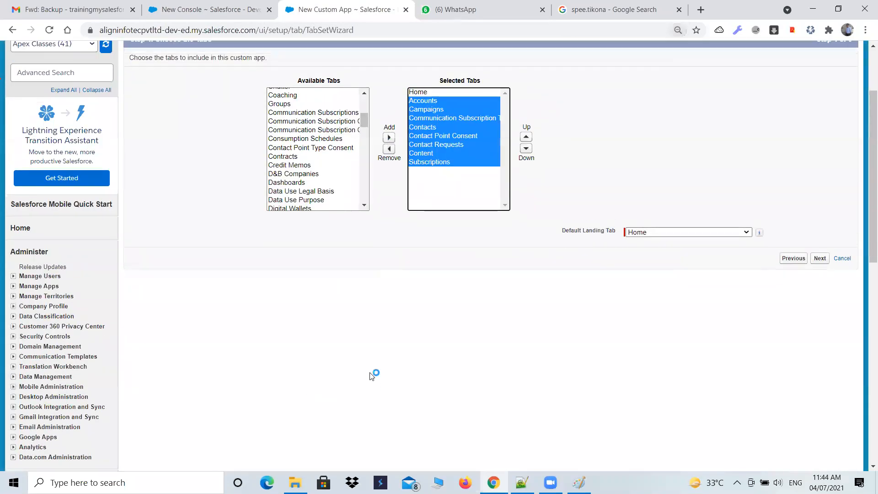
Compare the console's navigation items with the custom app's selected tabs, and highlight Home in the custom app's list
scroll(372, 375, "up", 3)
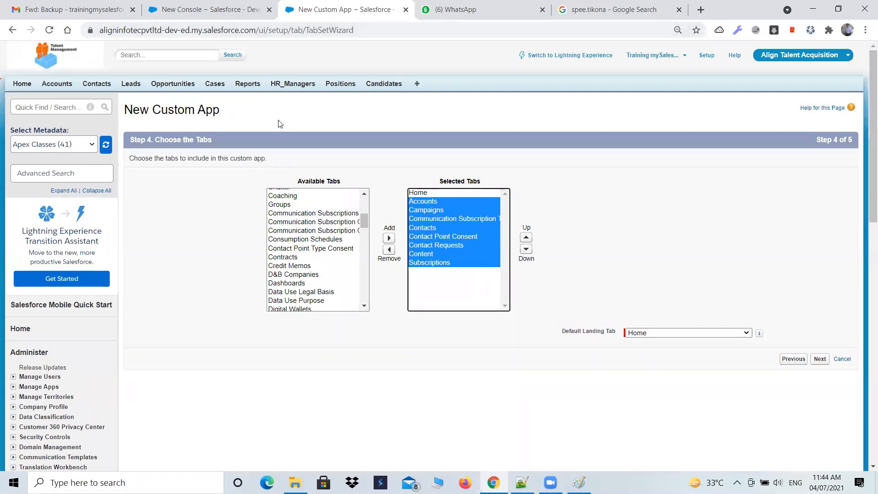
left_click(218, 4)
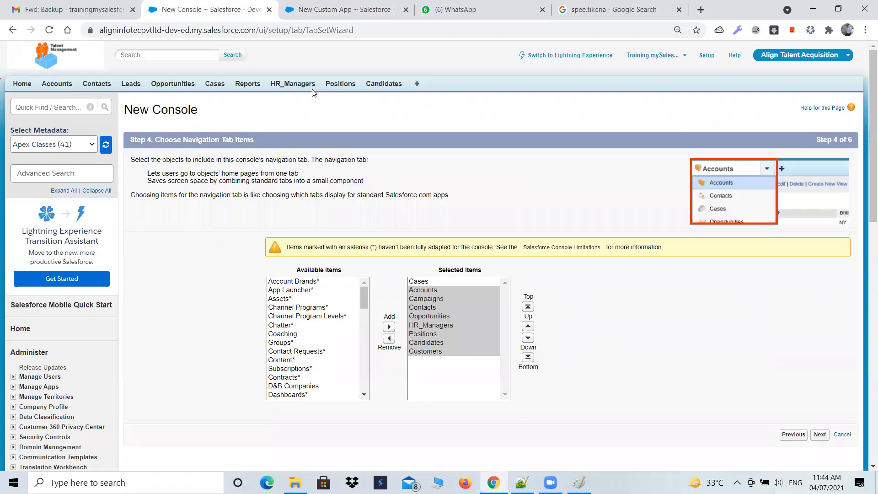
left_click(340, 9)
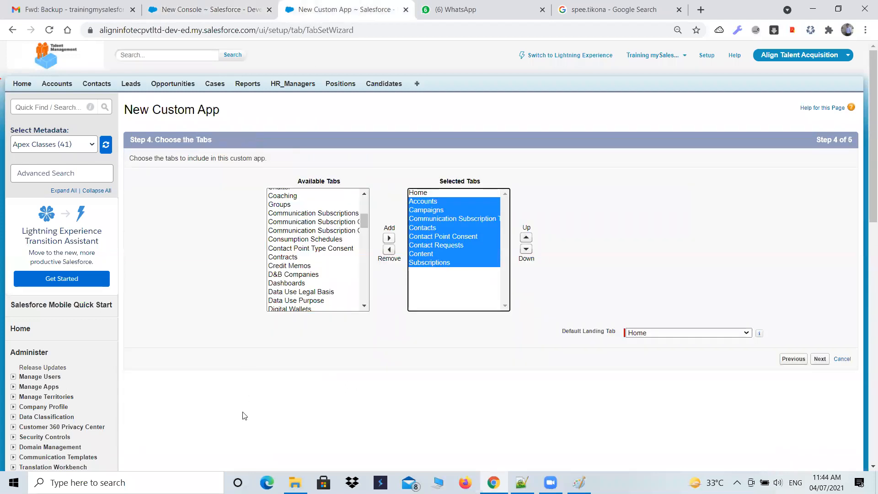
left_click(181, 15)
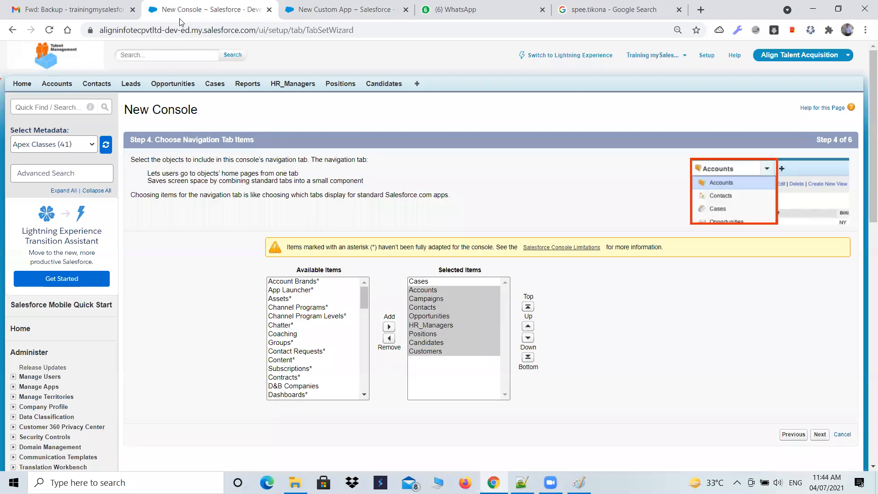
left_click(324, 11)
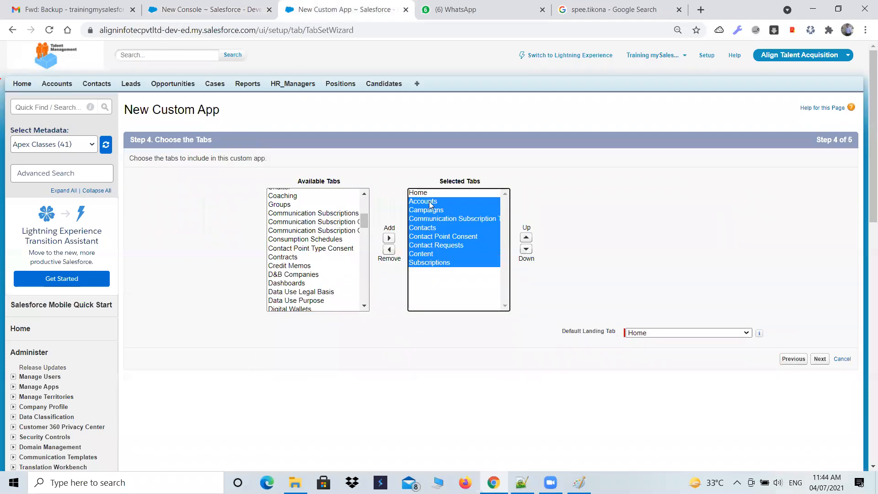
left_click(417, 192)
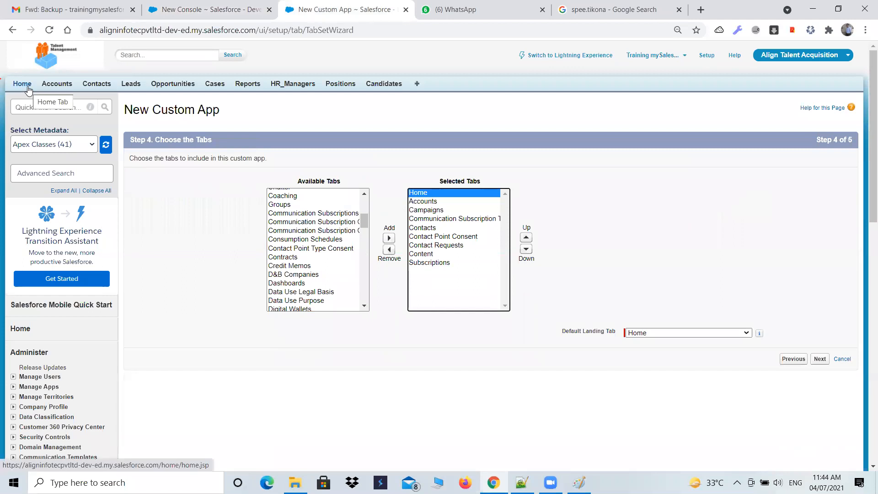
Check the console's available and selected navigation items against the tabs chosen for the custom app
left_click(192, 9)
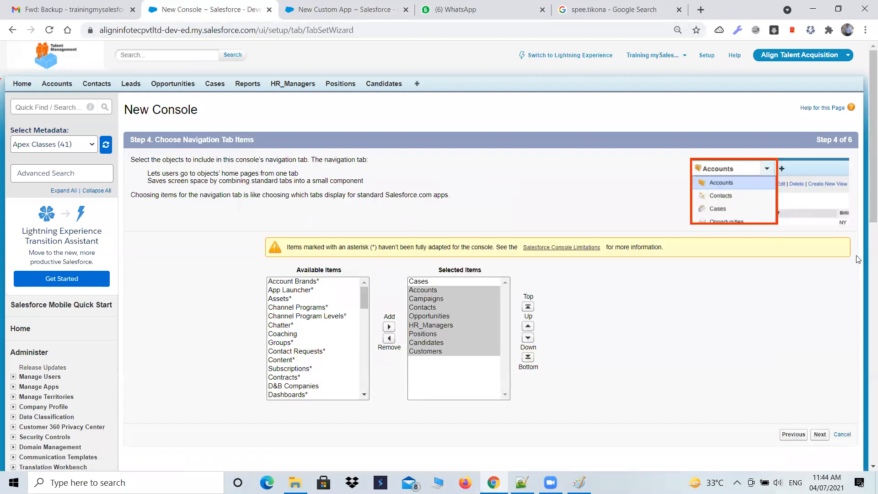
scroll(858, 259, "down", 1)
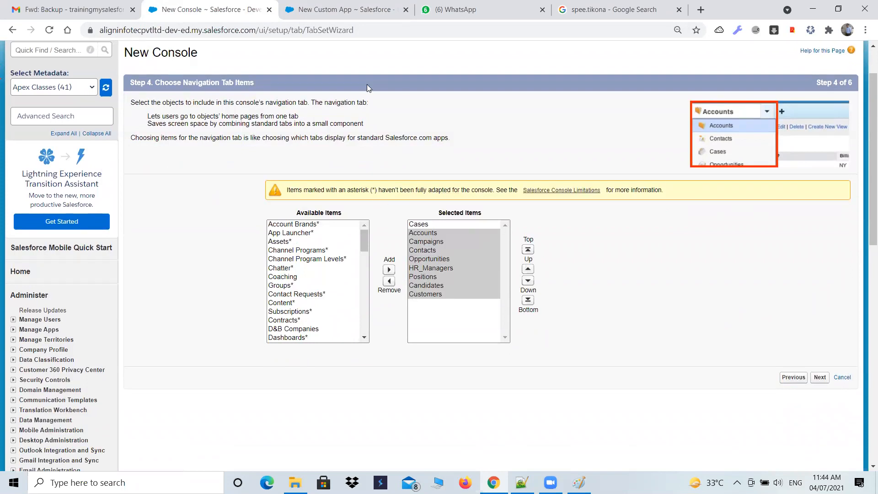
left_click(337, 8)
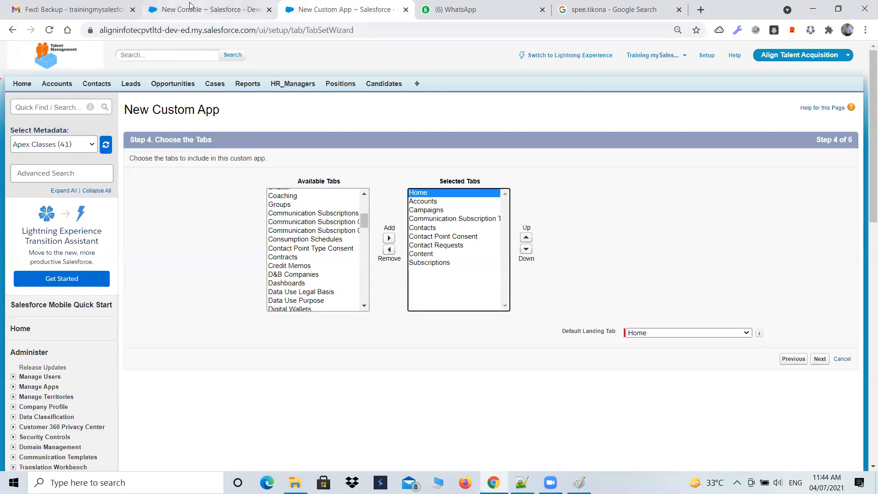
left_click(208, 9)
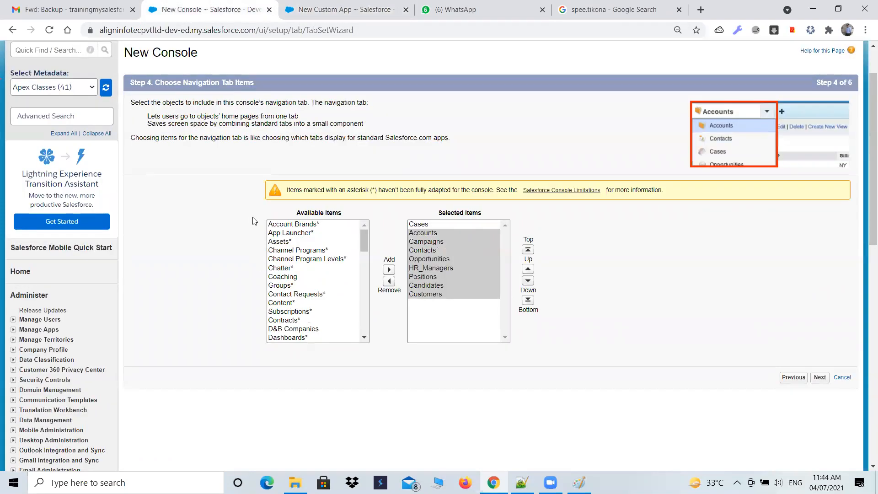
left_click(375, 16)
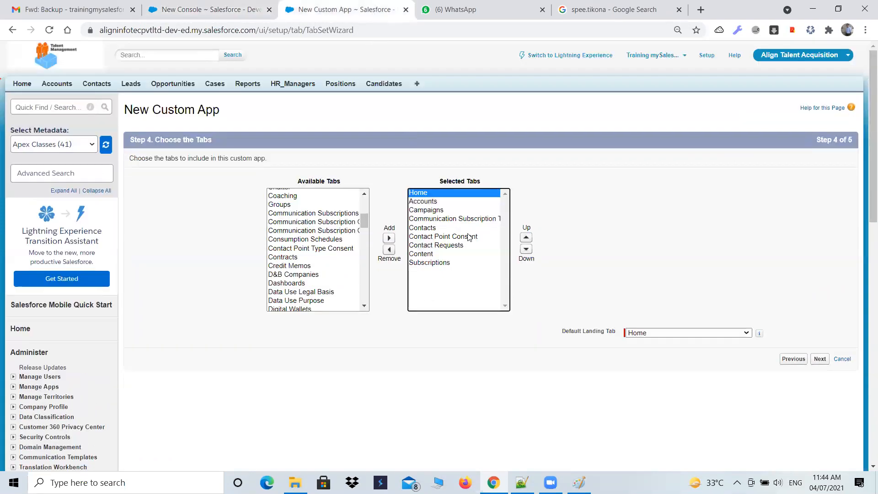
Highlight the Default Landing Tab setting, keep Home as the custom app's landing tab, and view the other choices
left_click_drag(563, 337, 619, 341)
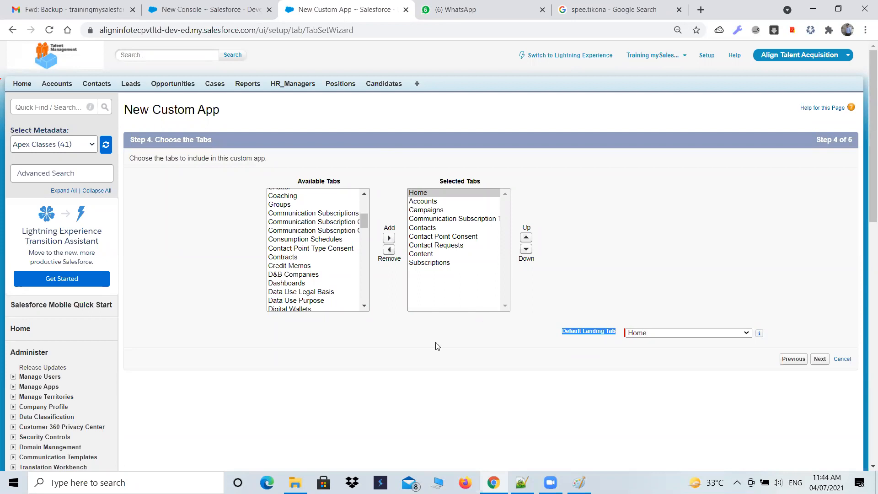
left_click(683, 334)
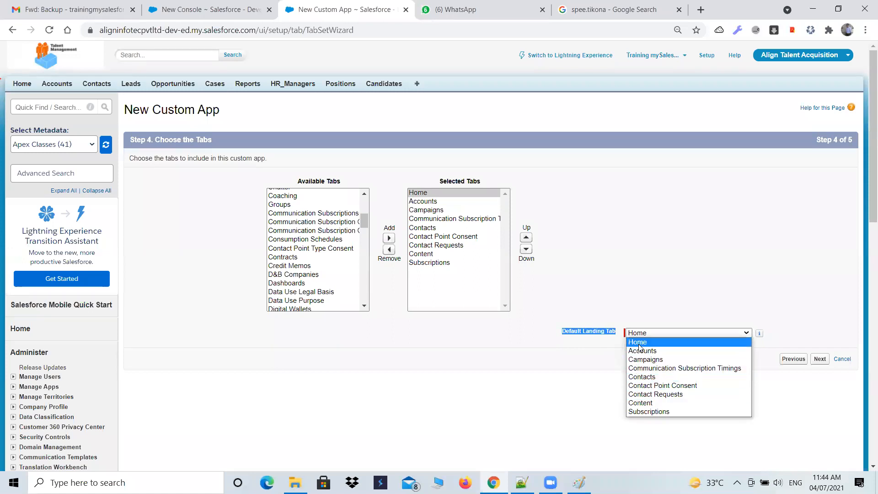
left_click(640, 341)
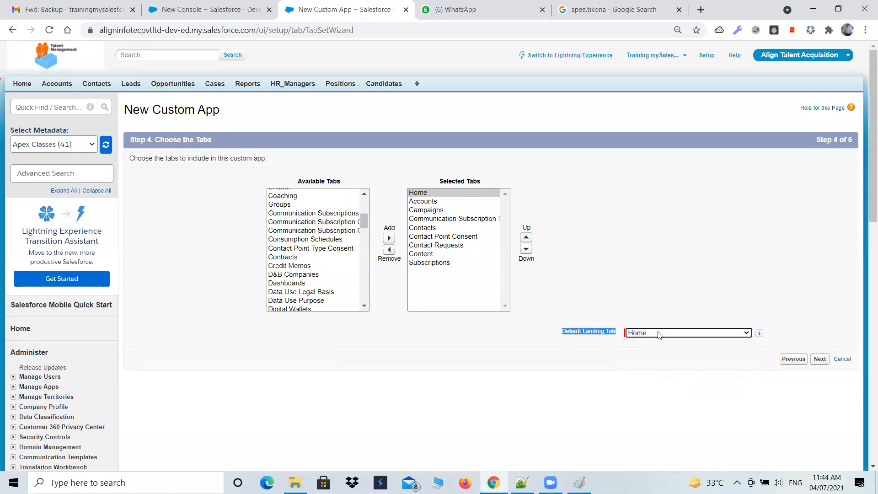
left_click(659, 335)
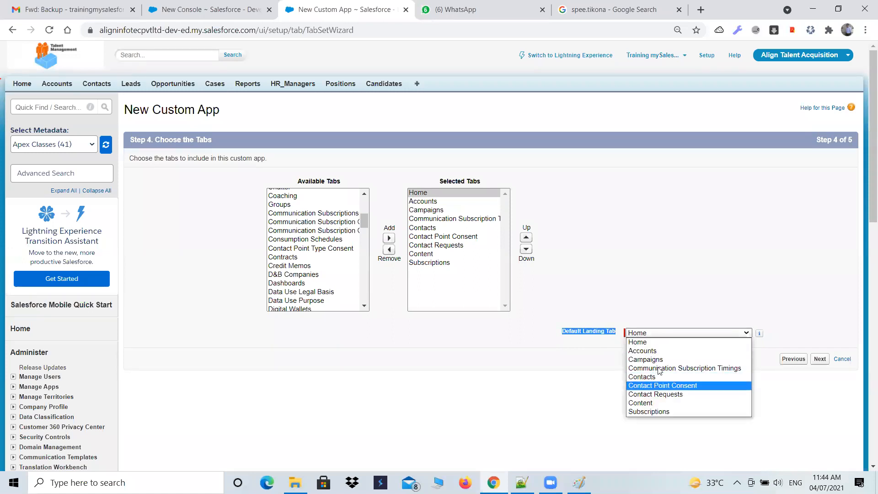
Highlight Contacts among the console's selected navigation items and proceed to choosing how lists and records display
left_click(217, 13)
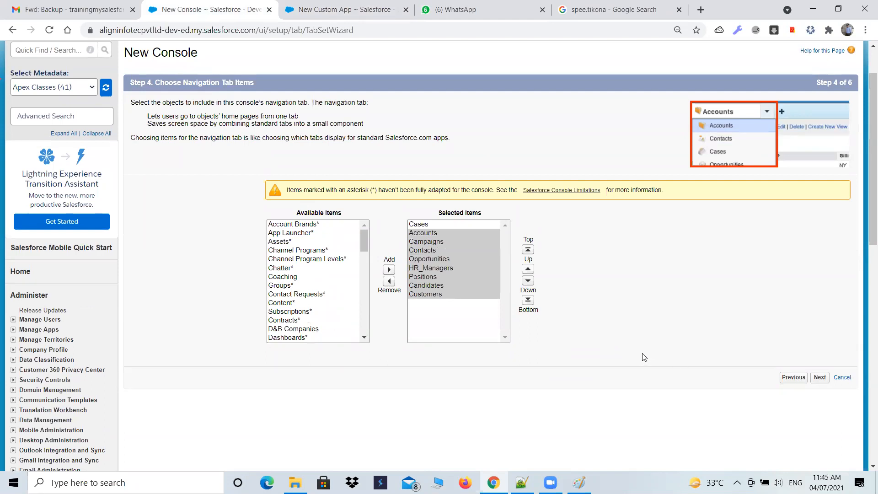
left_click(462, 300)
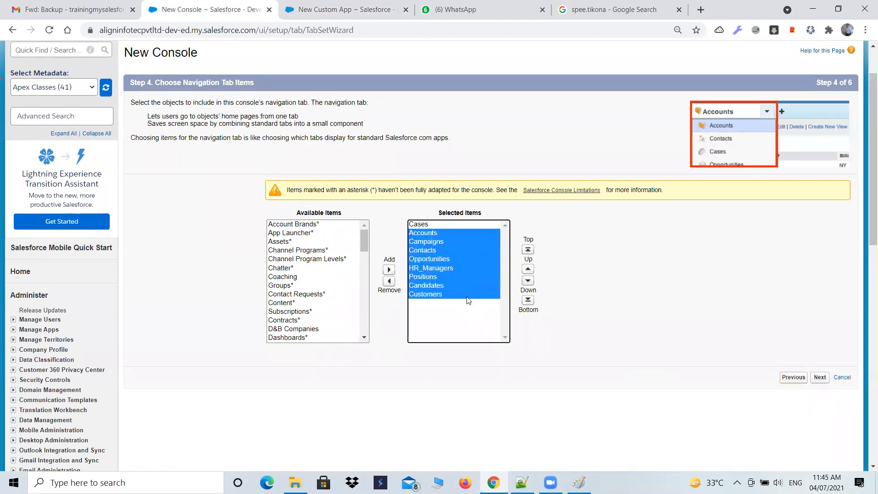
left_click(616, 296)
left_click(430, 251)
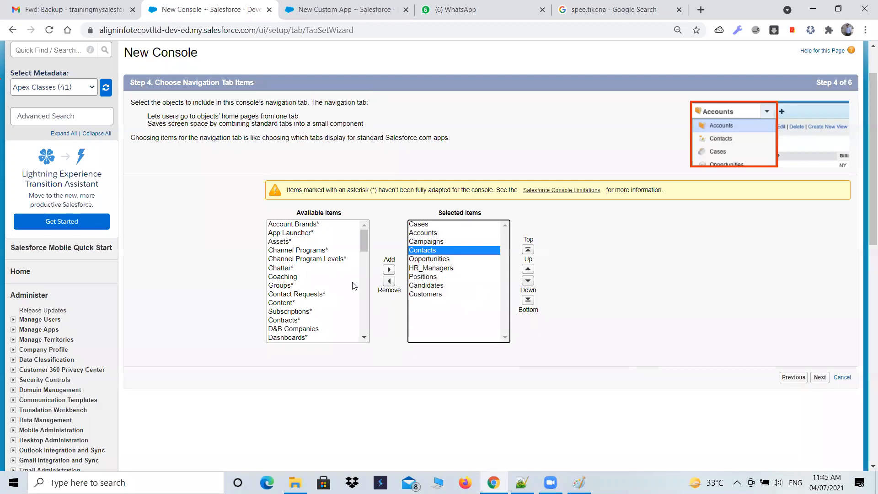
scroll(352, 285, "up", 1)
scroll(663, 338, "down", 1)
left_click(816, 378)
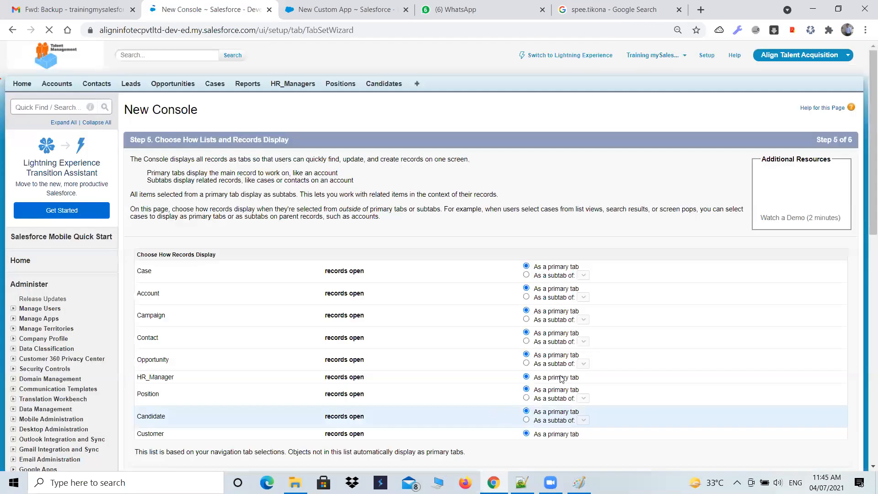
Proceed to the custom app's profile assignment and make the app visible to every profile
left_click(361, 9)
left_click(815, 358)
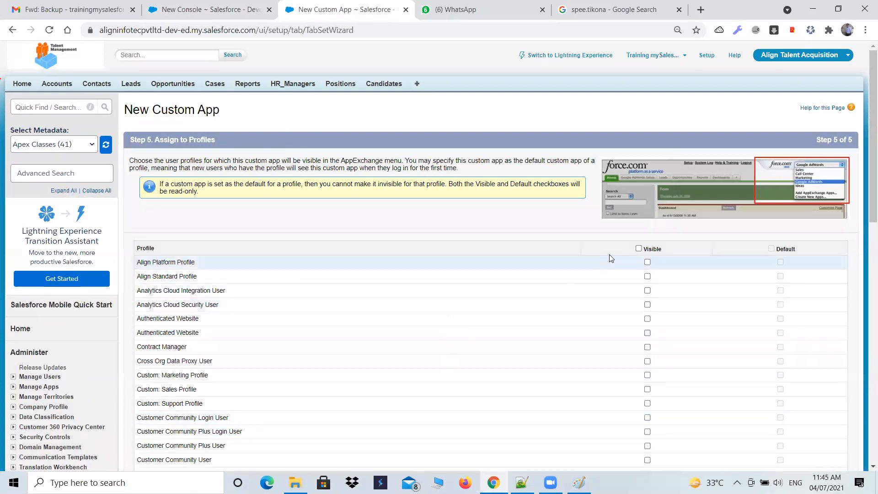
left_click(638, 248)
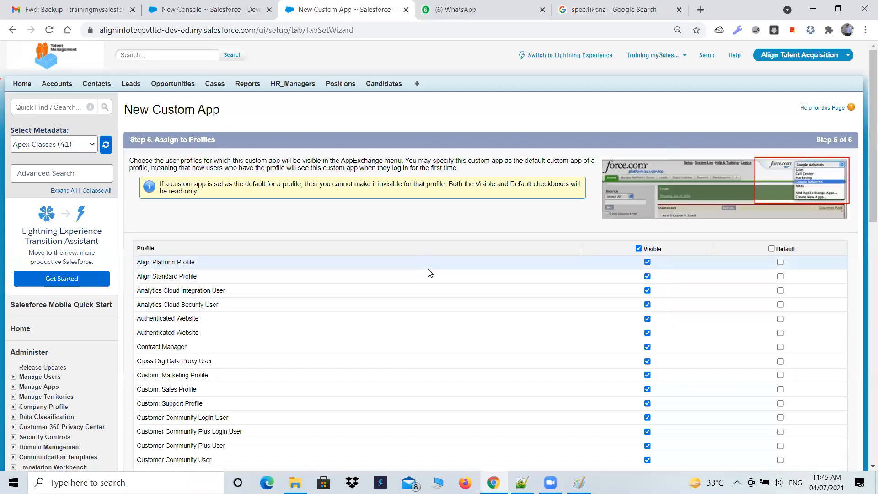
scroll(428, 273, "down", 1)
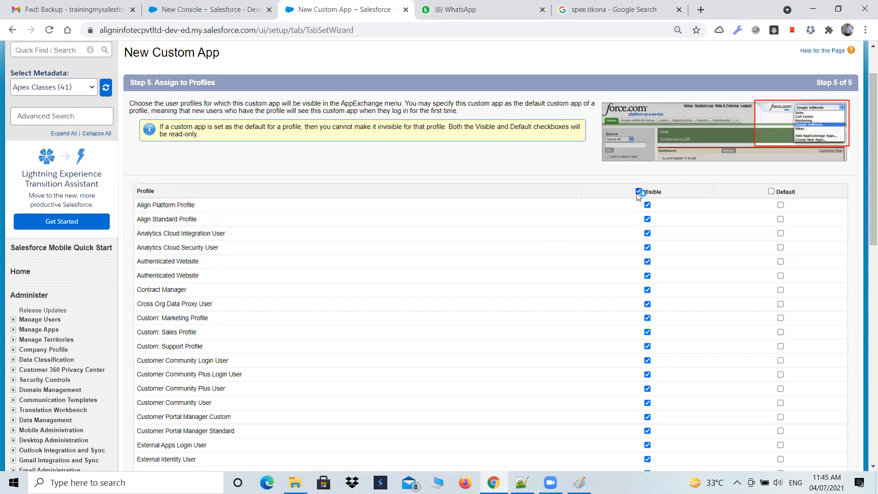
Keep all the console's records opening as primary tabs and proceed to its profile assignment
left_click(190, 9)
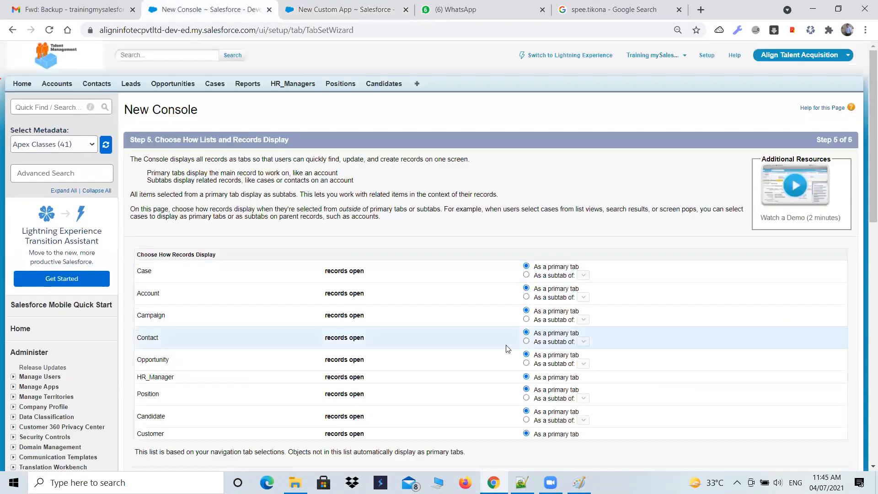
scroll(507, 348, "down", 1)
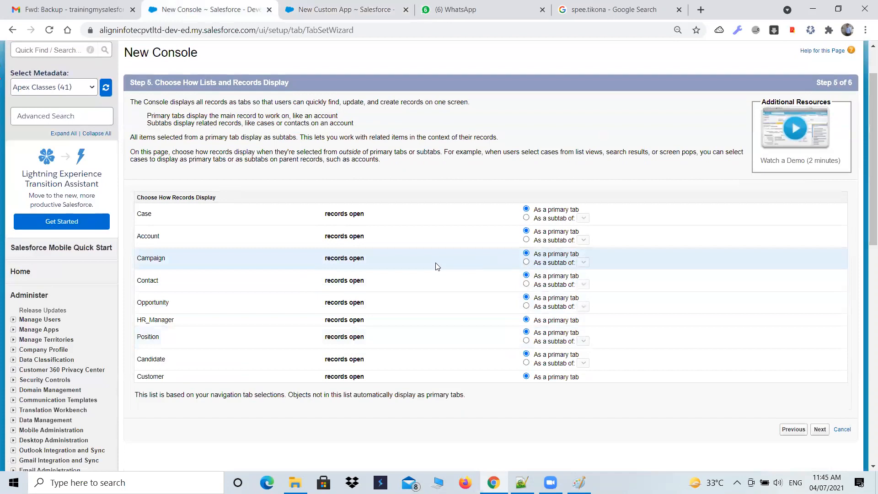
scroll(406, 330, "down", 2)
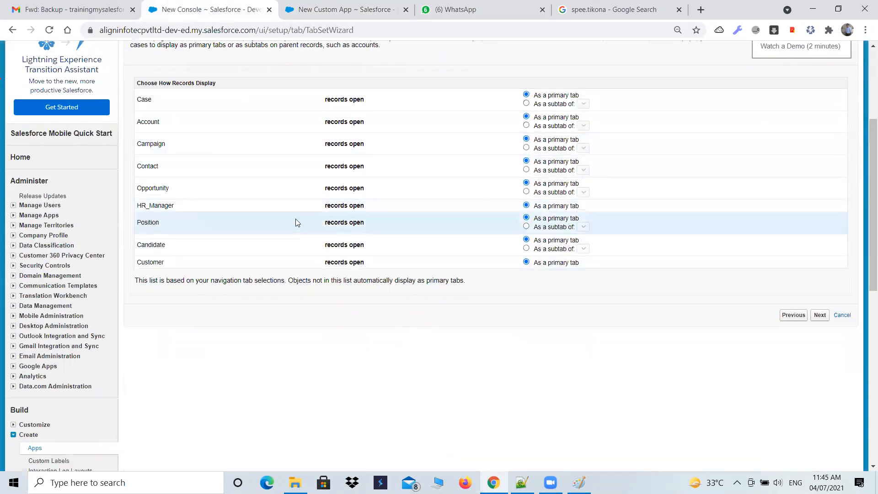
scroll(297, 214, "up", 1)
left_click(298, 6)
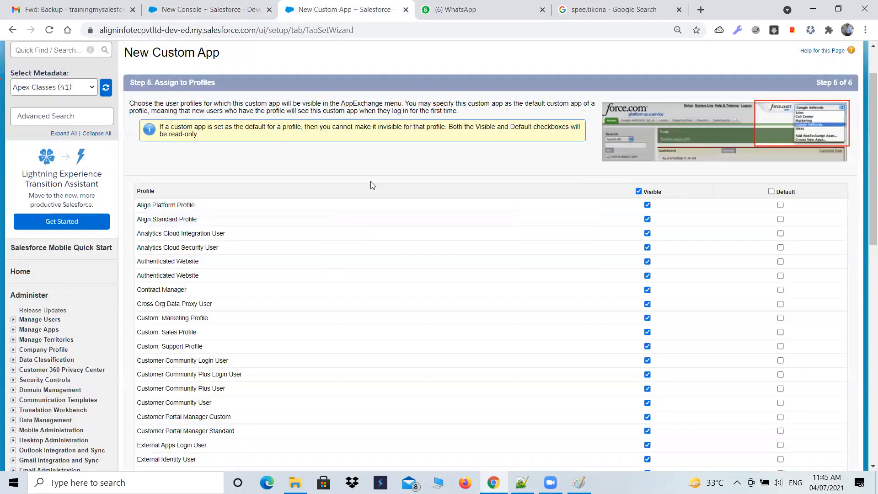
left_click(183, 6)
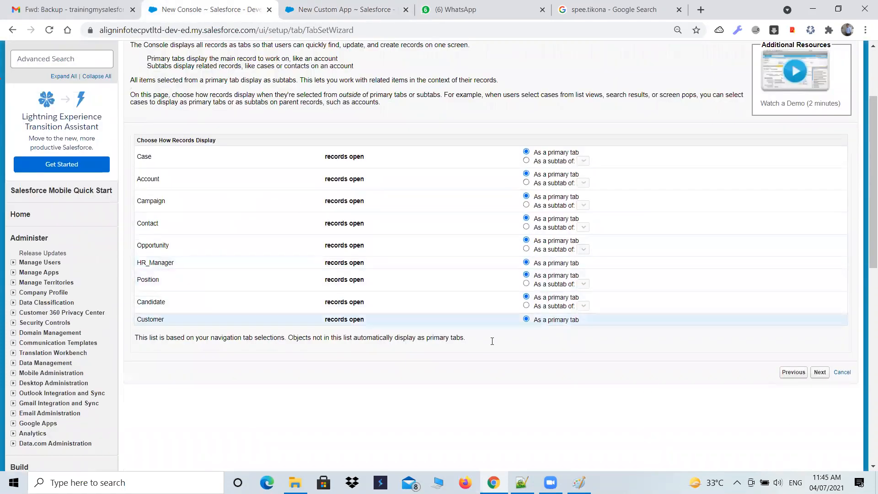
left_click(819, 372)
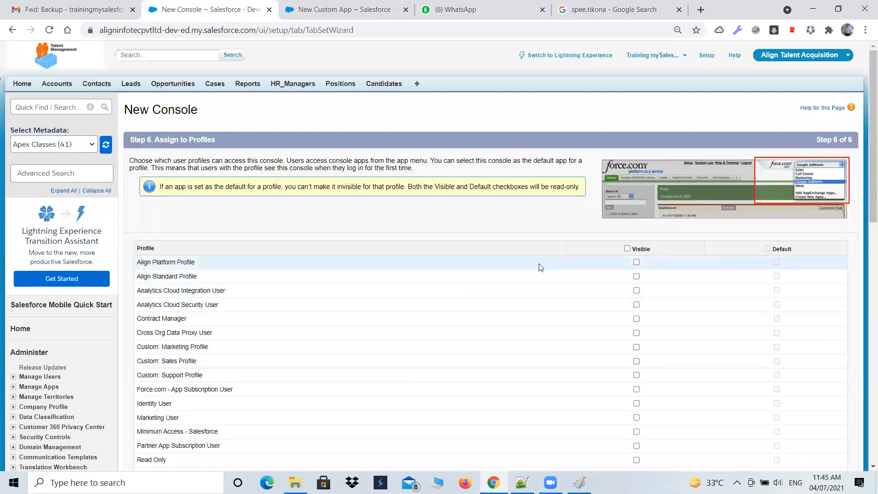
Make the console app visible to all profiles without setting a default, and save it
left_click(350, 9)
left_click(206, 9)
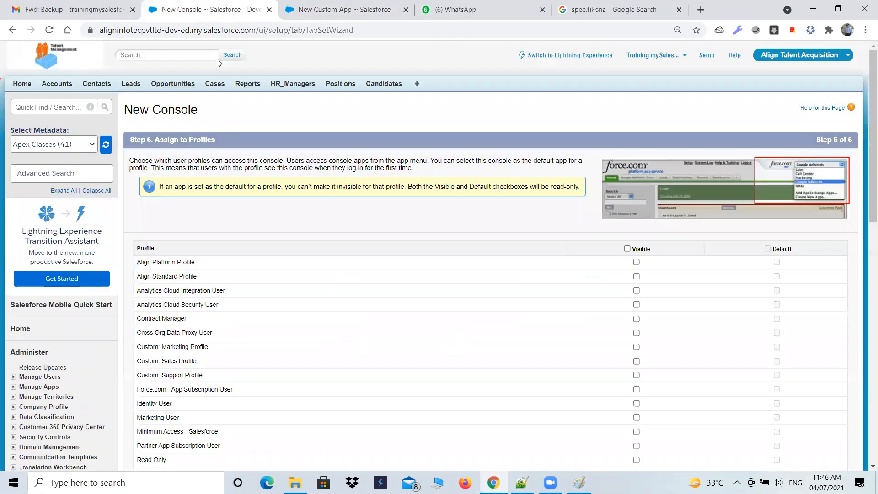
scroll(336, 336, "down", 4)
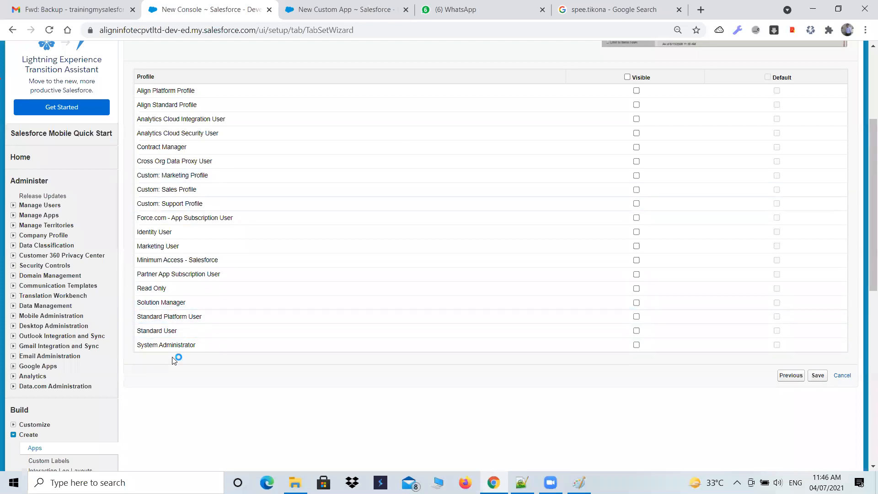
left_click(628, 77)
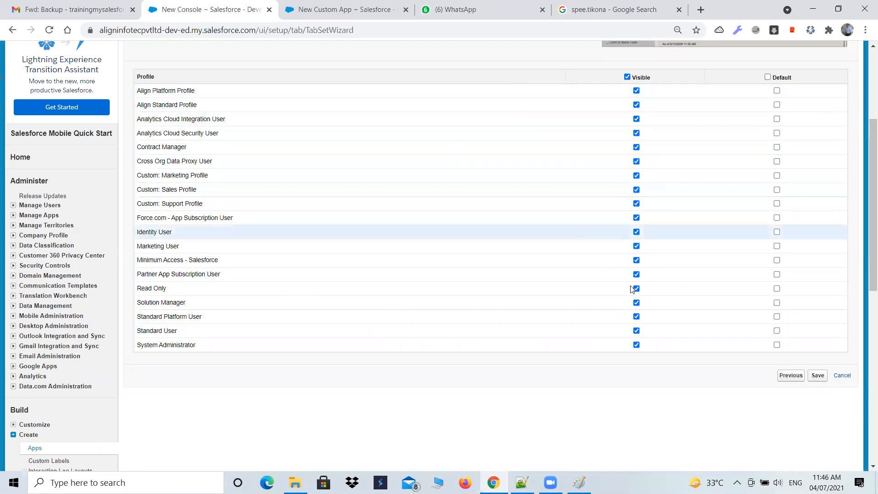
left_click(820, 377)
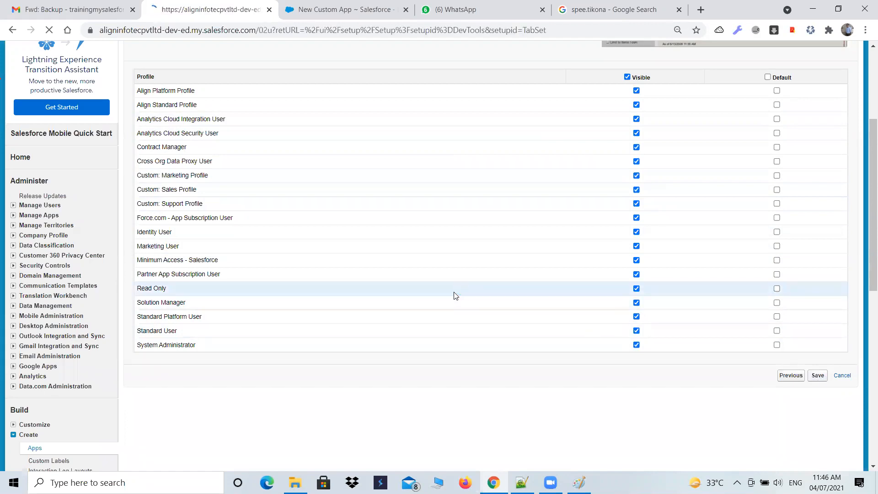
Return to the custom app's profile assignment and save the Smsapl app
left_click(372, 17)
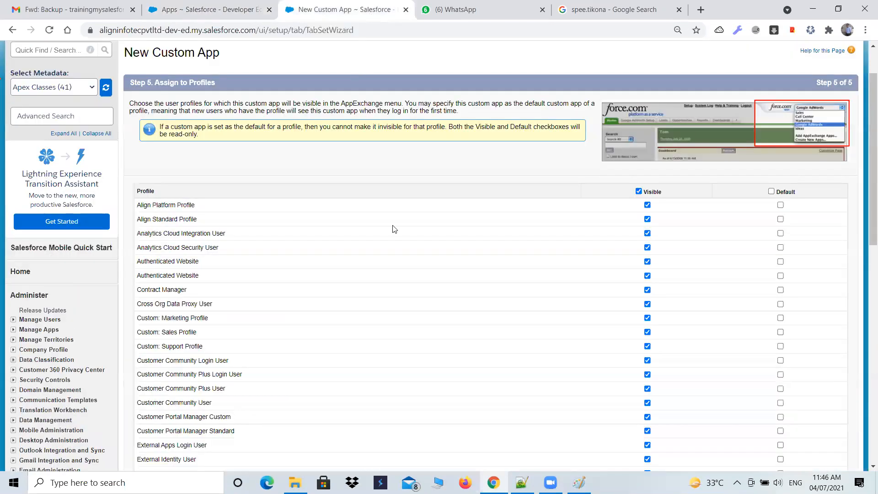
scroll(787, 438, "down", 8)
scroll(788, 439, "down", 3)
left_click(816, 202)
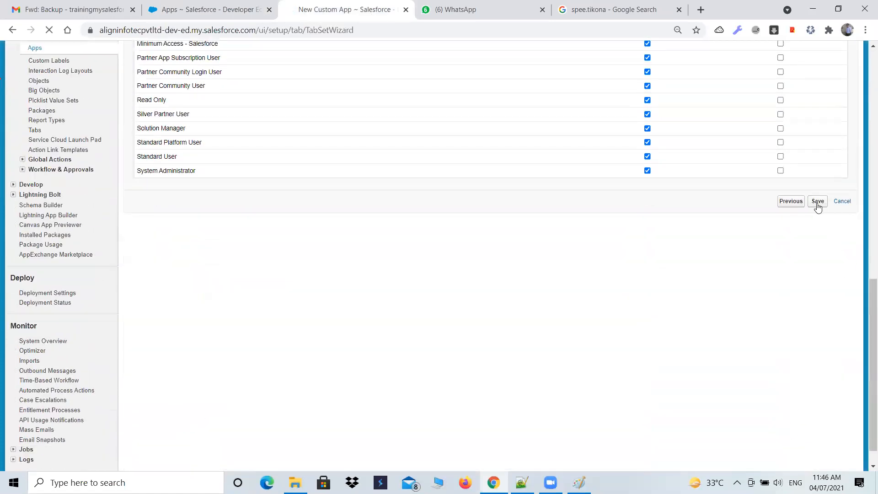
Compare the Console and Custom marks of Biogen Pharama SnapRx and Smsapl in the Apps lists
left_click(172, 6)
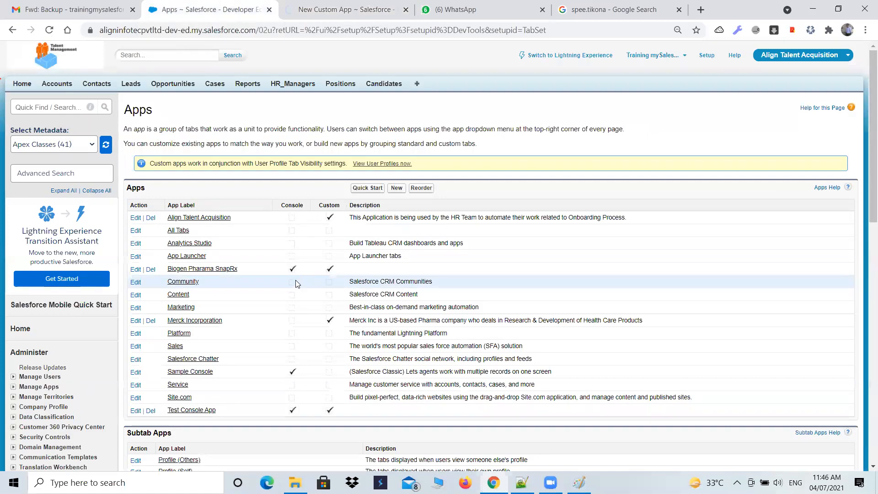
scroll(298, 278, "down", 3)
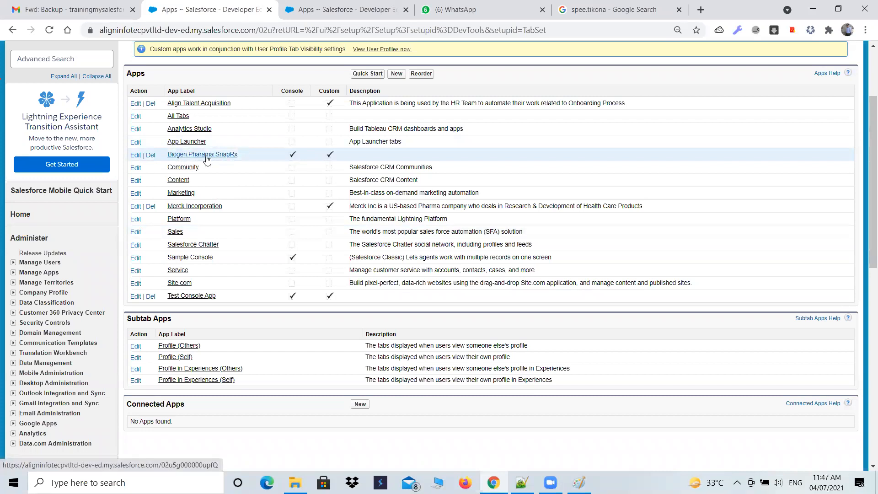
left_click(328, 14)
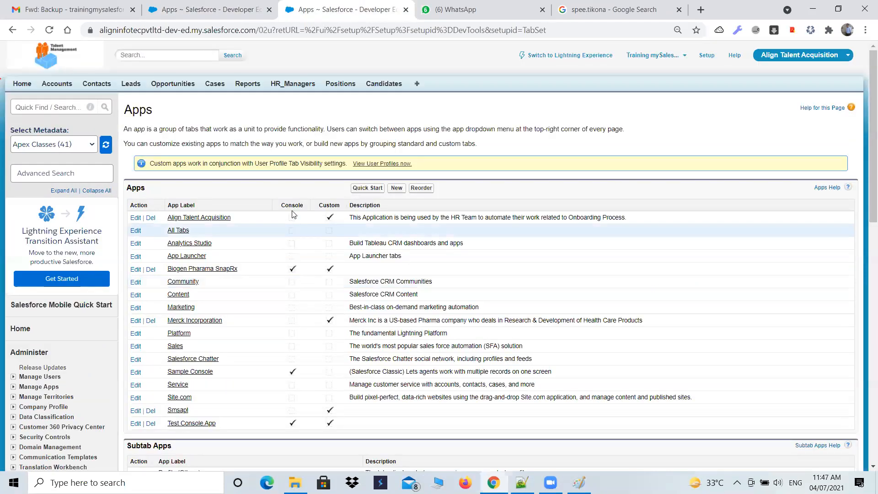
scroll(293, 214, "down", 3)
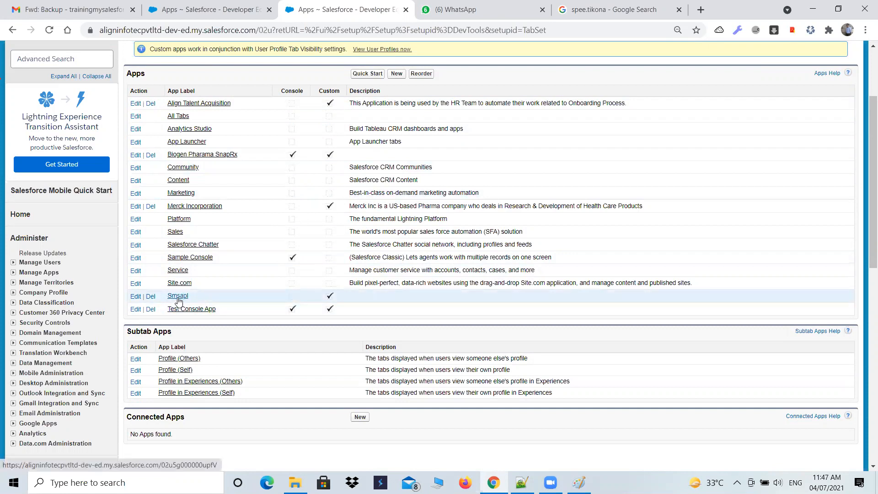
Switch the current app to Smsapl, and return to the Apps list in the other browser tab
scroll(256, 293, "up", 3)
left_click(800, 54)
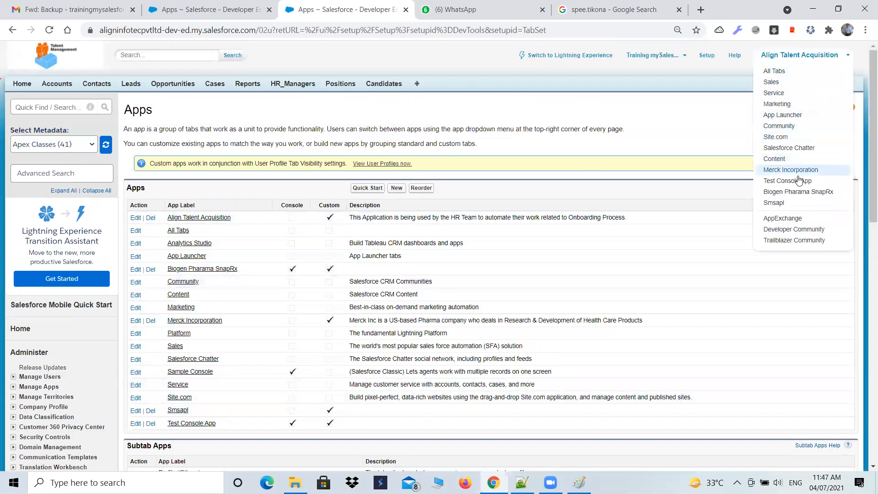
left_click(773, 203)
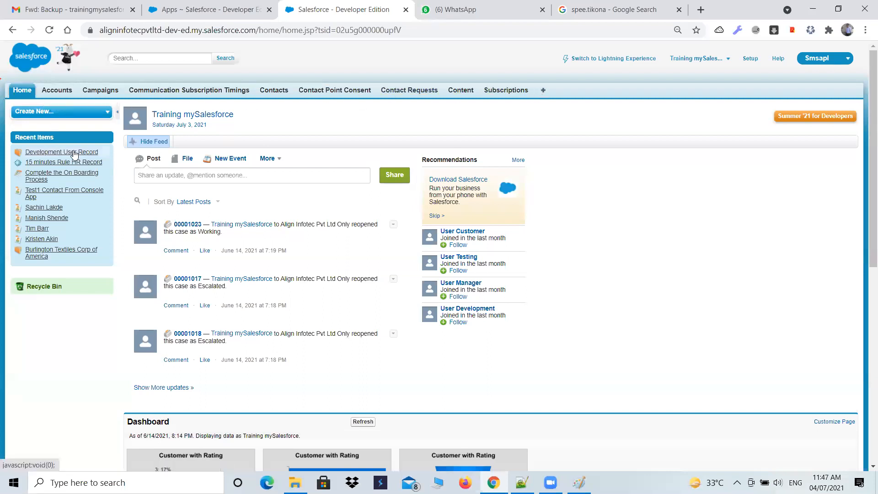
left_click(208, 10)
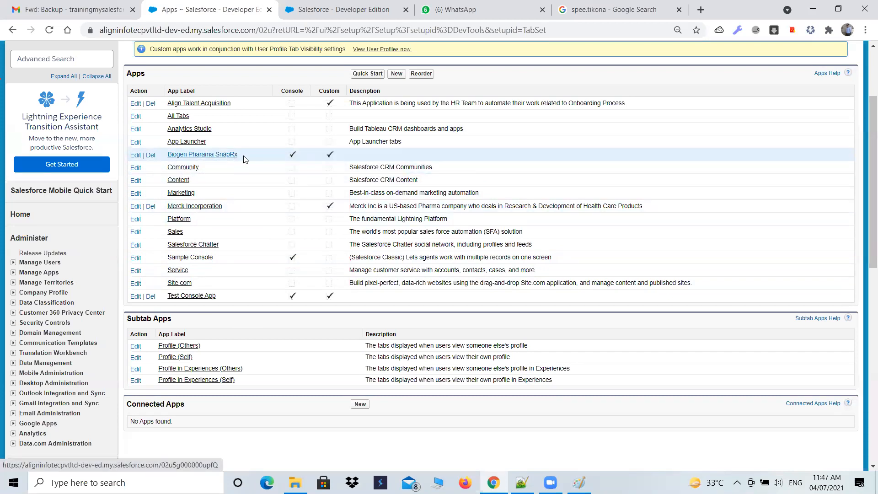
Switch the current app from Align Talent Acquisition to the Biogen Pharama SnapRx console app
scroll(549, 173, "up", 1)
scroll(759, 150, "up", 1)
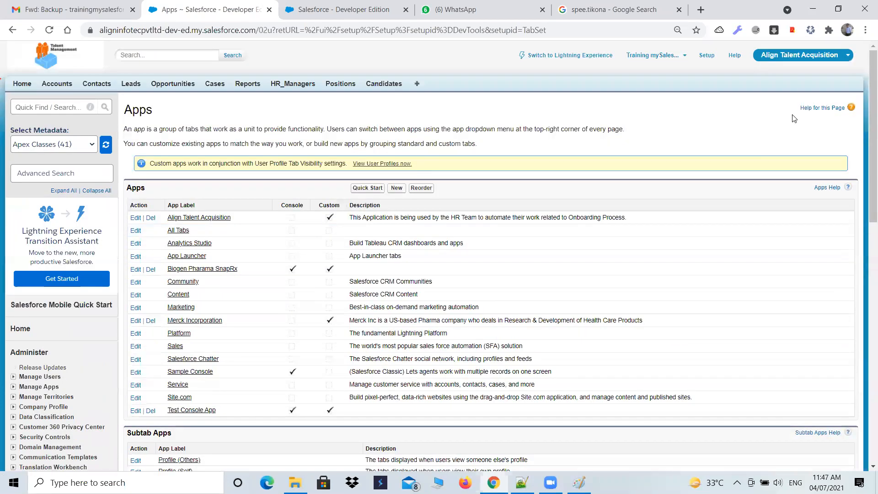
left_click(839, 59)
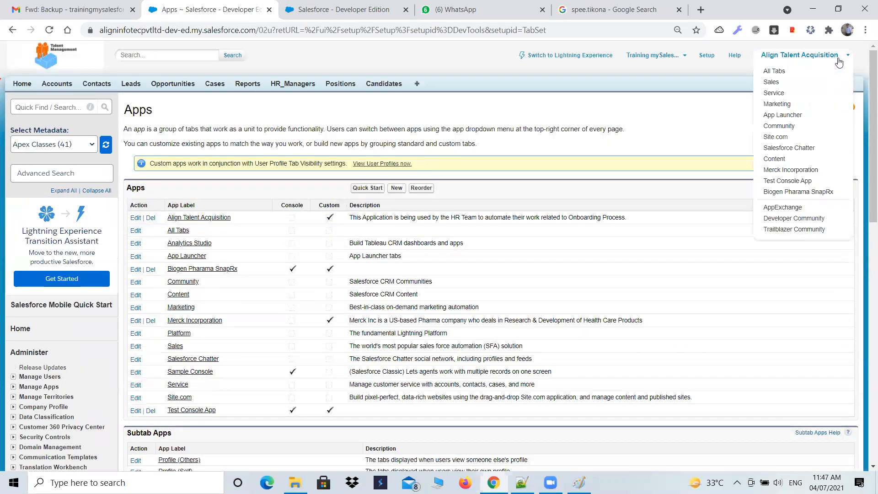
left_click(794, 192)
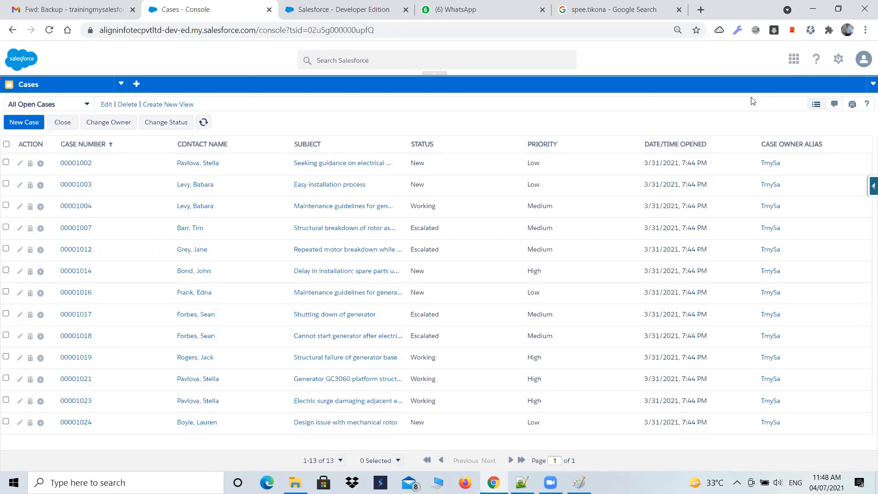
Review the Smsapl Home page in the other browser tab, including its feed, dashboard, calendar, tasks and approval sections
left_click(353, 13)
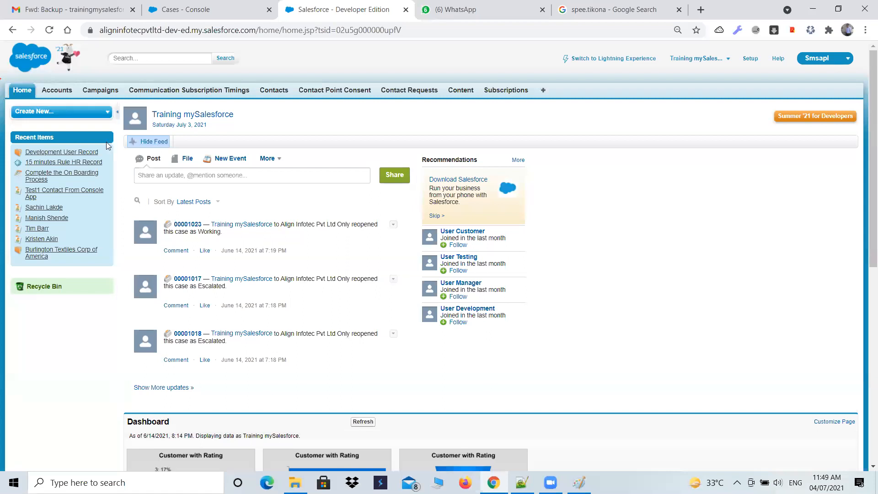
scroll(94, 362, "down", 6)
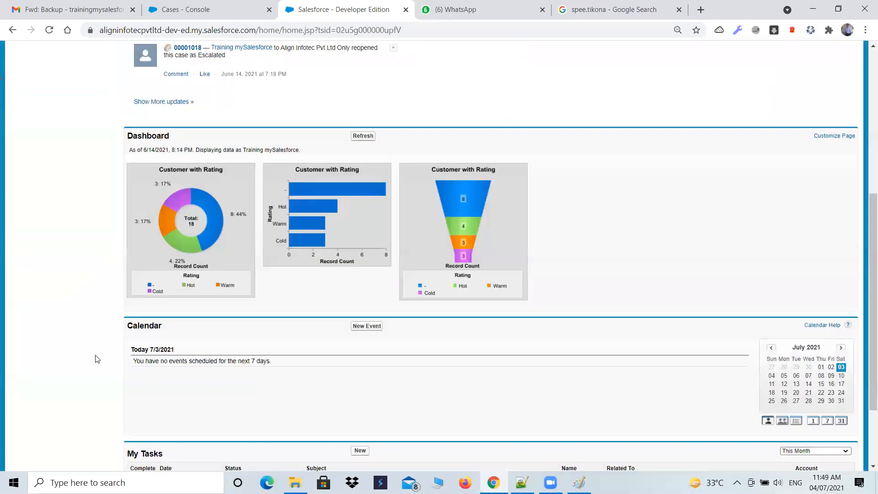
scroll(213, 386, "down", 2)
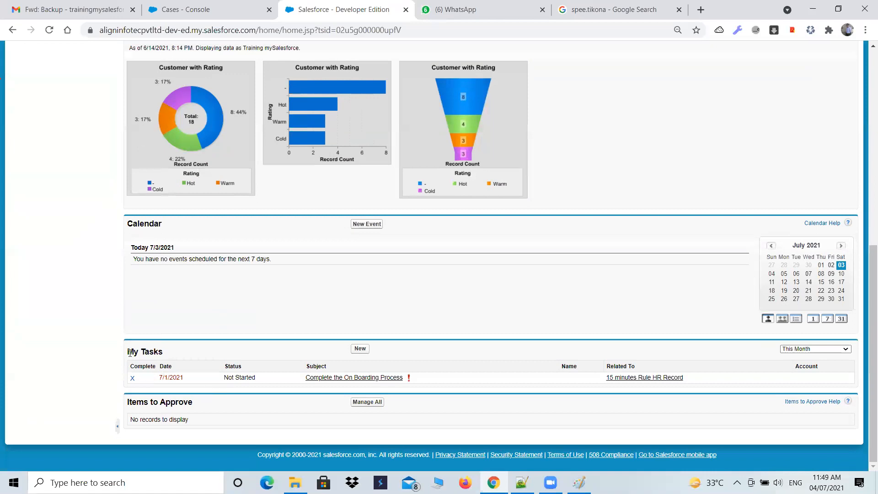
scroll(177, 351, "up", 8)
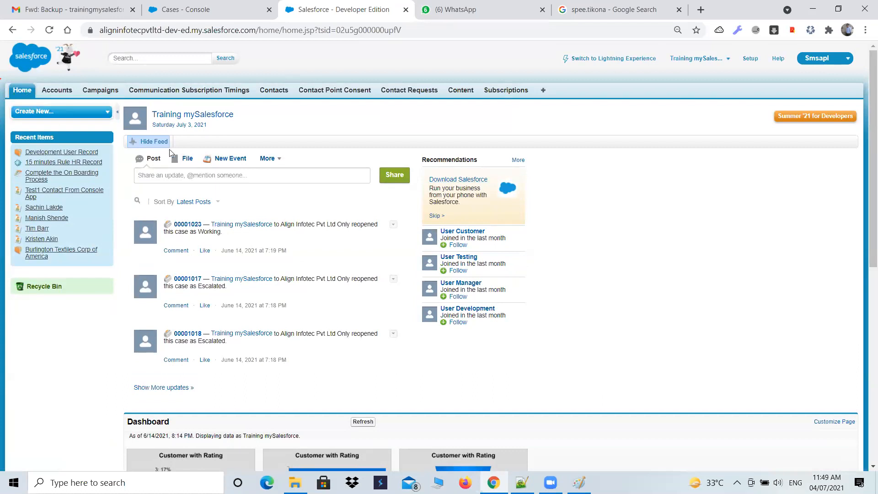
scroll(169, 183, "down", 5)
scroll(153, 251, "down", 3)
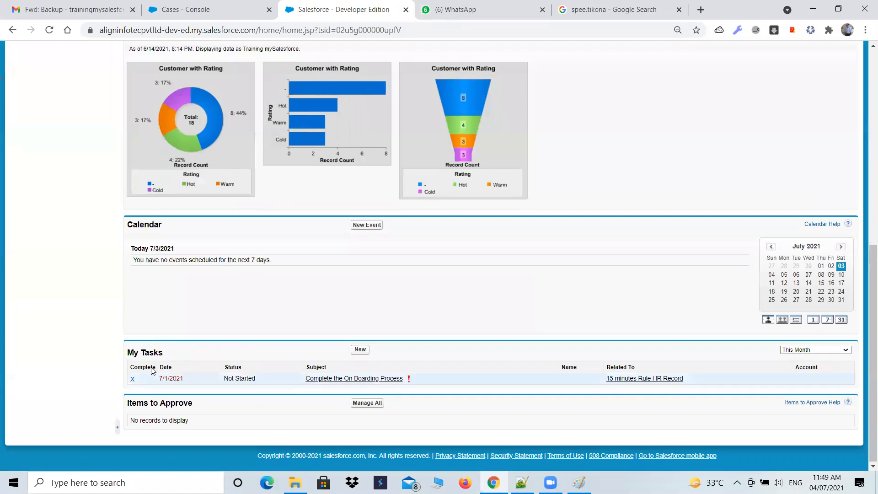
scroll(177, 364, "up", 8)
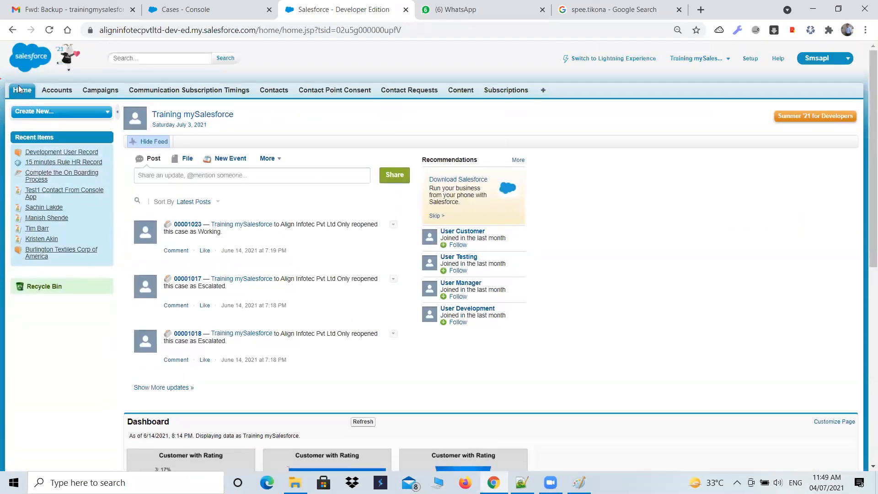
Open the Accounts home page in the second browser tab and switch the current app to Align Talent Acquisition
left_click(57, 91)
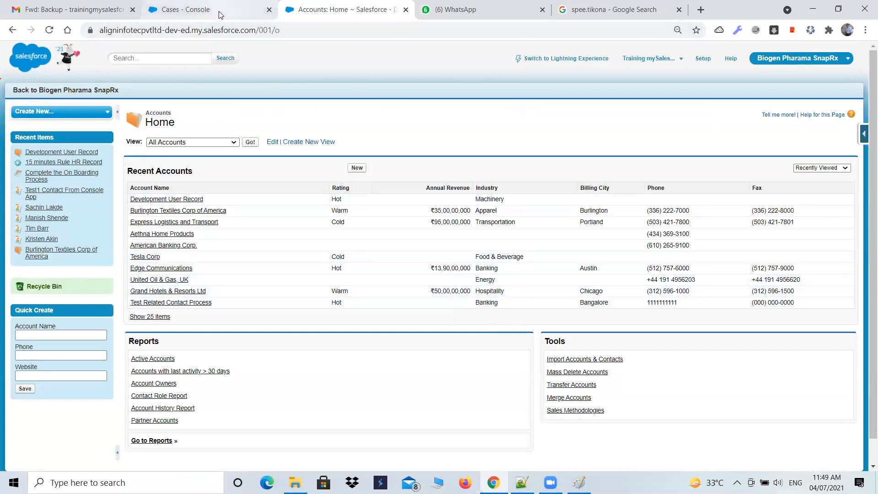
left_click(800, 58)
left_click(778, 87)
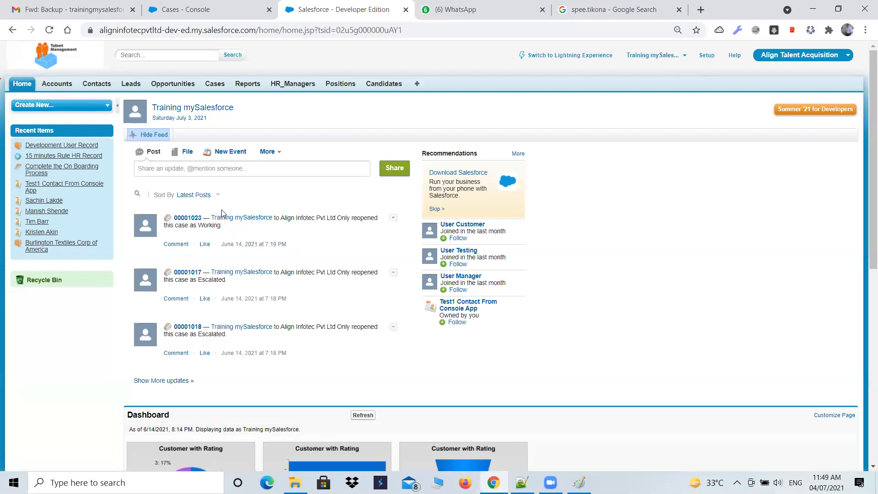
Compare the console's Cases page with the tab bar of the Align Talent Acquisition app
left_click(197, 9)
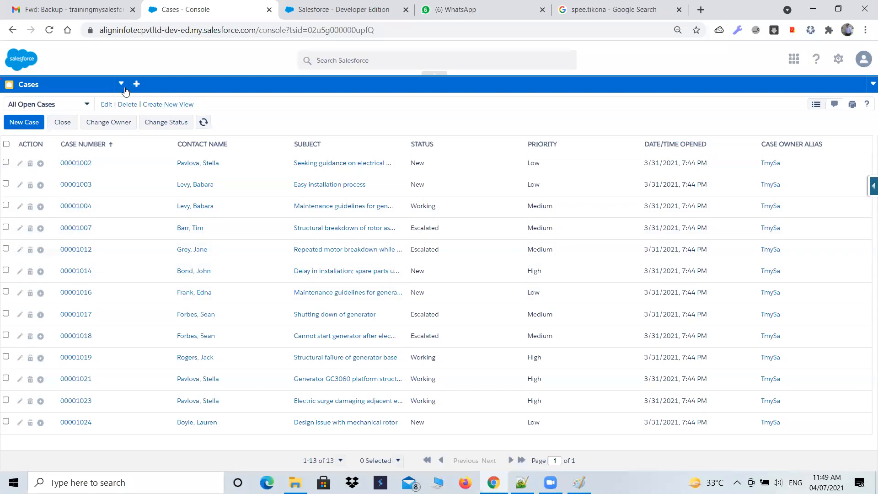
left_click(310, 14)
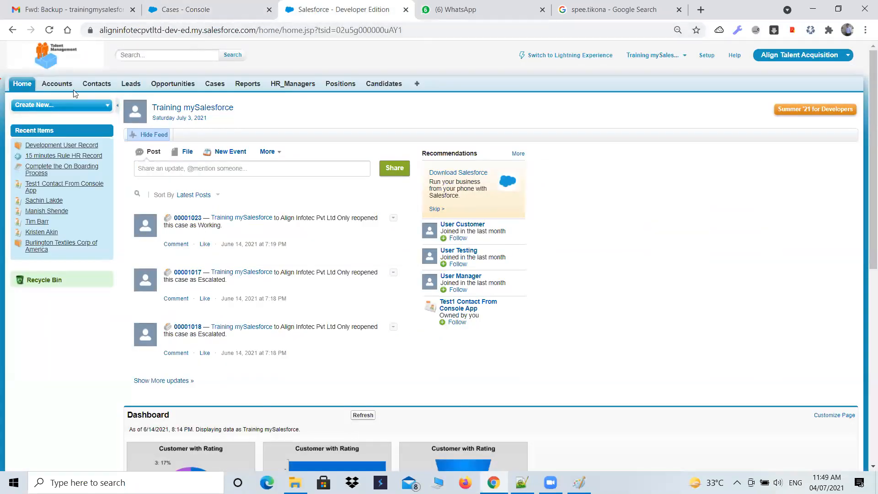
left_click(183, 10)
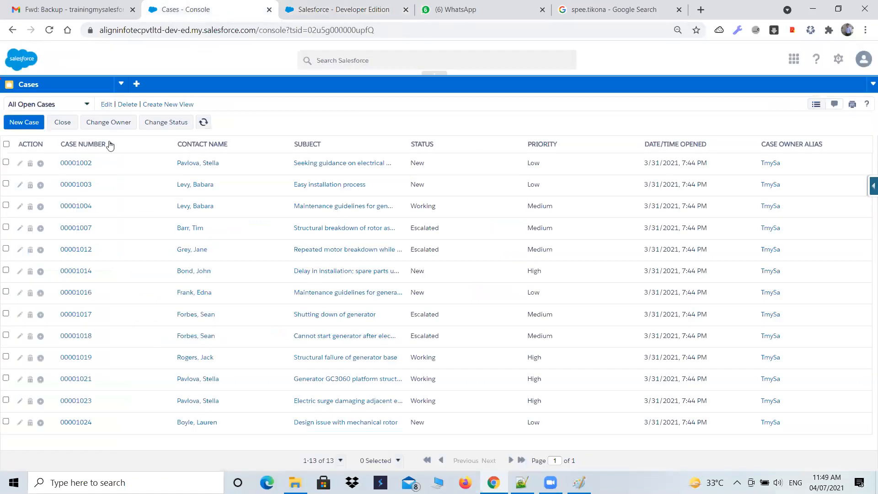
Display the HR_Managers list in the console, and open and close the 15 minutes Rule HR Record
left_click(121, 85)
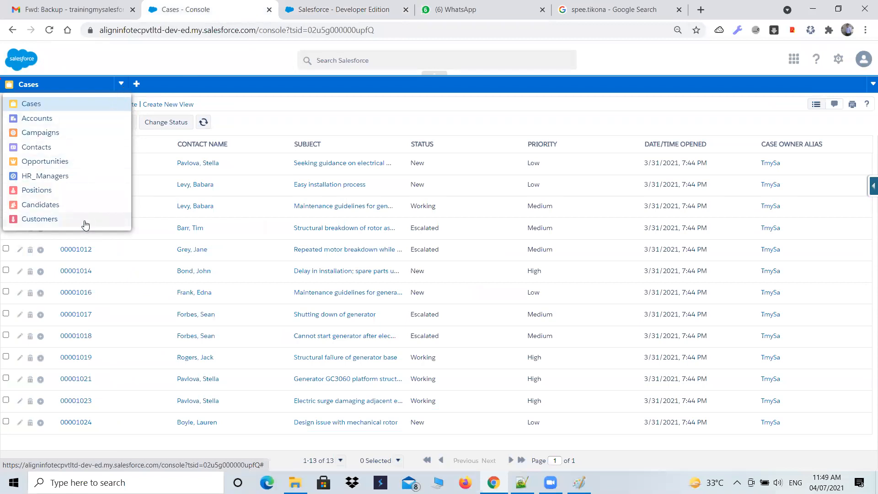
left_click(46, 175)
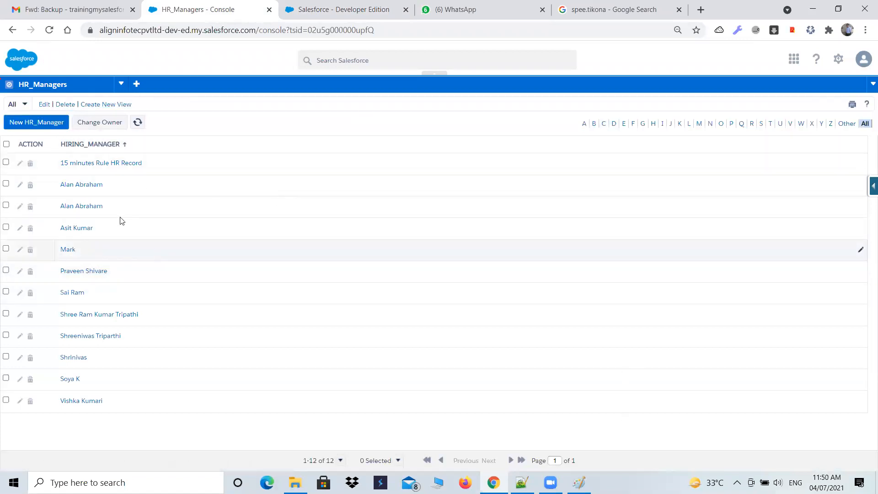
left_click(128, 166)
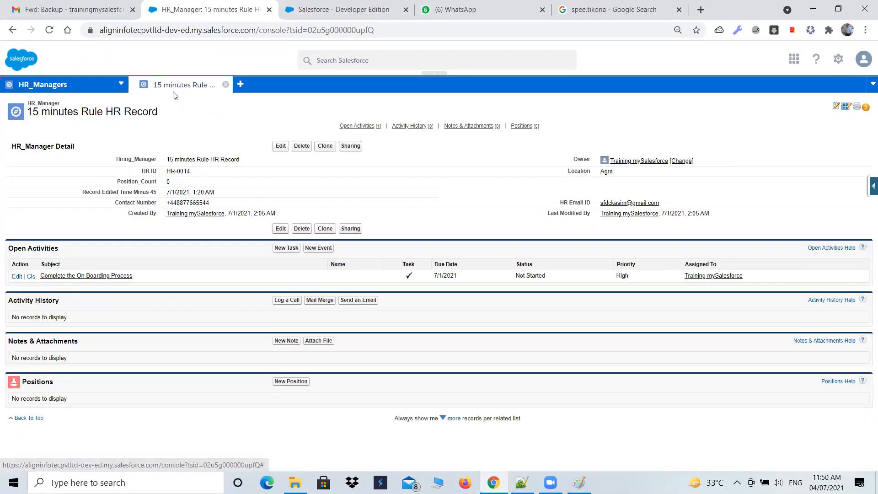
left_click(225, 84)
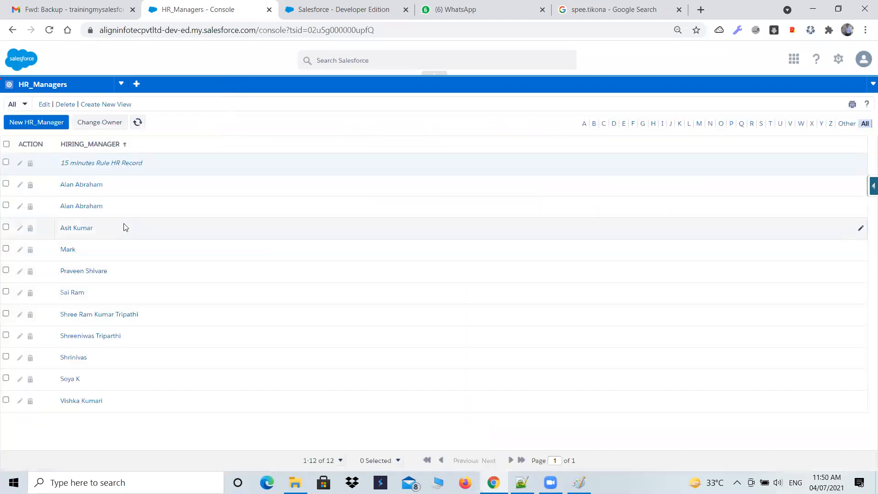
View the console's Accounts and Campaigns lists, opening and closing the DM Campaign to Top Customers record
left_click(122, 83)
left_click(56, 119)
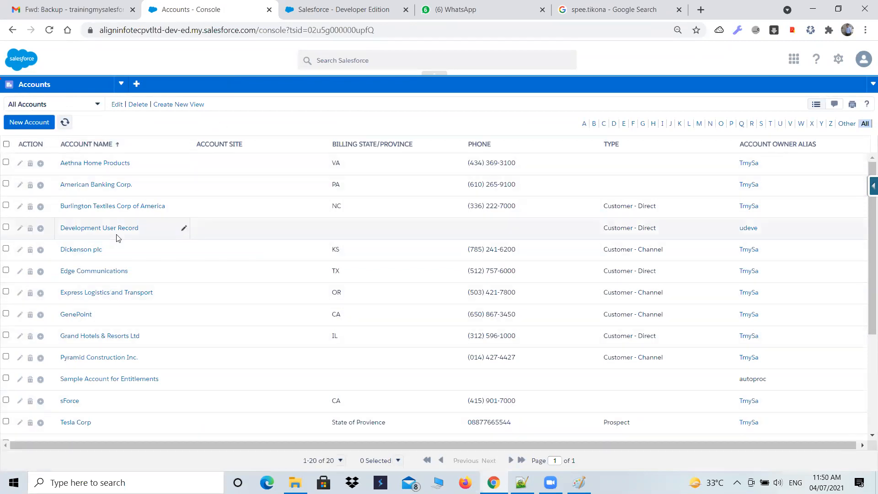
left_click(121, 84)
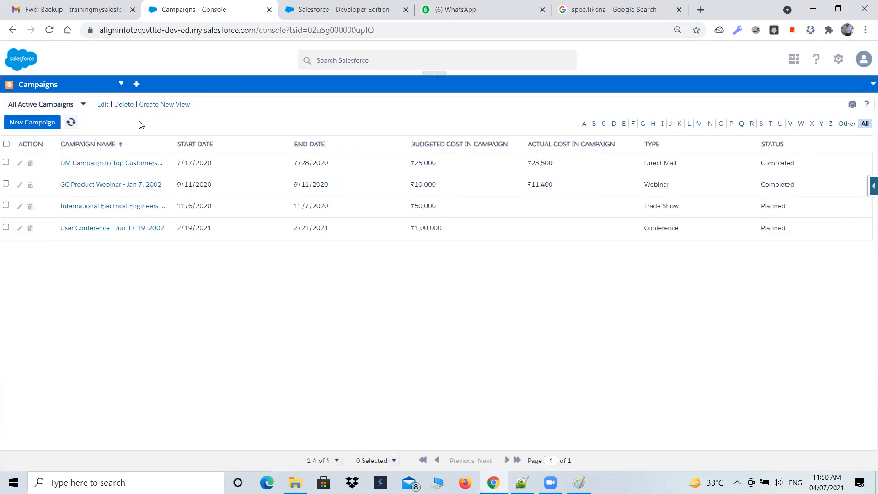
left_click(91, 169)
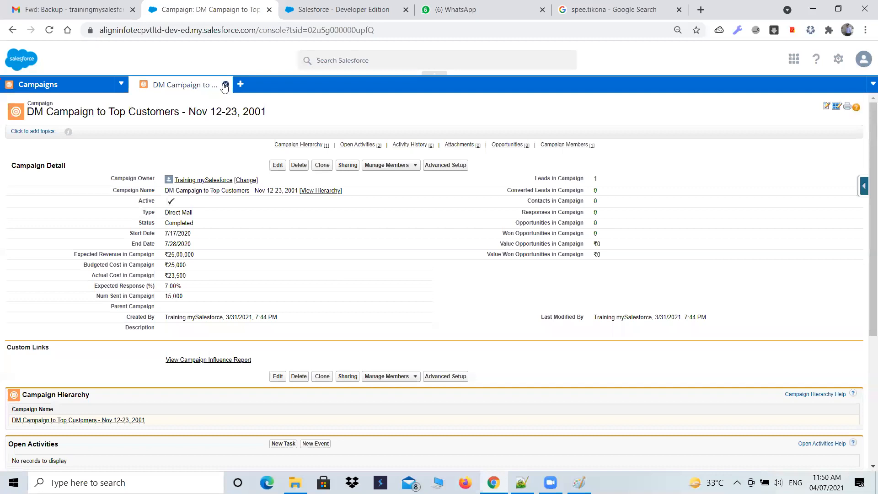
left_click(225, 84)
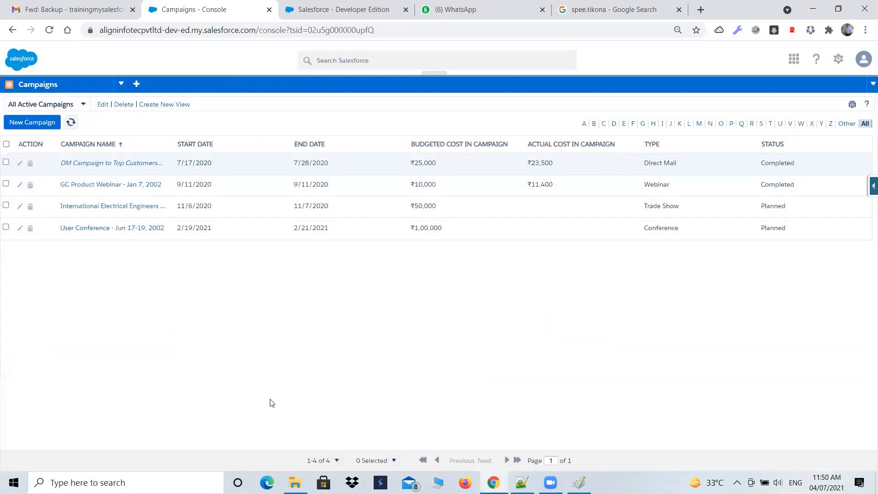
Compare the console's list of available objects with the Align Talent Acquisition tabs in the other browser tab
left_click(329, 9)
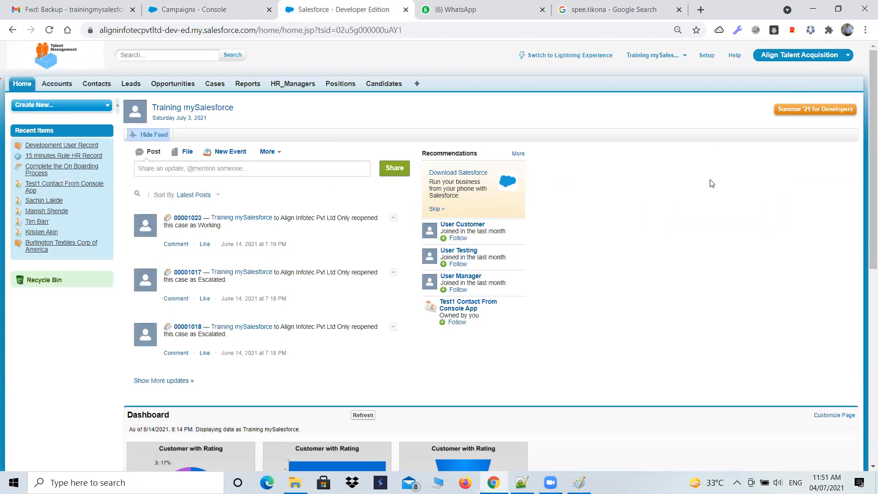
left_click(218, 10)
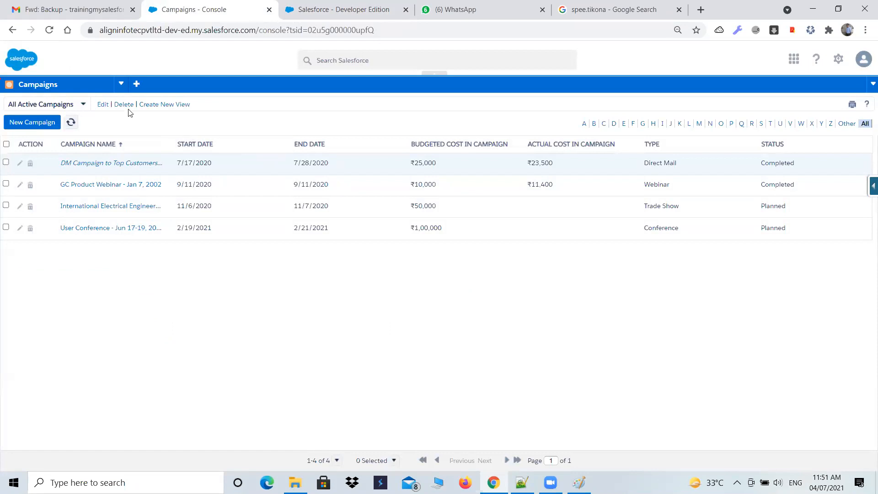
left_click(120, 86)
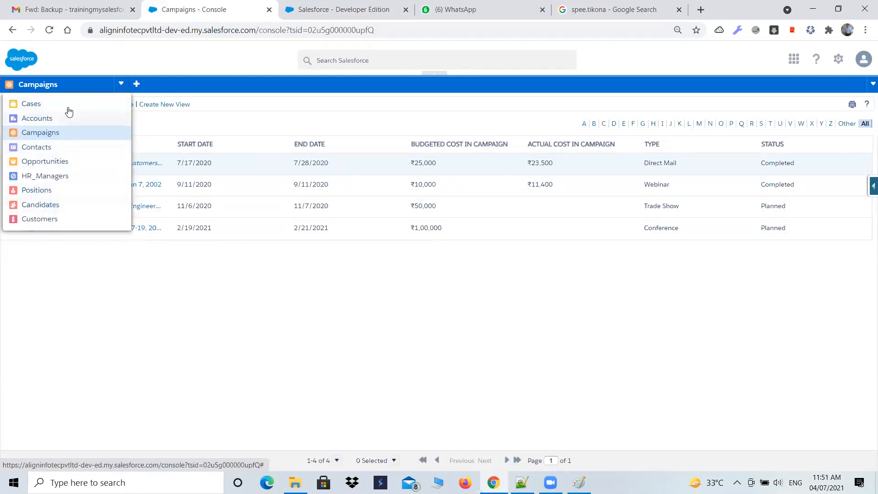
left_click(306, 9)
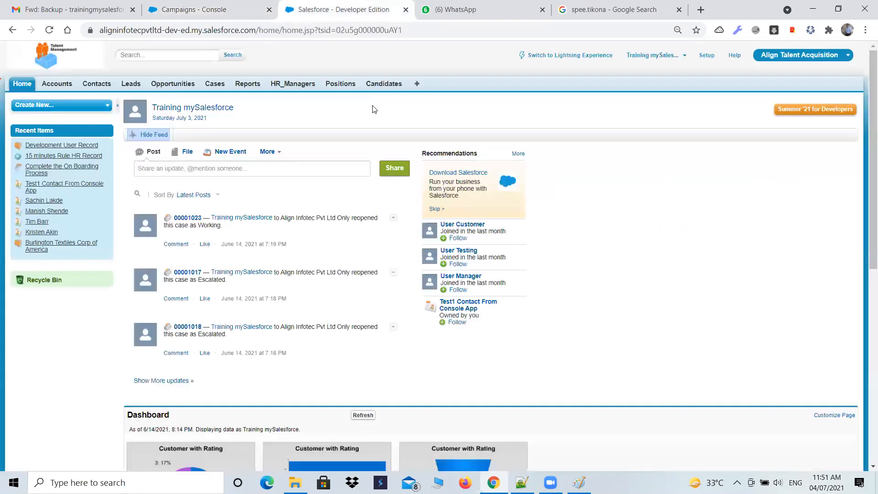
Switch the second browser tab to Lightning Experience and open the Accounts list in the Sales app
left_click(449, 239)
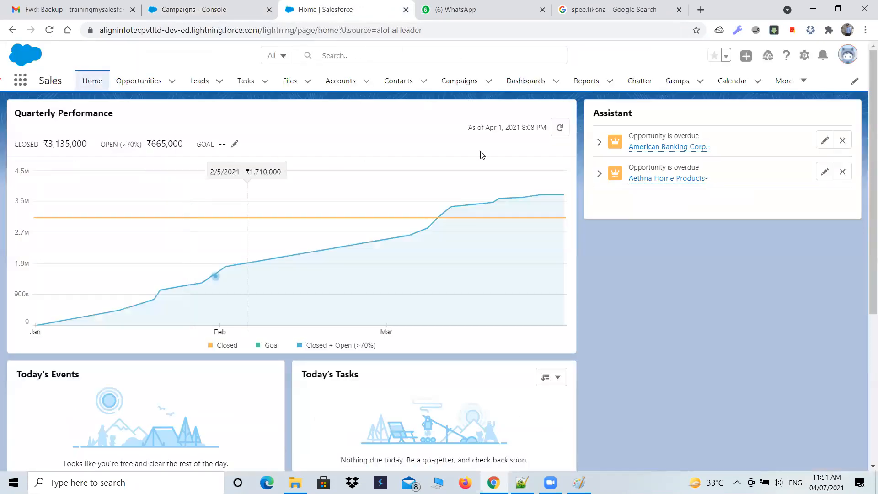
left_click(232, 96)
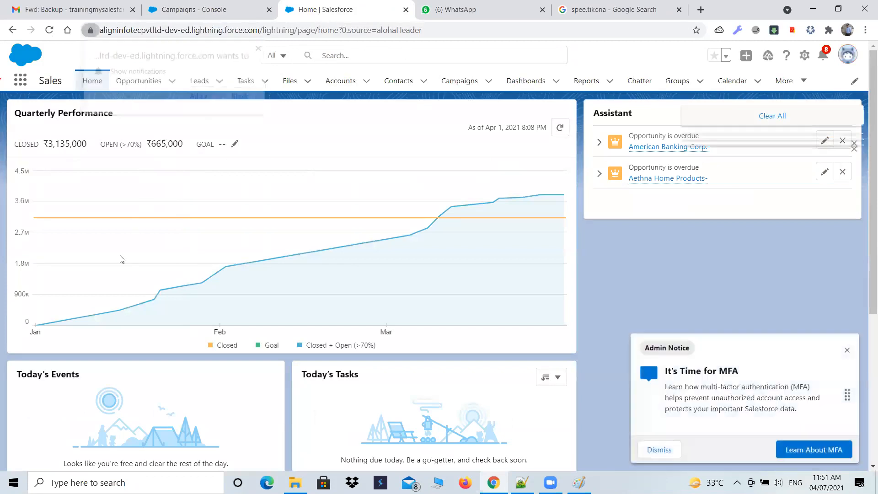
left_click(337, 81)
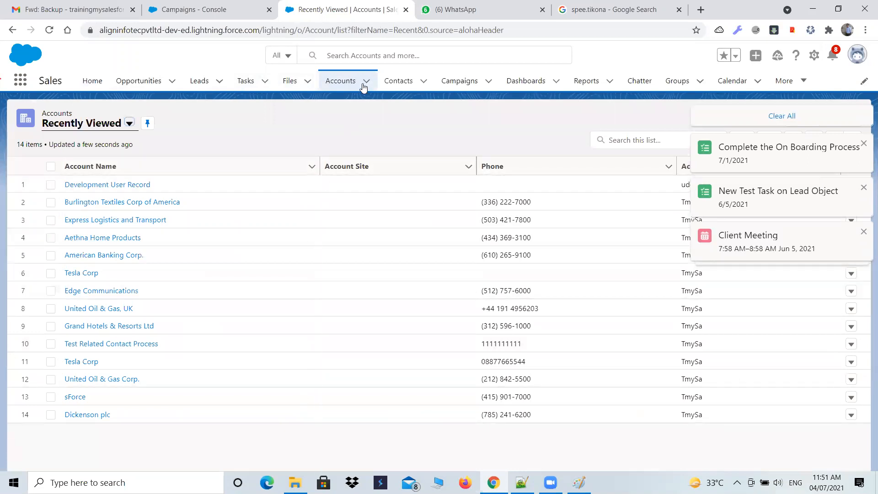
Compare the console's Campaigns list with the Lightning Accounts list, ending on the console
left_click(215, 10)
left_click(130, 311)
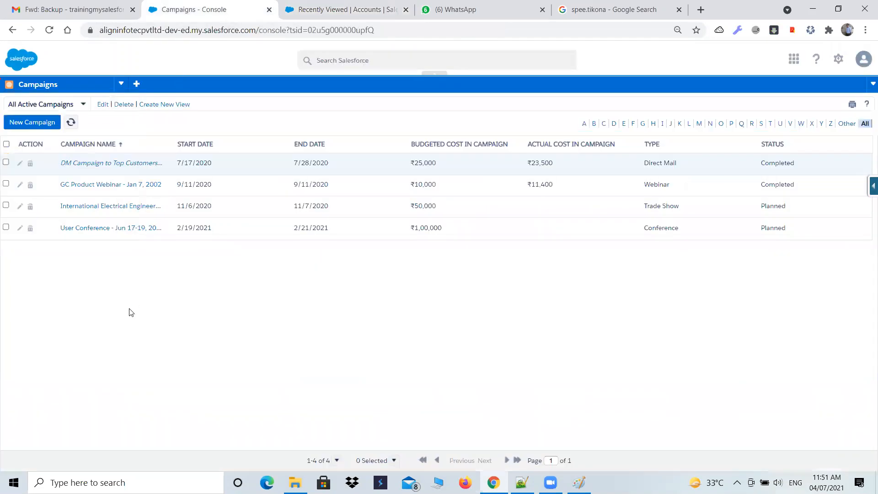
left_click(320, 11)
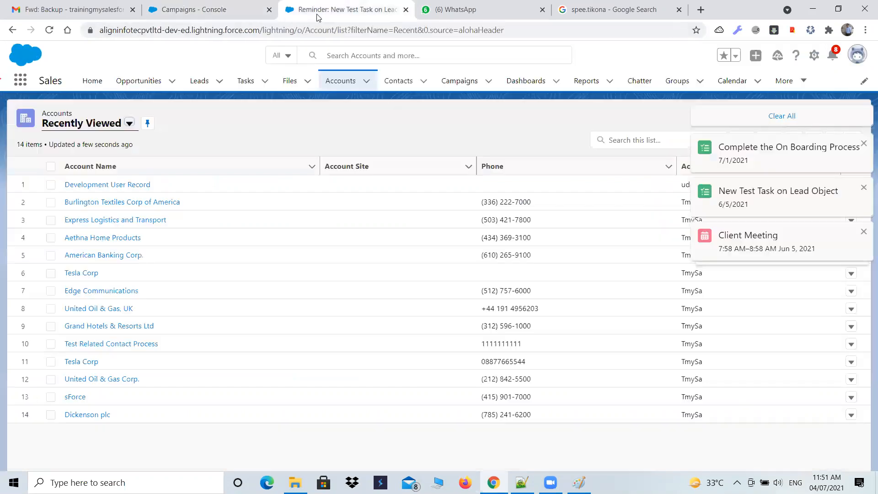
left_click(213, 11)
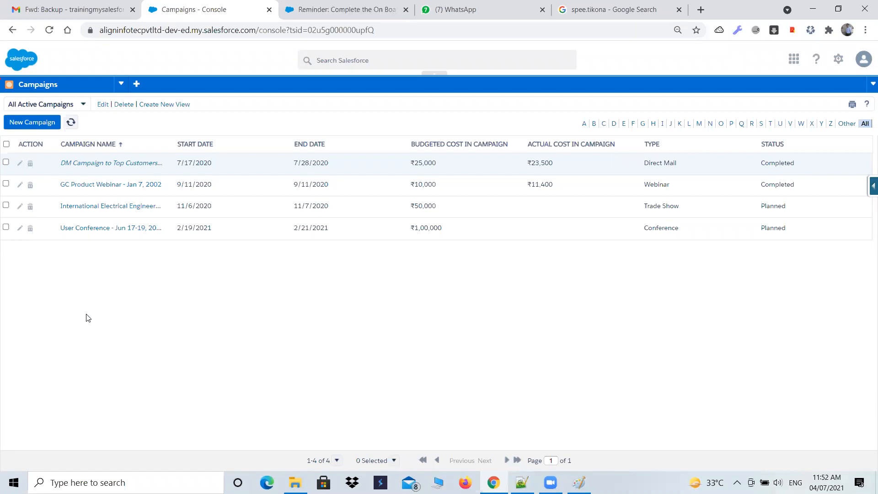
Check the list views available for Campaigns in the console, and switch to the Opportunities list
left_click(81, 108)
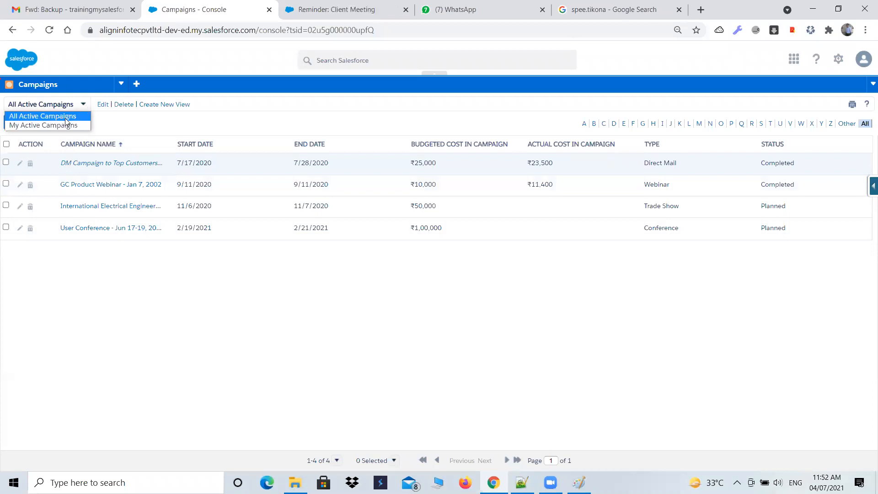
left_click(84, 104)
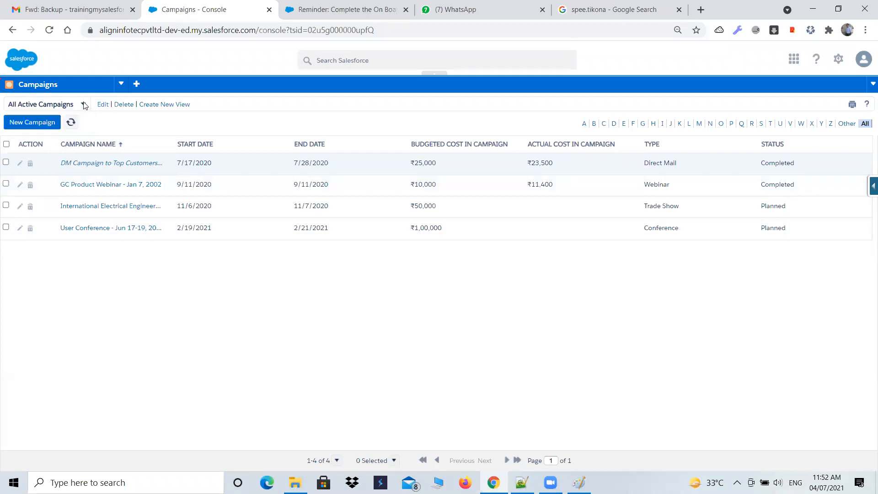
left_click(120, 83)
left_click(60, 163)
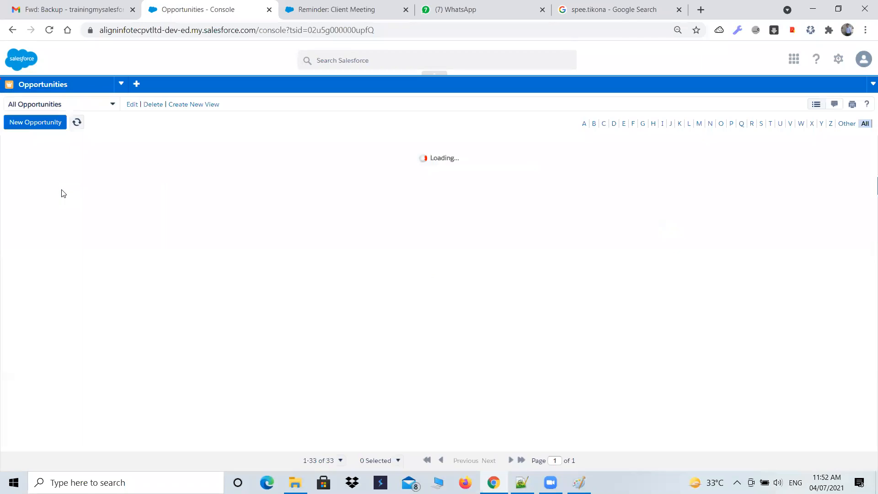
Look through the console's Opportunities list and compare it with the Lightning Accounts list in the other browser tab
scroll(91, 224, "down", 3)
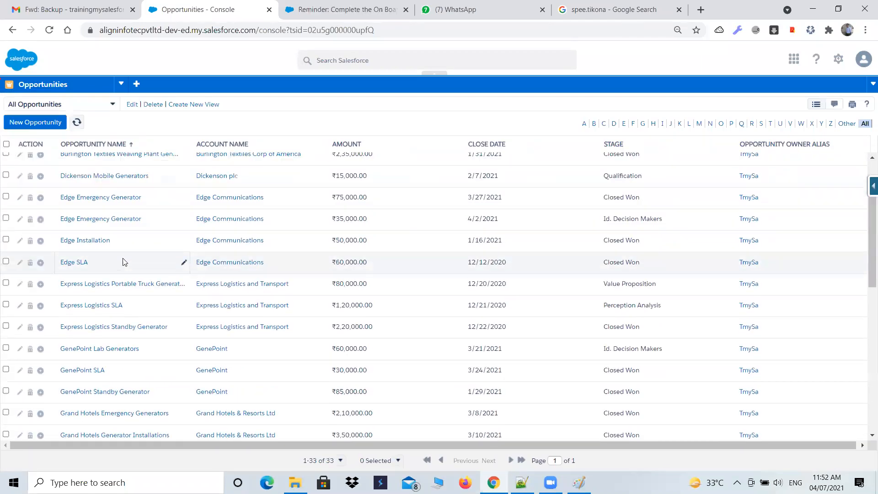
scroll(123, 261, "up", 3)
left_click(375, 9)
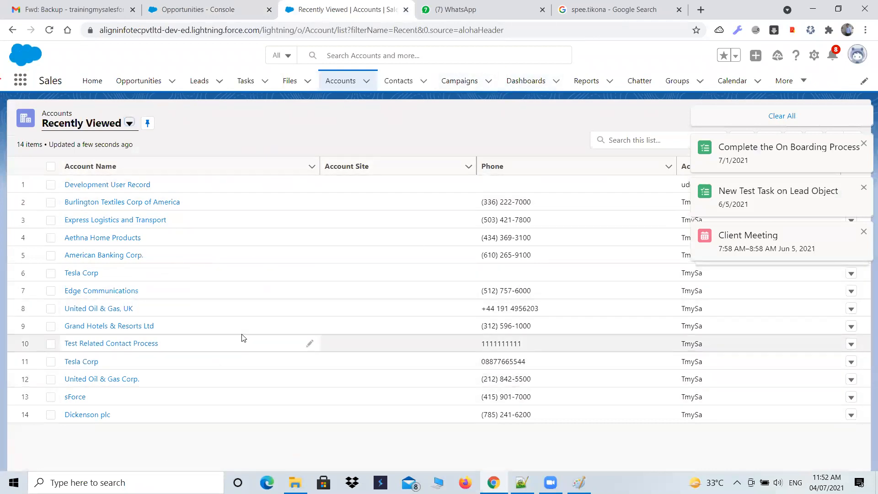
left_click(224, 10)
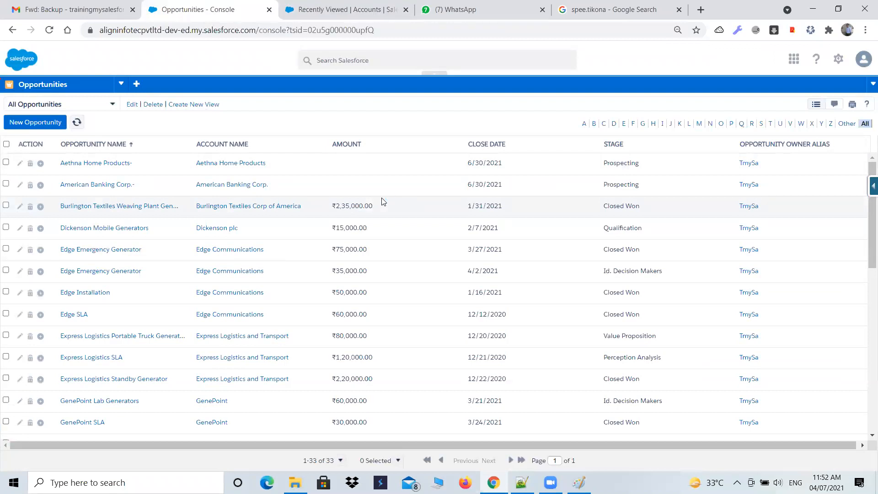
Switch the browser tab showing the Lightning Accounts list back to Salesforce Classic
left_click(357, 9)
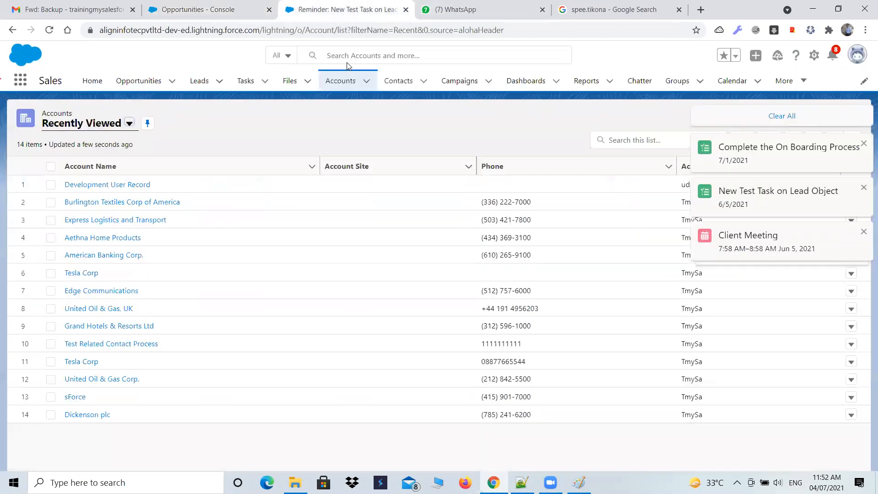
left_click(857, 58)
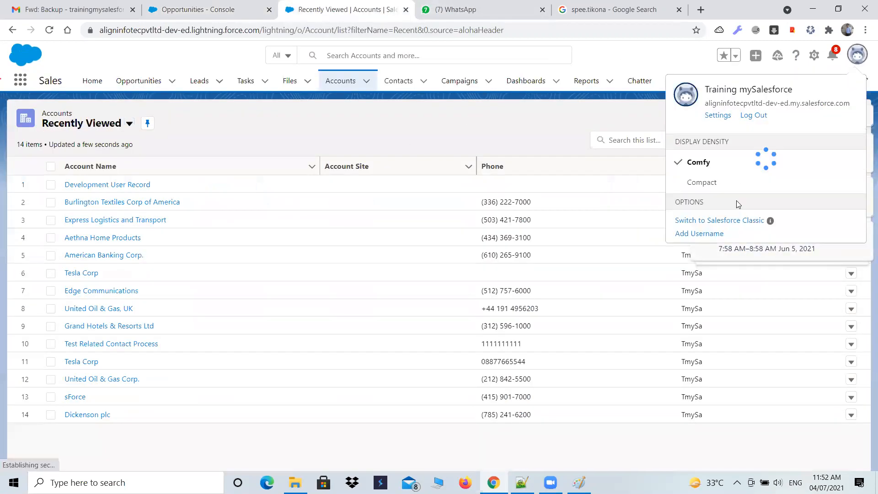
left_click(724, 221)
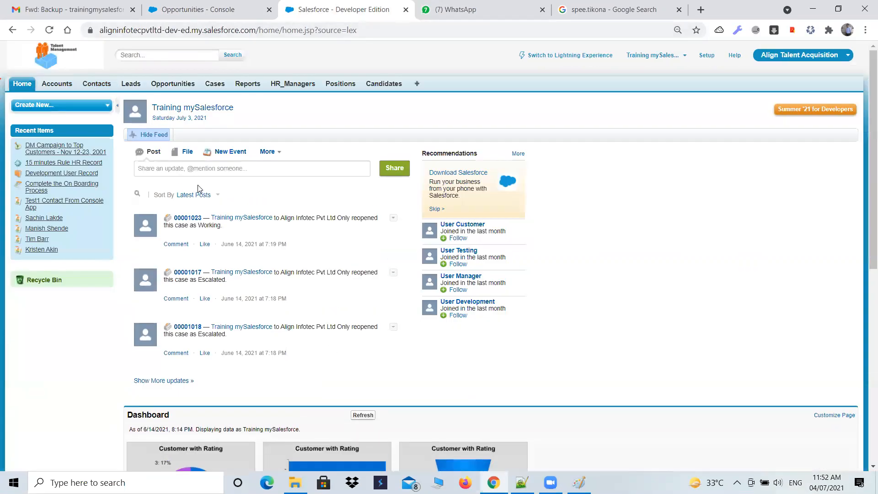
Compare the console with the Classic home page, and check the objects offered in the console's navigation list
left_click(165, 10)
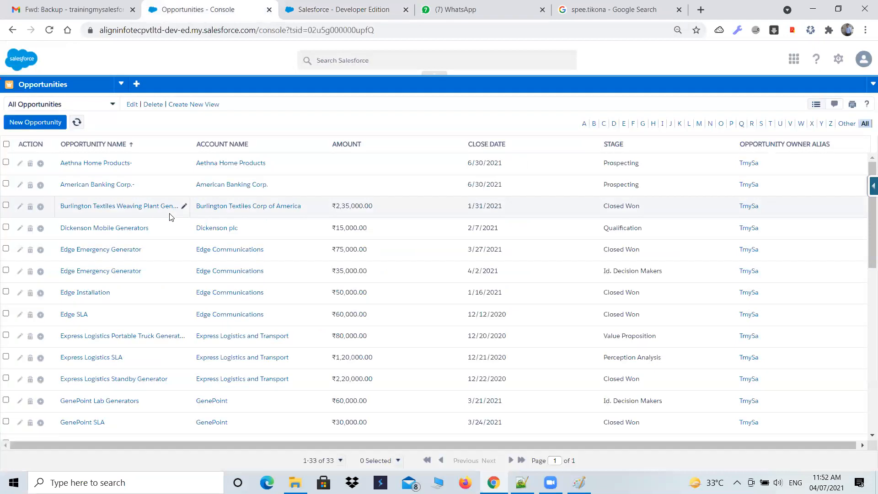
left_click(331, 4)
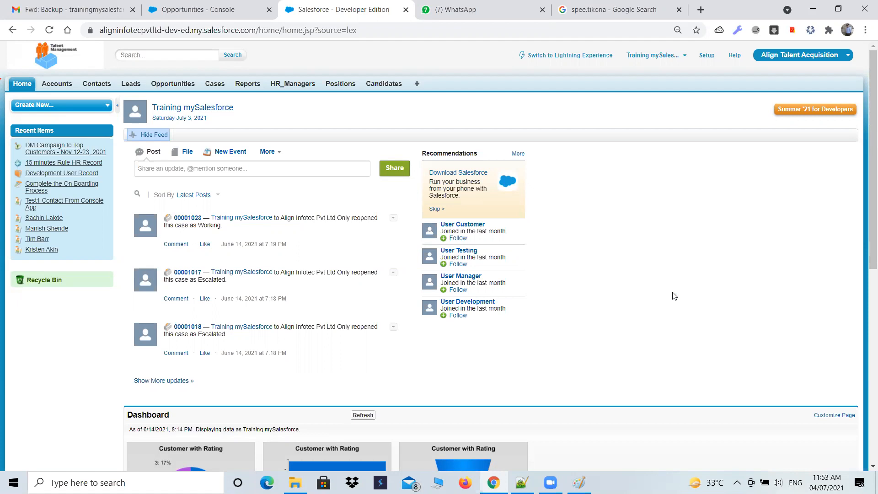
left_click(193, 9)
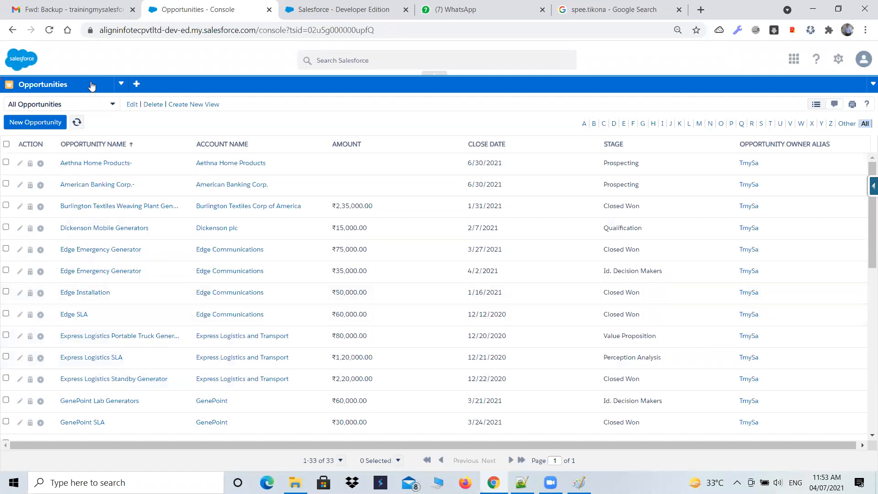
left_click(121, 88)
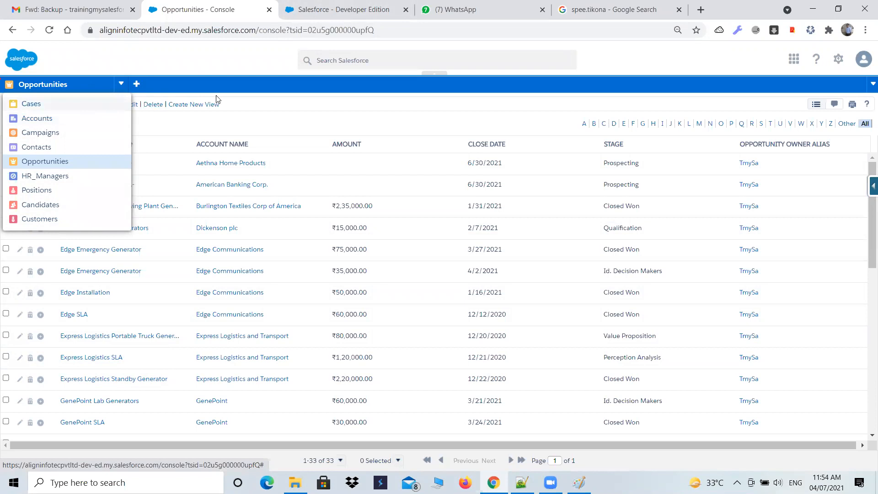
left_click(223, 85)
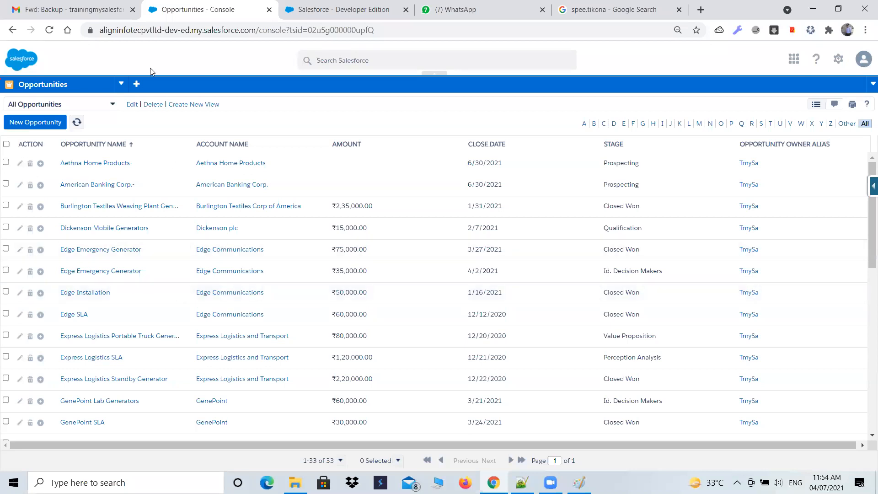
Draw a freehand red outline around the row of Align Talent Acquisition tabs on the Classic home page
left_click(321, 9)
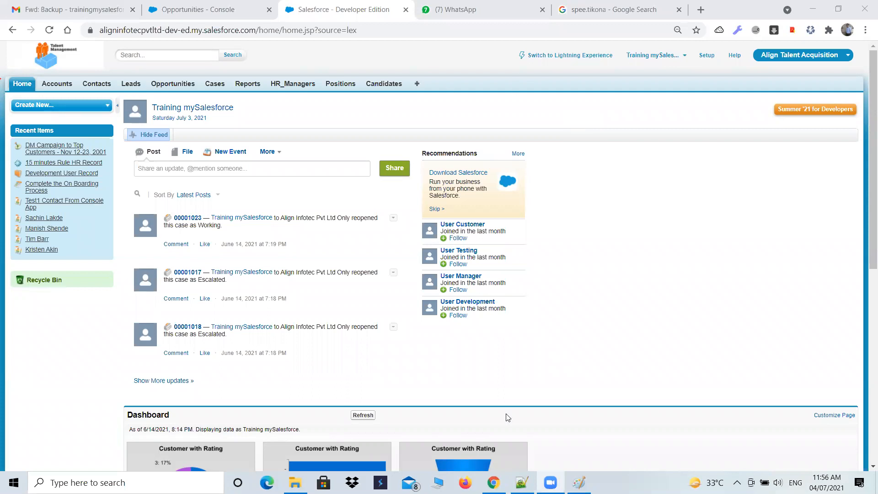
mouse_move(46, 93)
left_mouse_down()
mouse_move(497, 108)
mouse_move(286, 72)
left_mouse_up()
mouse_move(207, 72)
left_mouse_down()
mouse_move(32, 77)
mouse_move(46, 93)
left_mouse_up()
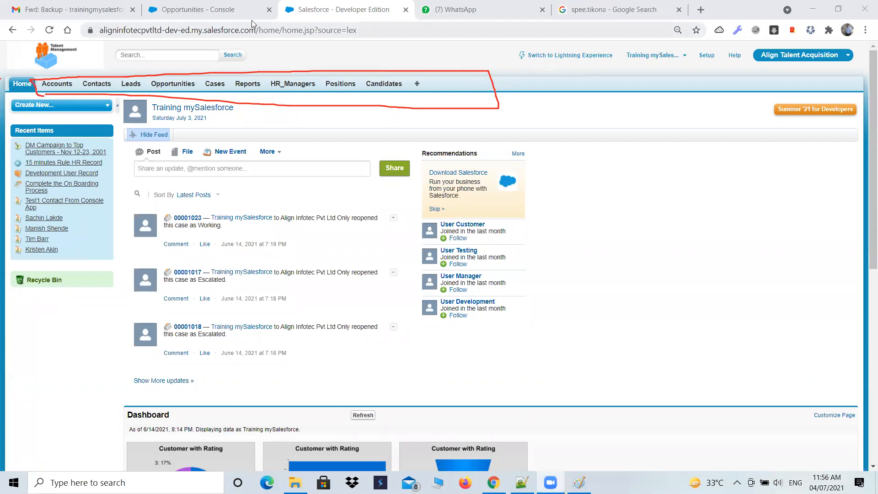
Start a new account from the console's Accounts list, review the form's fields, and clear the red outline
left_click(197, 9)
left_click(115, 87)
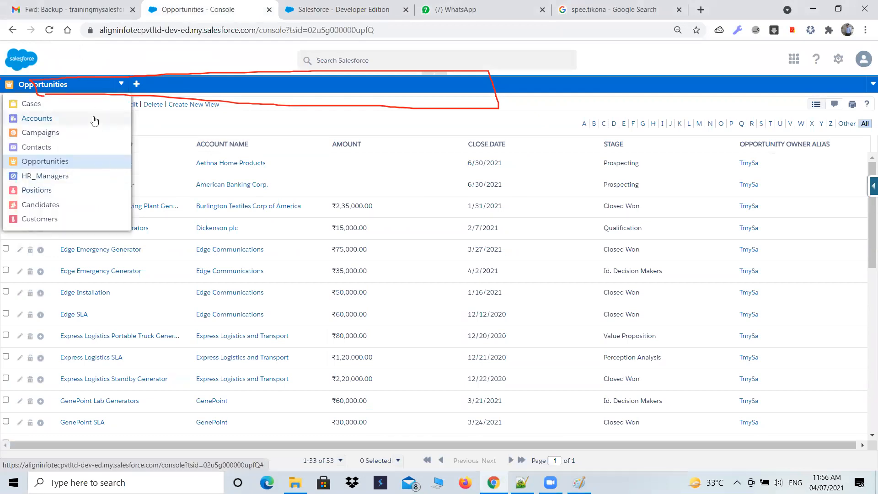
left_click(40, 118)
left_click(104, 187)
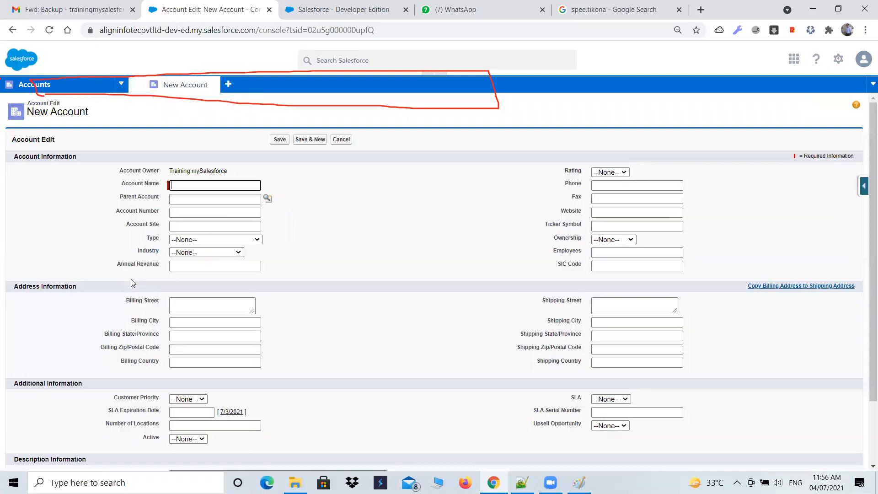
scroll(265, 371, "down", 2)
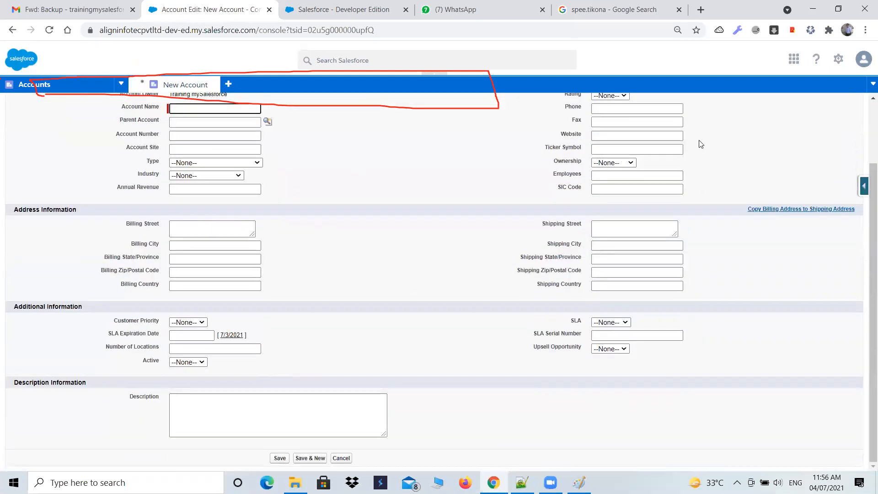
scroll(380, 261, "up", 2)
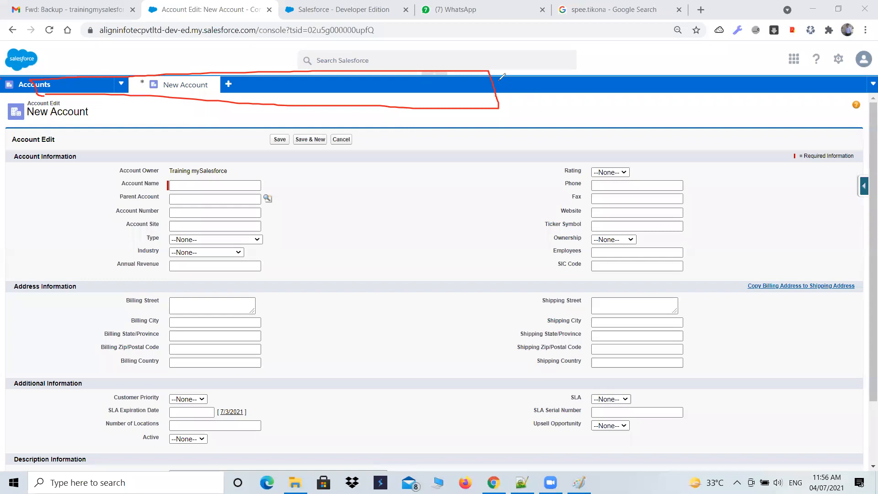
left_click_drag(487, 103, 546, 87)
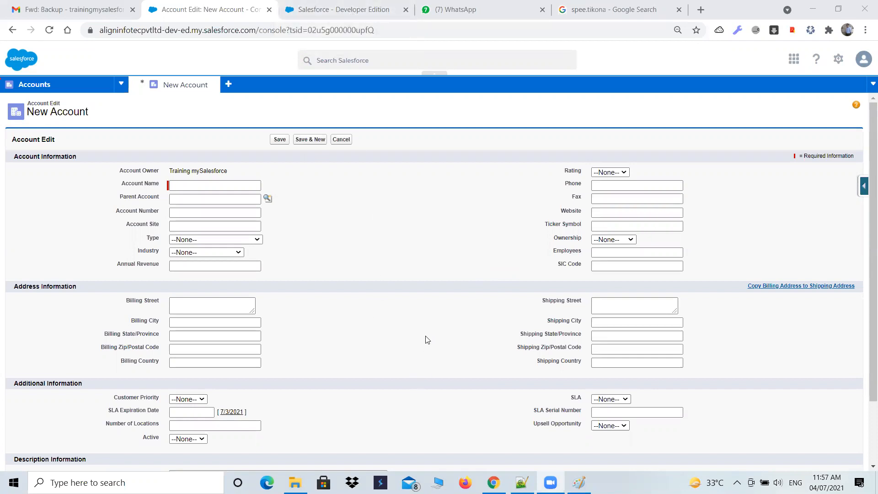
Compare the console's New Account form with the Classic home page, ending on the Classic home page
left_click(319, 11)
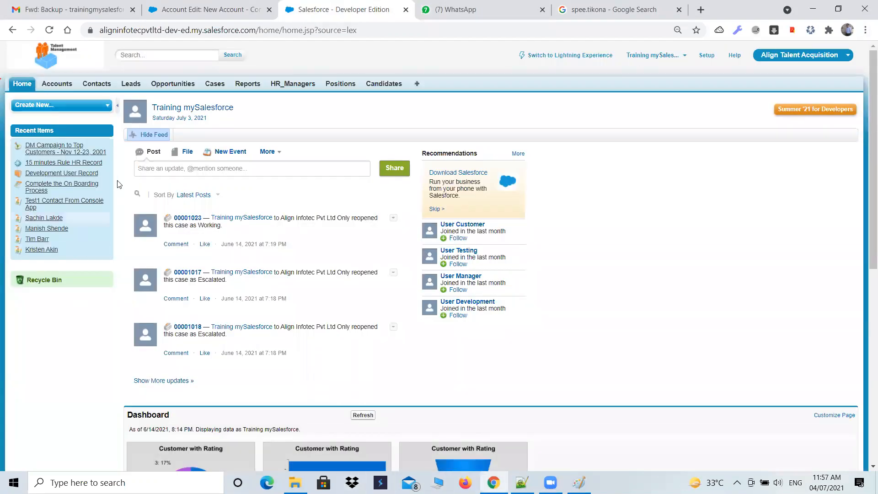
left_click(192, 9)
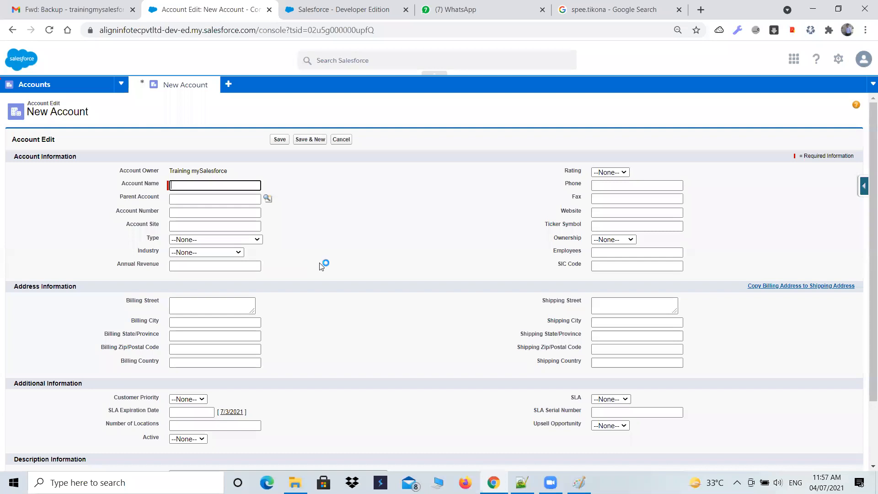
left_click(357, 9)
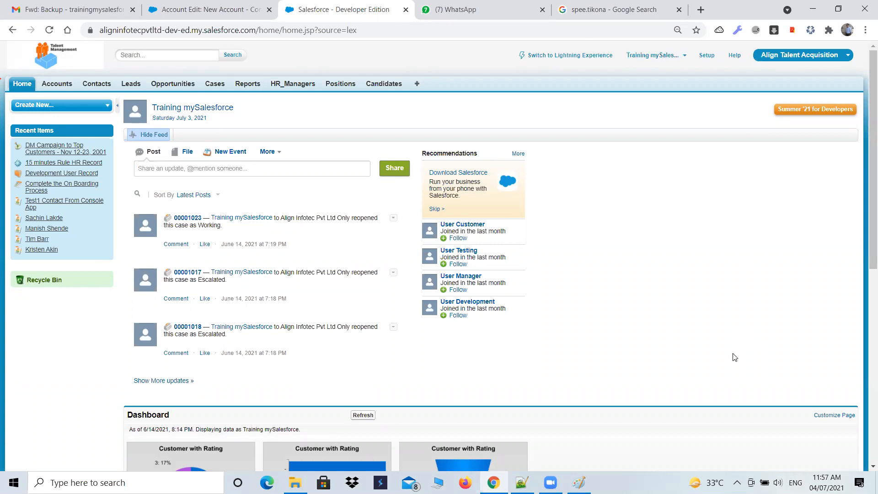
left_click(278, 3)
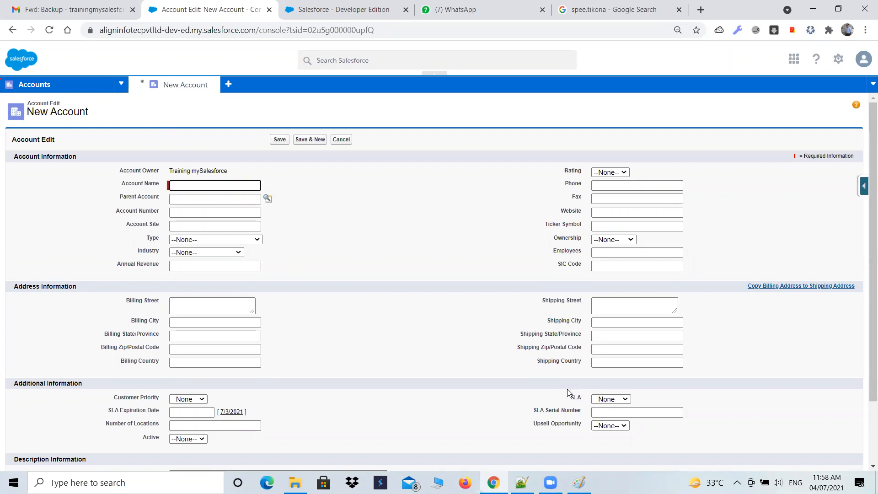
left_click(343, 10)
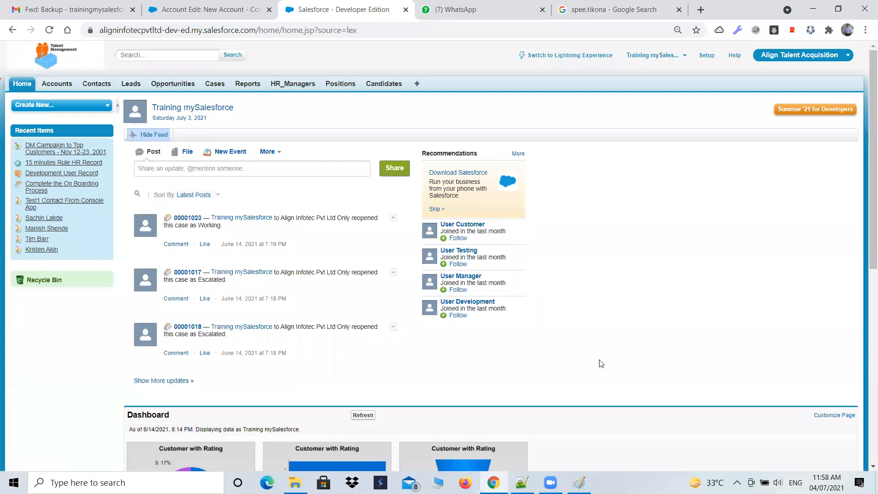
left_click(203, 10)
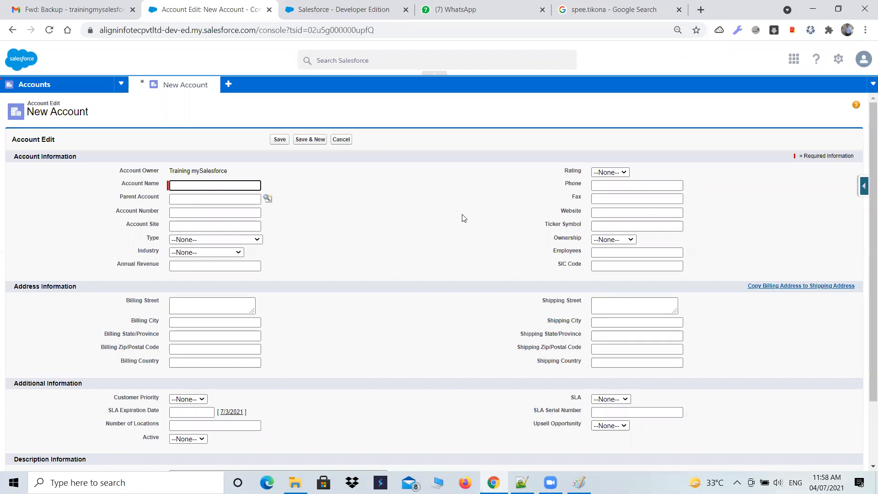
left_click(311, 5)
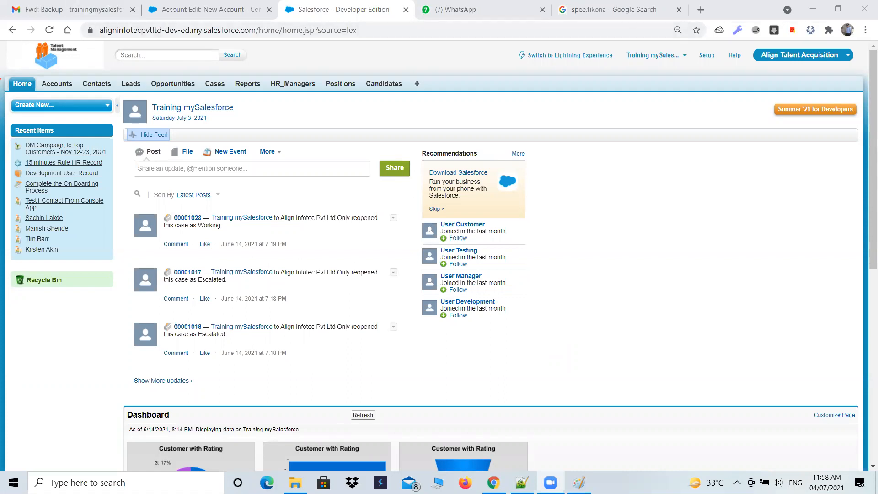
Switch to Notepad++ and review the two assignments in 102-Admin.txt, highlighting the Hiring Manager rule's 15 Minutes delay
left_click(579, 482)
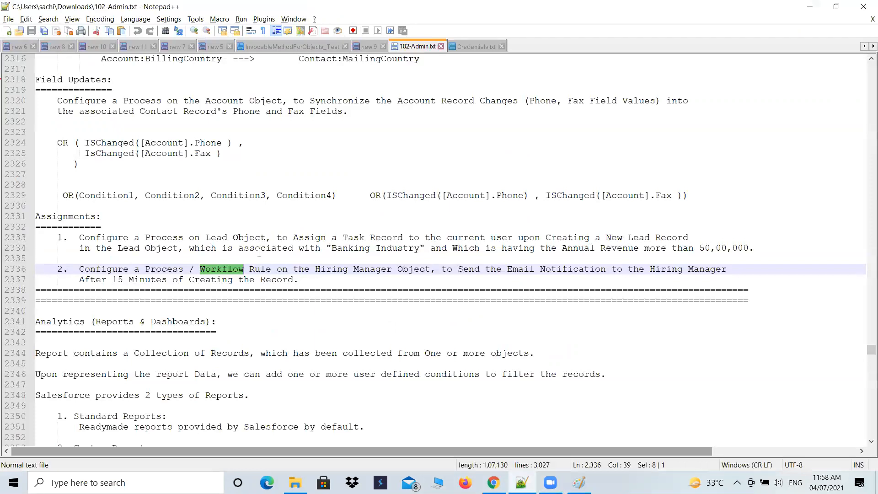
left_click(820, 261)
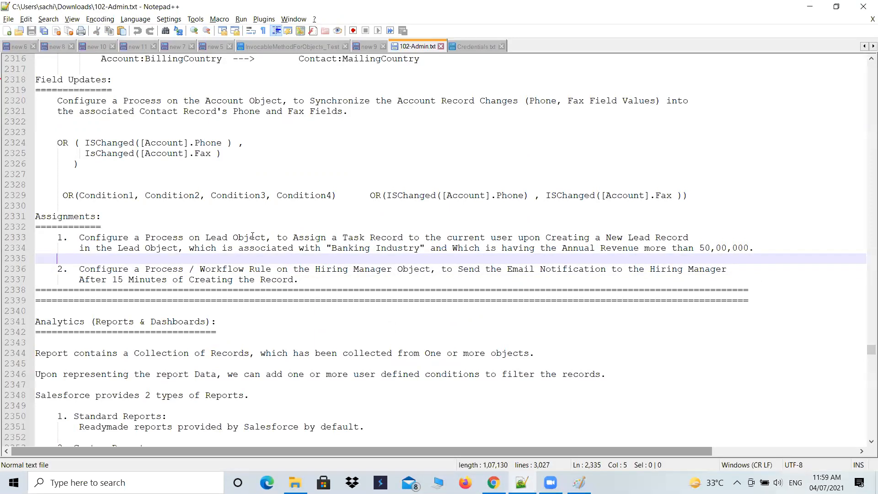
left_click_drag(90, 237, 760, 277)
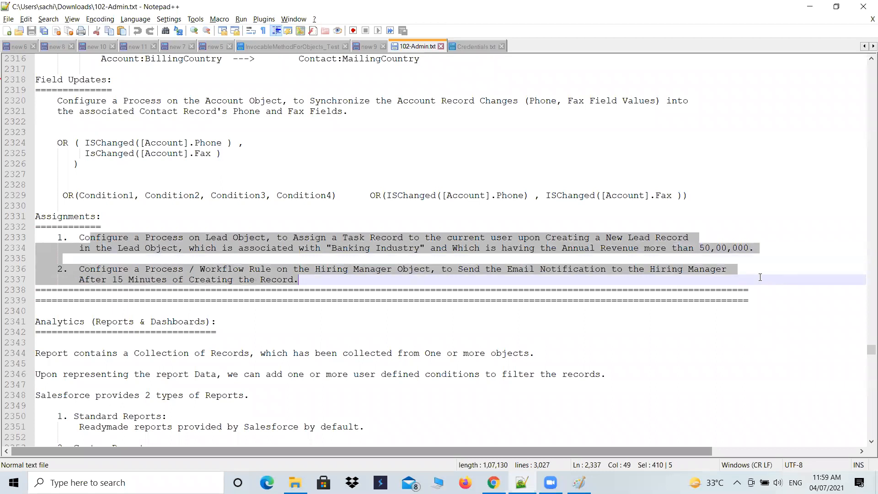
left_click(289, 258)
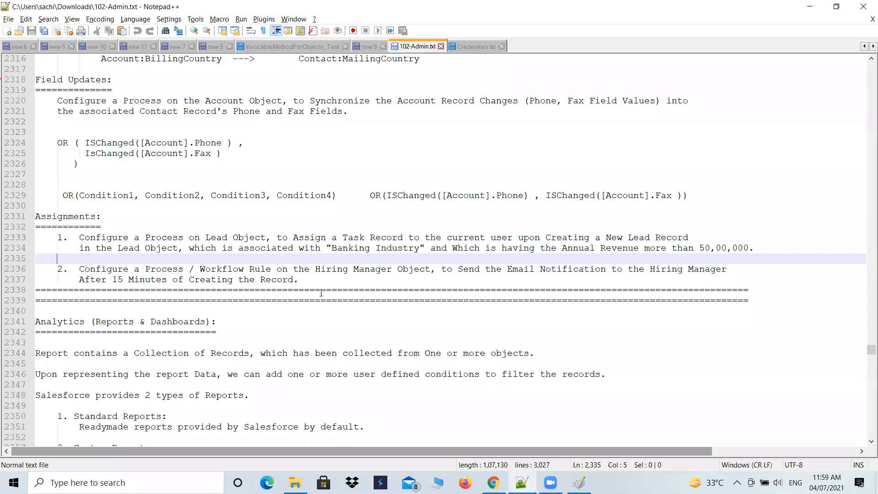
left_click_drag(320, 281, 57, 258)
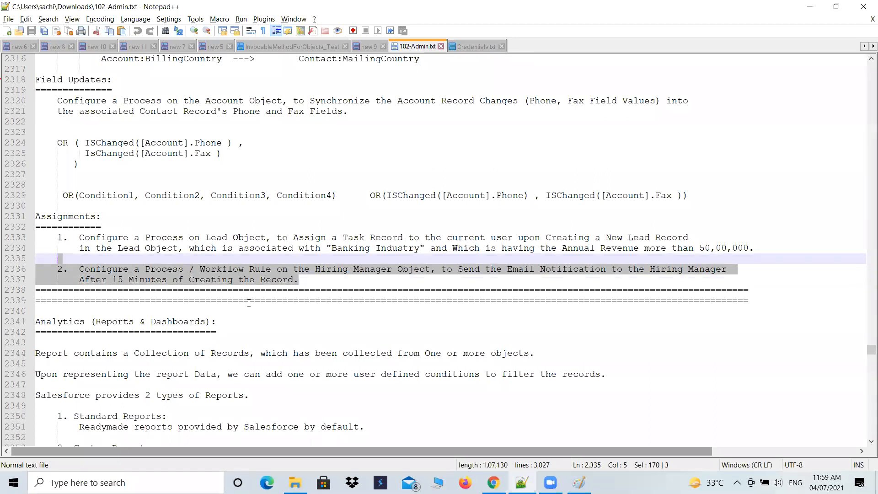
left_click(212, 270)
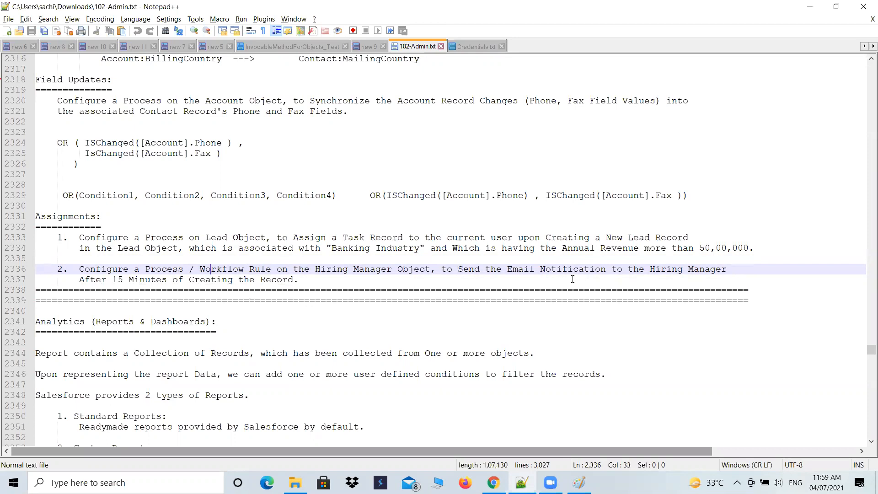
left_click_drag(79, 279, 317, 284)
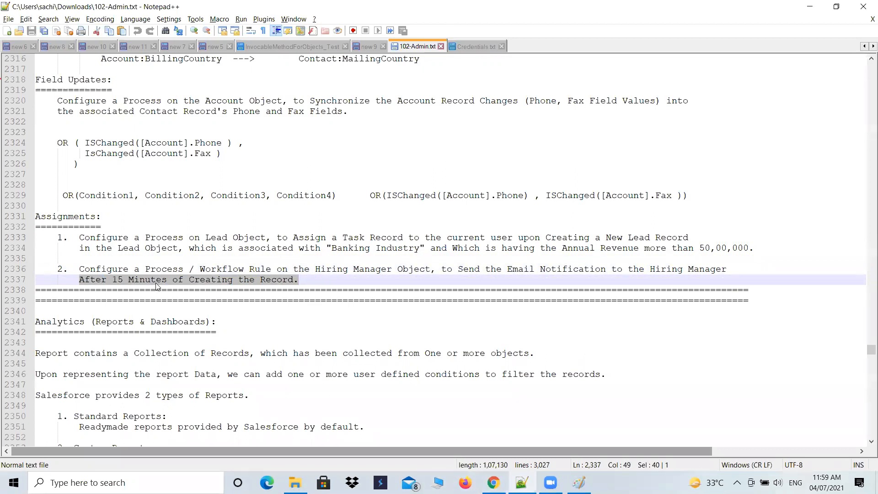
left_click_drag(112, 280, 167, 281)
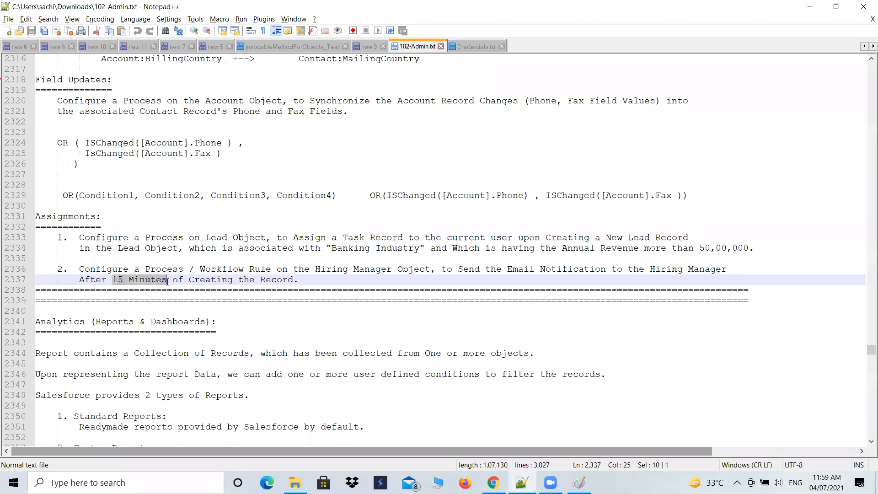
Switch to Chrome and open the All Workflow Rules list in Salesforce Setup, with the browser zoom set to 100%
left_click(493, 482)
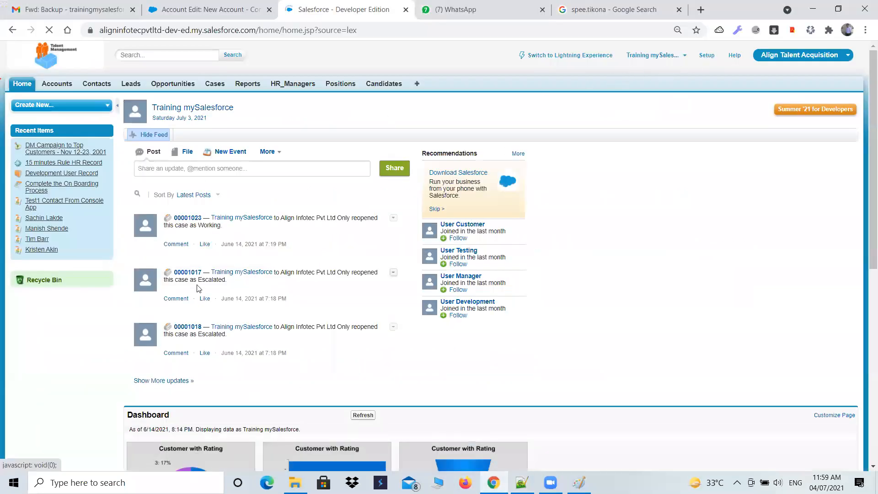
scroll(145, 249, "down", 3)
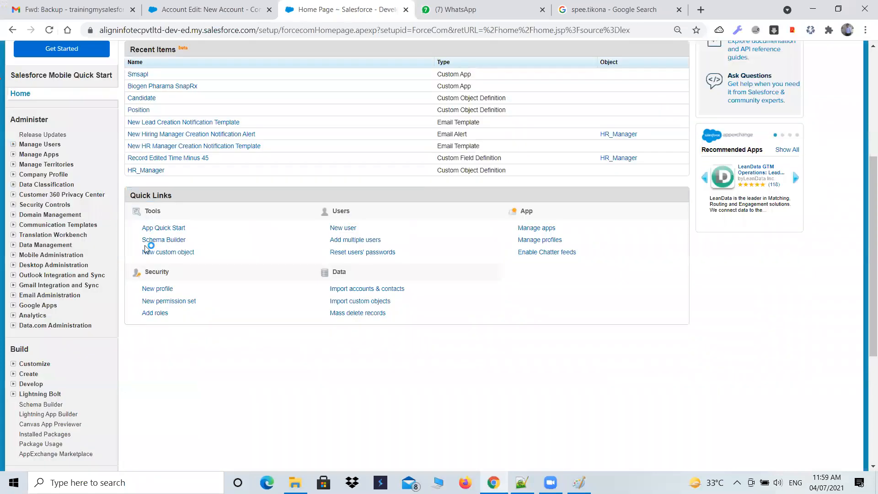
key("ctrl+plus")
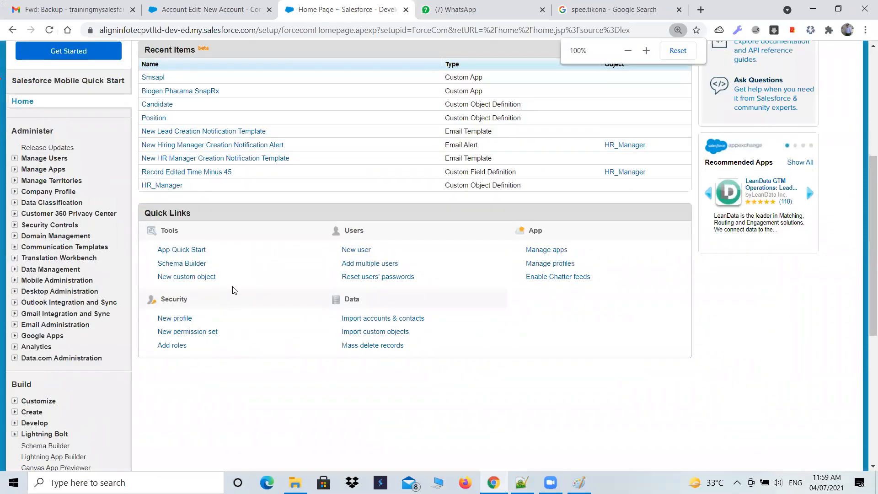
scroll(28, 348, "down", 1)
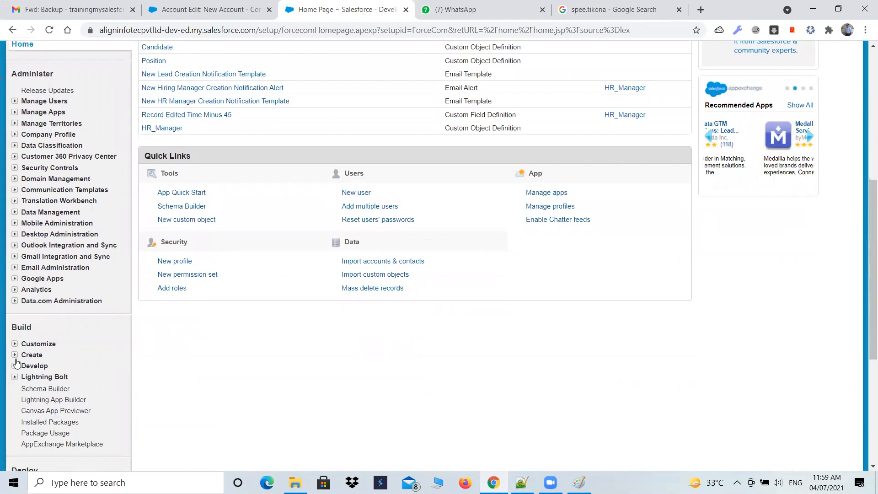
left_click(15, 356)
scroll(15, 354, "down", 3)
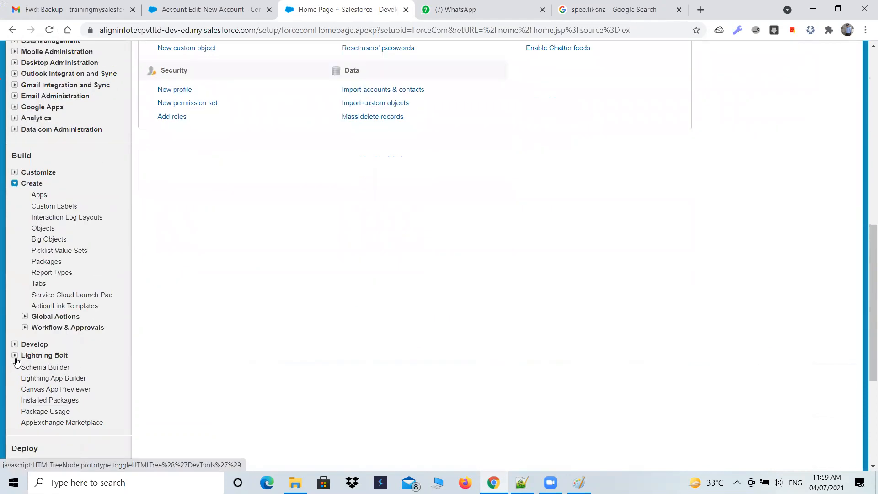
left_click(25, 327)
left_click(55, 339)
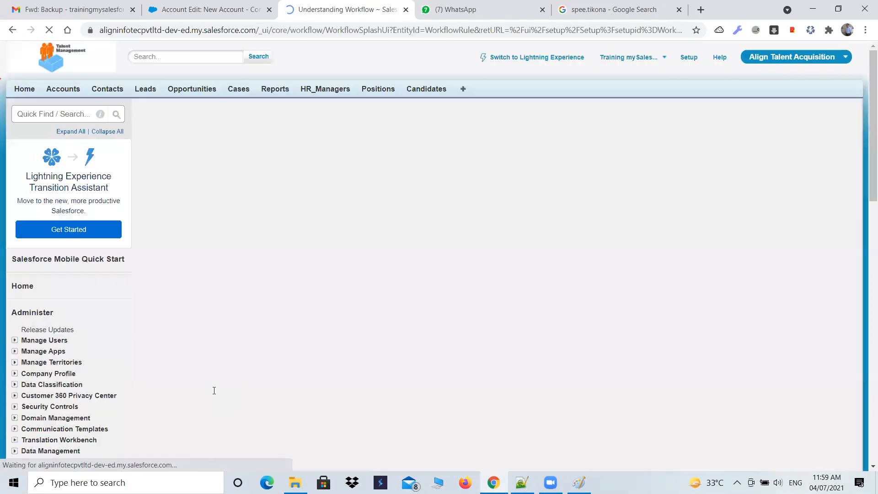
scroll(151, 244, "down", 5)
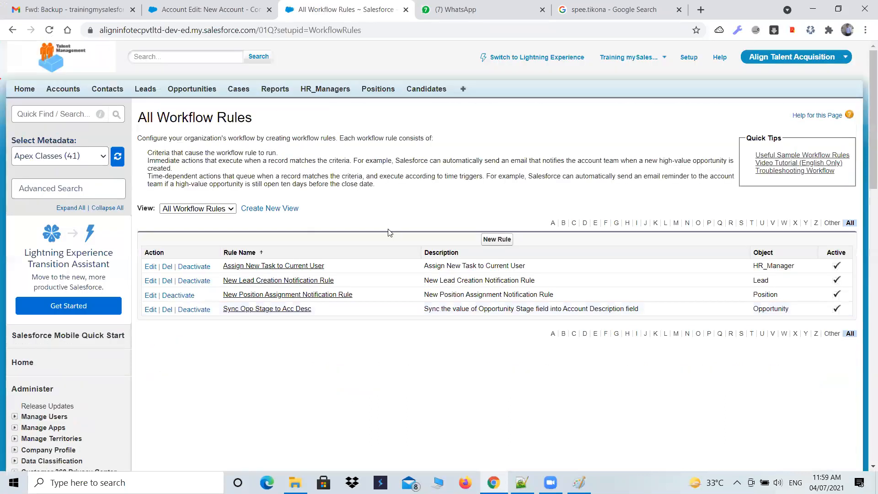
Start a new workflow rule on the Account object, examine its evaluation and rule criteria, and return to the object selection
left_click(492, 239)
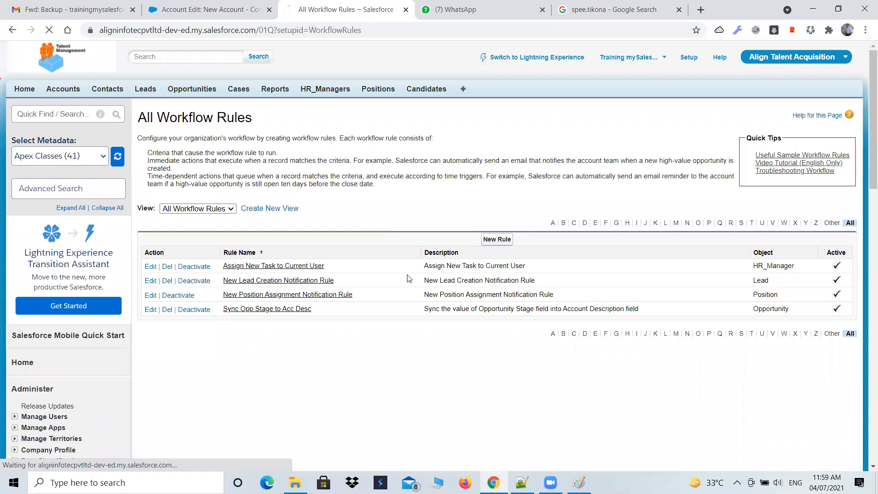
left_click(402, 223)
left_click(382, 242)
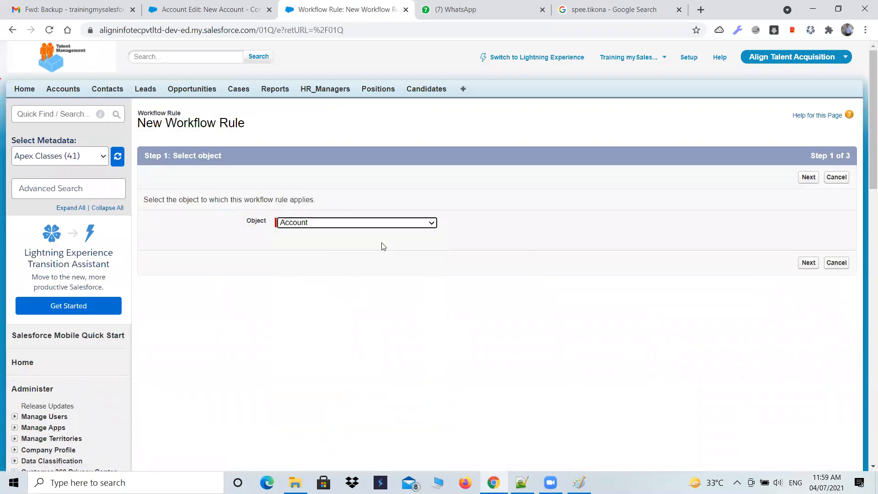
left_click(805, 263)
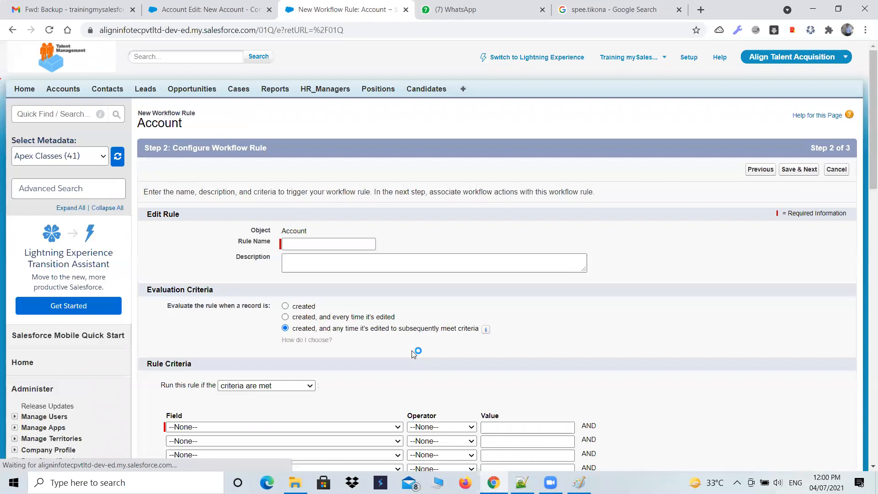
scroll(412, 350, "down", 4)
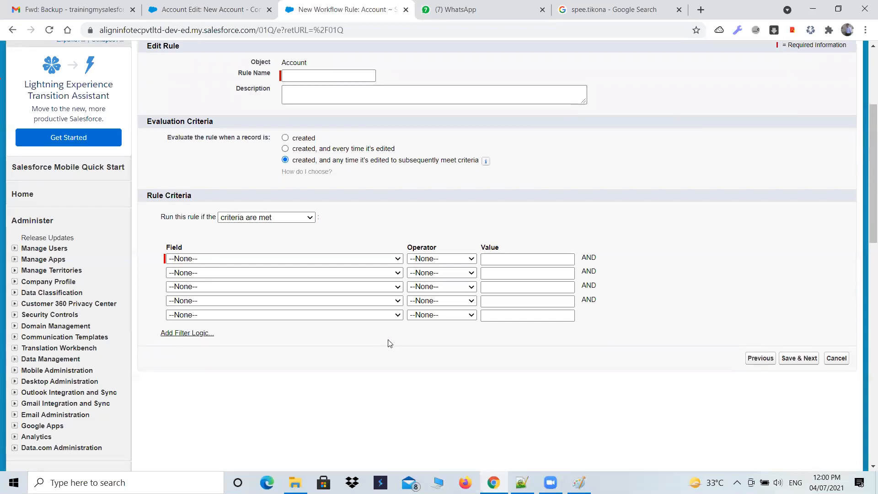
scroll(389, 343, "up", 4)
left_click(12, 30)
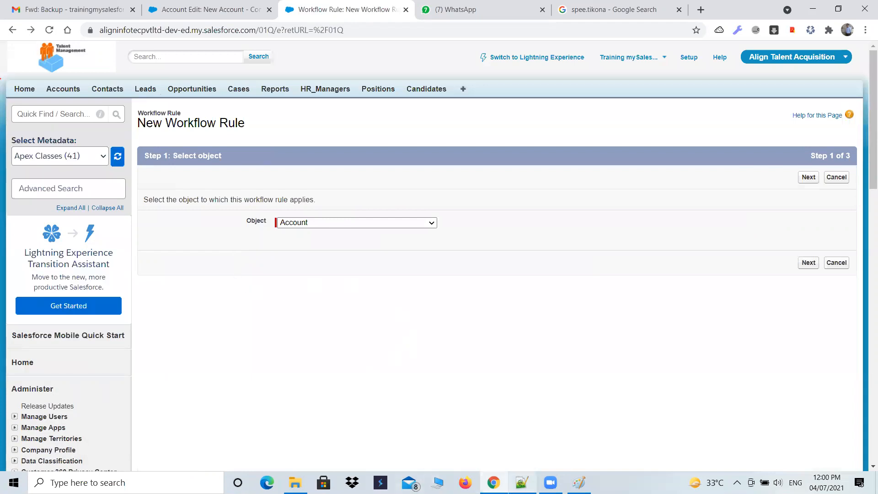
Switch back to Notepad++ and reselect "15 Minutes" in the second assignment of 102-Admin.txt
left_click(522, 482)
scroll(163, 323, "down", 1)
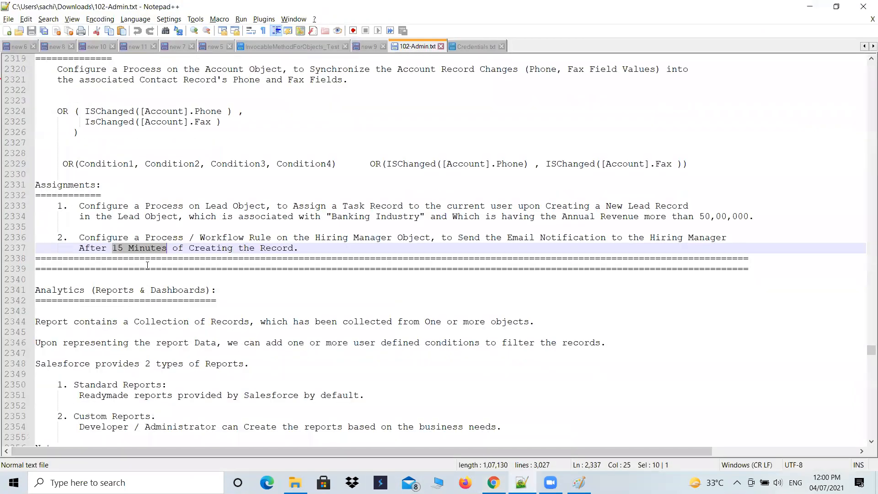
left_click(144, 259)
left_click_drag(114, 247, 168, 248)
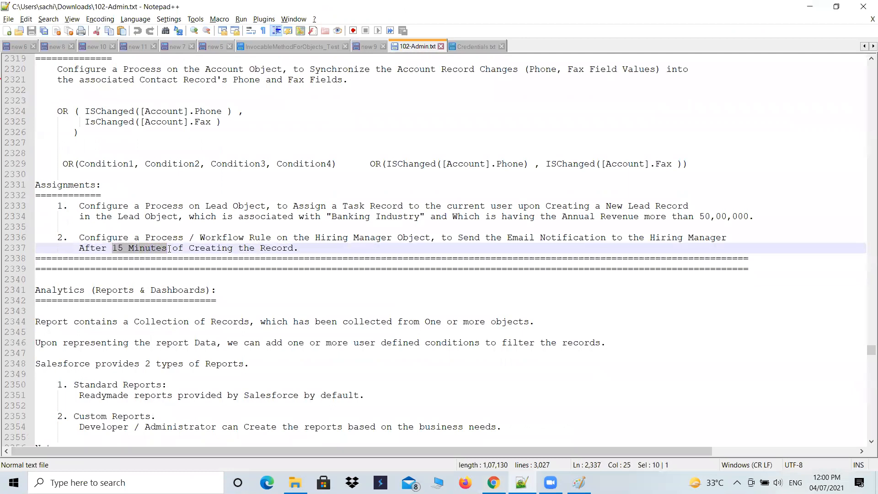
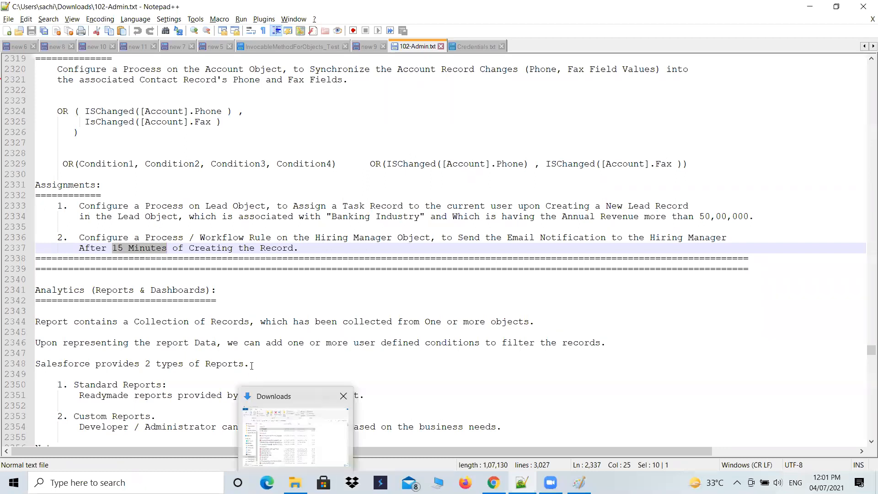
Review the second assignment in 102-Admin.txt, highlighting its Process, Workflow and Hiring Manager wording
left_click(306, 248)
left_click_drag(292, 247, 79, 238)
left_click(259, 271)
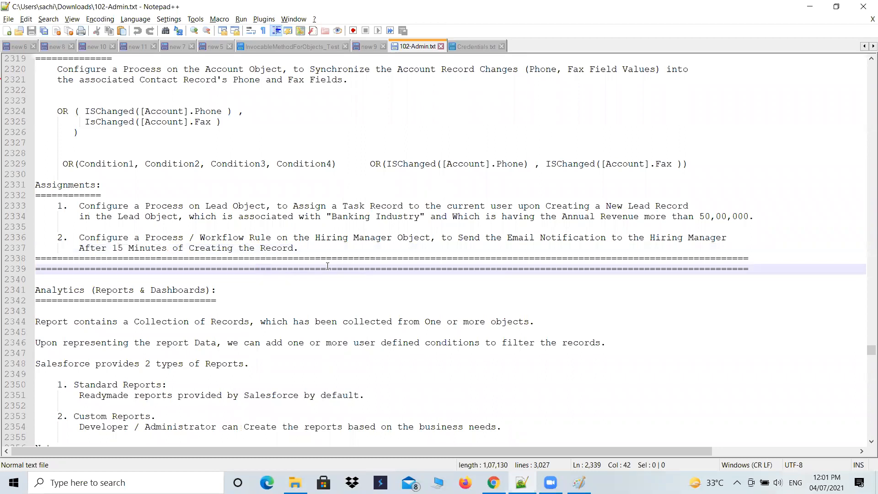
double_click(215, 238)
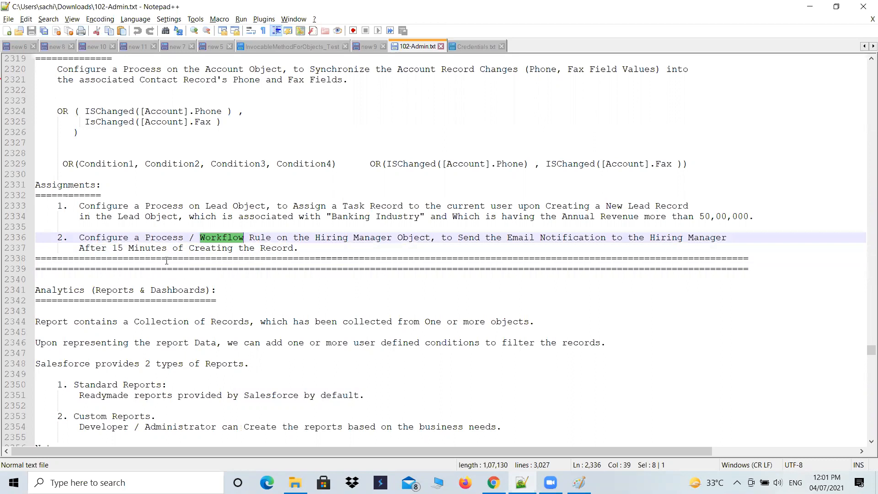
double_click(165, 237)
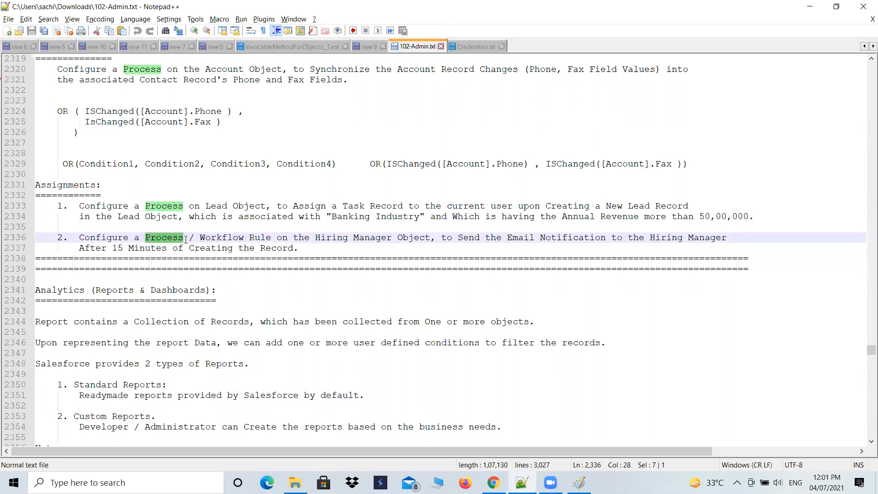
key("ctrl+shift+F3")
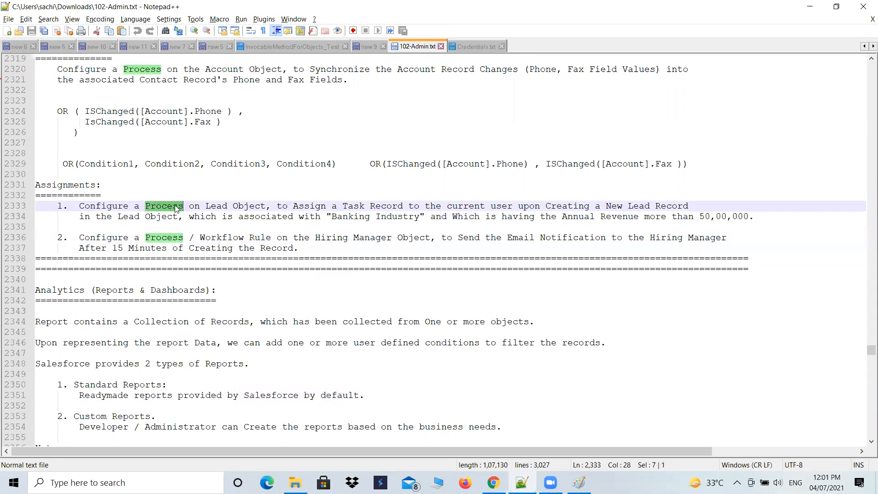
double_click(222, 238)
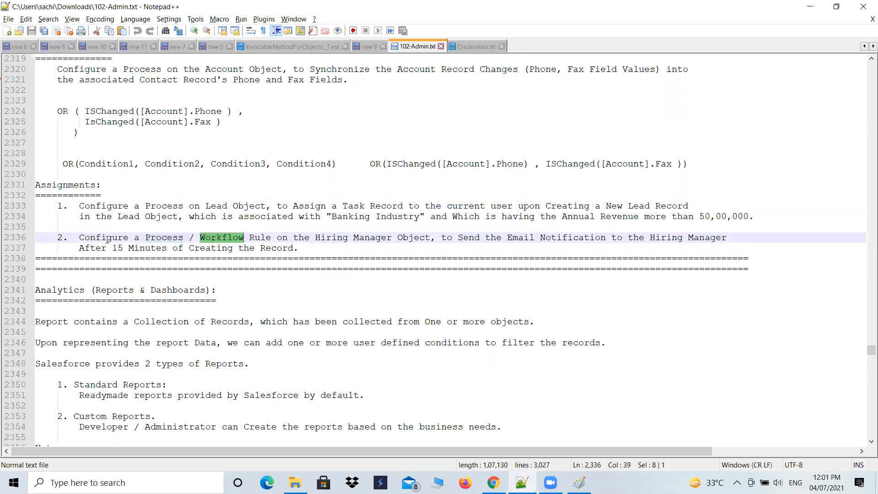
left_click_drag(79, 247, 250, 269)
left_click_drag(316, 237, 408, 237)
Switch to Chrome, choose HR_Manager as the new workflow rule's object and continue to the rule configuration
left_click(463, 481)
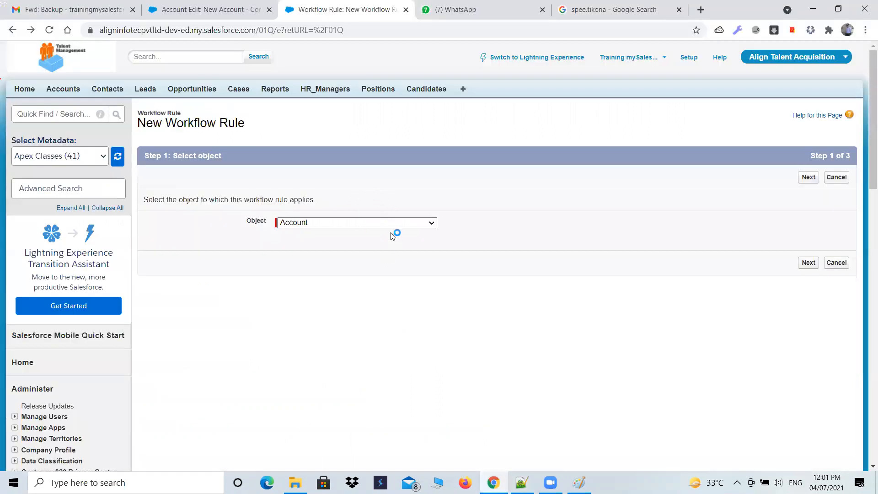
left_click(393, 224)
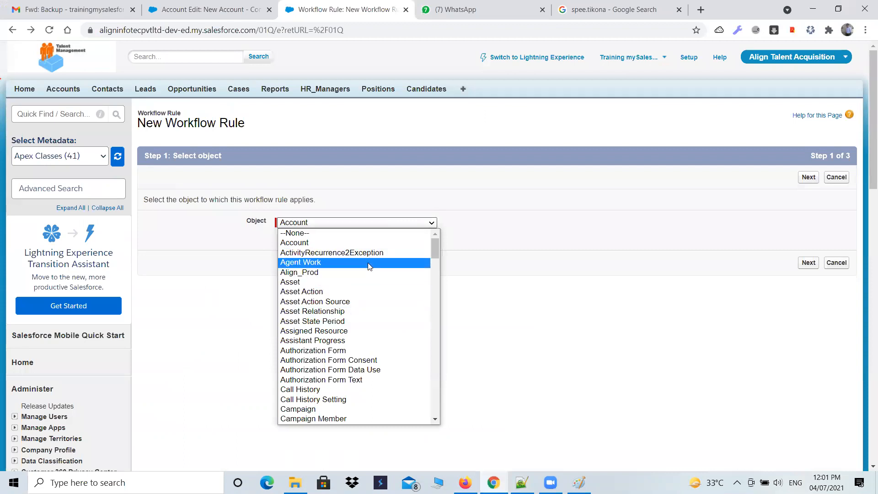
key("h")
key("Return")
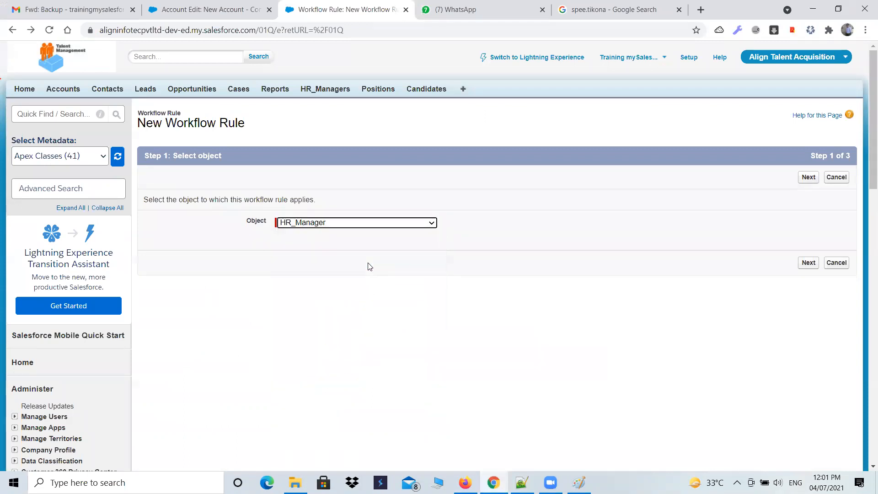
left_click(807, 176)
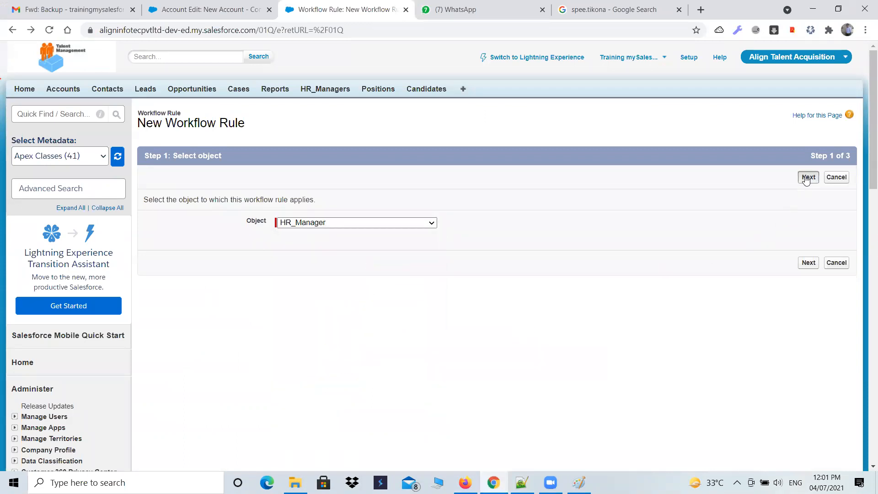
Name the rule "Email Notification to the Hiring Manager After 15 Minutes of Creating the Record", copying the text from the assignment in Notepad++
left_click(325, 243)
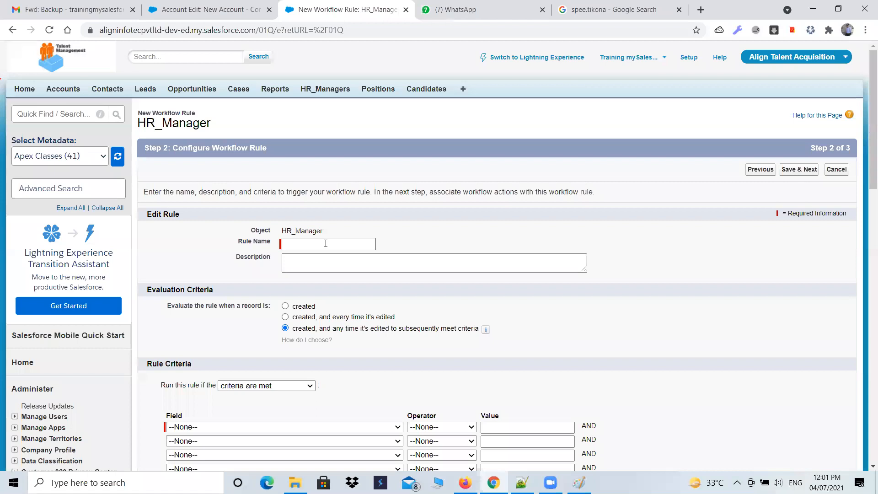
key("alt+Tab")
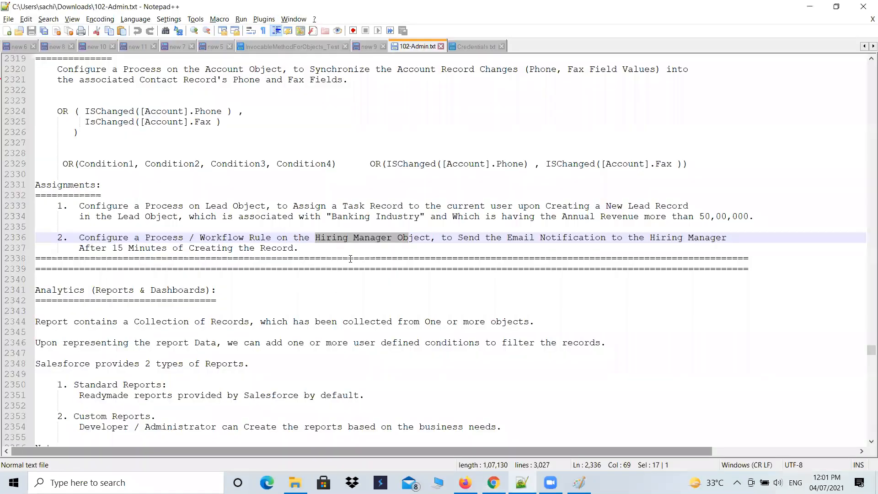
left_click(416, 256)
left_click_drag(458, 237, 541, 237)
left_click(731, 237, "shift")
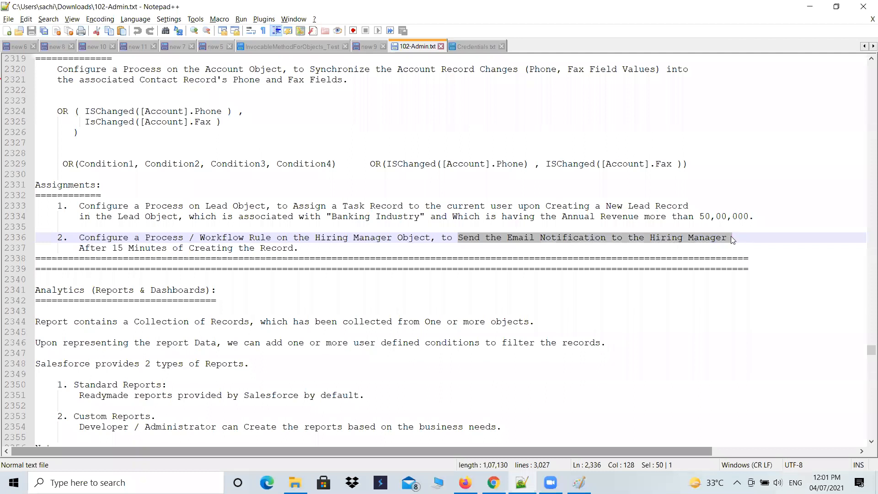
left_click(540, 278)
left_click_drag(507, 237, 511, 252)
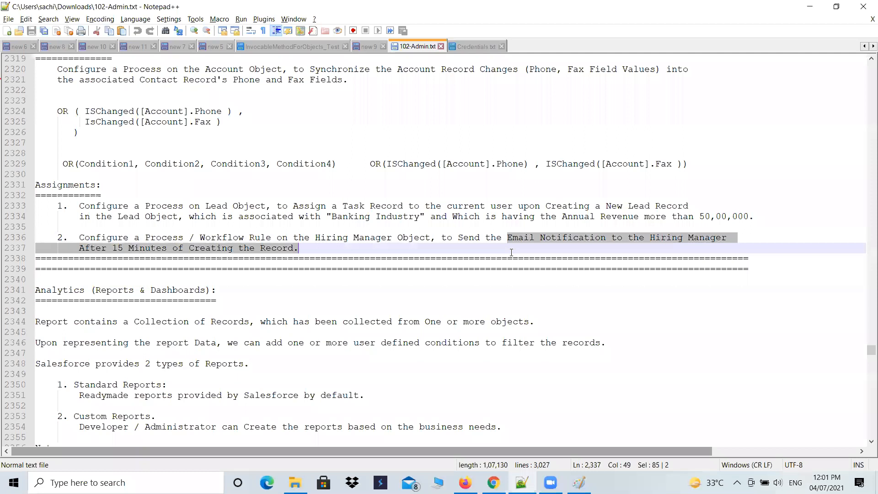
key("shift+Left")
key("alt+Tab")
left_click(342, 242)
key("ctrl+v")
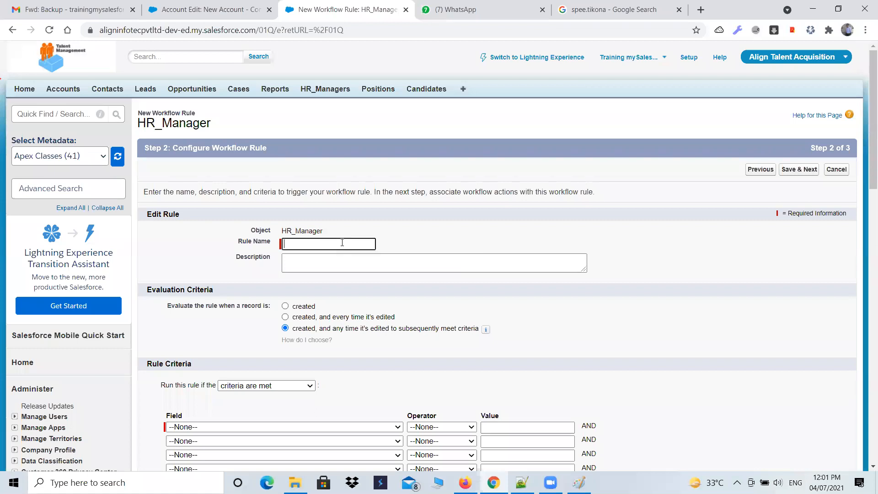
key("Tab")
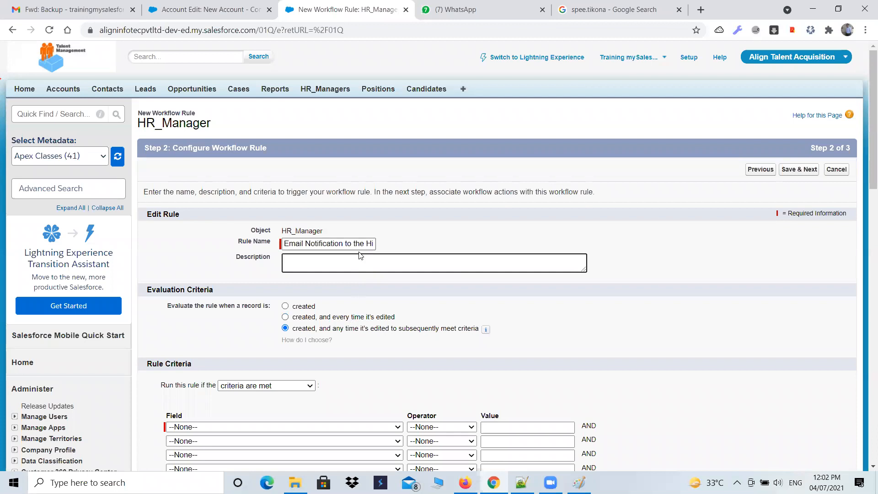
Set the workflow rule's evaluation criteria to run only when a record is created
scroll(301, 302, "down", 1)
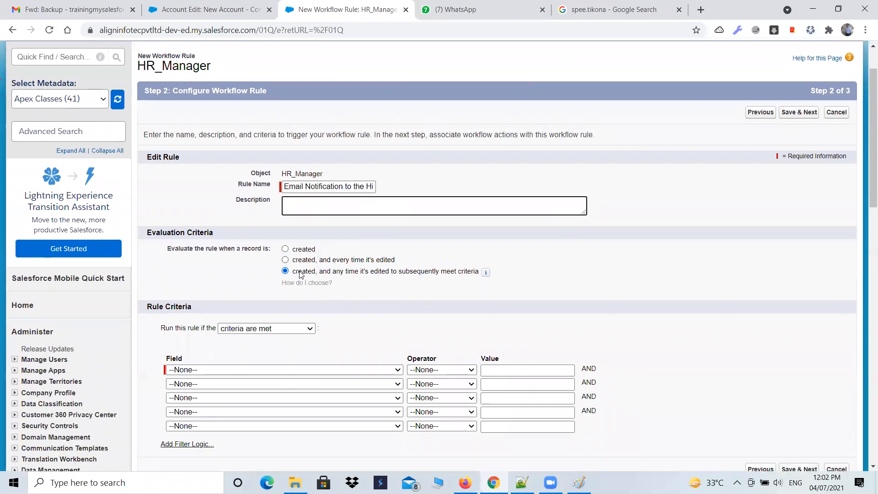
left_click(300, 260)
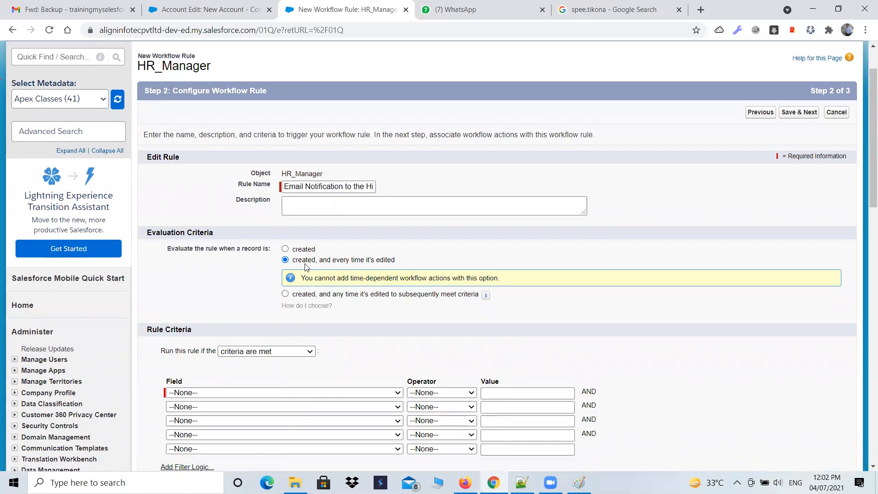
left_click(291, 251)
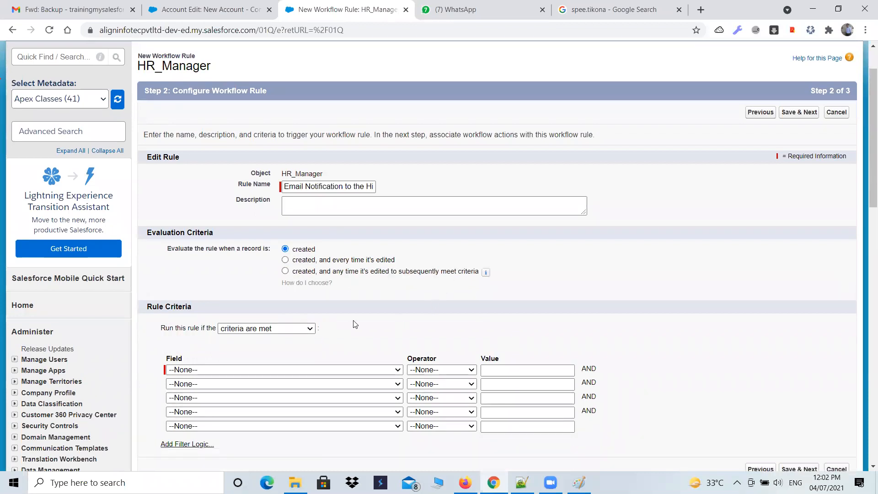
Set the rule criterion to HR_Manager: HR Email ID not equal to a blank value, and save the rule to continue
scroll(355, 325, "down", 1)
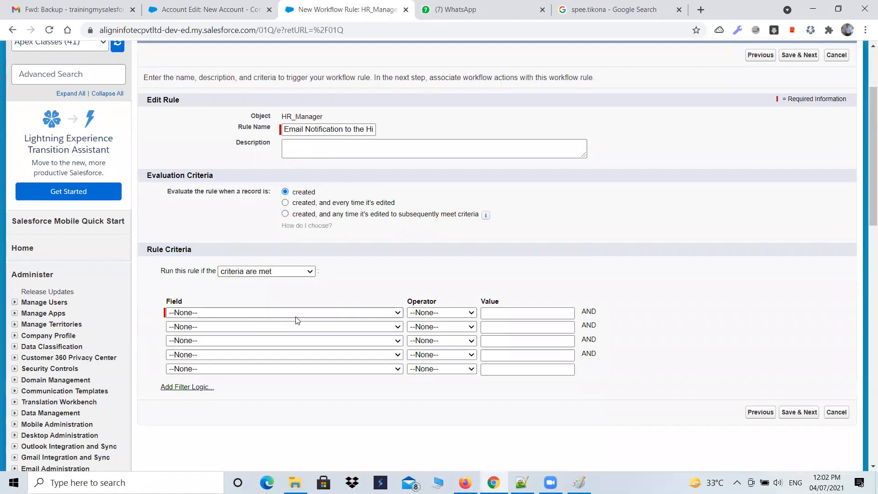
left_click(312, 315)
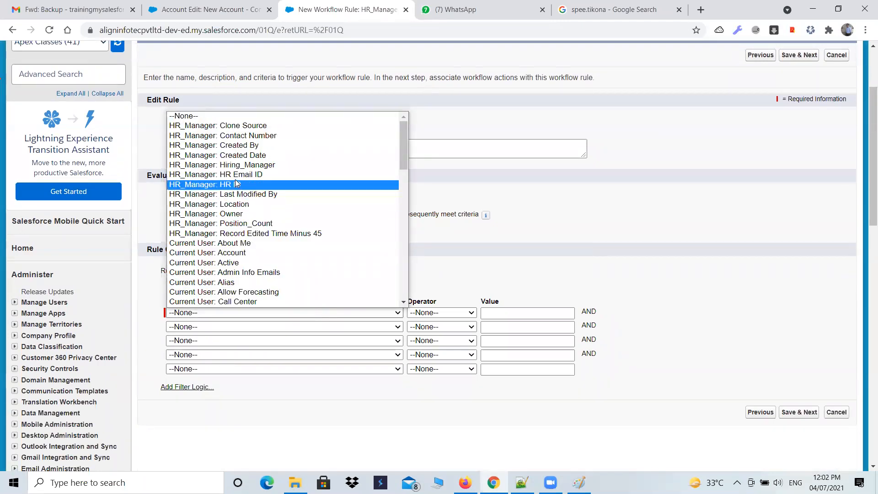
left_click(246, 175)
left_click(441, 313)
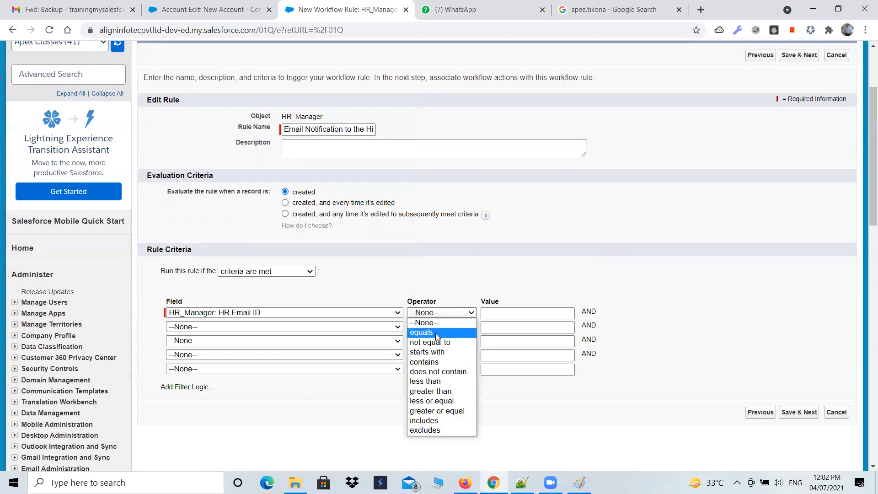
left_click(438, 346)
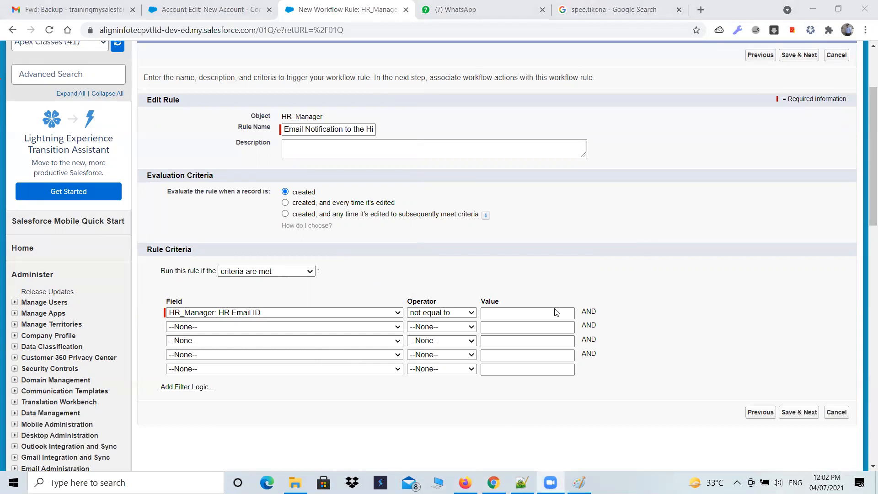
left_click(799, 412)
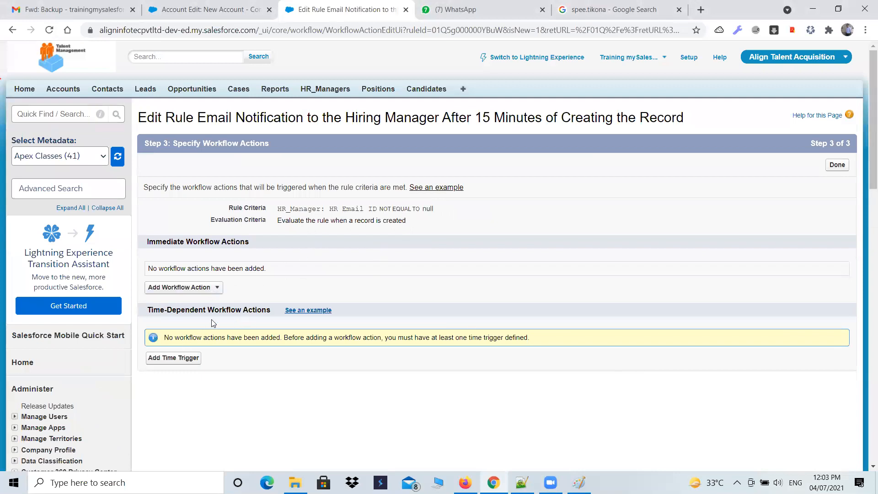
Try to add a time trigger of 0.5 Hours After Rule Trigger Date to the workflow rule
left_click(182, 359)
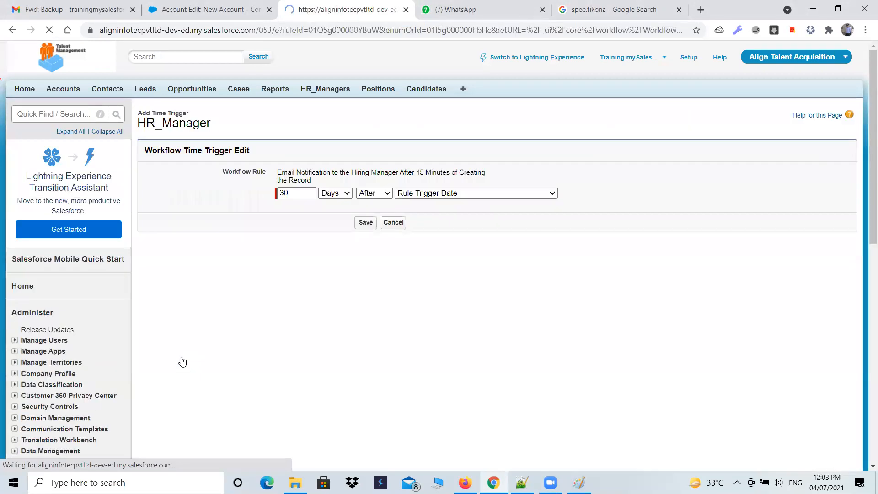
left_click_drag(299, 193, 269, 194)
type("1")
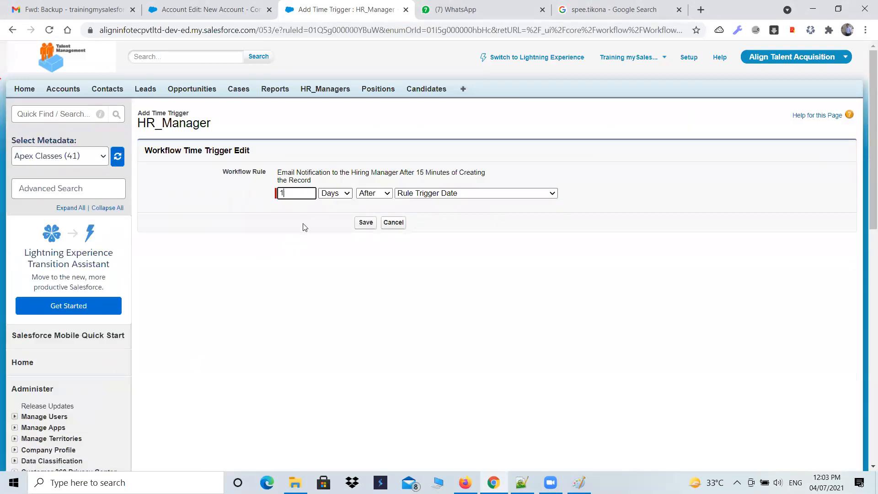
left_click(346, 193)
left_click(342, 207)
left_click(296, 193)
key("BackSpace")
type("0.5")
left_click(366, 222)
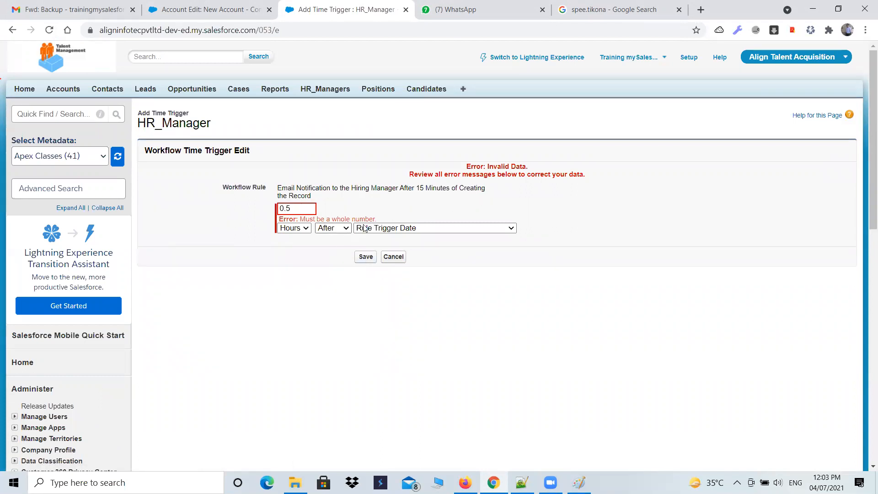
left_click_drag(377, 219, 301, 220)
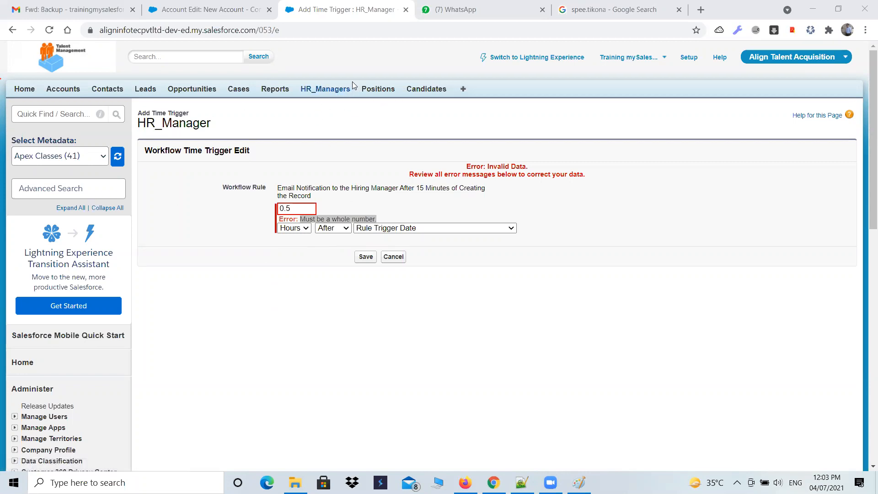
Start a new Formula custom field on the HR_Manager object and continue to the output type selection
left_click(335, 91)
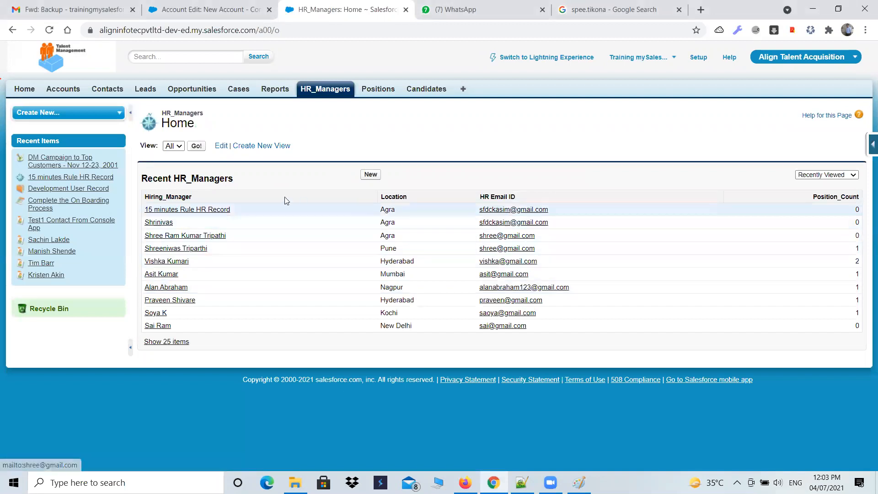
left_click(867, 145)
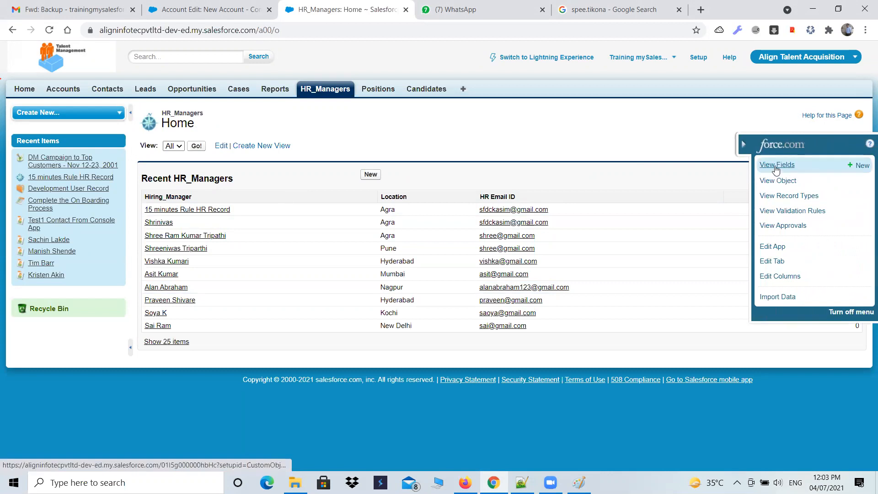
left_click(863, 165)
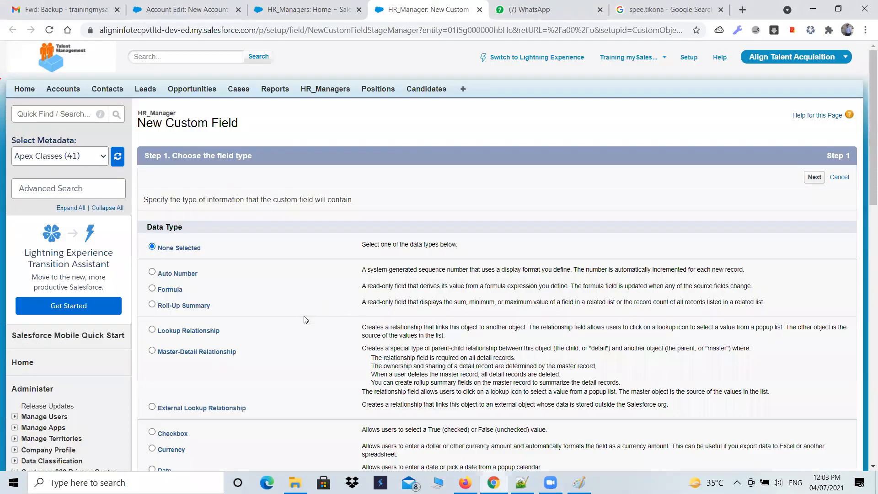
left_click(153, 289)
scroll(320, 297, "down", 1)
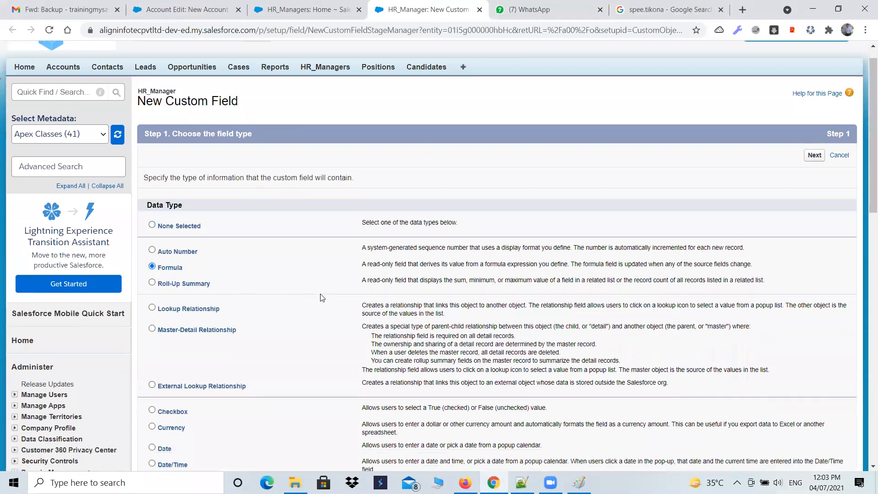
scroll(322, 298, "down", 5)
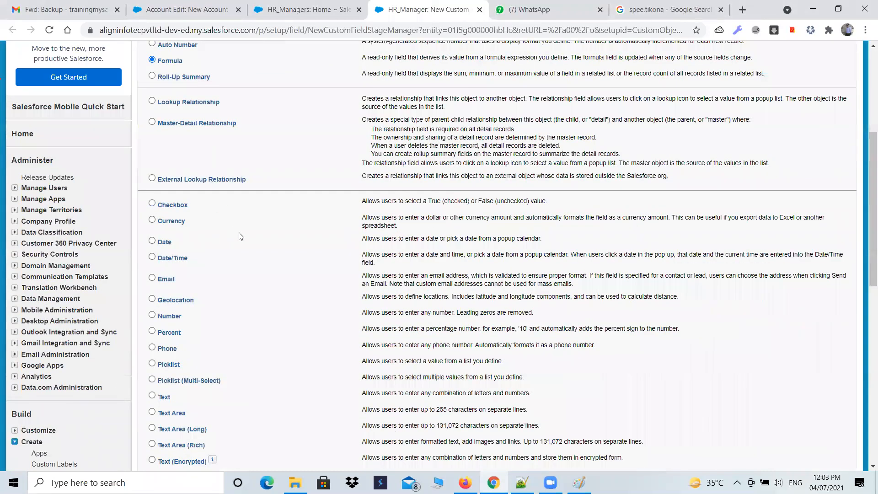
scroll(241, 236, "down", 8)
left_click(812, 237)
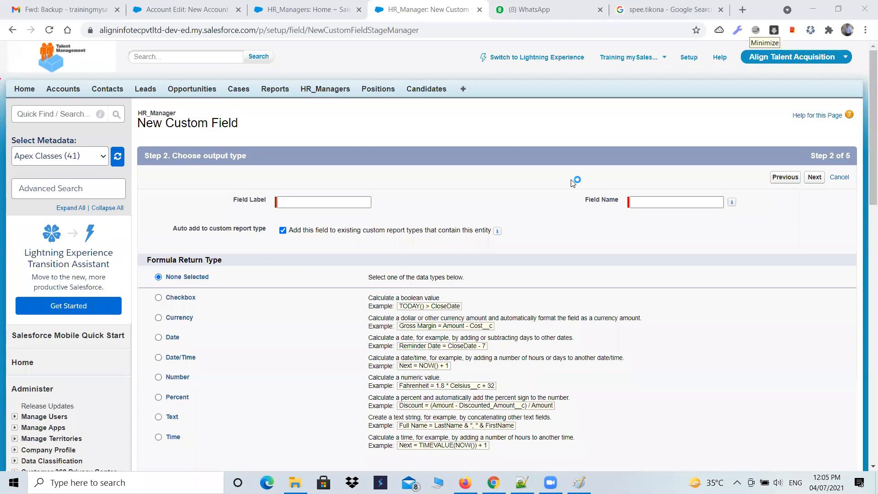
Return to the HR_Managers home page and collapse the force.com quick-access menu
left_click(285, 5)
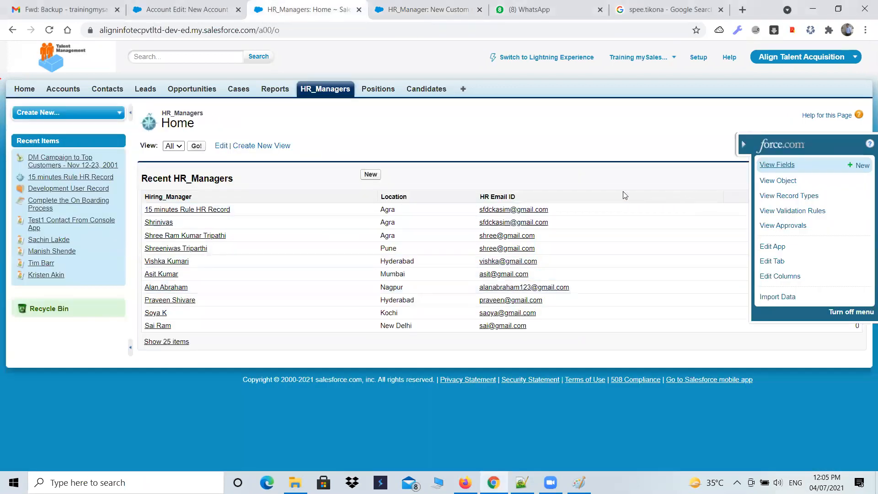
left_click(743, 145)
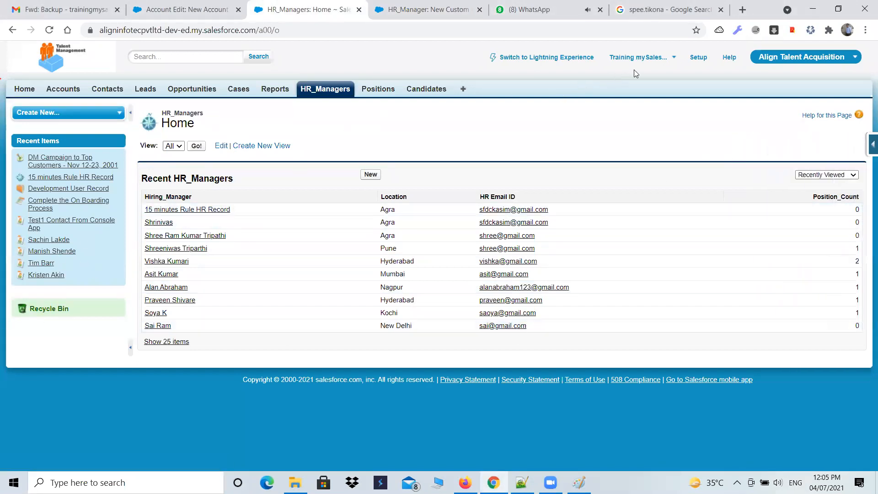
Open the list of all workflow rules in Setup, continuing past the Understanding Workflow introduction
left_click(697, 57)
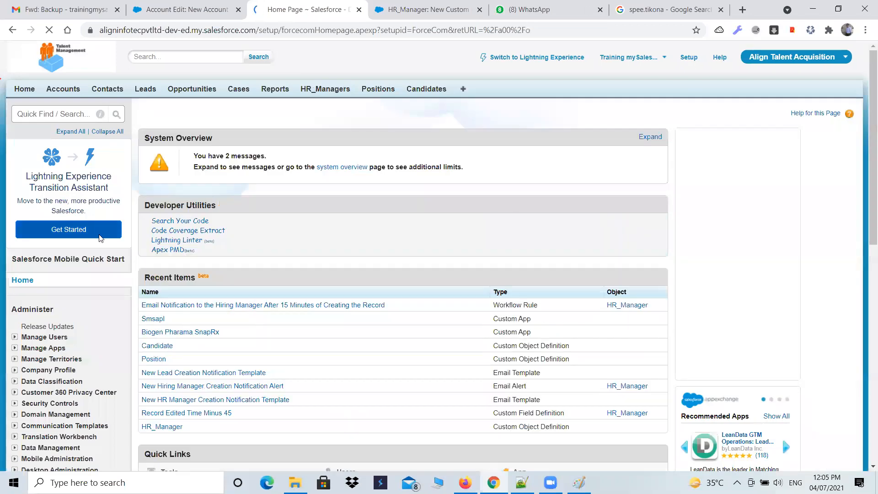
scroll(82, 275, "down", 4)
scroll(42, 206, "down", 9)
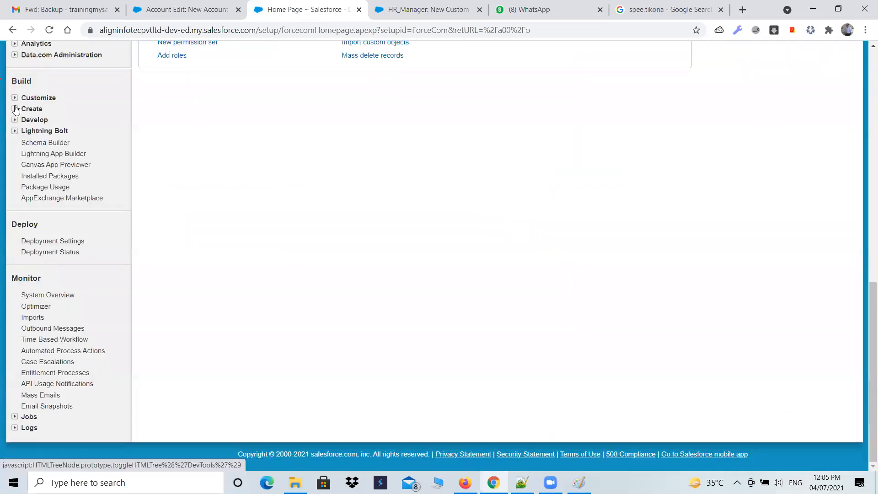
left_click(17, 108)
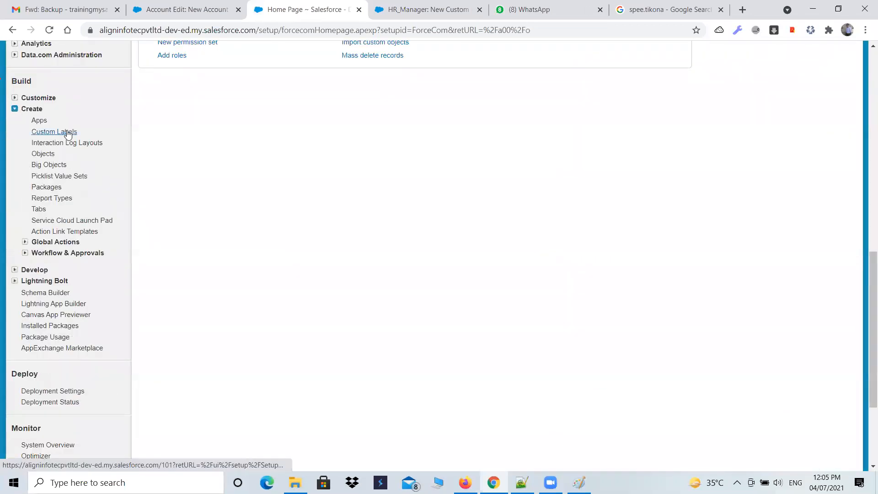
left_click(25, 252)
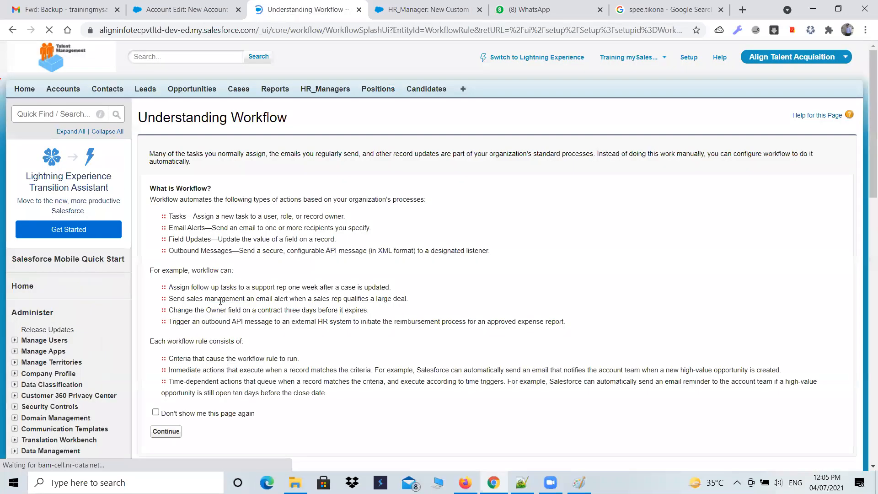
scroll(192, 256, "down", 5)
left_click(165, 204)
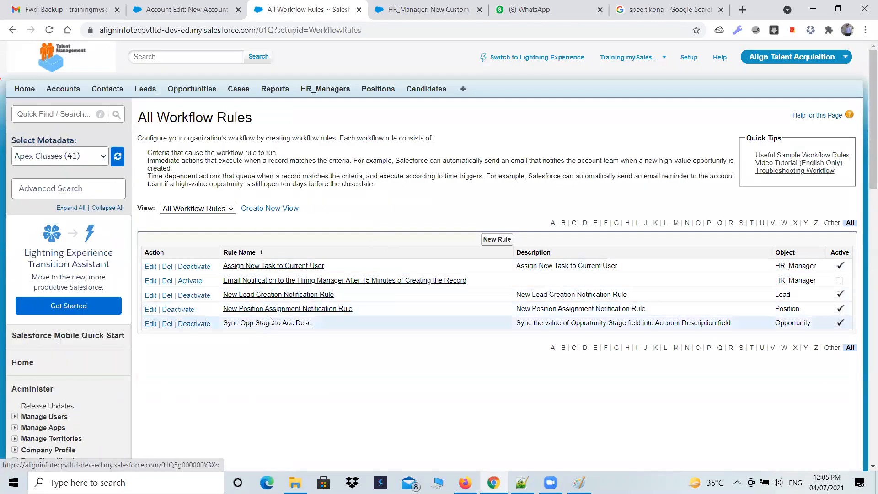
Start a new workflow rule on the HR_Manager object and continue to its configuration
left_click(420, 279)
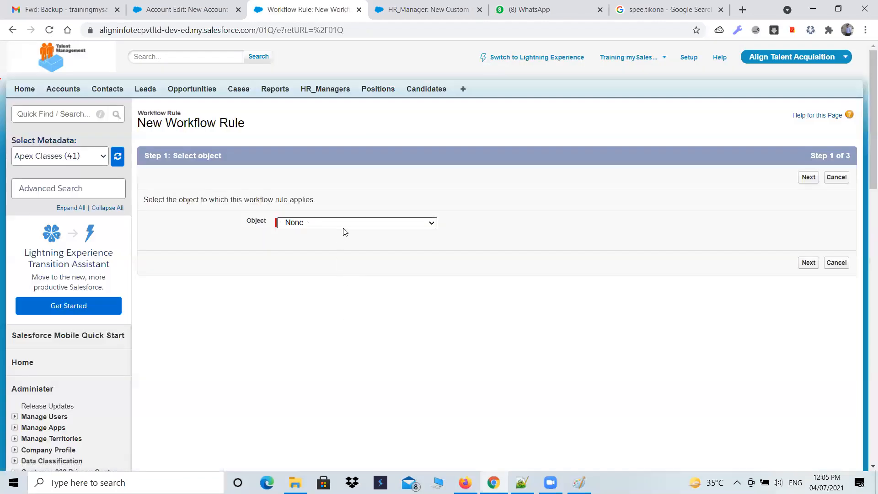
left_click(347, 222)
type("HR_Manager")
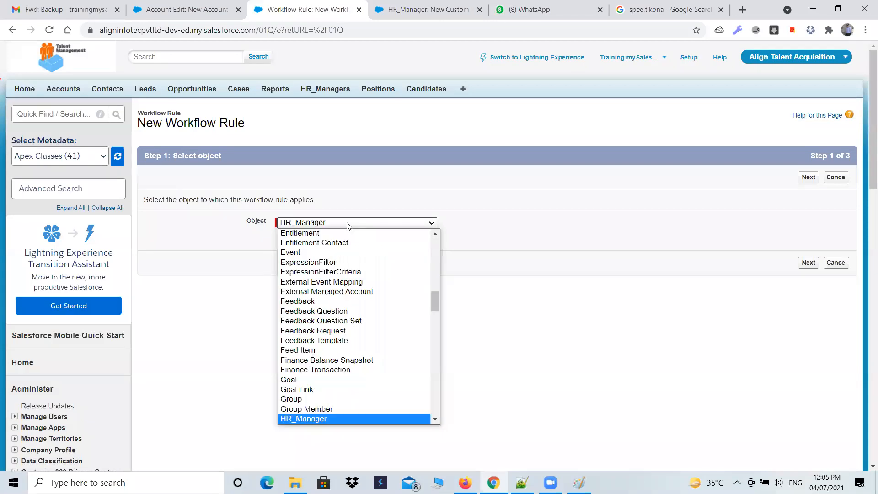
key("Return")
left_click(814, 175)
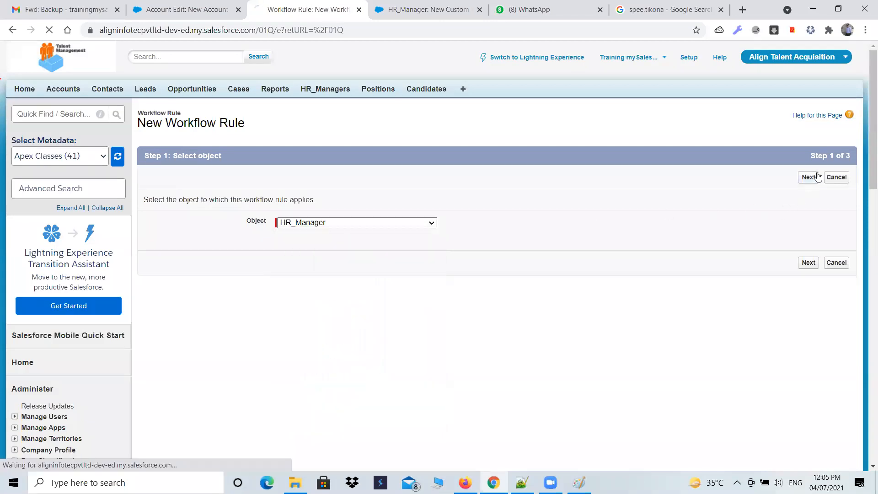
Name the rule "Email Notification to the Hiring Manager After 15 Minutes of Creating the Record" and evaluate it only when a record is created
left_click(342, 241)
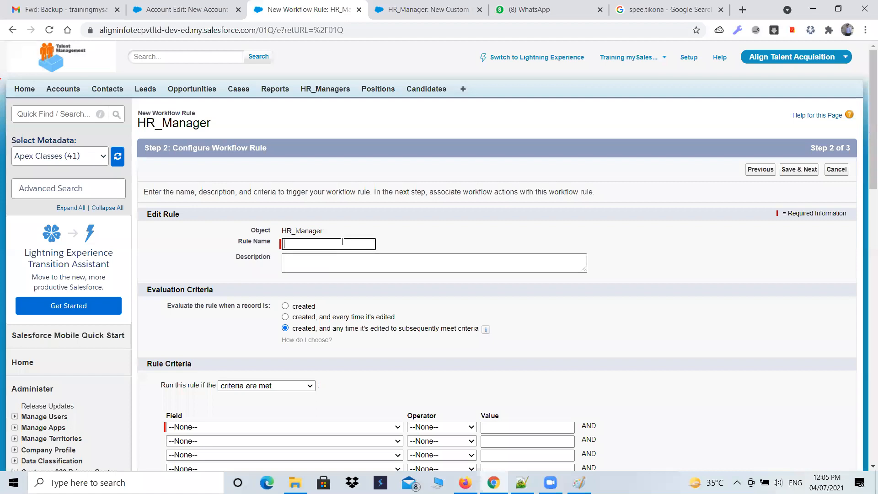
key("alt+Tab")
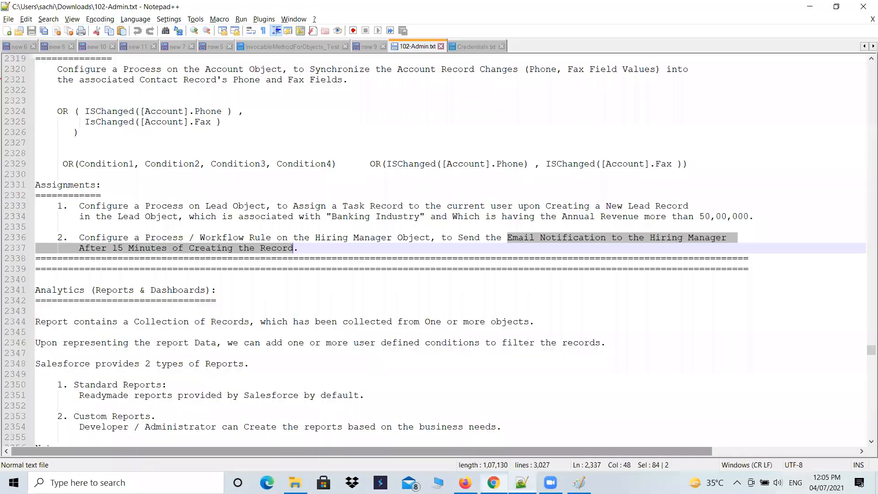
key("alt+Tab")
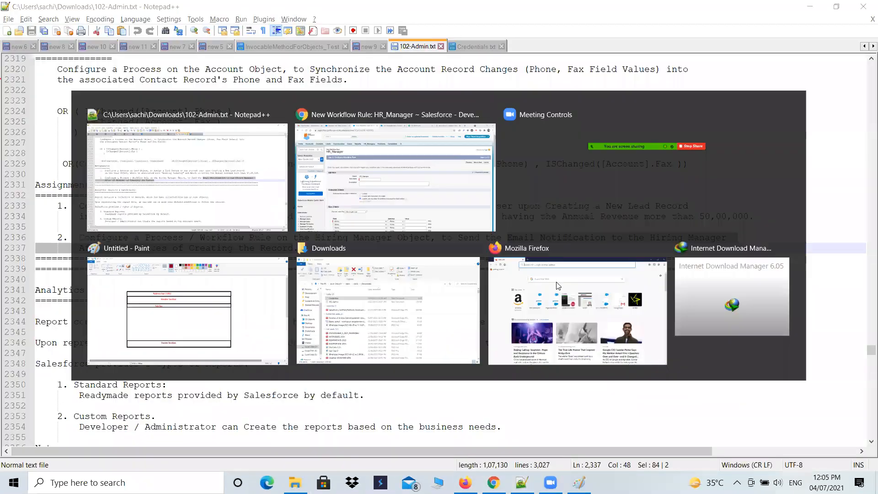
type("Email Notification to the Hiring Manager After 15 Minutes of Creating the Record")
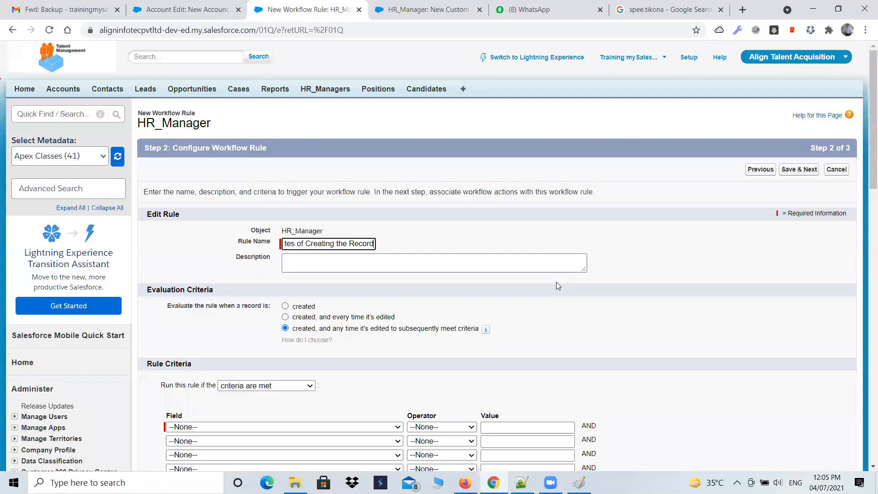
left_click(307, 306)
Set the rule criterion to HR_Manager: HR Email ID not equal to a blank value and try to save the rule
scroll(499, 310, "down", 1)
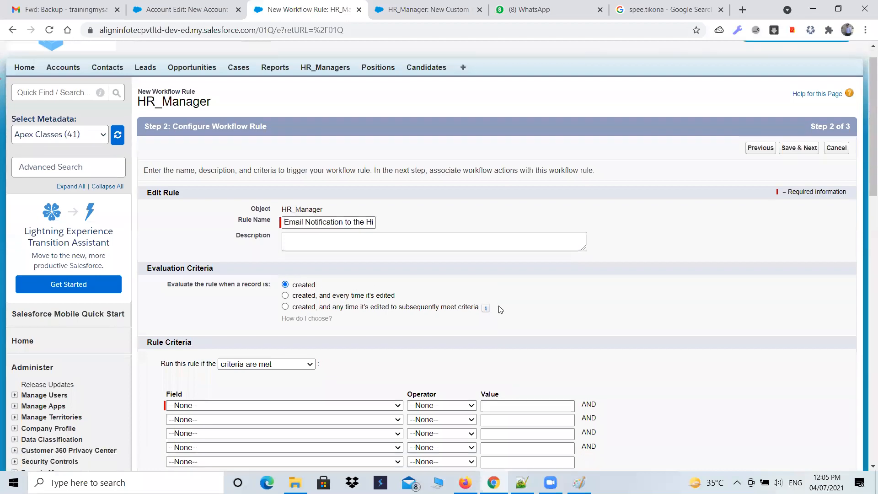
scroll(500, 310, "down", 2)
left_click(244, 313)
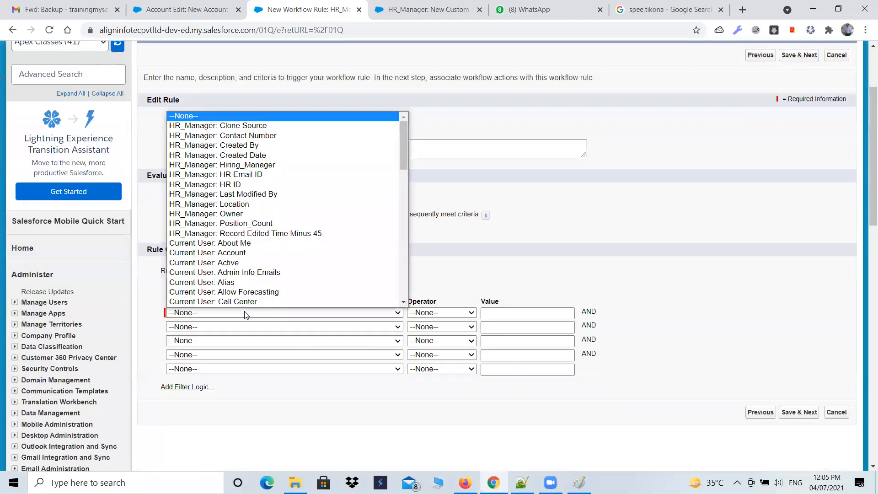
left_click(267, 176)
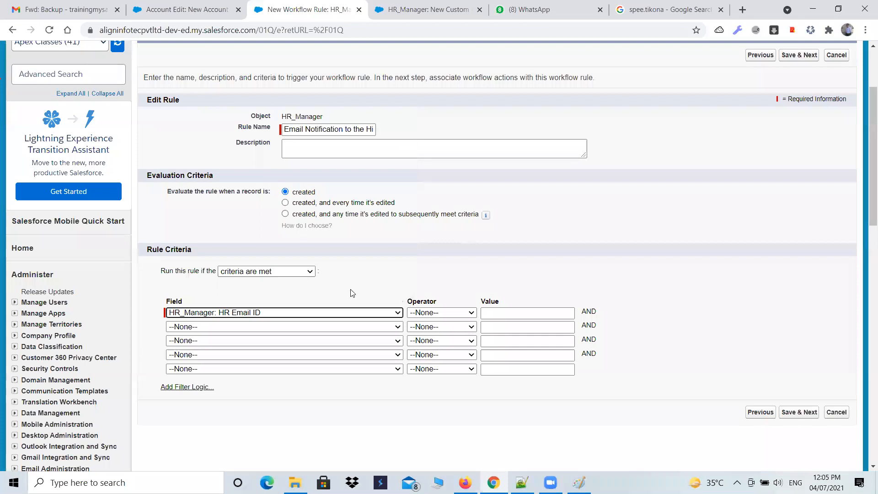
left_click(434, 315)
left_click(440, 342)
left_click(788, 412)
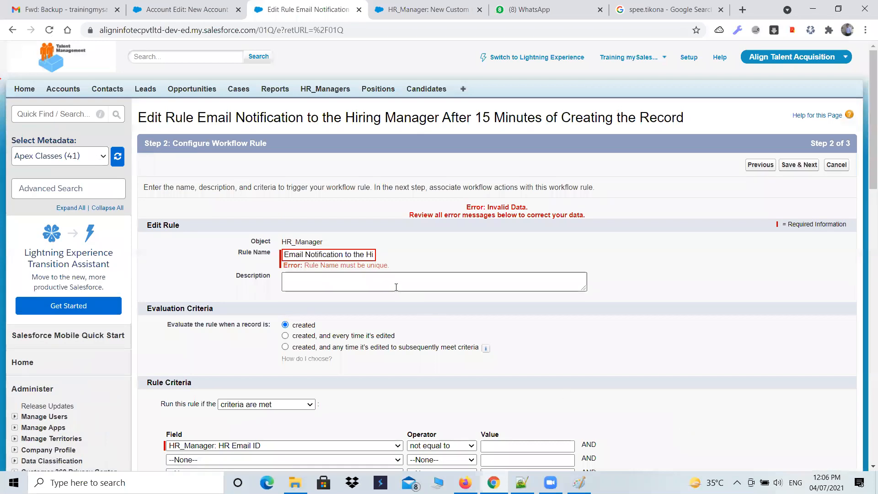
Shorten the rule name to "Email Notification Hiring Manager After 15 Minutes of Creating the Record" and save to reach the workflow actions
left_click(364, 256)
key("BackSpace")
key("BackSpace")
key("BackSpace")
key("BackSpace")
key("BackSpace")
key("BackSpace")
key("BackSpace")
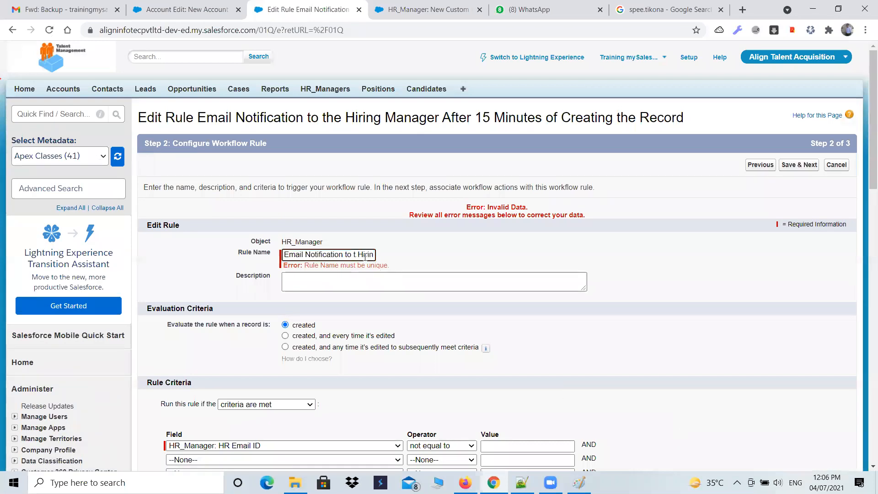
scroll(662, 294, "down", 5)
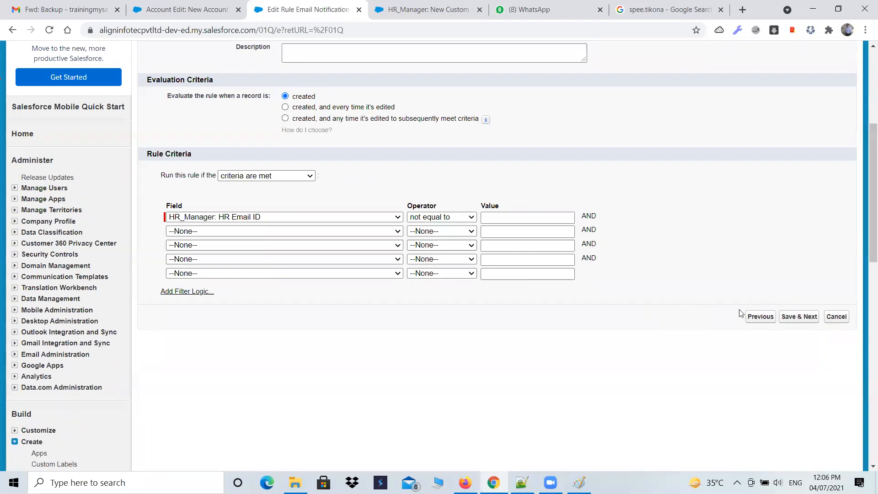
left_click(798, 316)
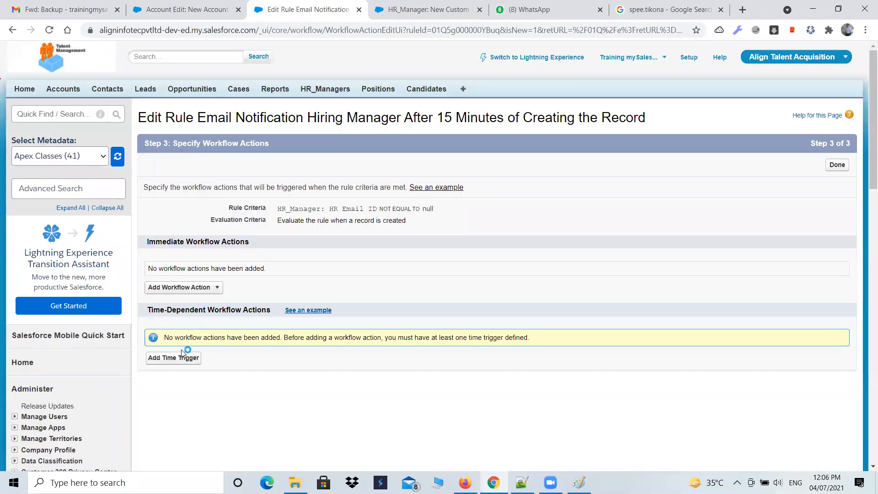
Try to add a time trigger of 0.5 Hours After Rule Trigger Date to the new rule
left_click(174, 361)
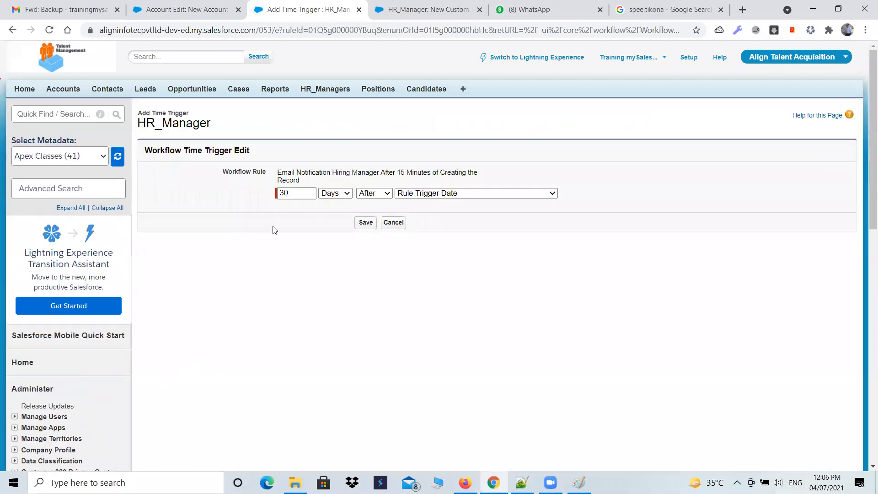
left_click_drag(293, 192, 264, 193)
type("1")
left_click(336, 193)
left_click(336, 211)
left_click(346, 194)
left_click(337, 202)
left_click(280, 192)
left_click_drag(281, 192, 267, 194)
type("0.5")
left_click(366, 222)
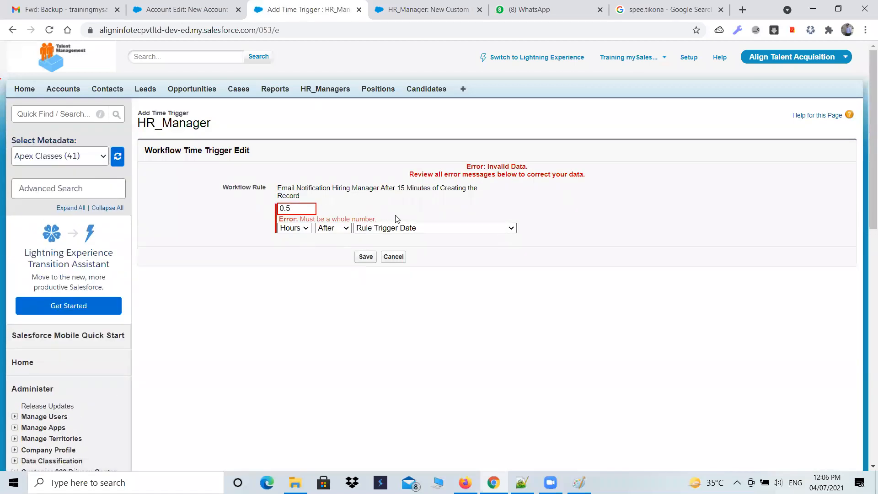
Set the time trigger to 1 Hours After Rule Trigger Date and save it
left_click_drag(373, 218, 249, 229)
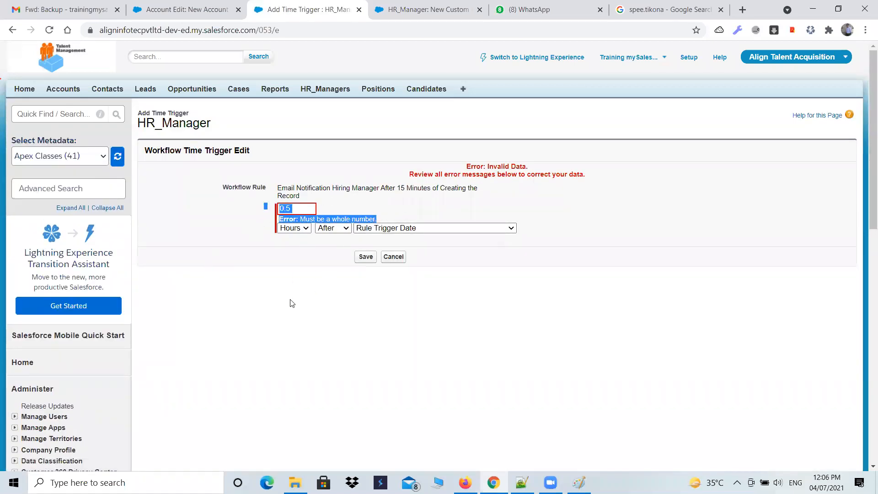
double_click(300, 210)
type("1")
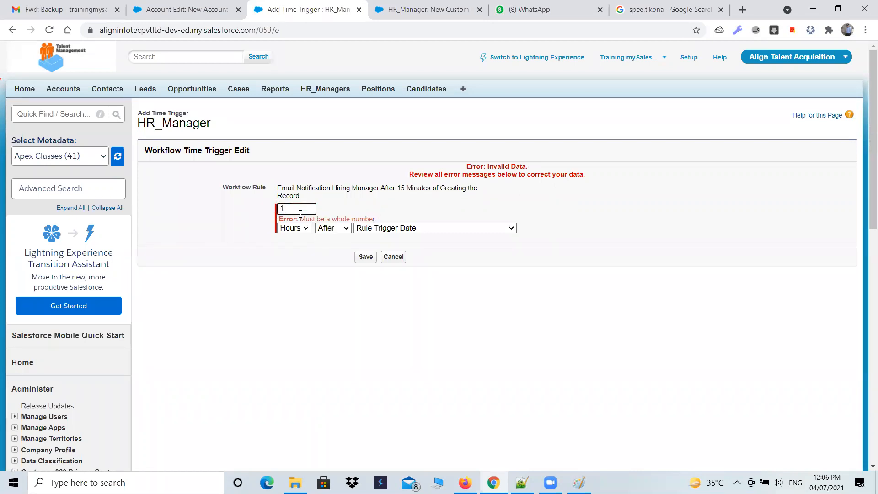
left_click(366, 256)
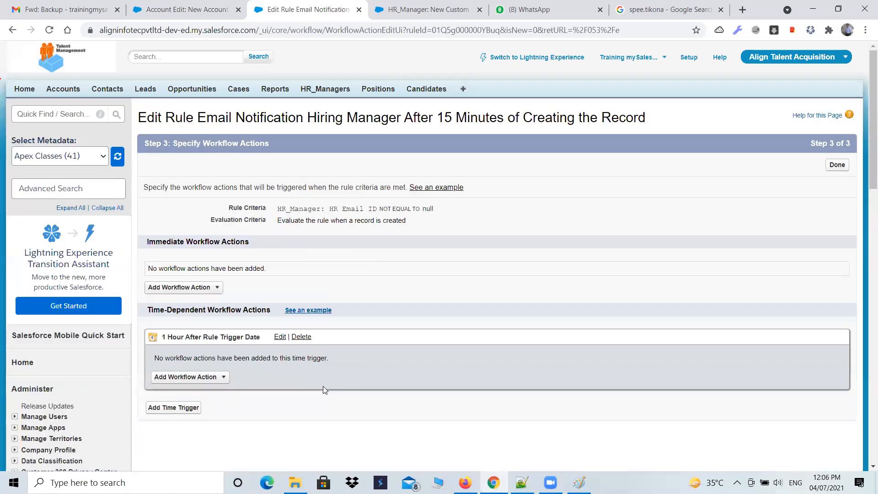
scroll(249, 401, "down", 1)
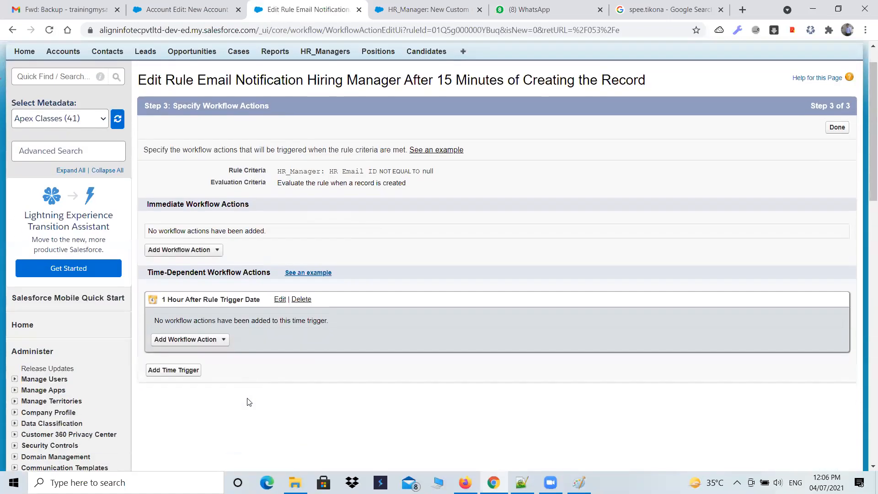
scroll(248, 401, "down", 1)
left_click_drag(163, 282, 177, 286)
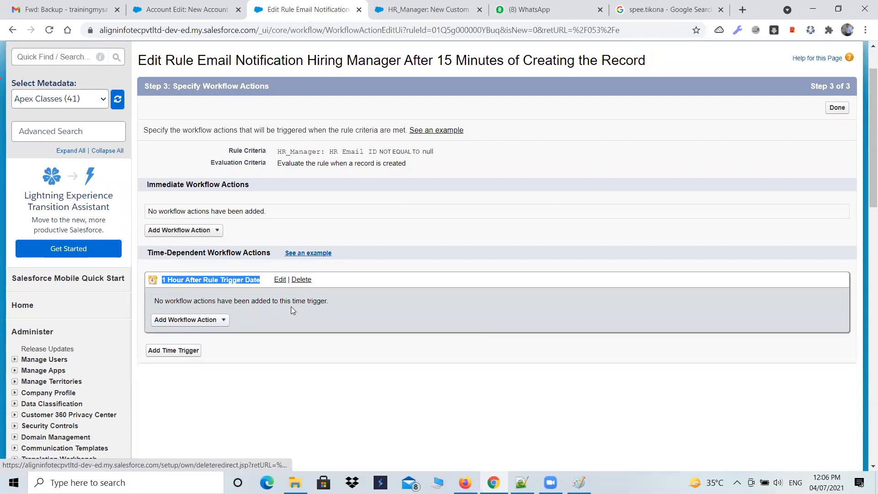
scroll(198, 192, "up", 2)
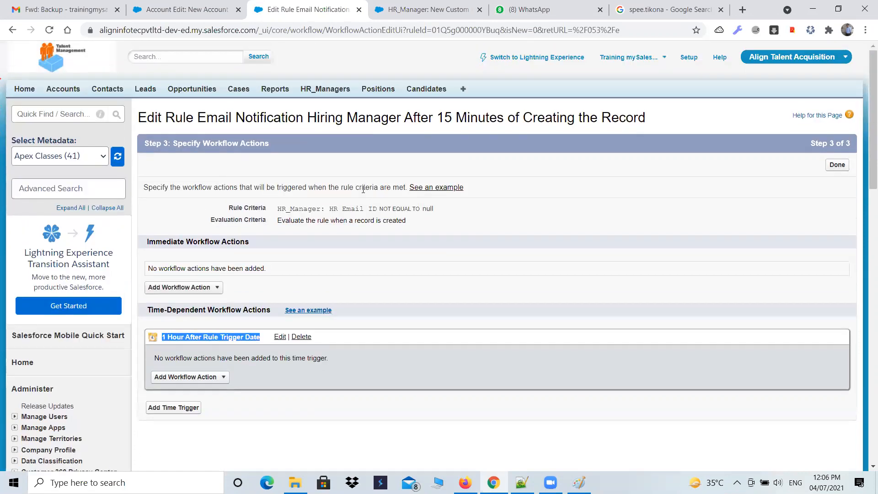
From the HR_Managers home page, start a new custom field of type Formula and continue to the output type selection
left_click(444, 9)
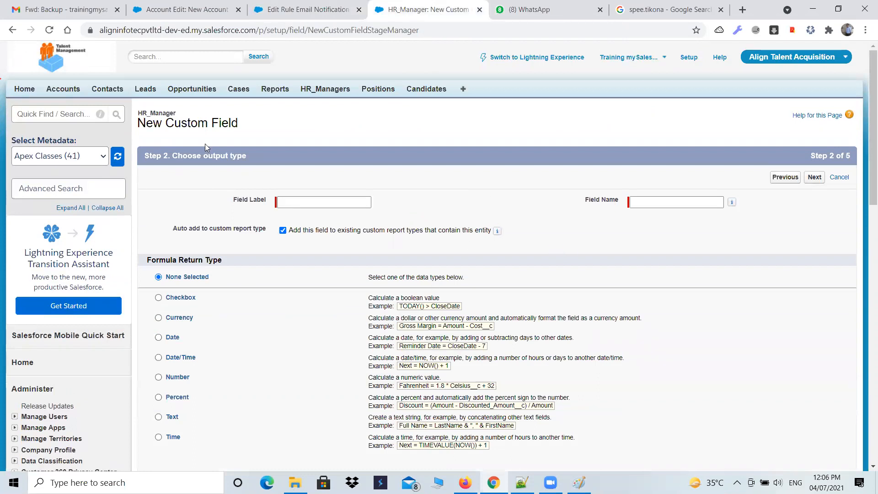
left_click(329, 89)
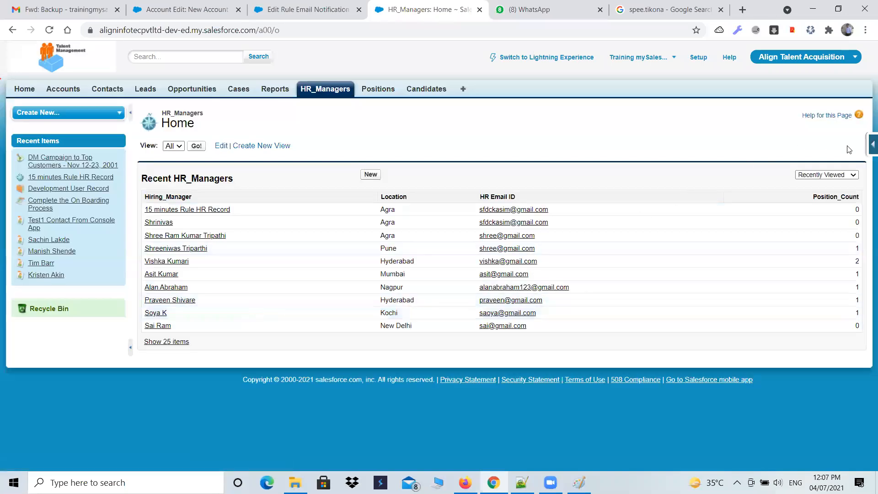
left_click(872, 145)
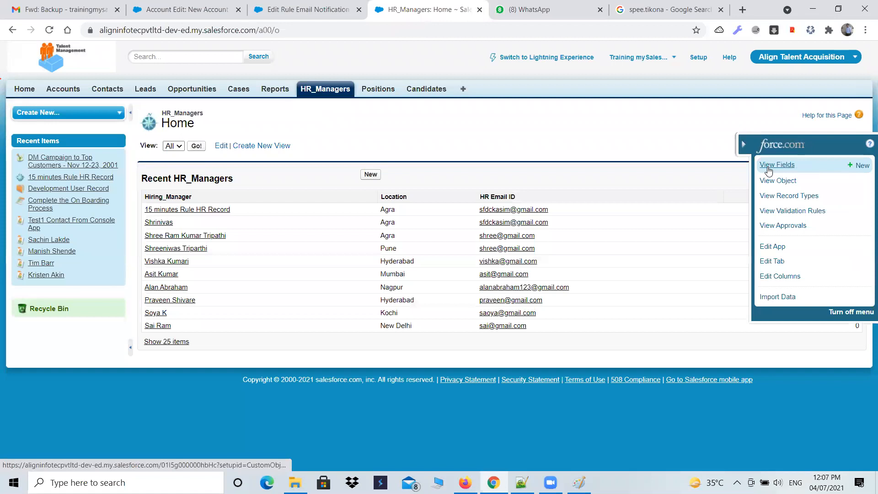
left_click(862, 166)
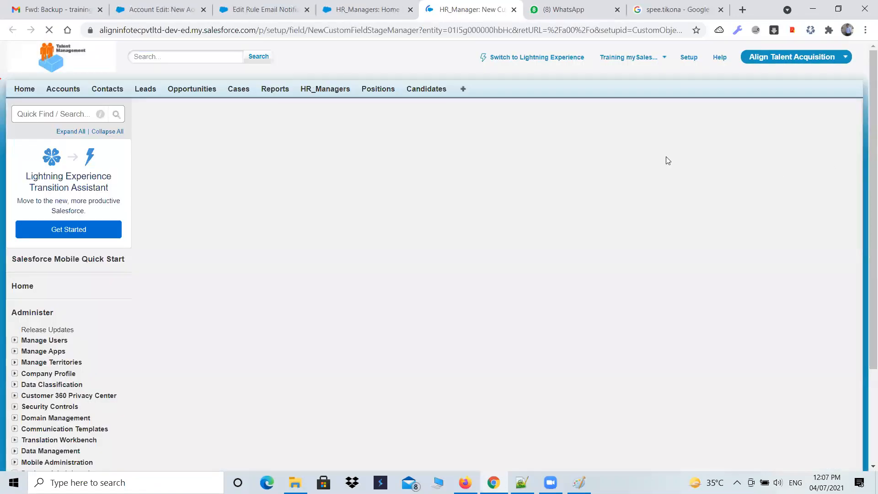
scroll(252, 292, "down", 2)
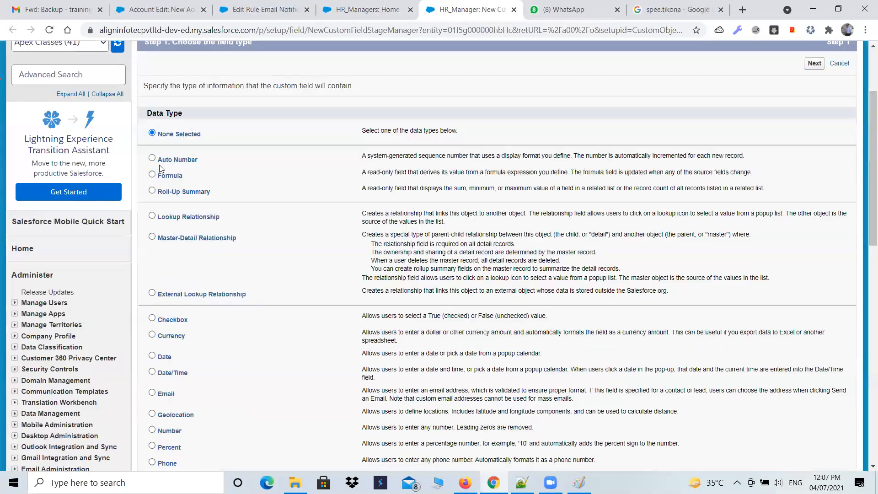
left_click(155, 176)
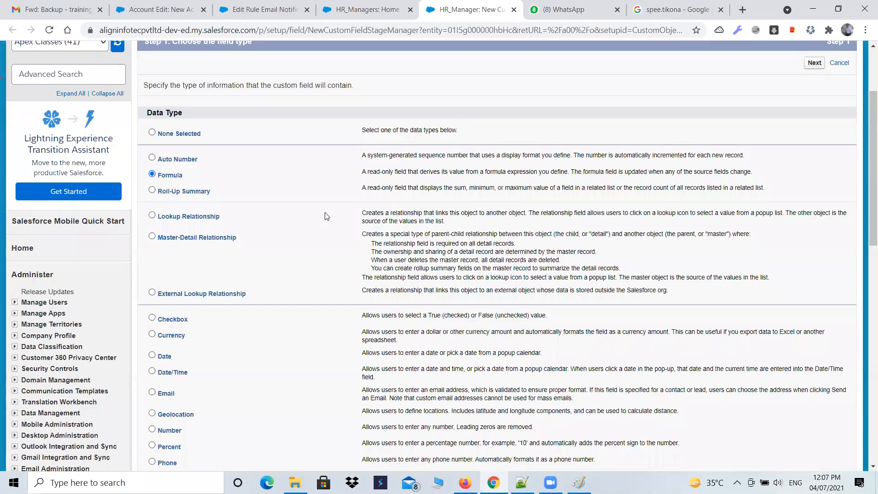
scroll(324, 215, "down", 5)
left_click(815, 407)
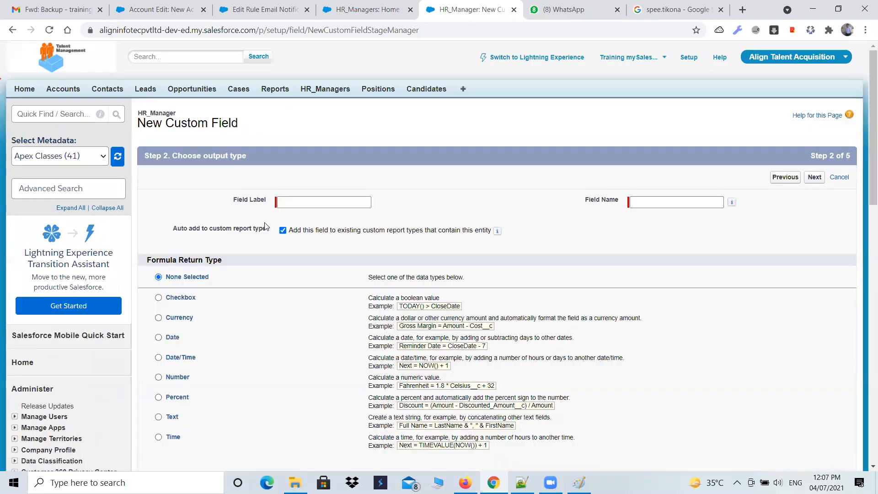
Label the new formula field "Record Creation minus 45" and let the field name fill in from it
left_click(299, 208)
left_click(305, 202)
type("Record Creation min")
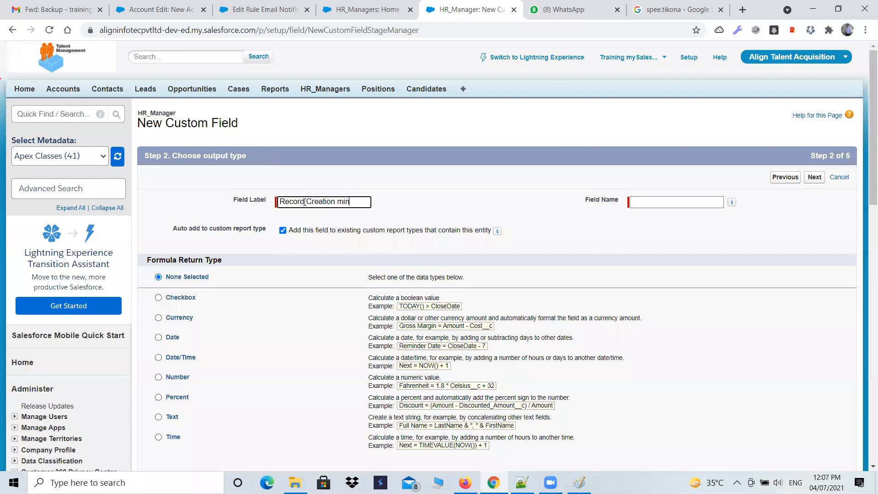
type("us 45")
key("Tab")
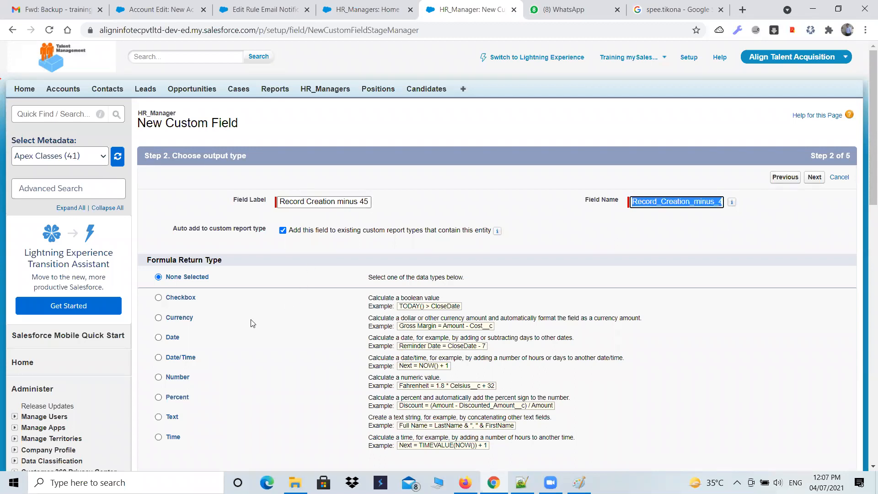
Set the formula return type to Date/Time and continue to the formula entry
scroll(212, 301, "down", 1)
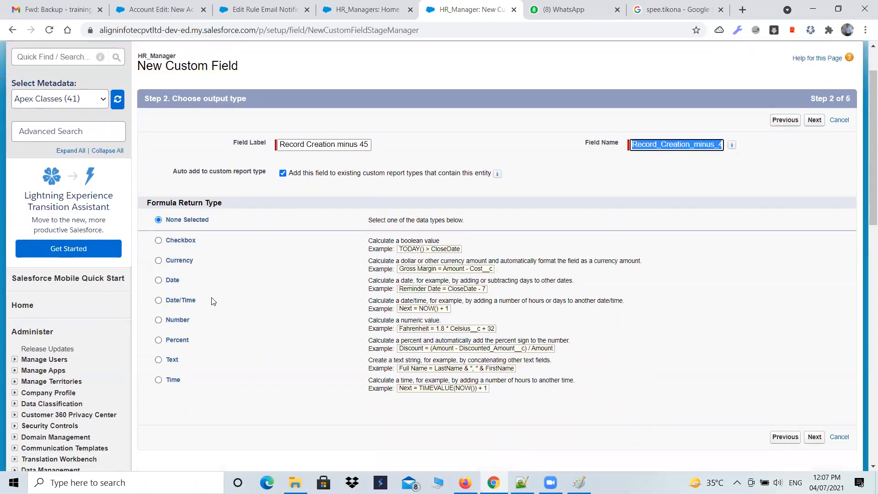
left_click(158, 302)
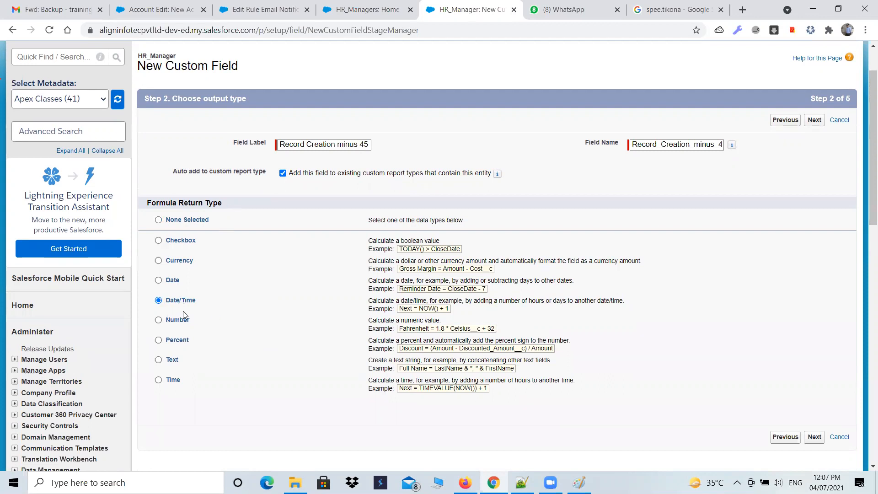
left_click(815, 437)
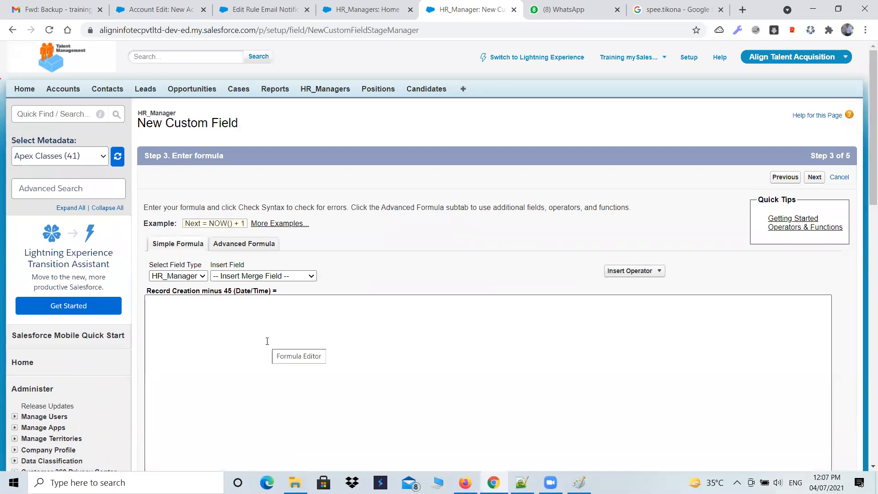
Enter the field's formula as LastModifiedDate - 45 * 0.00069, inserting Last Modified Date as a merge field
scroll(267, 341, "down", 1)
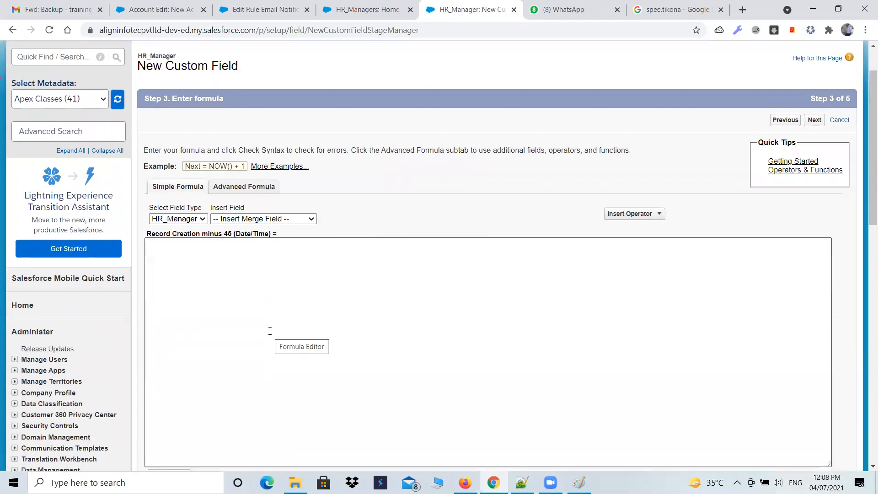
left_click(312, 218)
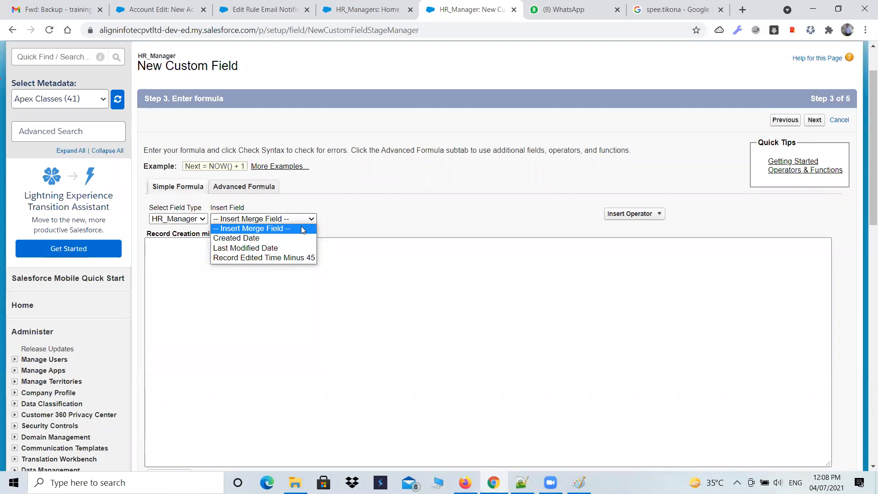
left_click(256, 248)
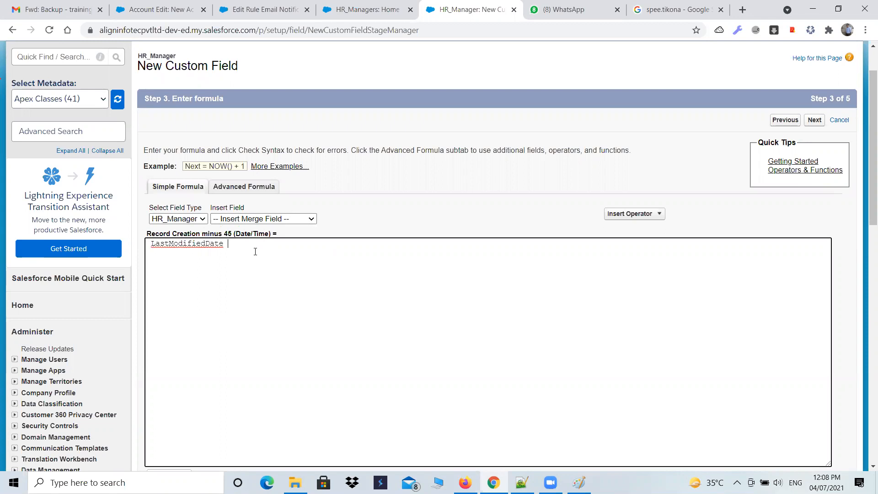
type("- 45")
type("* 0.00069")
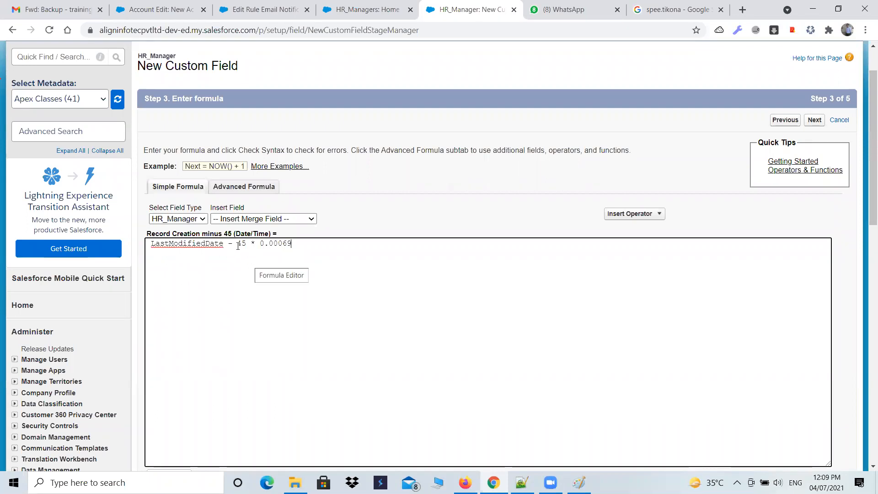
left_click(270, 219)
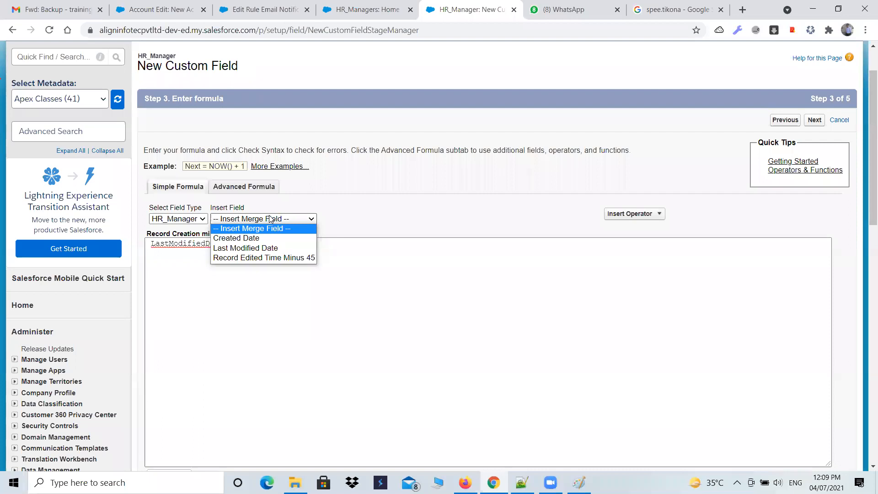
left_click(256, 250)
left_click(282, 219)
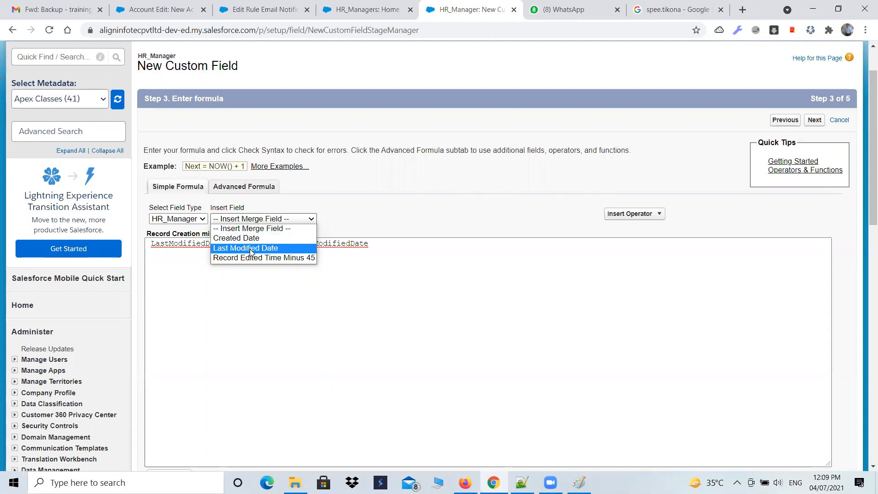
left_click(250, 249)
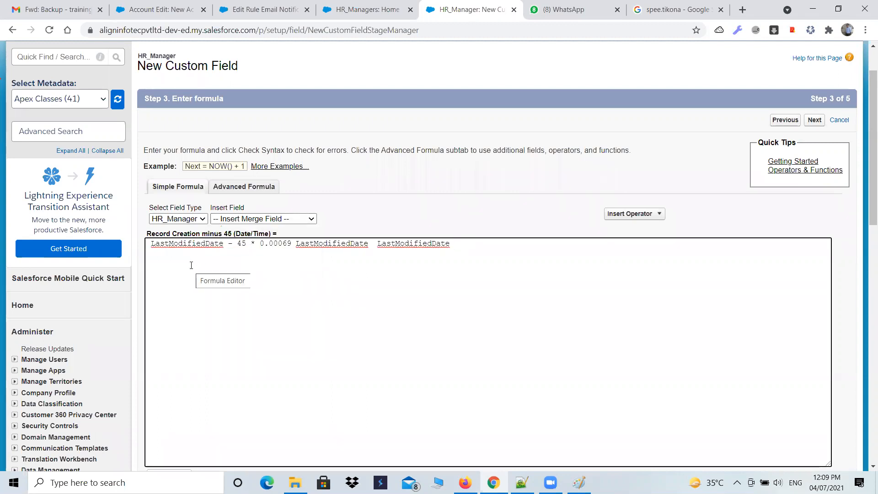
key("BackSpace")
key("BackSpace")
key("BackSpace")
key("BackSpace")
key("BackSpace")
key("BackSpace")
key("BackSpace")
key("BackSpace")
key("BackSpace")
key("BackSpace")
key("BackSpace")
key("BackSpace")
key("BackSpace")
key("BackSpace")
key("BackSpace")
key("BackSpace")
key("BackSpace")
key("BackSpace")
key("BackSpace")
key("BackSpace")
key("BackSpace")
key("BackSpace")
key("BackSpace")
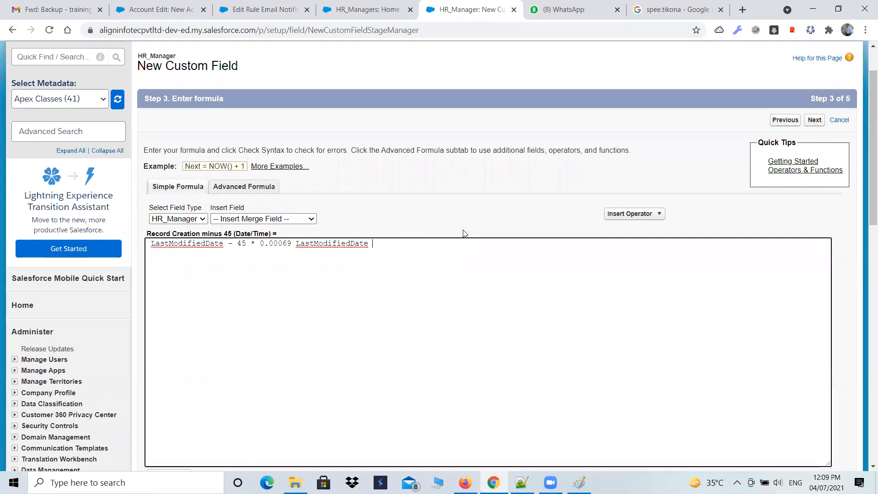
key("BackSpace")
key("BackSpace")
key("BackSpace")
key("BackSpace")
key("BackSpace")
key("BackSpace")
key("BackSpace")
key("BackSpace")
key("BackSpace")
key("BackSpace")
key("BackSpace")
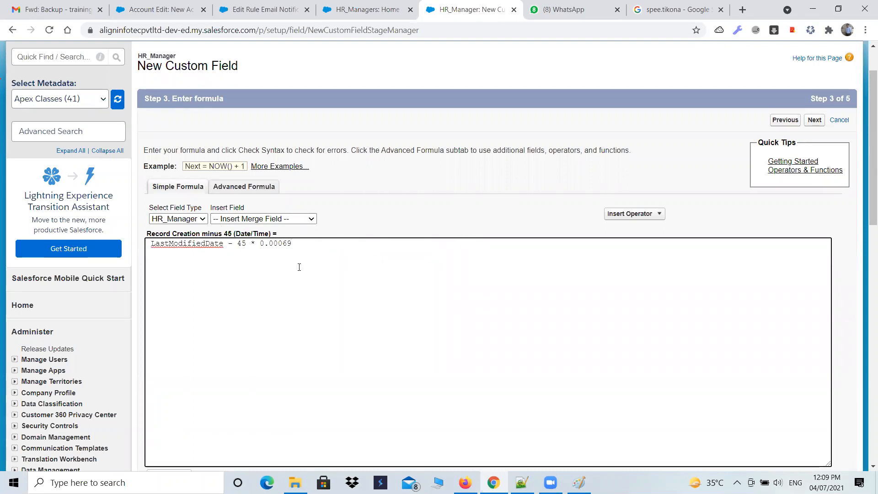
Check the syntax of the LastModifiedDate formula and continue to the next stage of the field setup
left_click_drag(236, 244, 292, 244)
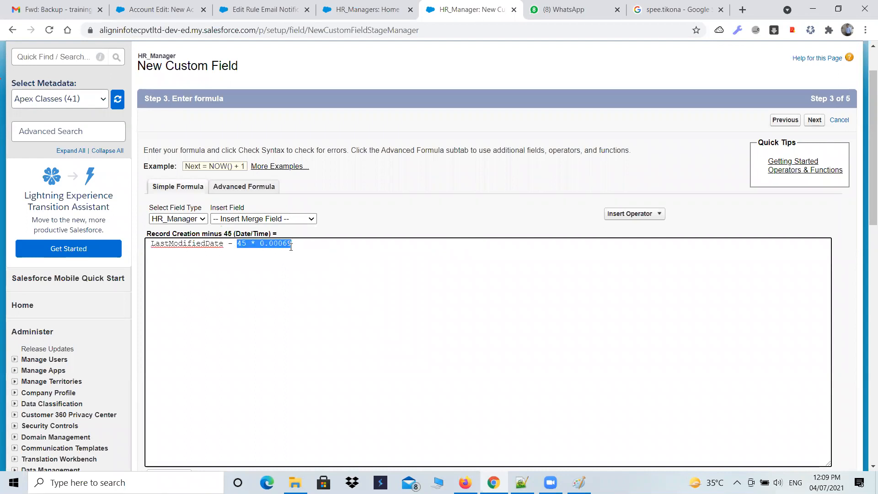
left_click_drag(224, 245, 151, 244)
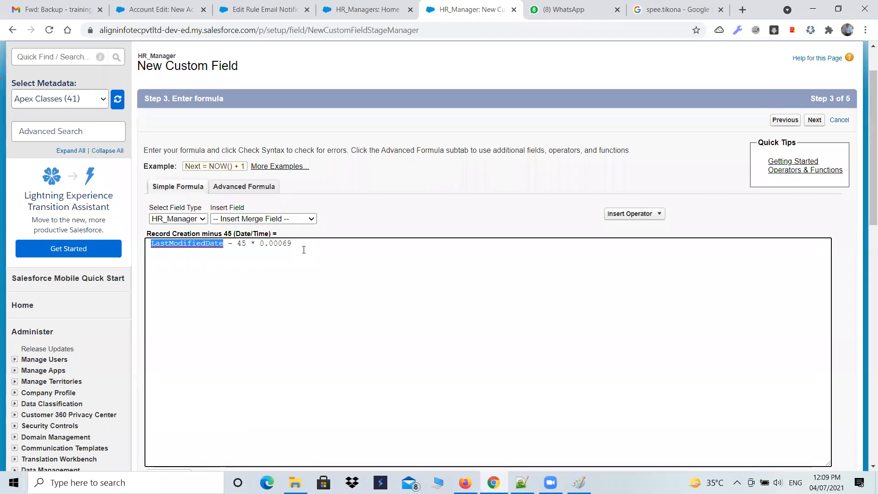
scroll(317, 256, "down", 3)
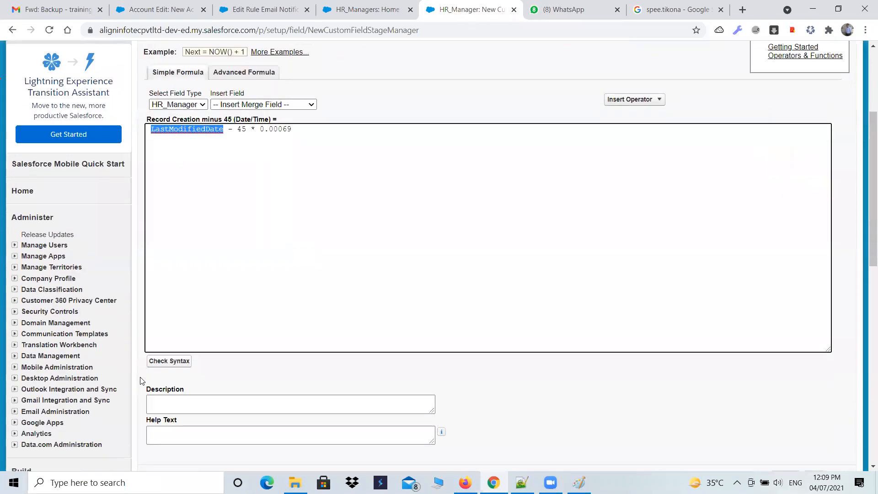
scroll(466, 418, "down", 2)
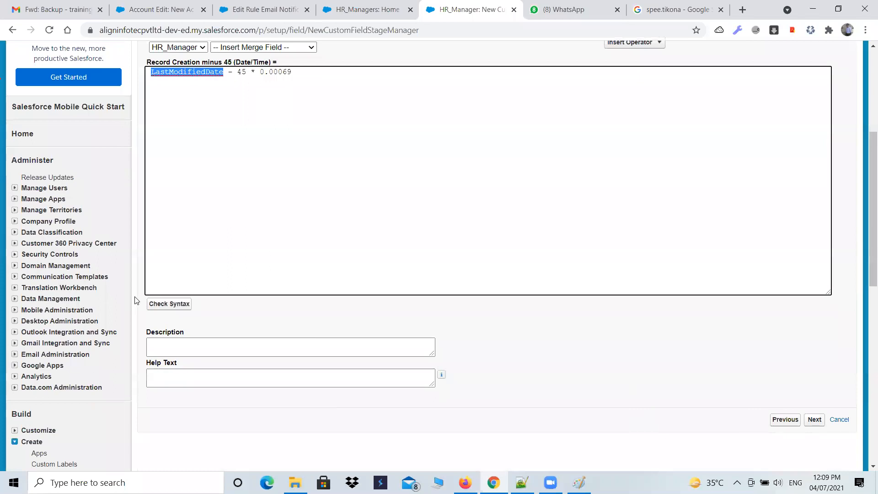
left_click(183, 304)
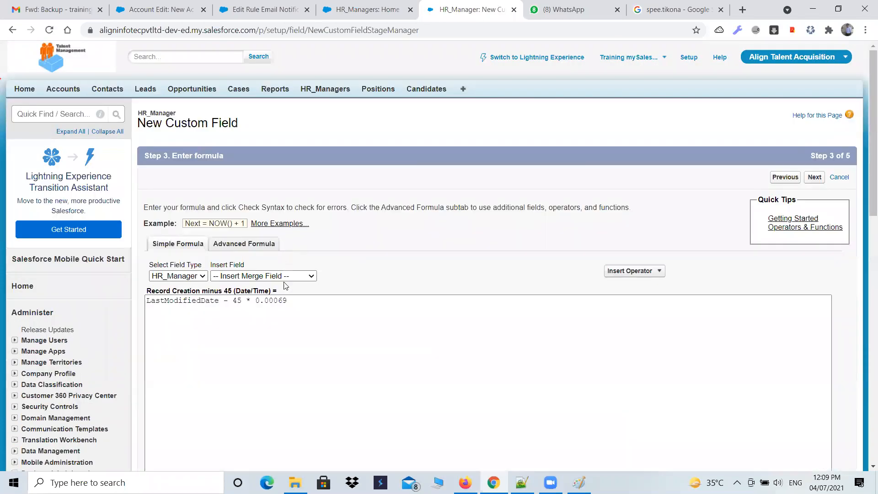
scroll(297, 331, "down", 3)
scroll(297, 331, "down", 2)
left_click_drag(197, 304, 429, 320)
left_click(821, 422)
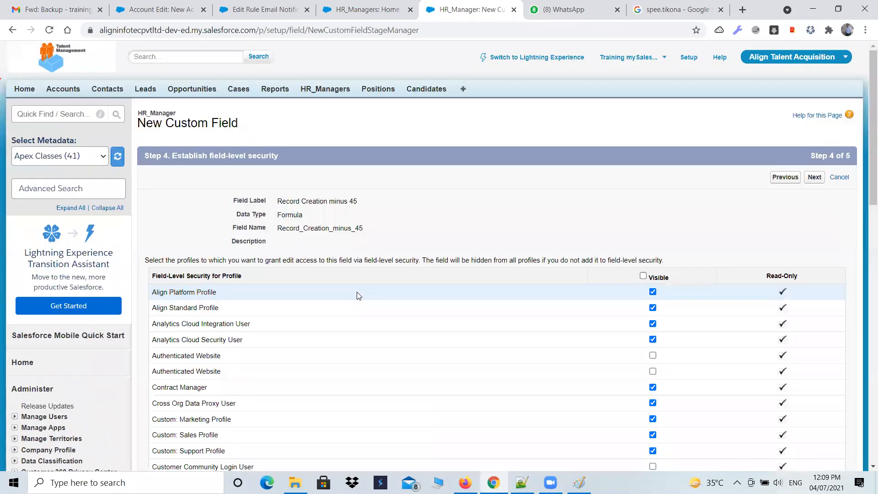
Accept the field-level security, keep the field on the HR_Manager Layout, and save the new field
left_click(643, 275)
left_click(814, 177)
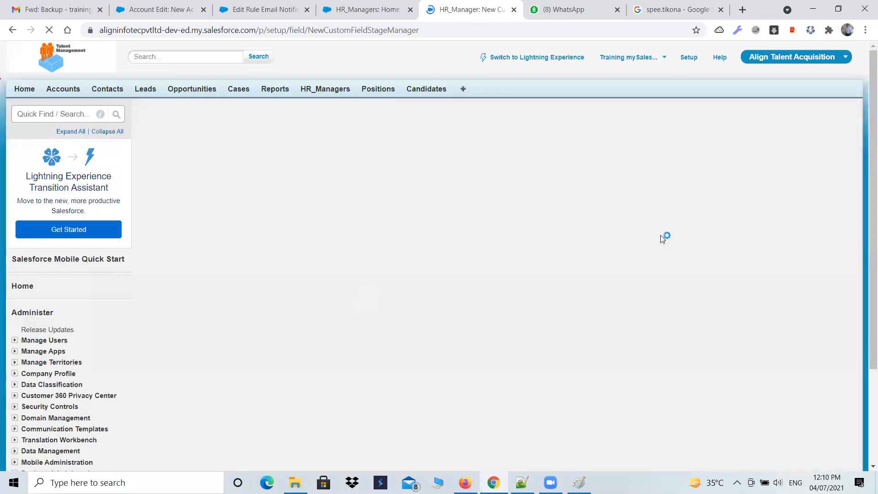
left_click(782, 352)
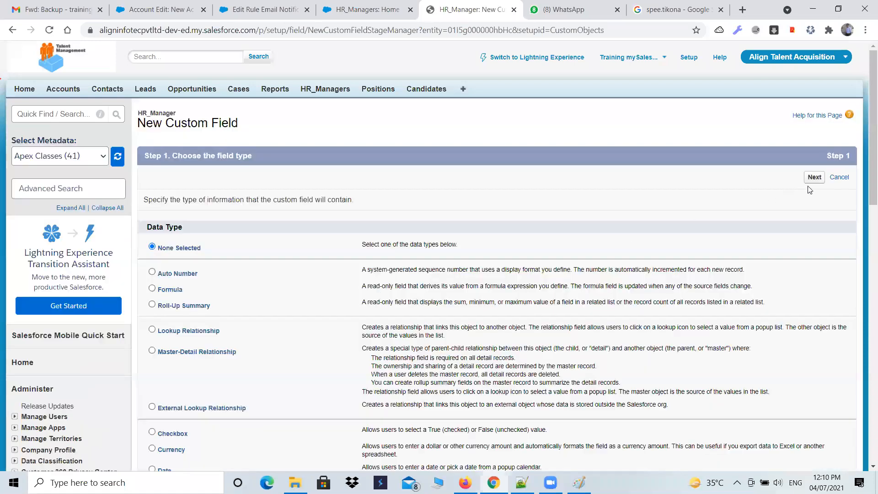
left_click(13, 30)
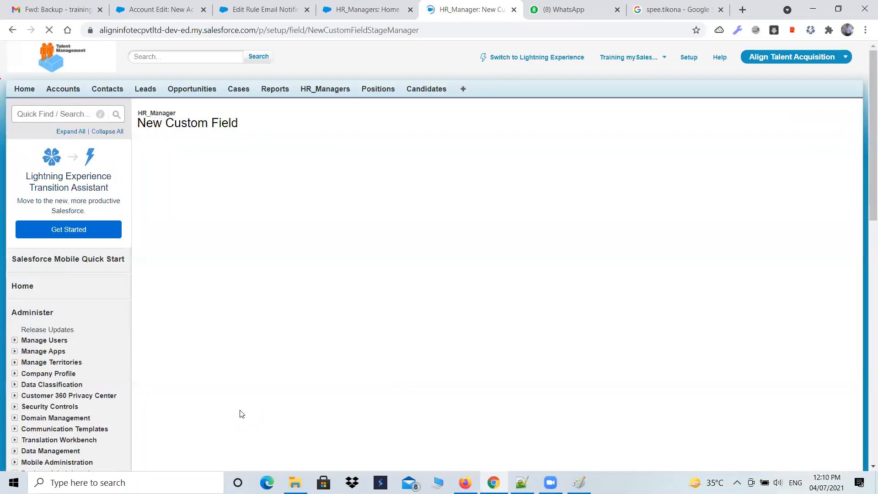
left_click(809, 351)
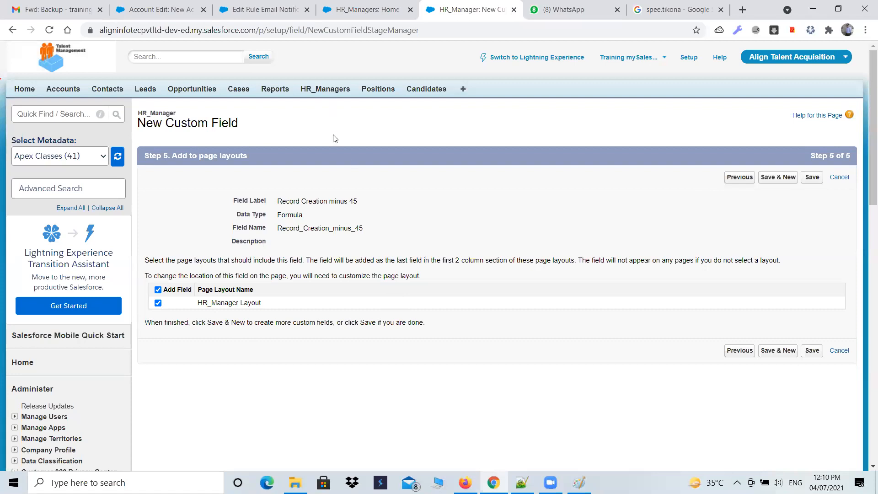
Open the HR_Manager object's field list from the HR_Managers home page
left_click(313, 88)
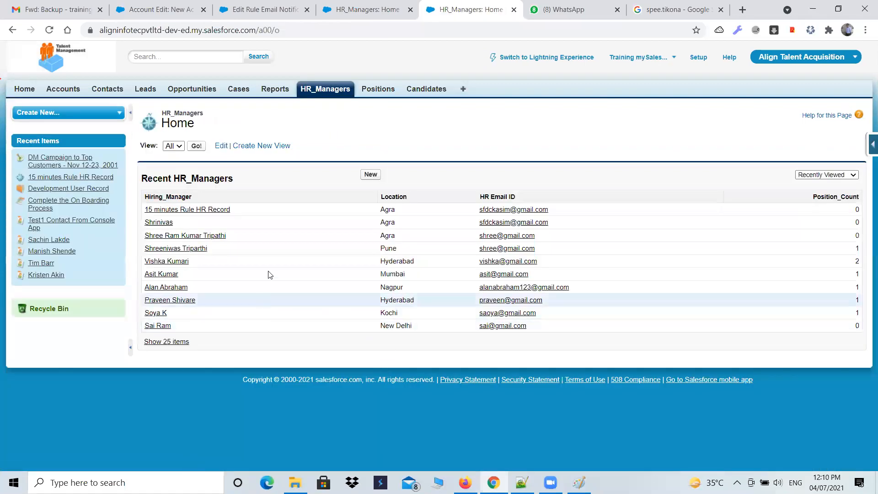
mouse_move(869, 146)
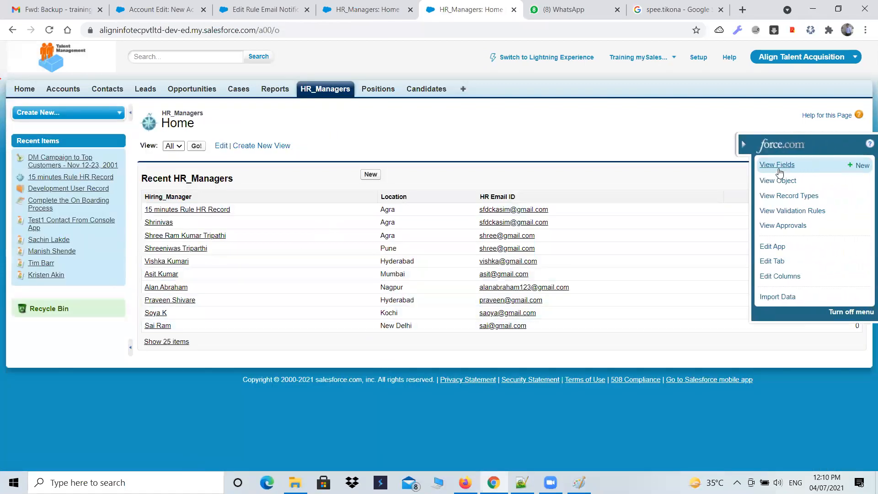
left_click(777, 165)
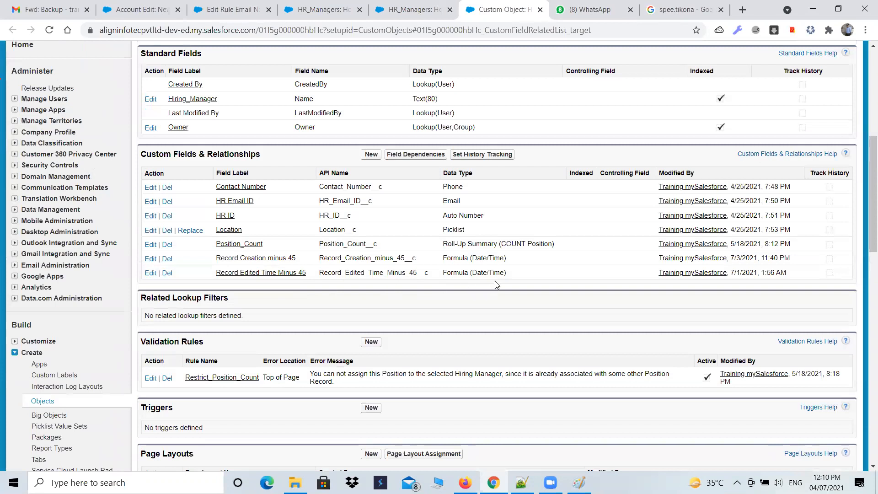
Try to delete the Record Edited Time Minus 45 custom field from the HR_Manager object
left_click(167, 273)
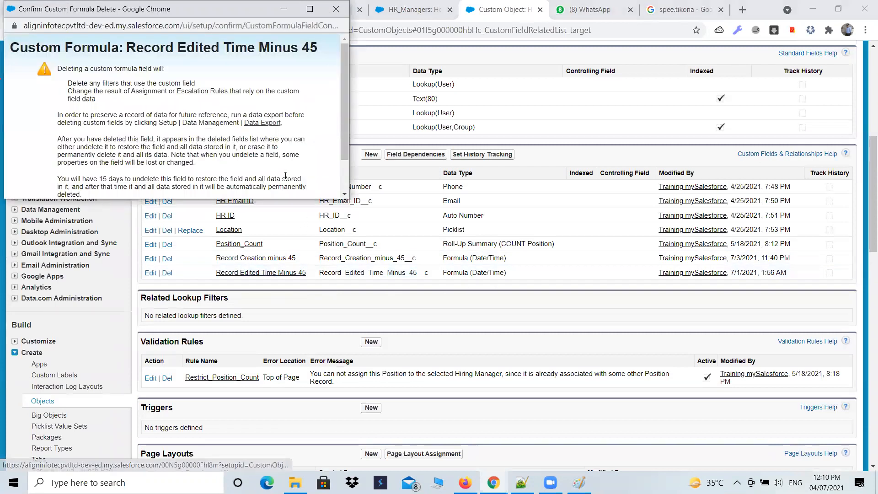
scroll(301, 173, "down", 1)
left_click(106, 168)
left_click(153, 187)
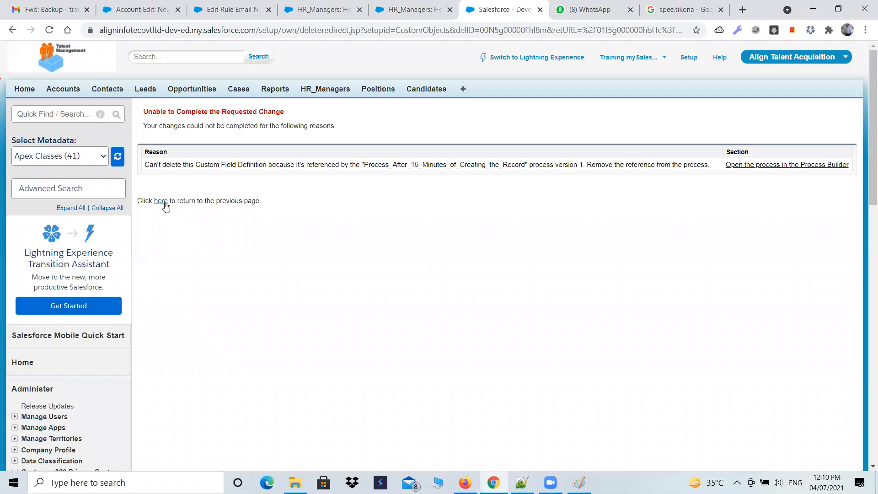
Return to the HR_Manager object definition and check the data type of the Record Creation minus 45 field
left_click(163, 202)
scroll(158, 313, "down", 2)
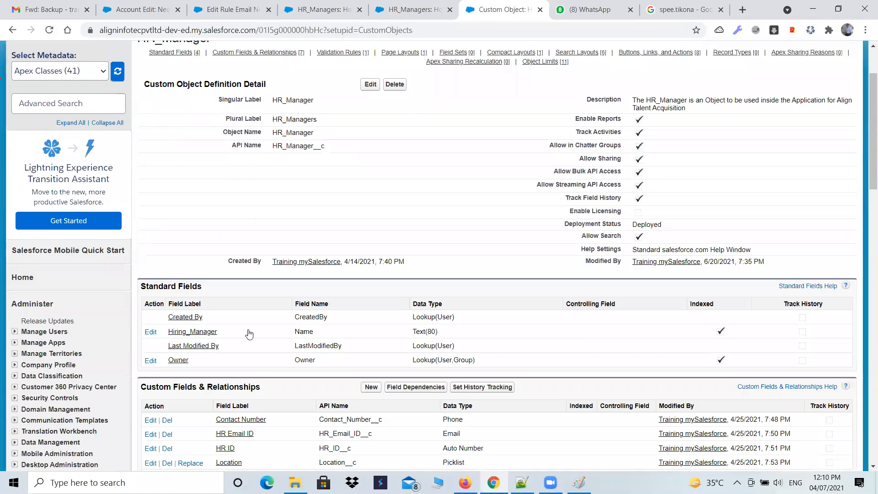
scroll(247, 357, "down", 4)
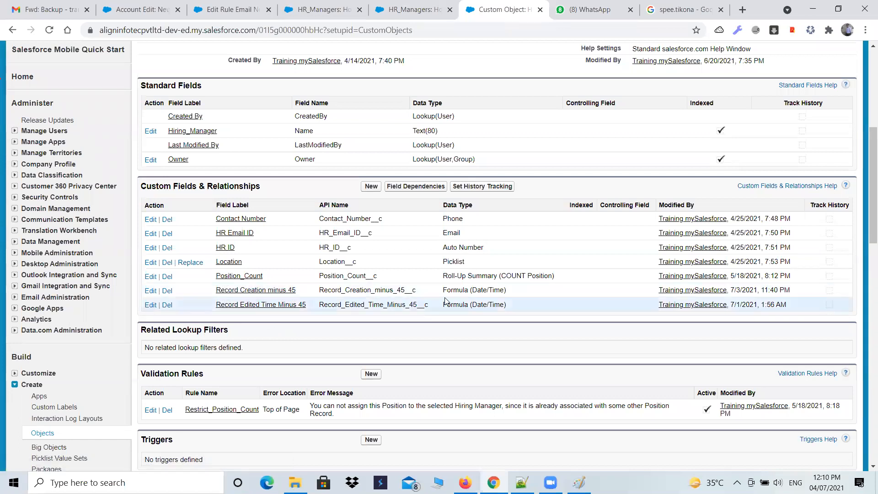
left_click_drag(442, 290, 514, 298)
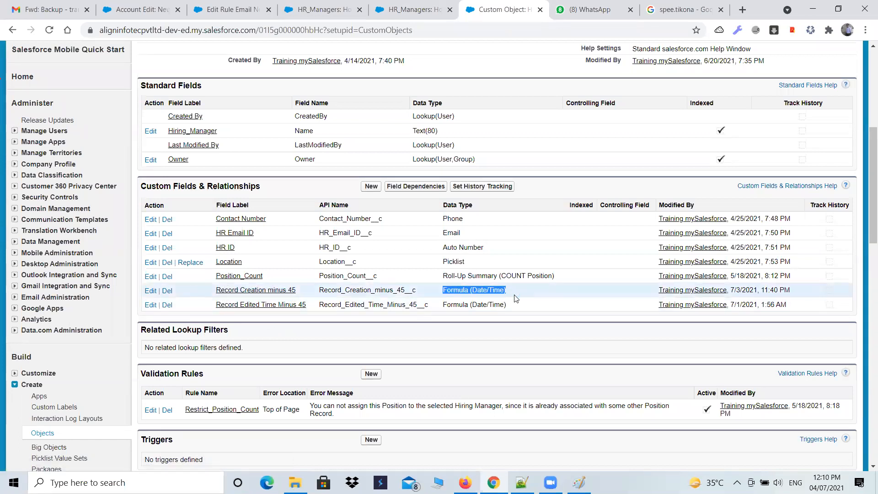
Close the spare HR_Managers page and the Edit Rule page, keep the New Account page open, and return to the HR_Managers home page
left_click(414, 10)
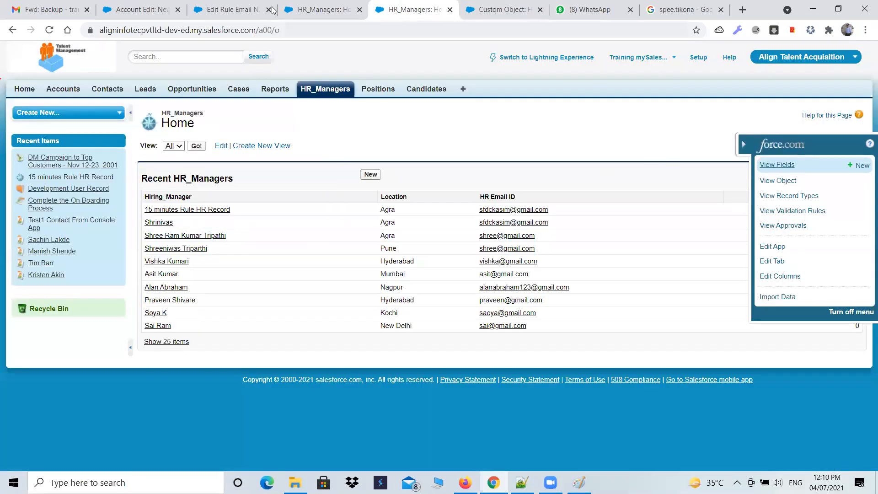
left_click(450, 9)
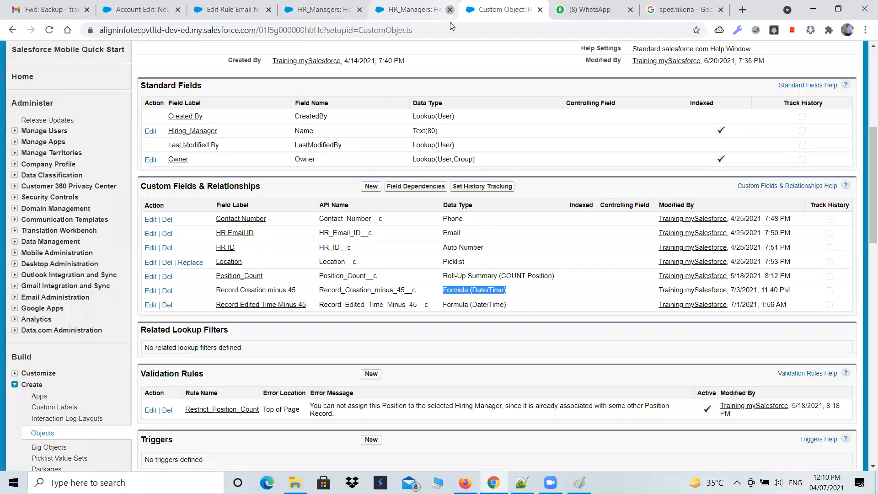
left_click(339, 11)
left_click(269, 11)
left_click(177, 9)
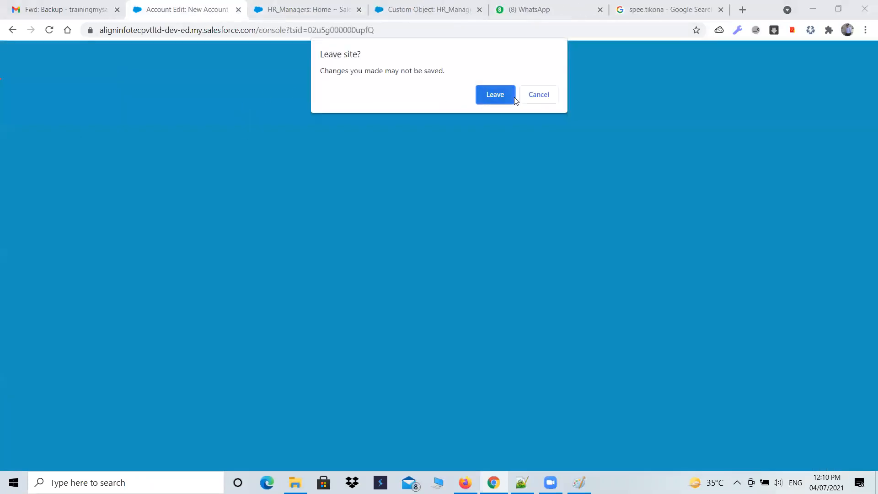
left_click(545, 95)
left_click(302, 9)
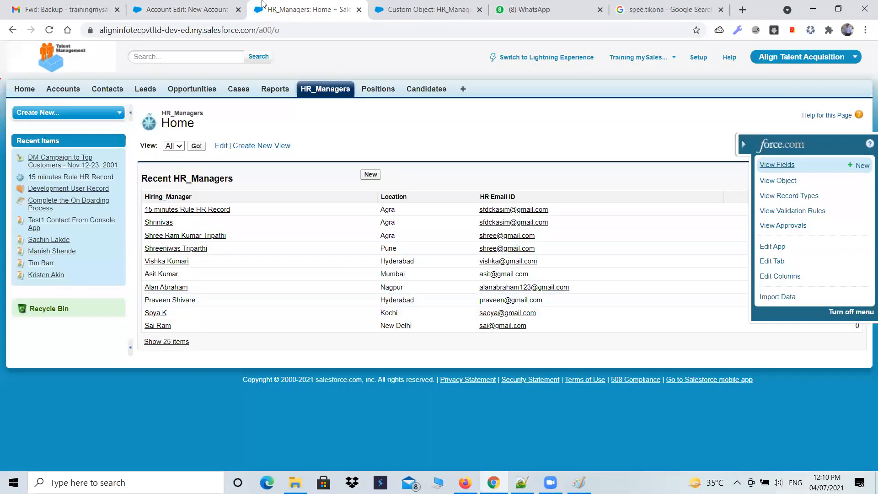
Open the list of all workflow rules in Setup, passing the workflow introduction page
left_click(699, 59)
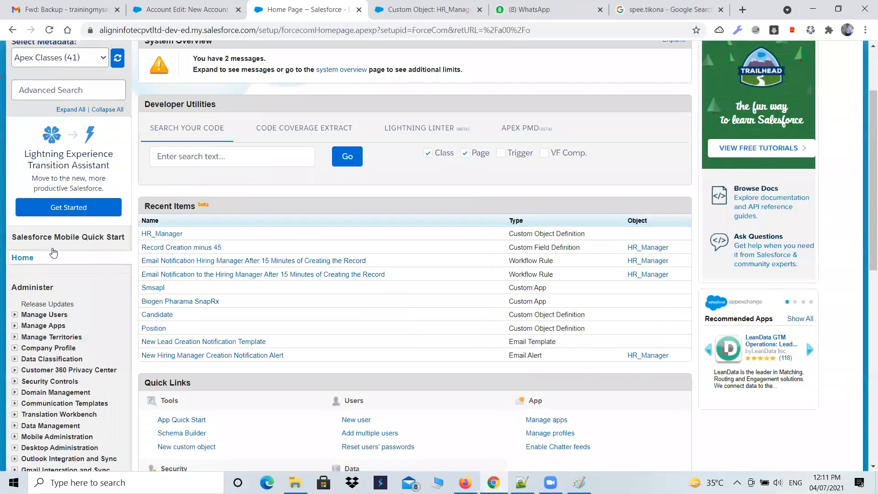
scroll(40, 260, "down", 9)
left_click(15, 151)
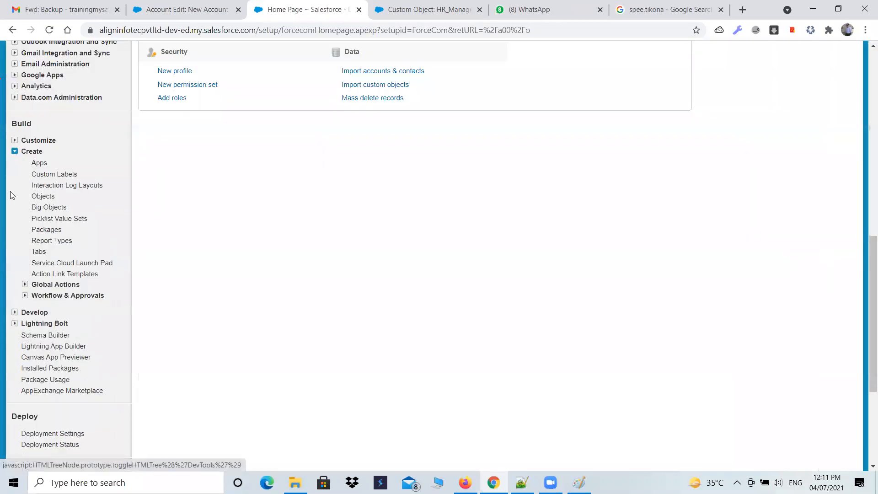
left_click(25, 295)
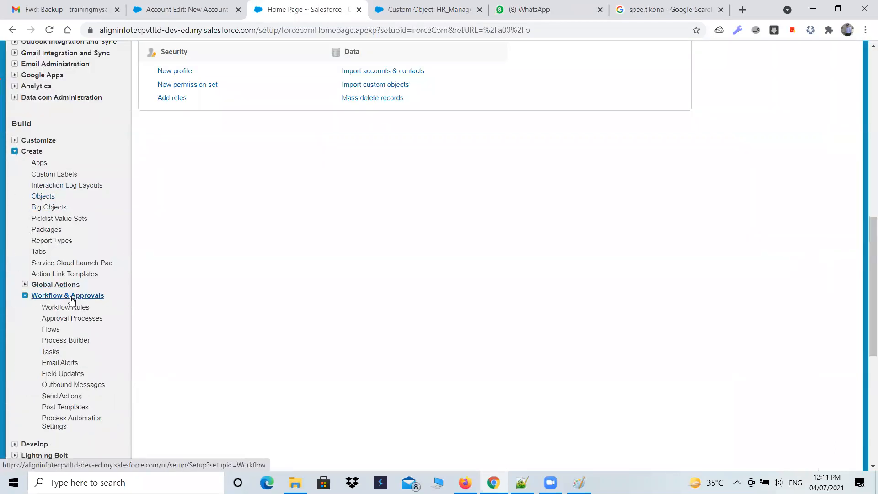
left_click(73, 307)
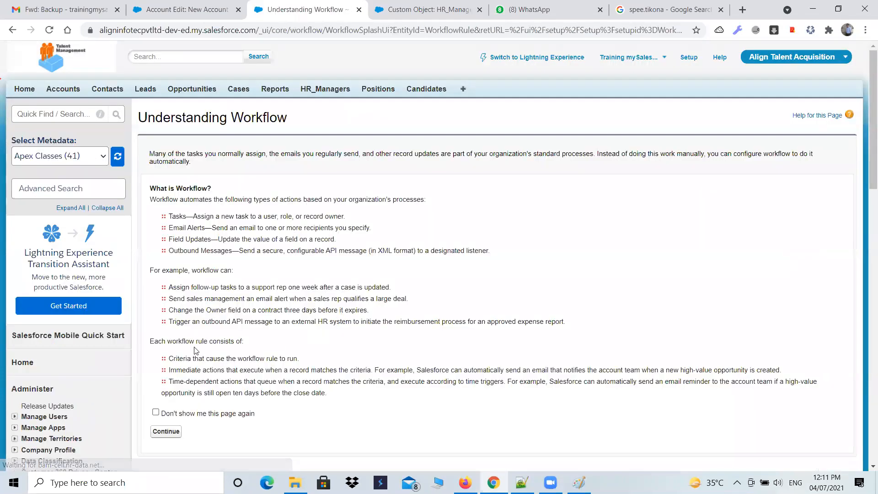
scroll(197, 350, "down", 6)
left_click(158, 146)
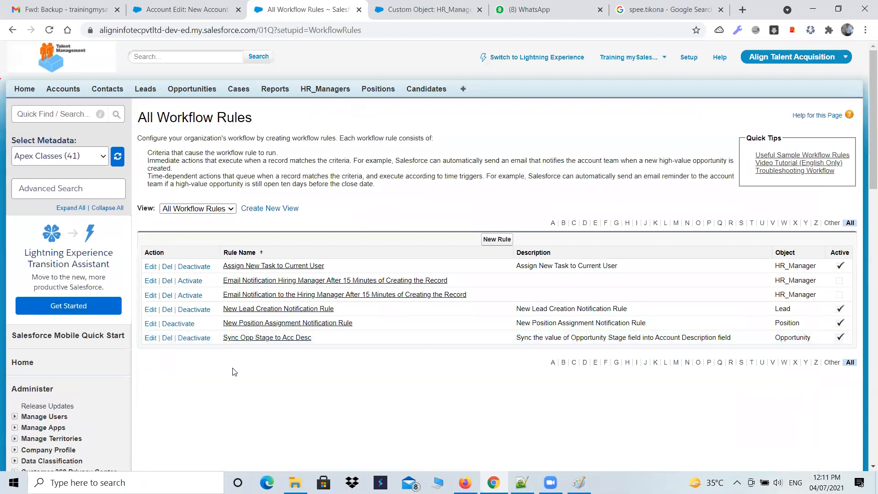
Start a new workflow rule for the HR_Manager object and proceed to its configuration
left_click(484, 242)
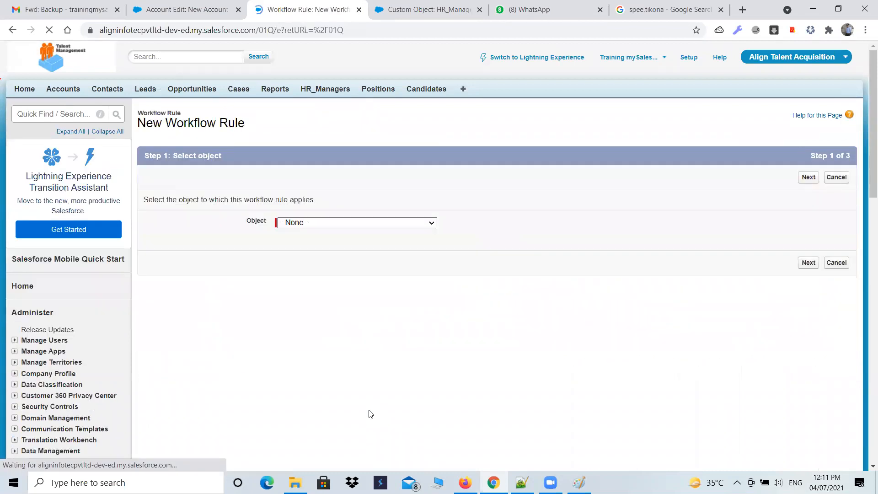
left_click(361, 223)
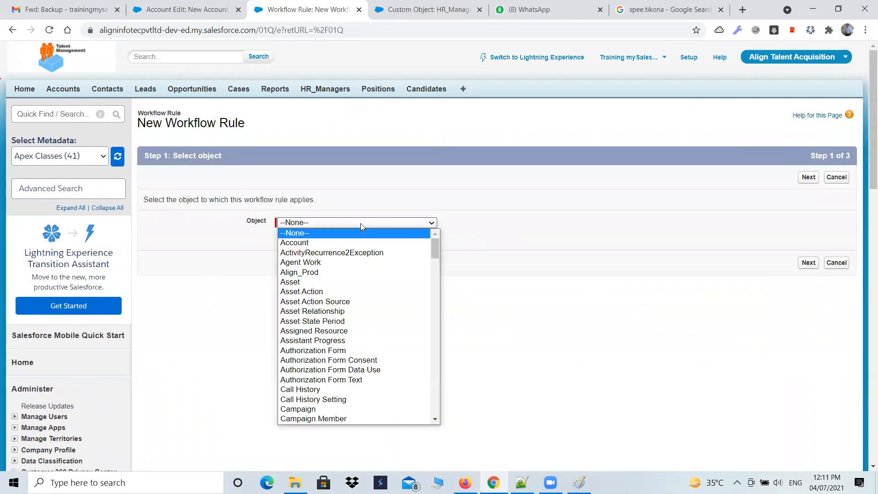
type("hr")
left_click(361, 225)
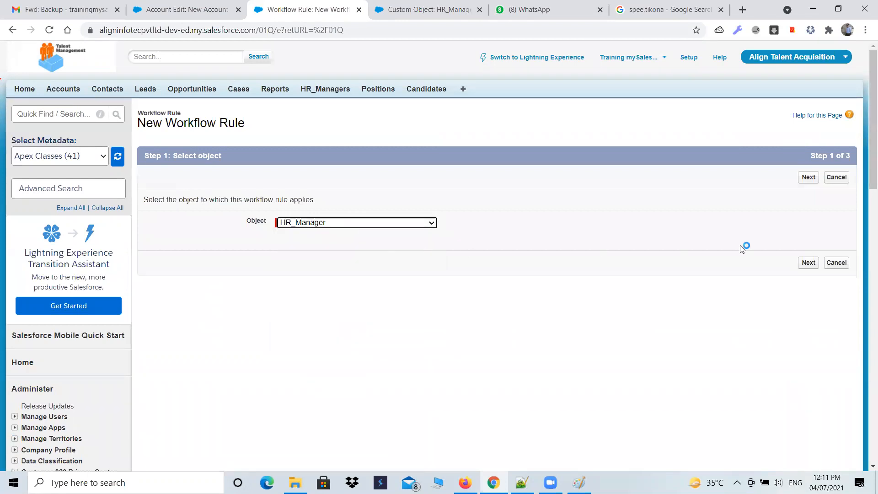
left_click(807, 264)
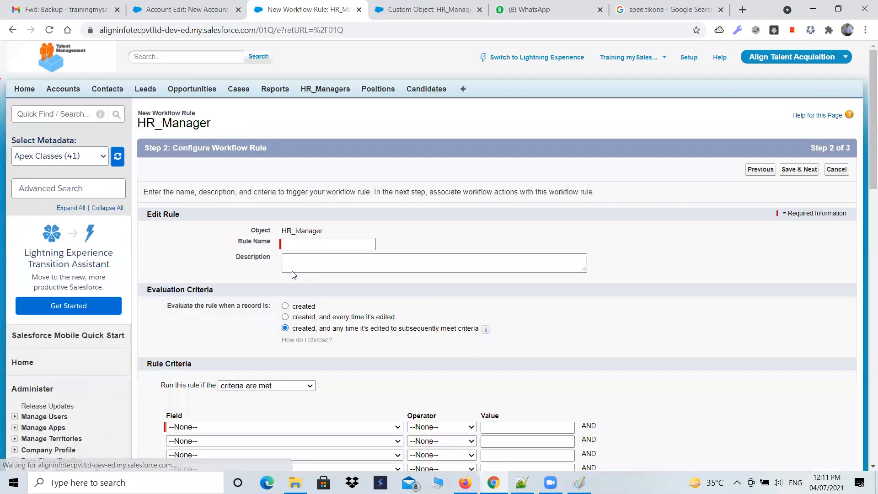
Name the rule New HR Manager Creation Notification Rule and evaluate it only when a record is created
left_click(327, 242)
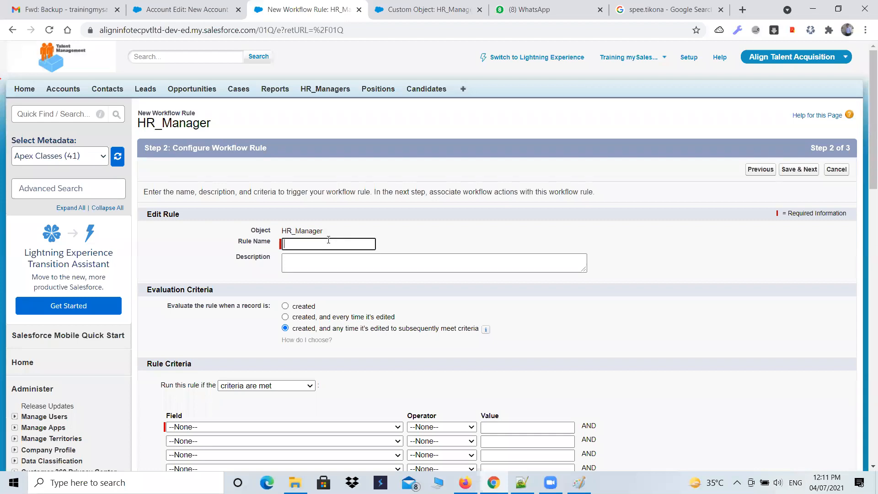
type("New H")
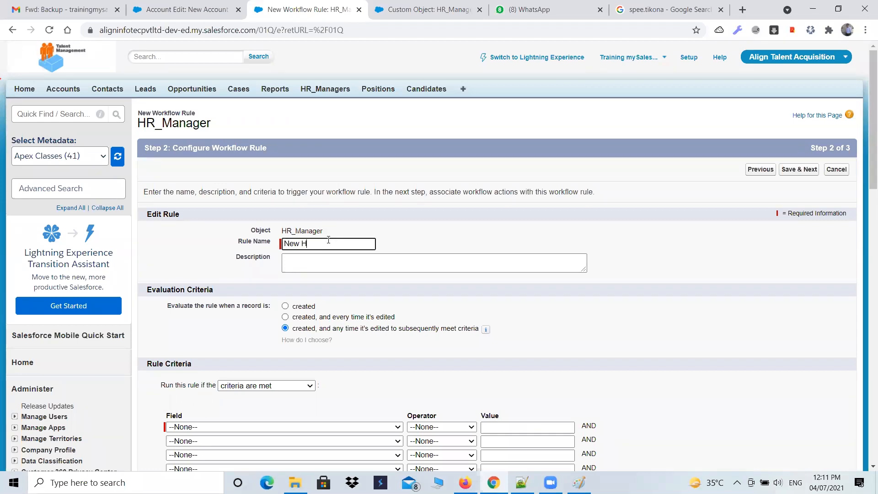
type("R Manager Creation No")
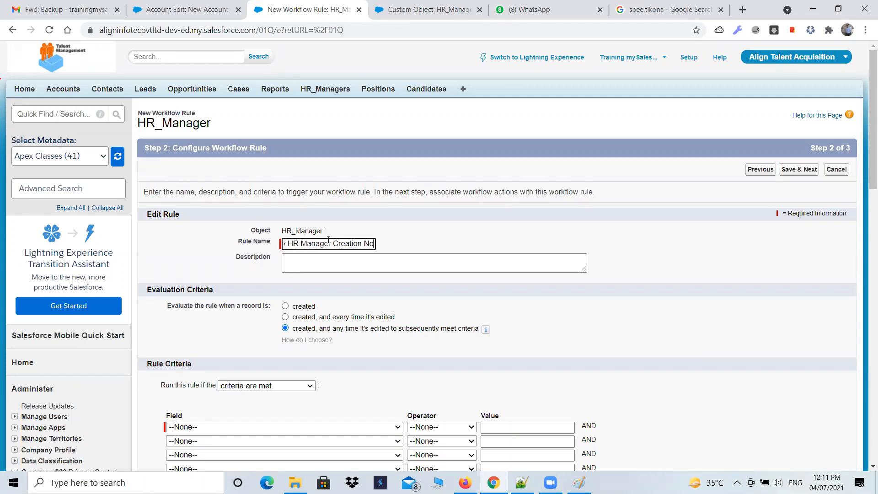
type("tification Rulea")
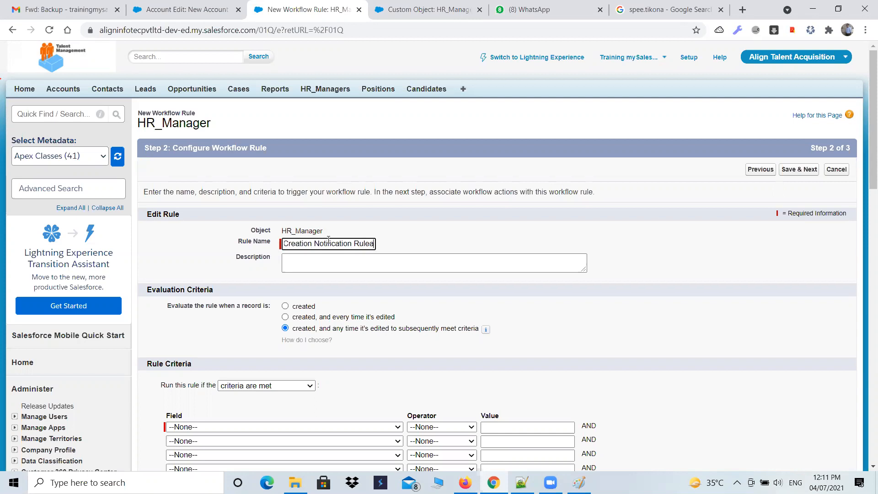
key("Tab")
left_click(302, 306)
Set the rule criterion to HR_Manager: HR Email ID not equal to an empty value and save the rule
scroll(512, 336, "down", 1)
scroll(512, 337, "down", 3)
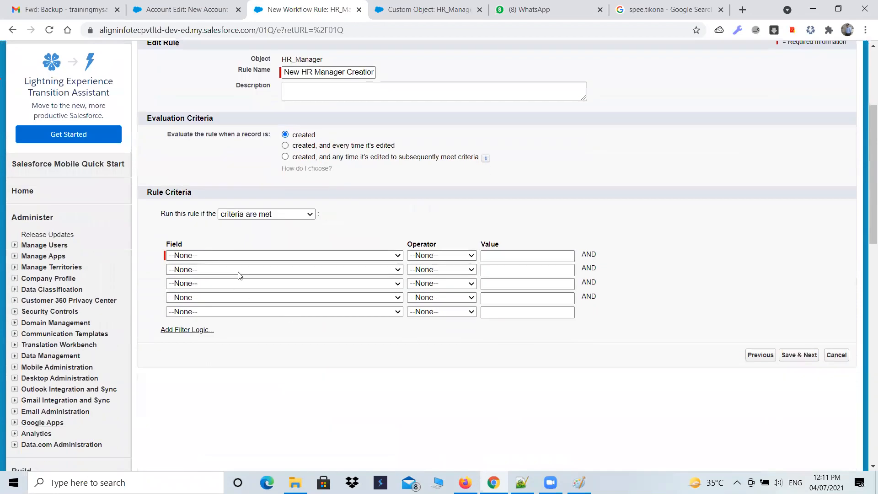
left_click(289, 256)
left_click(320, 324)
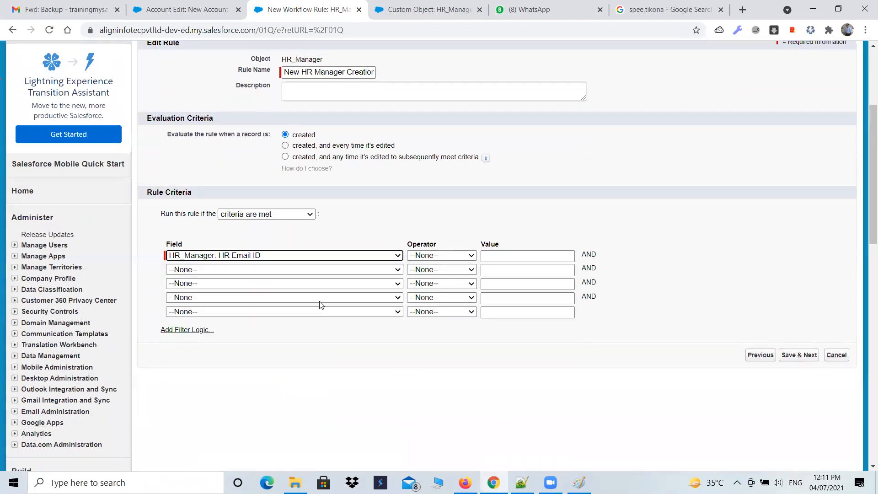
left_click(456, 256)
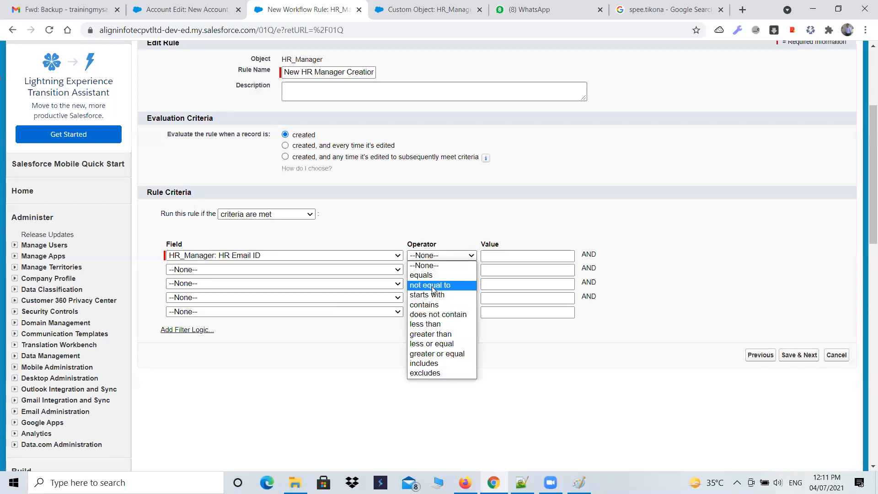
left_click(432, 286)
left_click(797, 355)
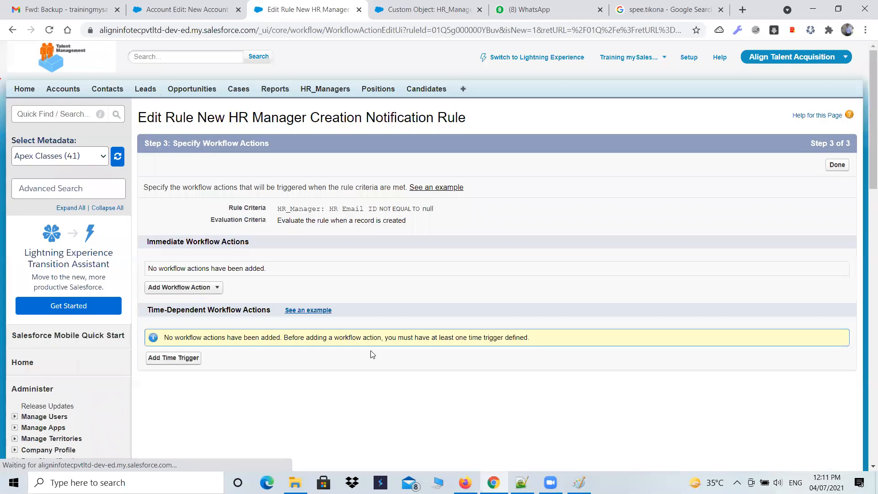
Add a time trigger set to 1 hour after HR_Manager: Record Creation minus 45
left_click(172, 356)
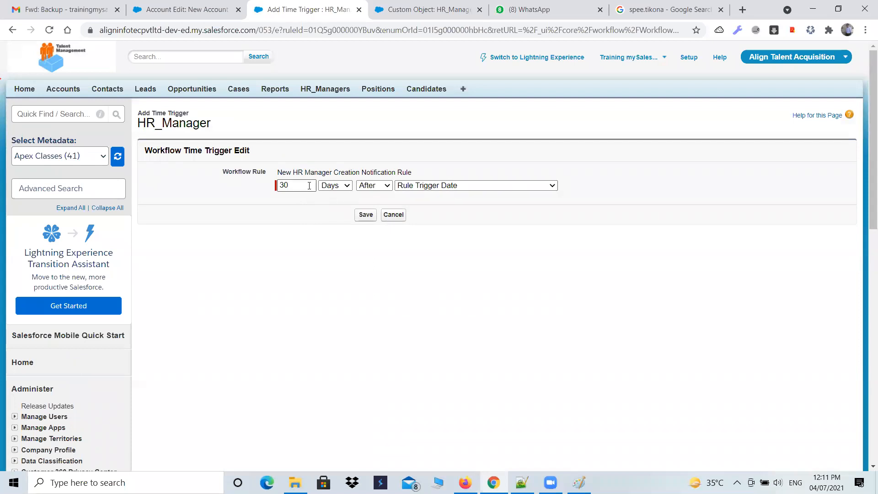
left_click(515, 188)
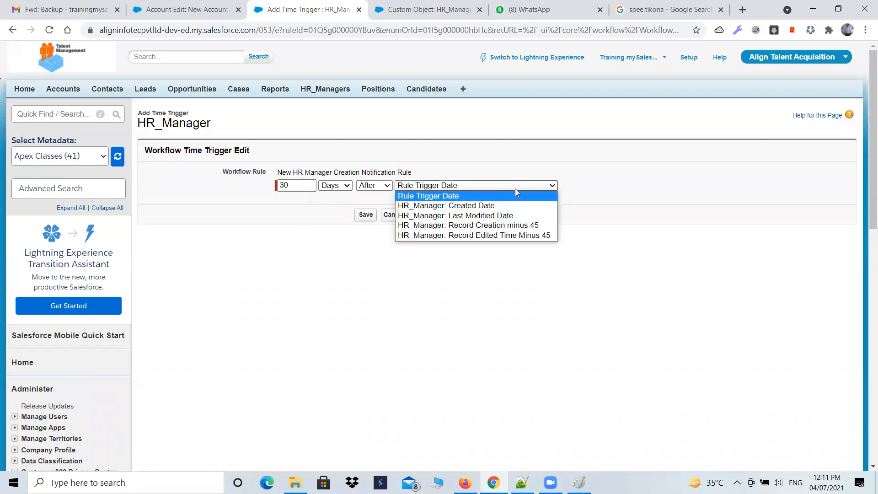
left_click(503, 225)
left_click(298, 188)
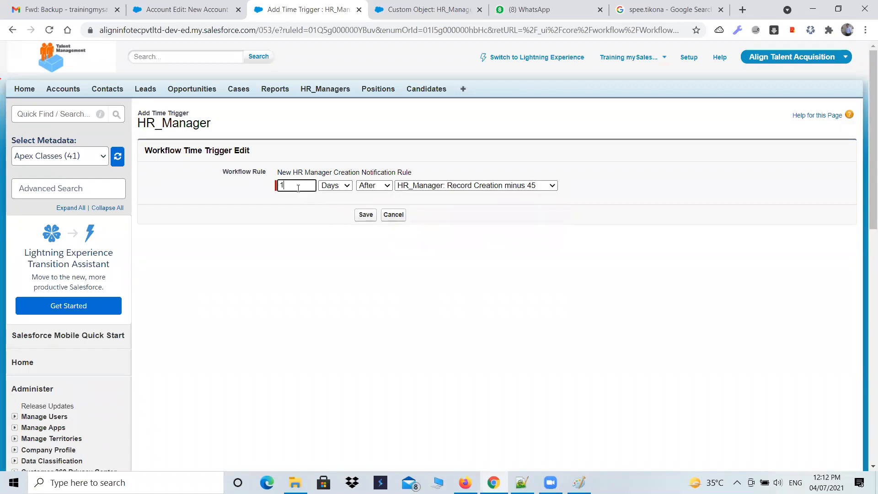
left_click(344, 187)
left_click(343, 196)
left_click(392, 185)
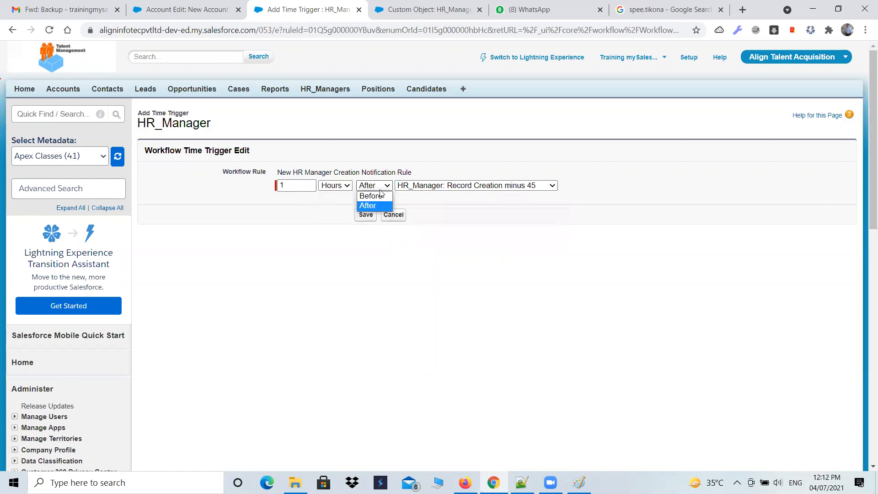
left_click(369, 206)
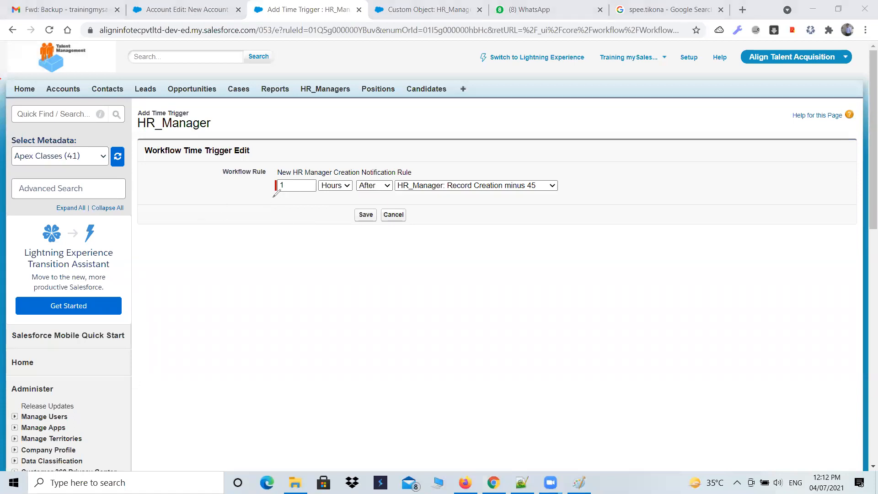
left_click_drag(273, 199, 391, 200)
mouse_move(320, 238)
left_mouse_down()
mouse_move(305, 270)
mouse_move(295, 250)
left_mouse_up()
mouse_move(347, 240)
left_mouse_down()
mouse_move(333, 268)
mouse_move(351, 259)
mouse_move(343, 239)
left_mouse_up()
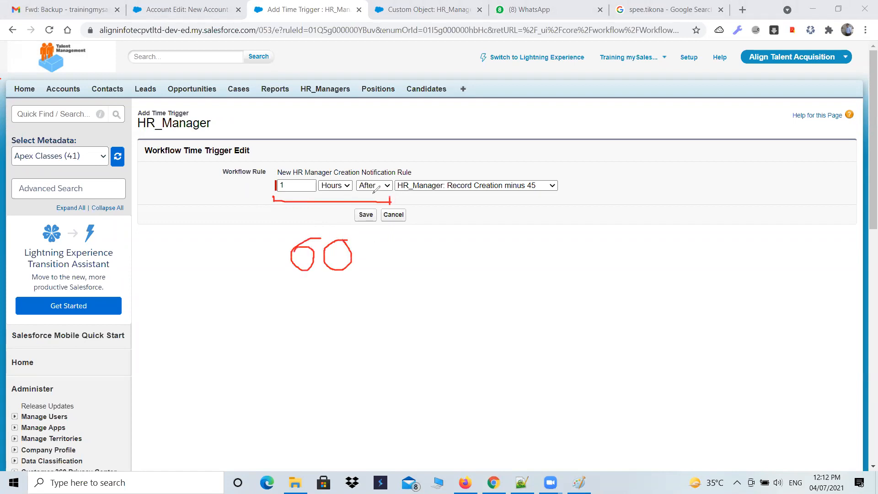
left_click_drag(370, 258, 388, 257)
mouse_move(425, 235)
left_mouse_down()
mouse_move(411, 255)
mouse_move(426, 243)
left_mouse_up()
mouse_move(421, 273)
left_mouse_down()
mouse_move(425, 235)
mouse_move(466, 238)
mouse_move(442, 249)
mouse_move(450, 263)
mouse_move(434, 262)
left_mouse_up()
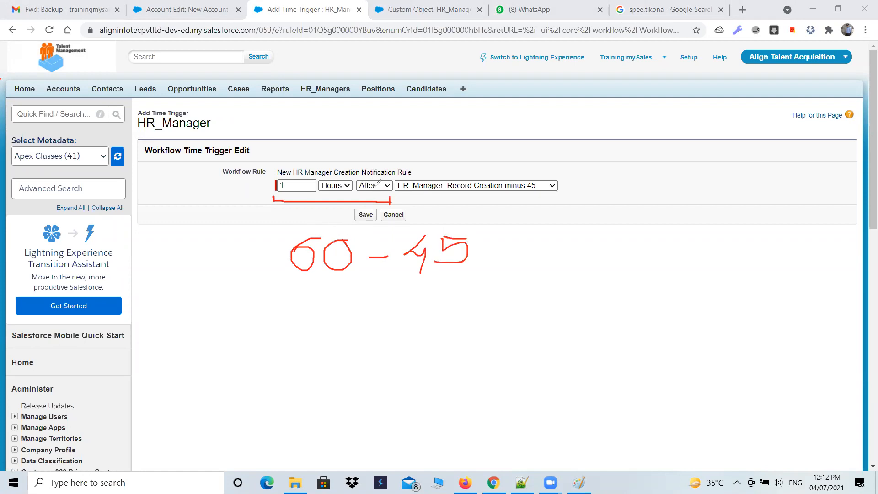
mouse_move(356, 190)
left_mouse_down()
mouse_move(324, 223)
mouse_move(338, 217)
left_mouse_up()
left_click_drag(390, 200, 557, 208)
mouse_move(476, 254)
left_mouse_down()
mouse_move(501, 256)
mouse_move(498, 267)
left_mouse_up()
left_click_drag(537, 239, 535, 265)
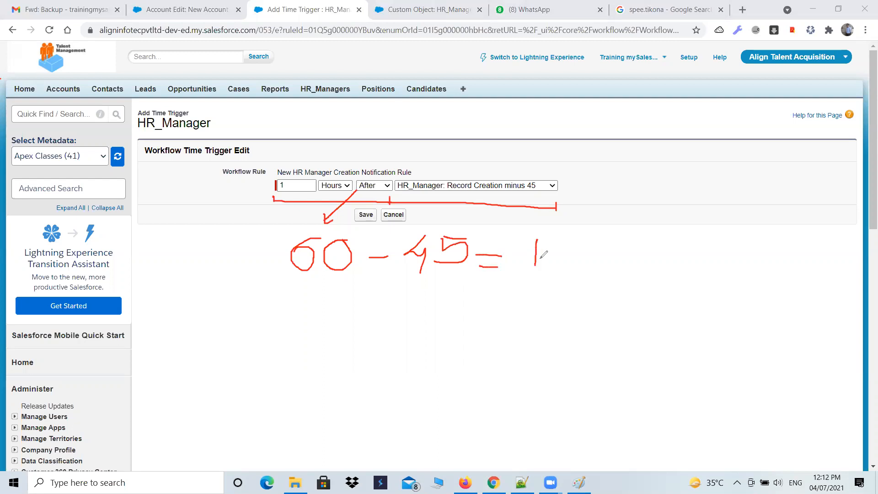
mouse_move(587, 238)
left_mouse_down()
mouse_move(558, 239)
mouse_move(567, 250)
mouse_move(555, 268)
left_mouse_up()
left_click_drag(287, 273, 571, 285)
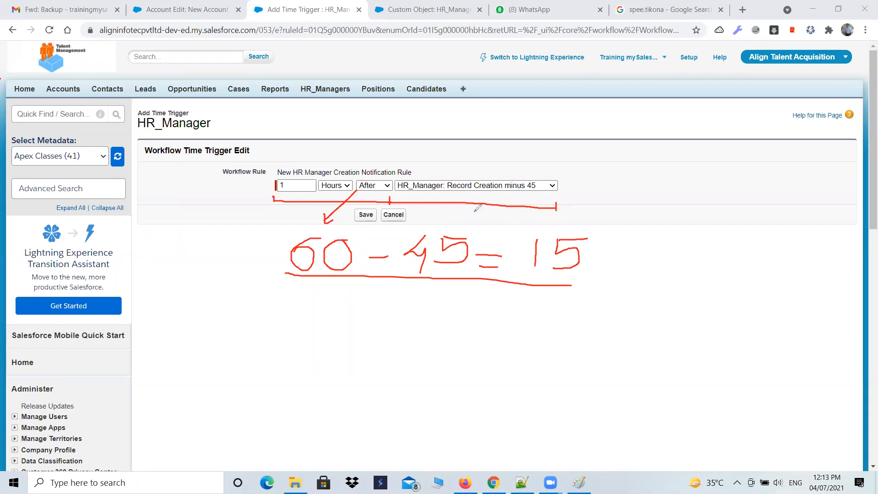
mouse_move(375, 219)
left_mouse_down()
mouse_move(336, 194)
mouse_move(364, 219)
mouse_move(333, 227)
left_mouse_up()
mouse_move(270, 195)
left_mouse_down()
mouse_move(411, 255)
mouse_move(461, 264)
mouse_move(487, 242)
mouse_move(567, 259)
mouse_move(483, 323)
left_mouse_up()
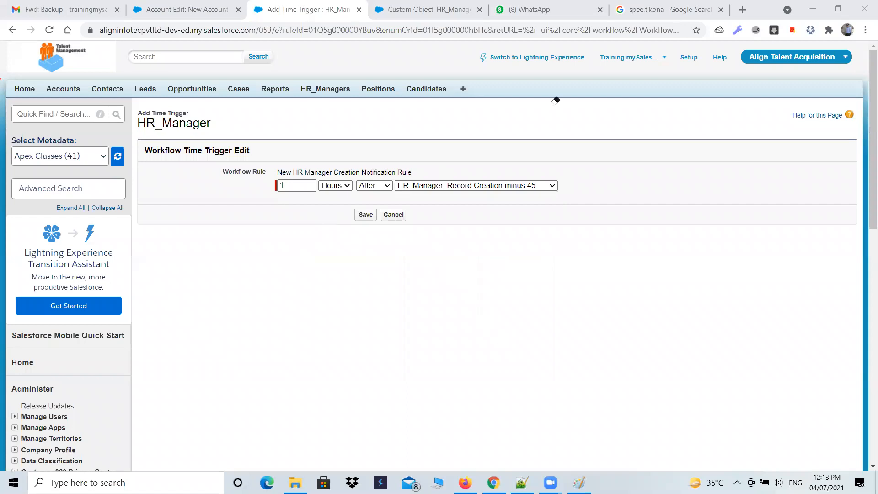
Save the time trigger and start a new email alert as its workflow action
left_click(366, 214)
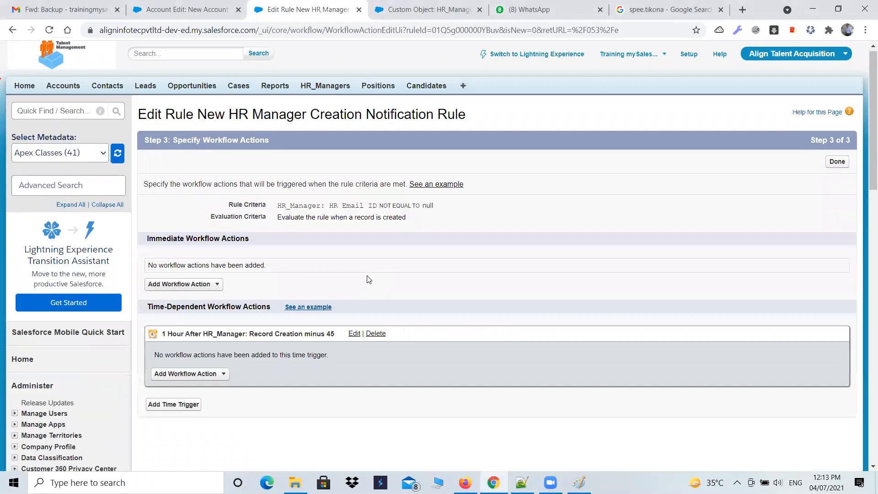
scroll(274, 302, "down", 1)
left_click(189, 320)
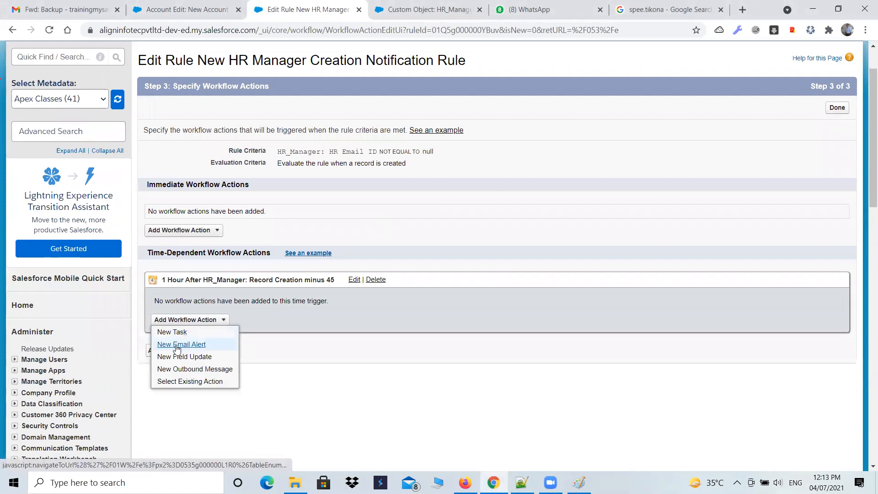
left_click(183, 344)
Describe the email alert as New HR Manager Creation Notification Alert and let its unique name fill in
left_click(326, 201)
type("New ")
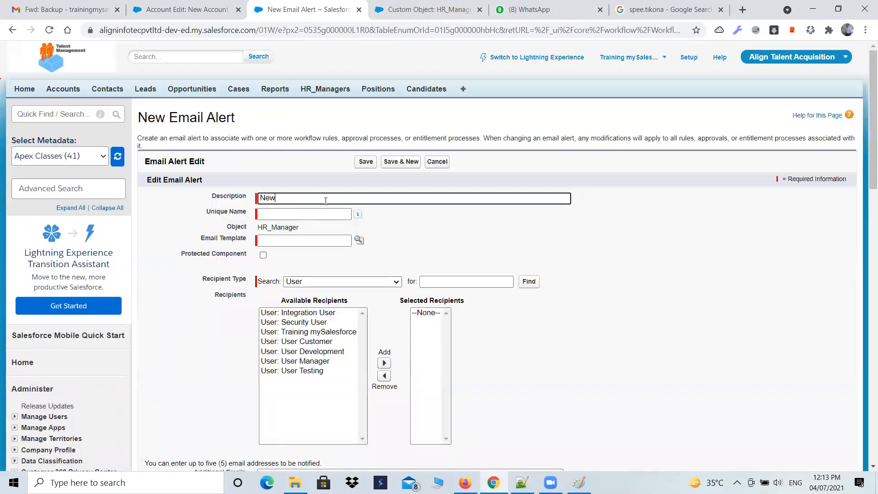
type("HR Manager Creation Notification")
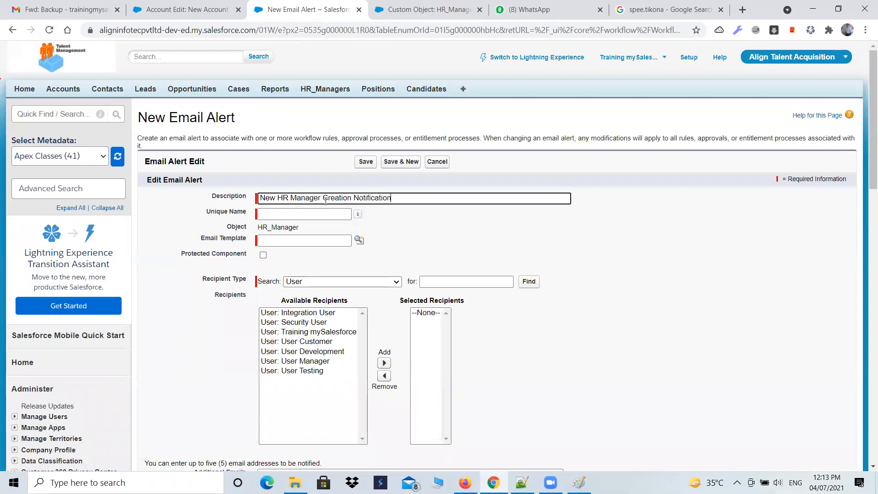
type(" EM")
key("Tab")
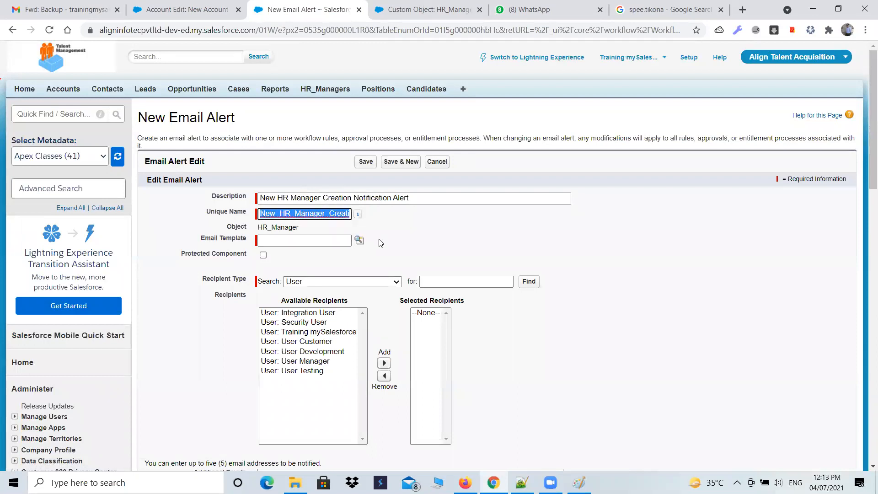
Assign the New HR Manager Creation Notification Template as the alert's email template
left_click(358, 240)
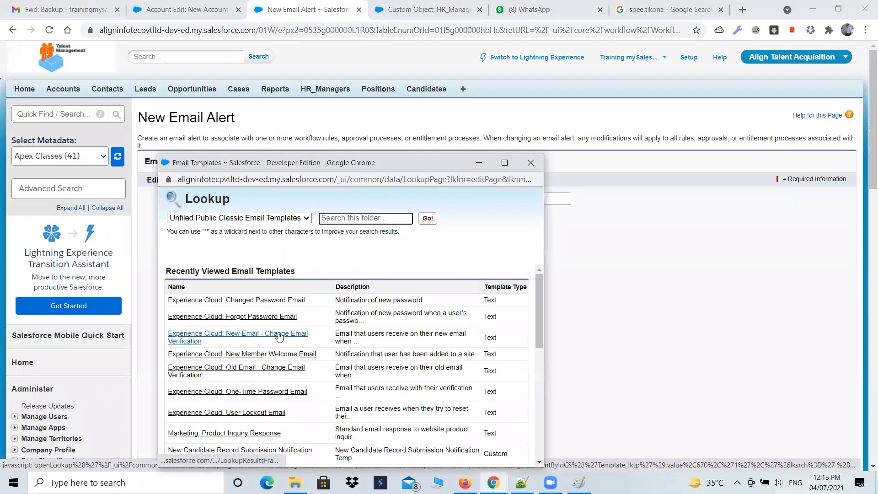
left_click(352, 114)
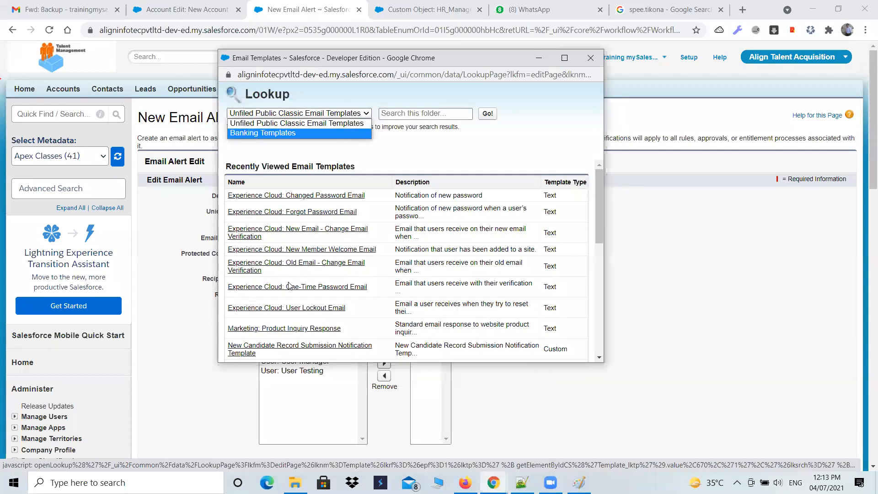
scroll(262, 302, "down", 3)
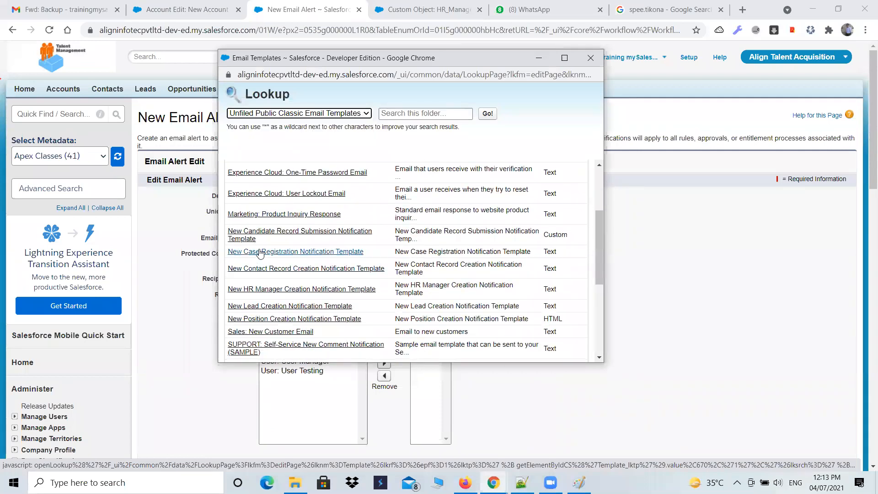
left_click(270, 288)
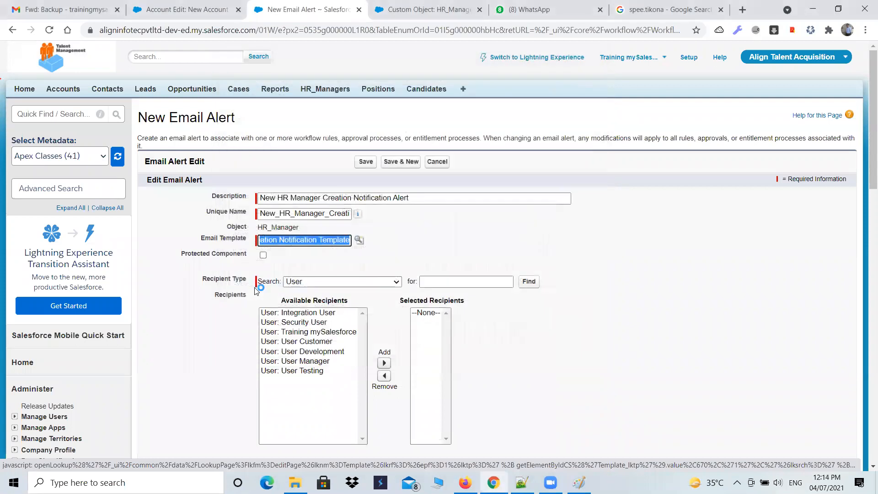
Set the recipient type to Email Field and add HR Email ID as a selected recipient
left_click(365, 282)
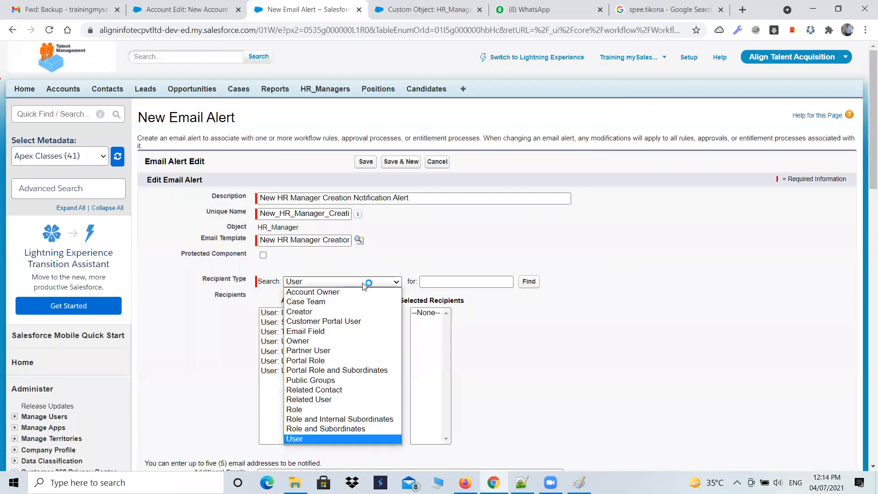
left_click(339, 331)
scroll(387, 313, "down", 1)
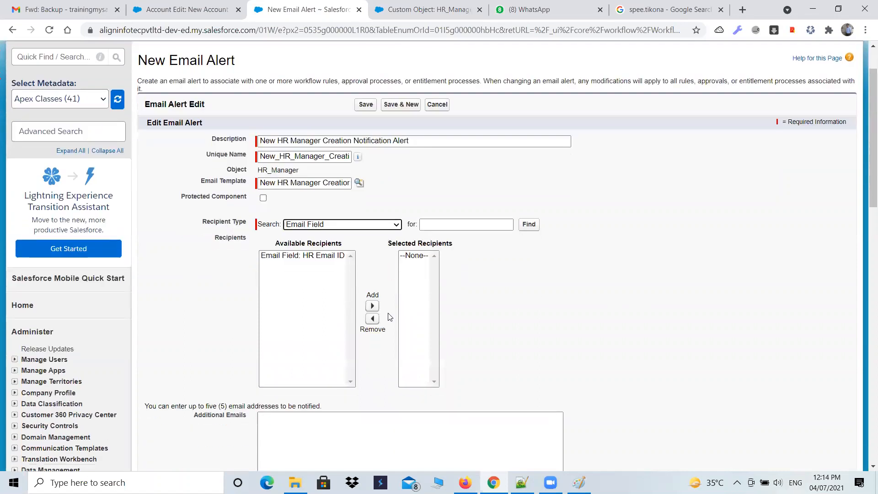
left_click(318, 256)
left_click(372, 305)
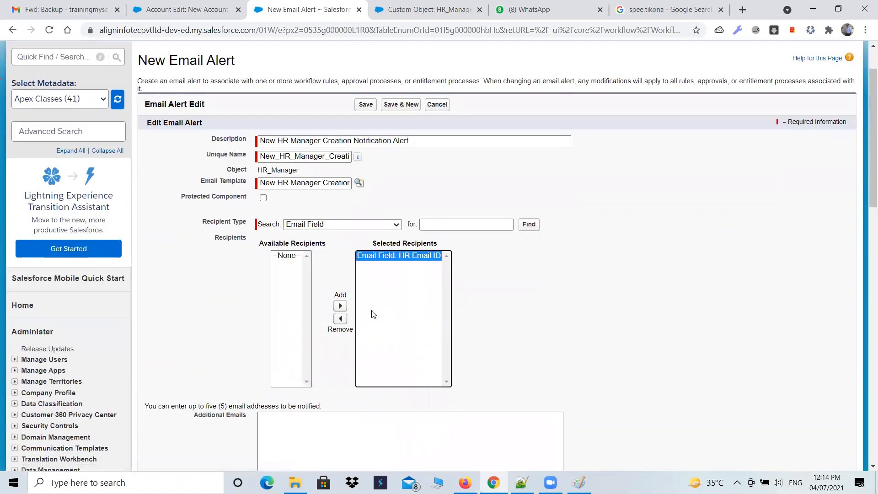
Save the email alert without additional emails, keeping the current user's email address as sender
scroll(483, 273, "down", 1)
scroll(483, 273, "down", 2)
left_click(281, 301)
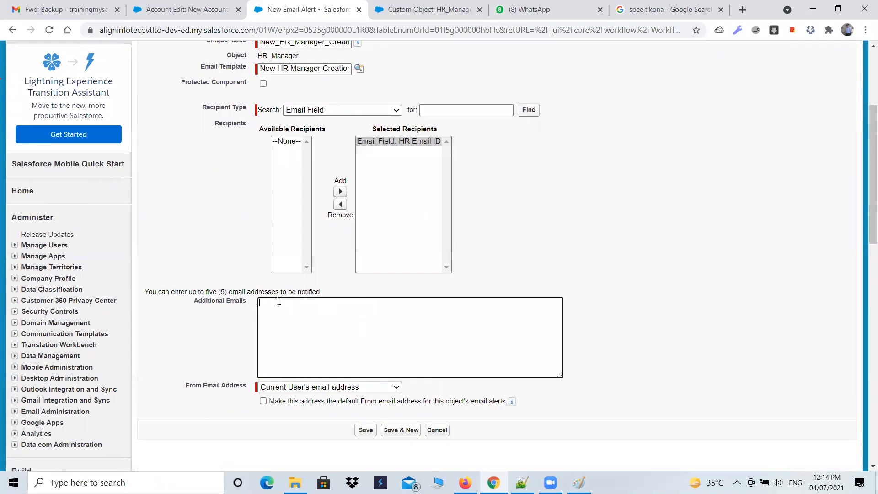
scroll(525, 300, "down", 3)
scroll(524, 300, "down", 1)
left_click(366, 258)
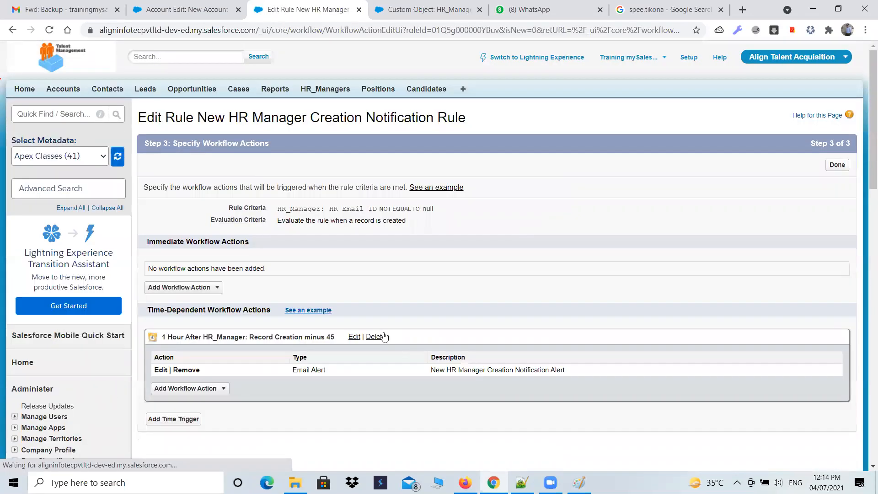
Finish the workflow actions and activate the New HR Manager Creation Notification Rule
scroll(384, 336, "down", 3)
scroll(276, 339, "up", 3)
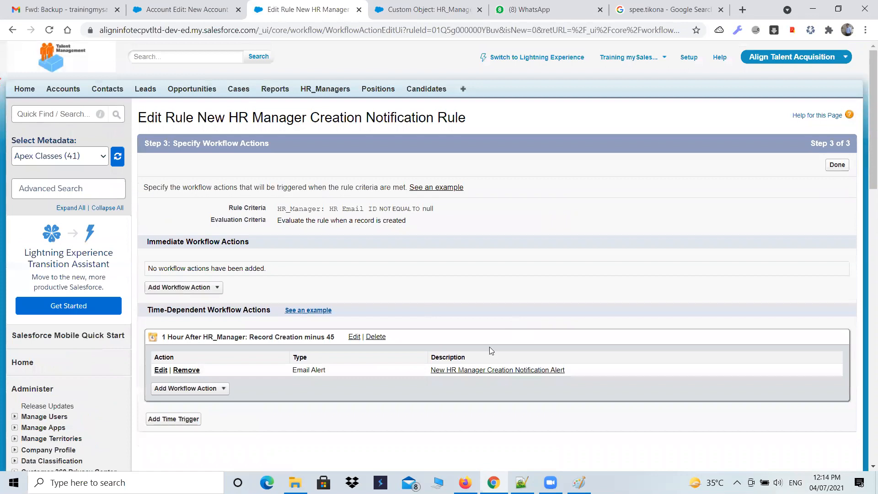
left_click(840, 168)
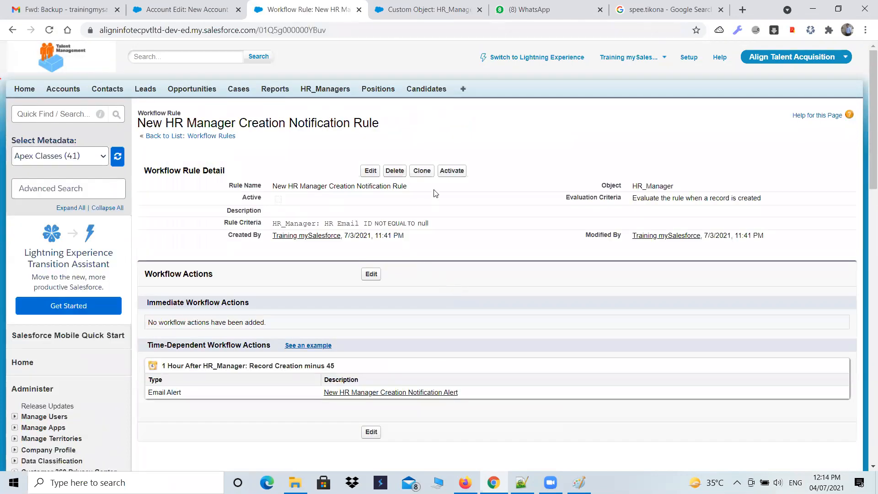
left_click(452, 172)
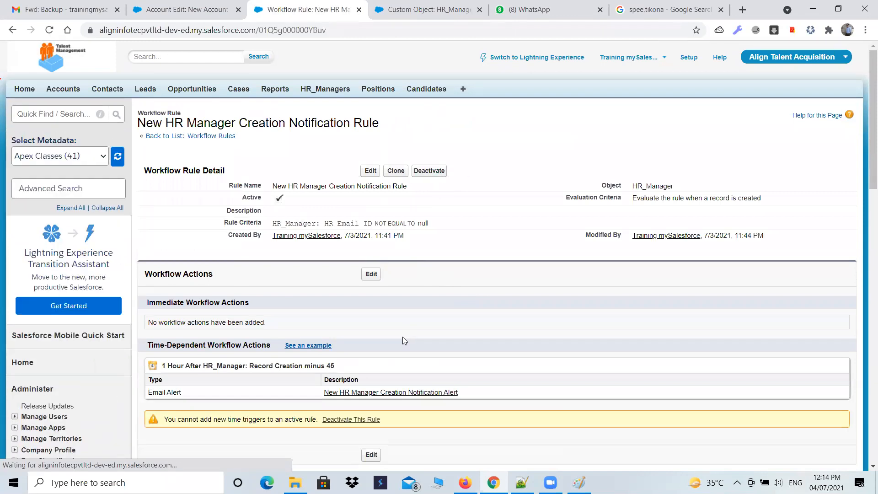
Close the unsaved New Account page and discard its changes
left_click(215, 11)
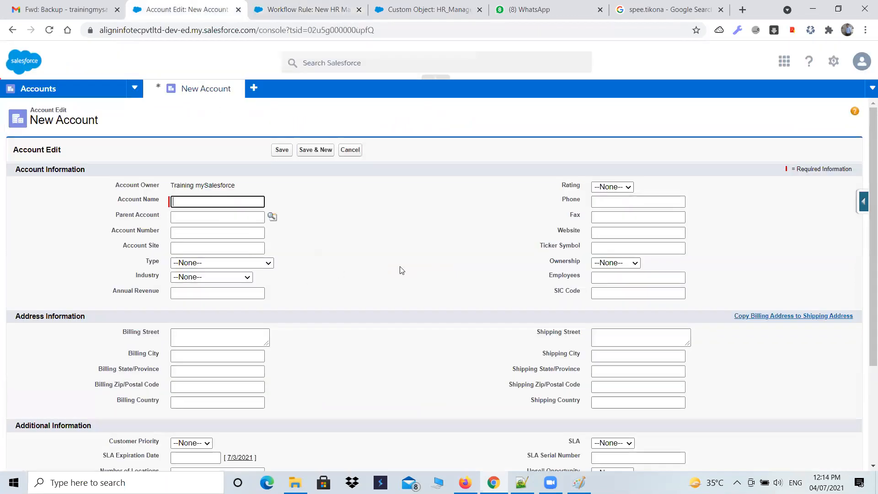
left_click(239, 10)
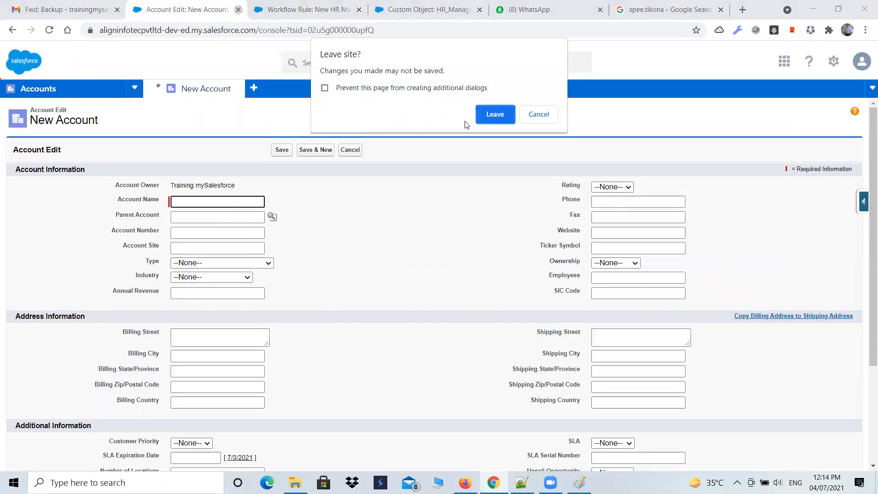
left_click(493, 114)
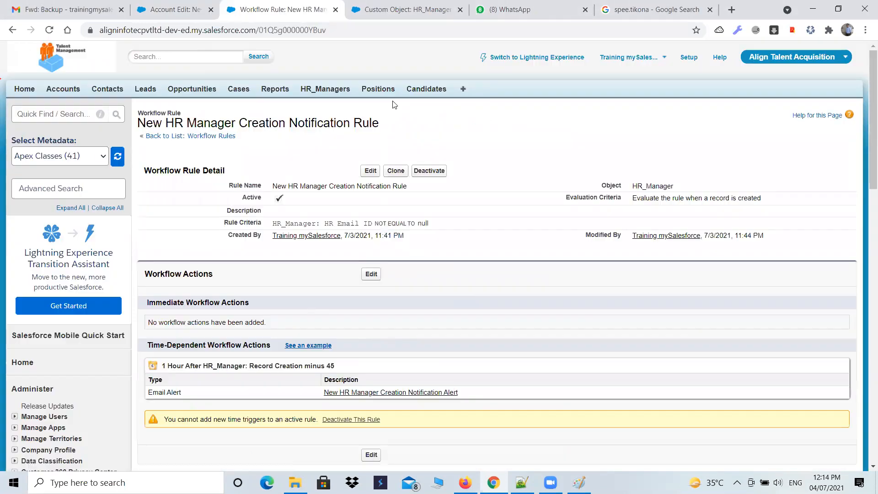
Start a new HR_Manager record with Hiring_Manager 15 mins testing and location Agra
left_click(325, 89)
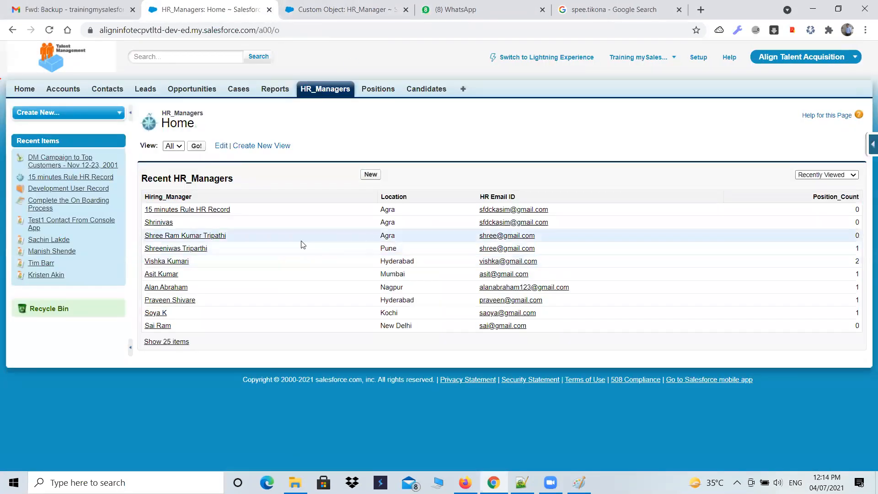
left_click(369, 175)
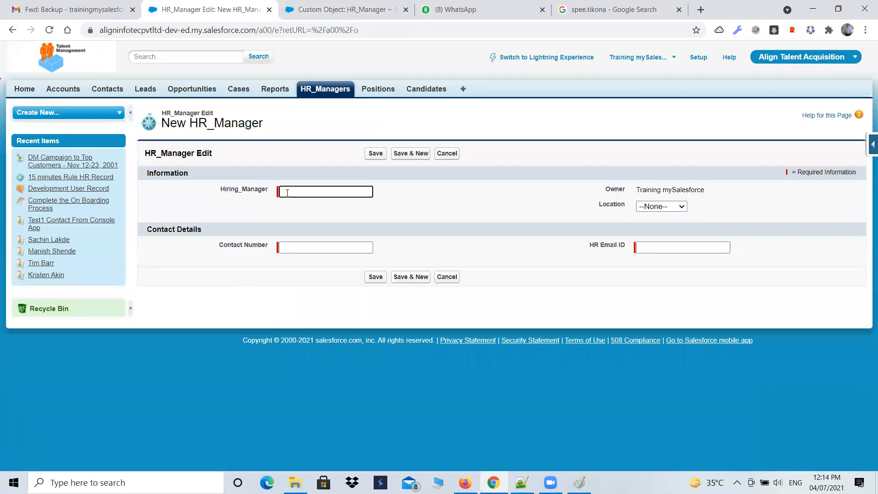
type("Rule ")
type("esting")
key("Tab")
left_click(652, 206)
left_click(649, 225)
Enter the contact number of the new HR_Manager record
left_click(334, 249)
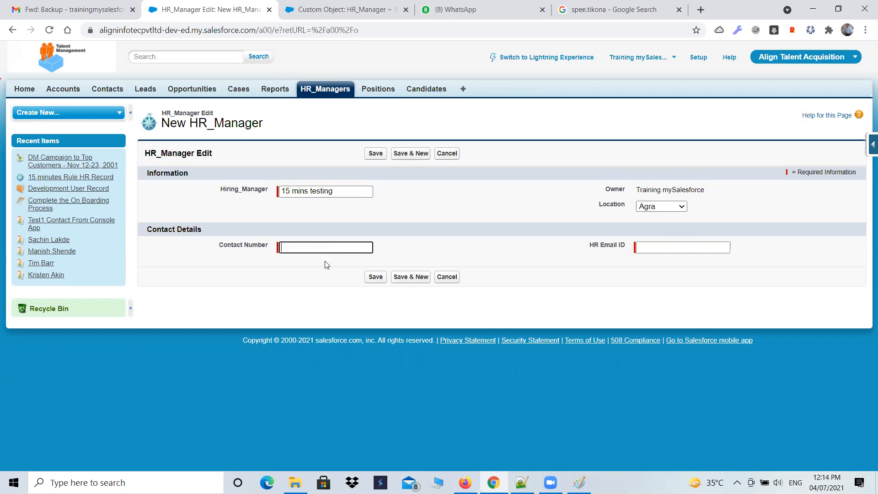
left_click(648, 247)
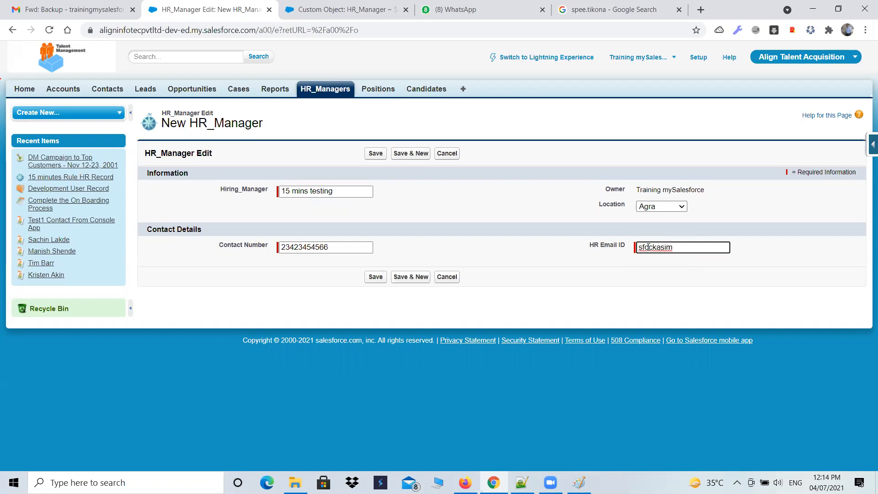
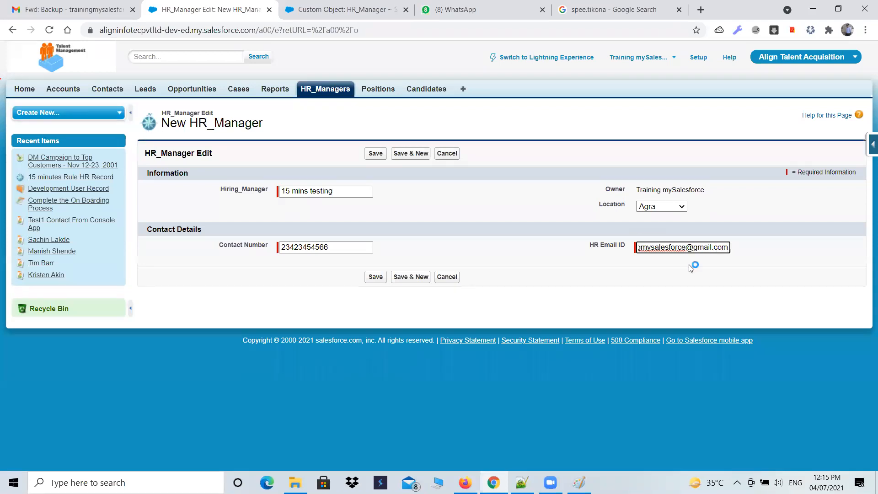
Enter the training account's email address as the HR Email ID and save the HR_Manager record
left_click(377, 269)
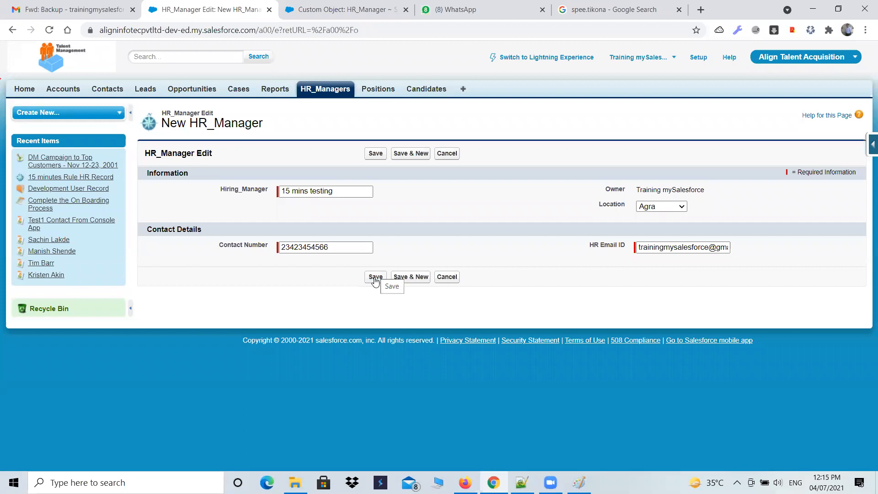
left_click(375, 277)
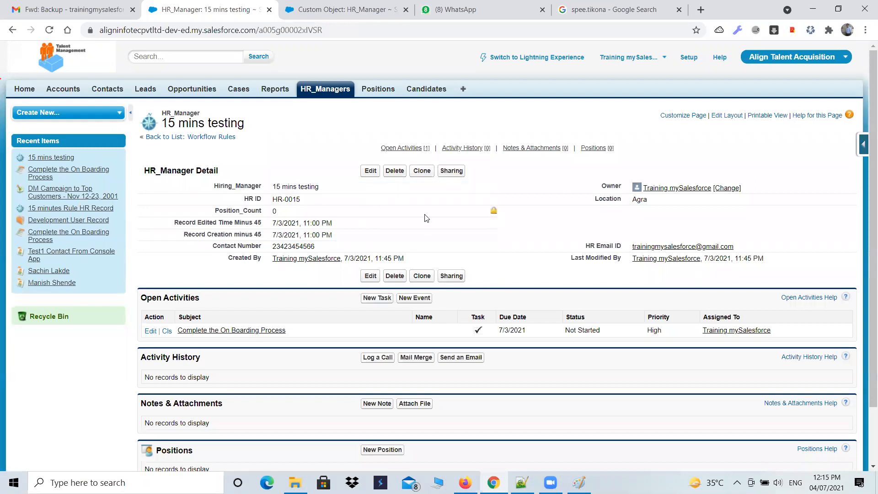
Switch to Gmail and reload the inbox to check for the notification email
left_click(64, 15)
left_click(56, 91)
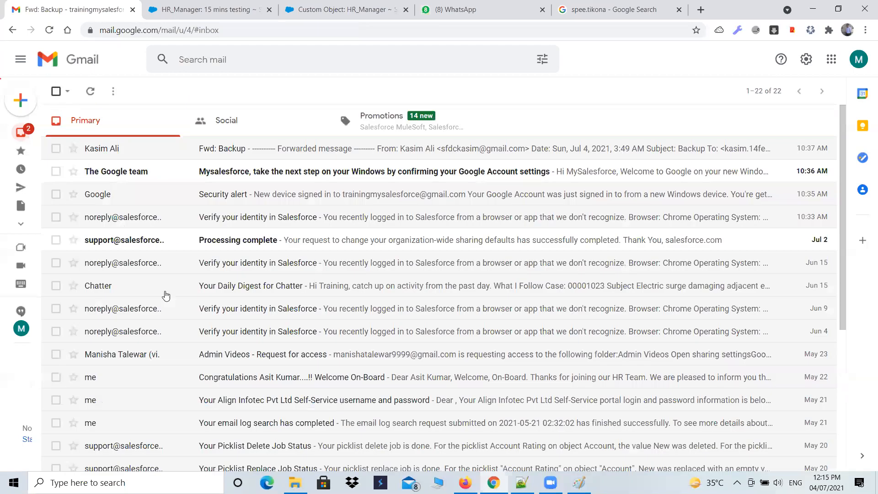
left_click(49, 30)
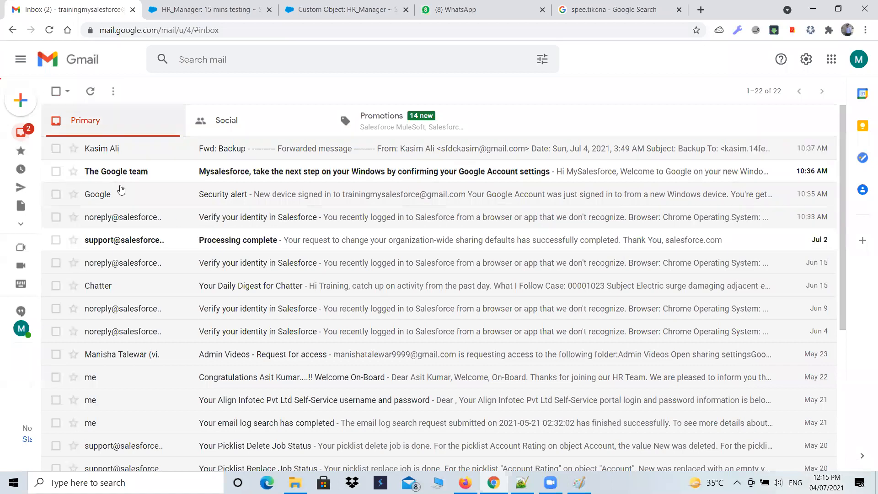
mouse_move(130, 174)
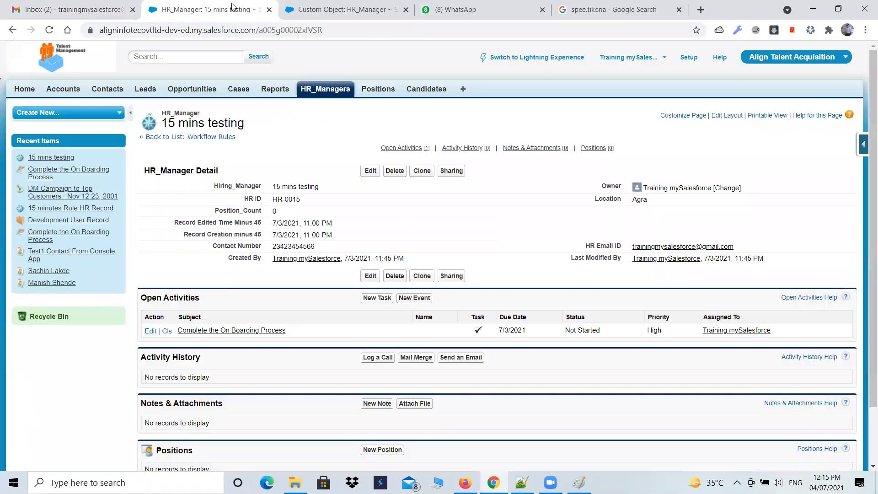
Return to Salesforce and reload the Setup home page
left_click(208, 10)
left_click(40, 322)
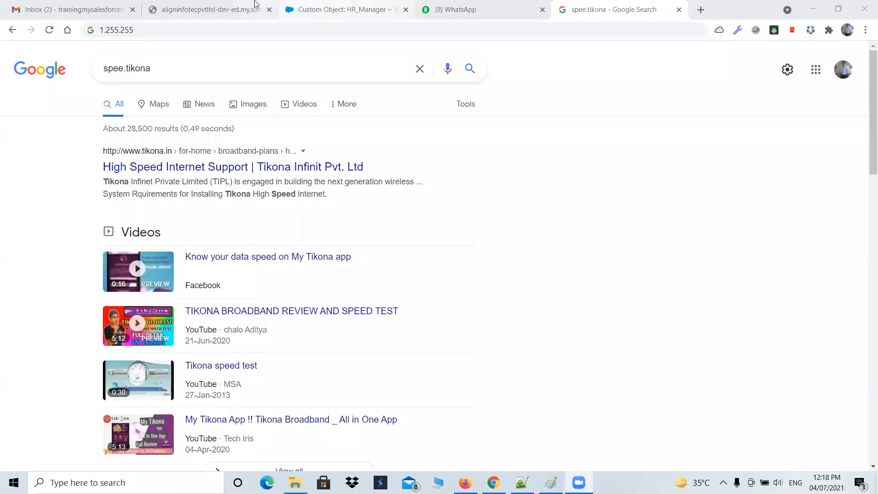
left_click(203, 9)
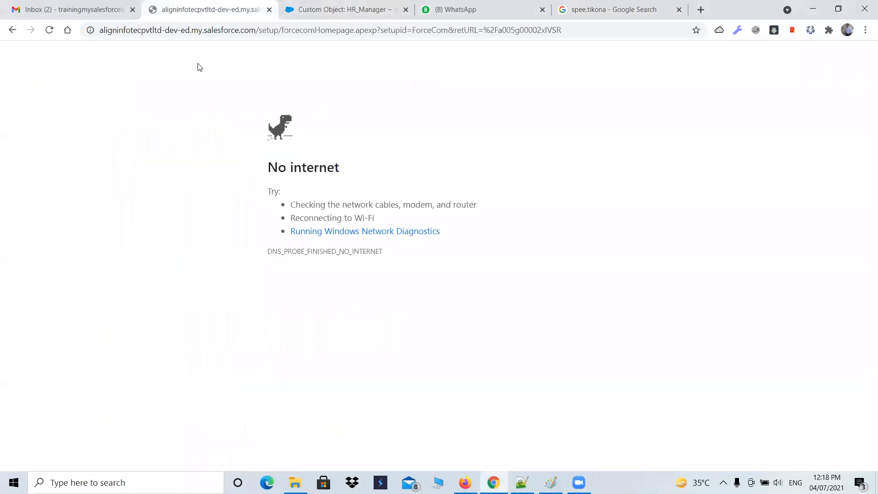
left_click(49, 30)
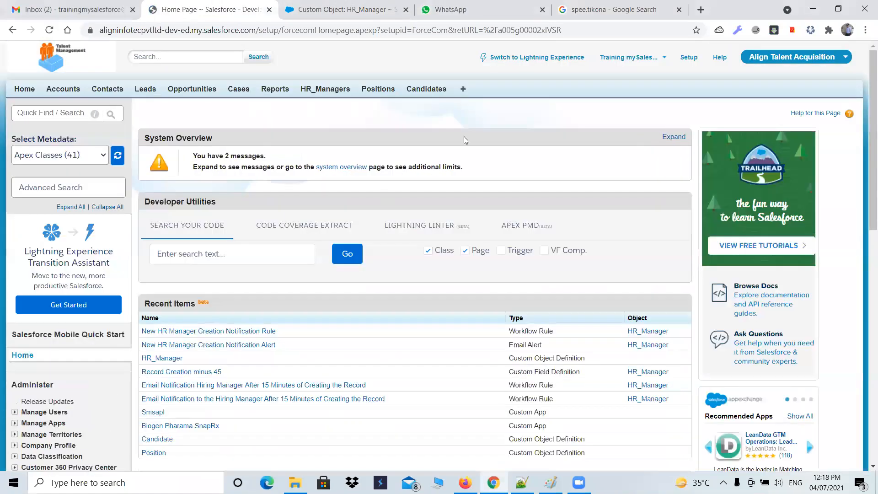
Open Process Builder from the workflow and approvals section of Setup
scroll(100, 322, "down", 7)
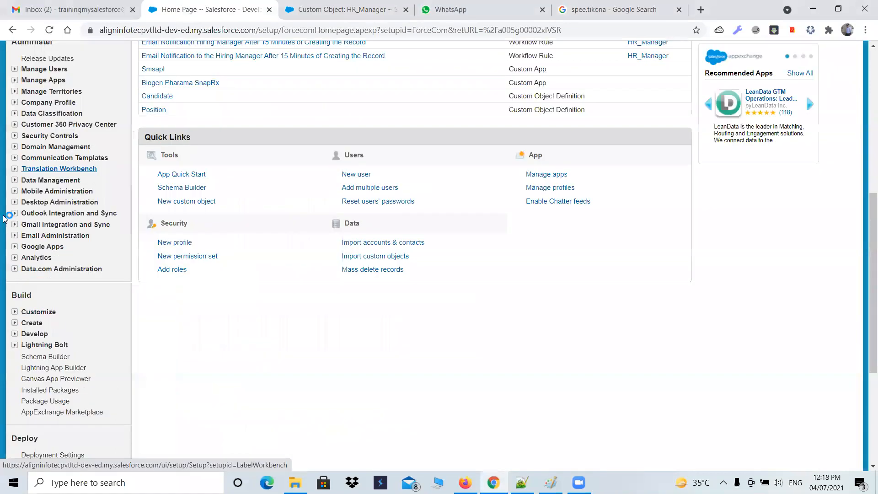
scroll(26, 163, "down", 3)
left_click(15, 152)
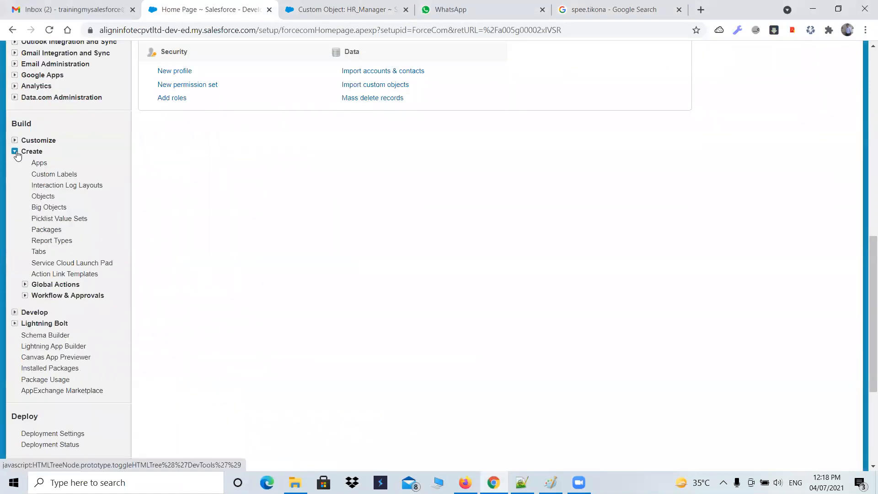
left_click(24, 296)
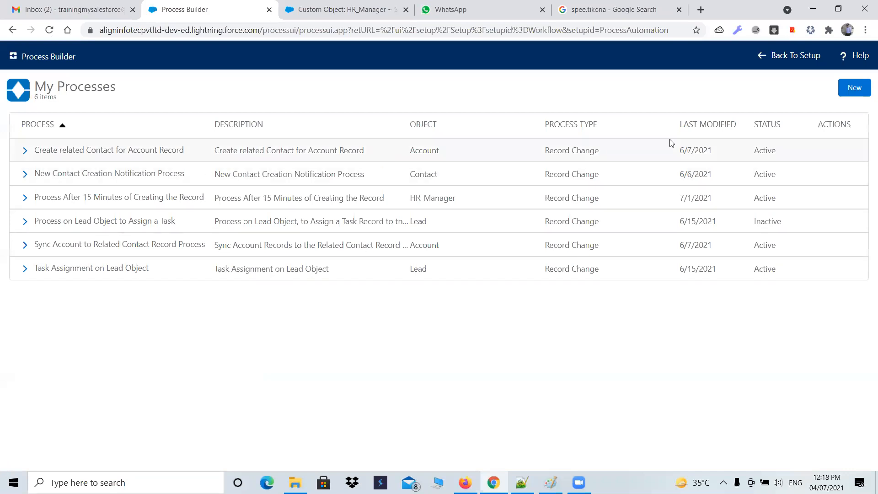
Start a new process and name it 15 minutes Rule
left_click(853, 88)
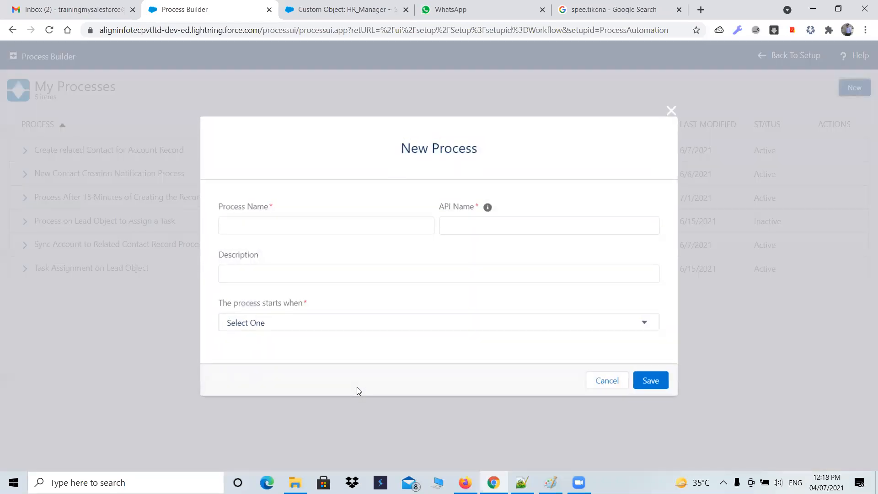
left_click(355, 225)
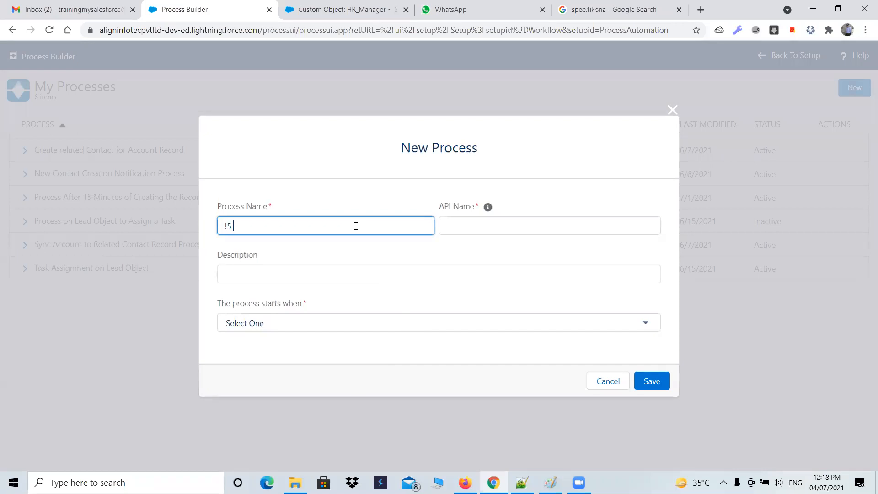
type("15 minutes Rules")
key("Tab")
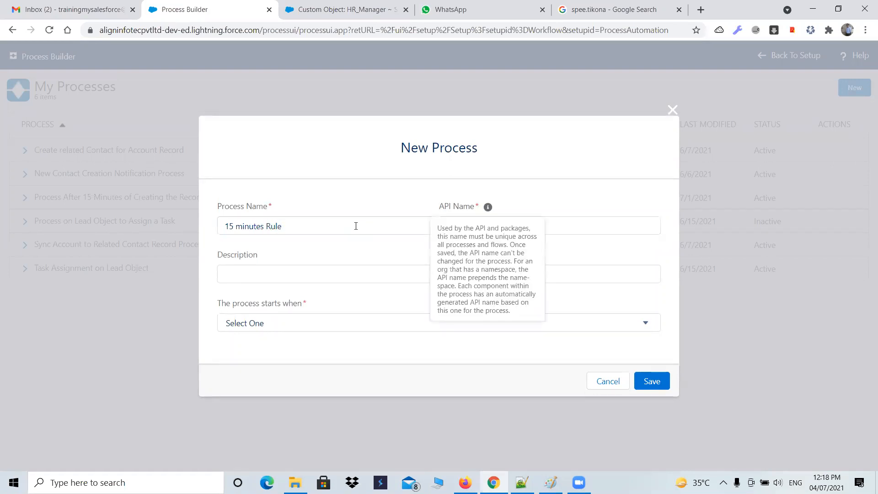
Set the 15 minutes Rule process to start when a record changes and save its properties
left_click(294, 276)
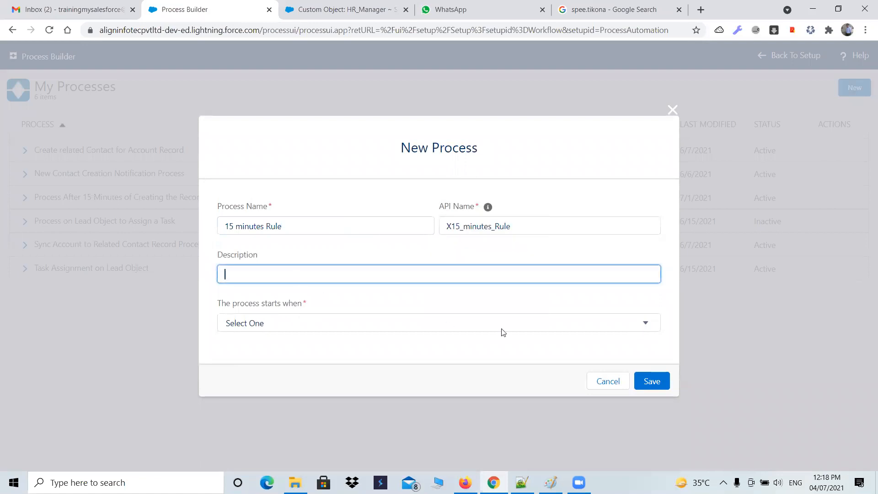
left_click(613, 328)
left_click(411, 350)
left_click(649, 383)
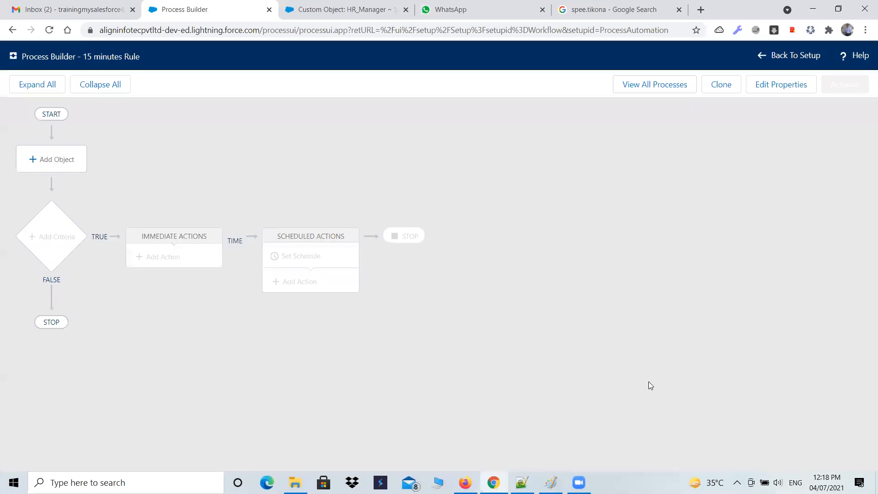
Assign the HR_Manager object to the process, starting only when a record is created, and save
left_click(64, 167)
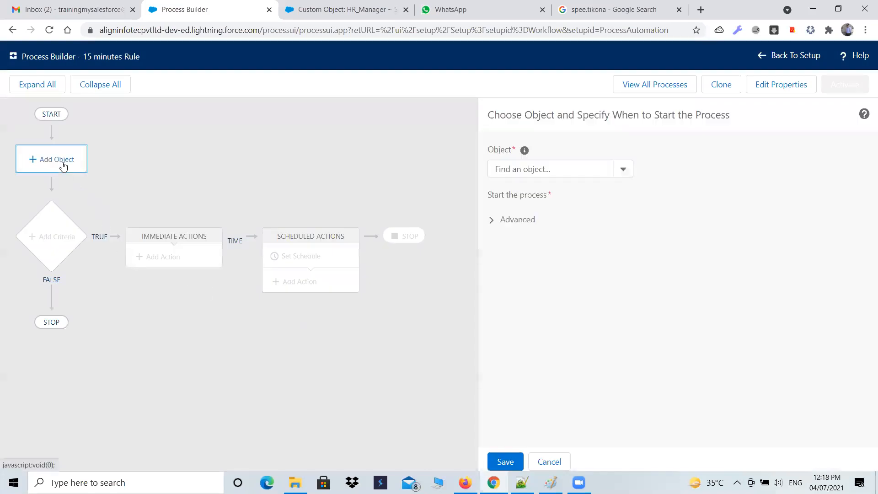
left_click(516, 173)
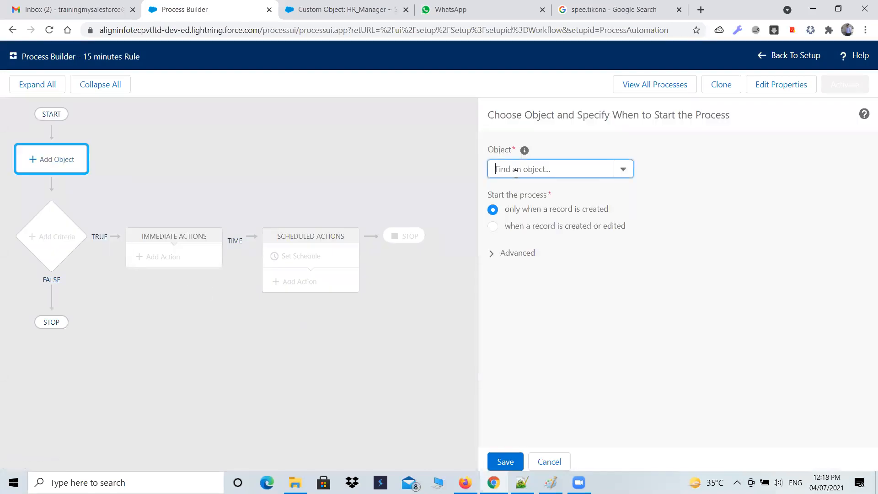
type("h")
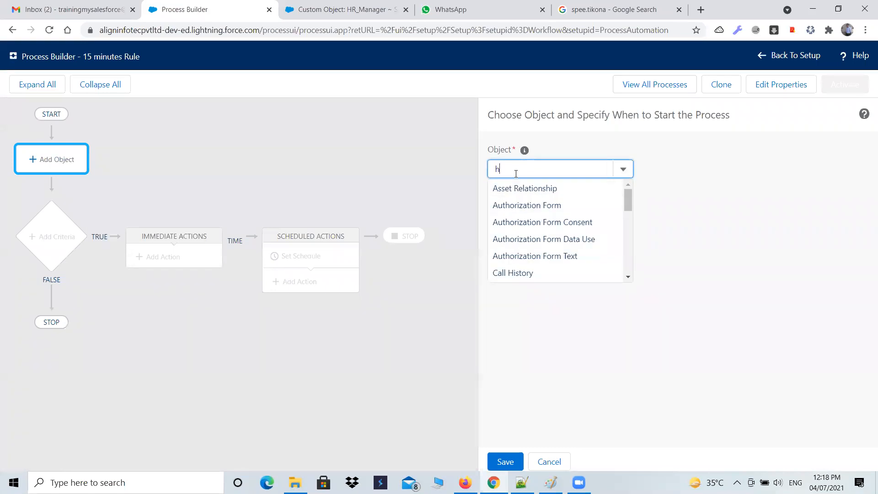
type("r")
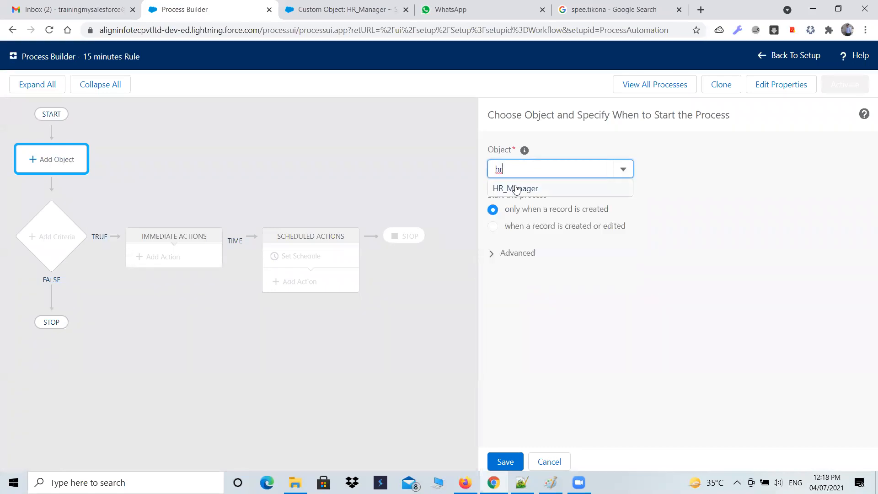
left_click(514, 187)
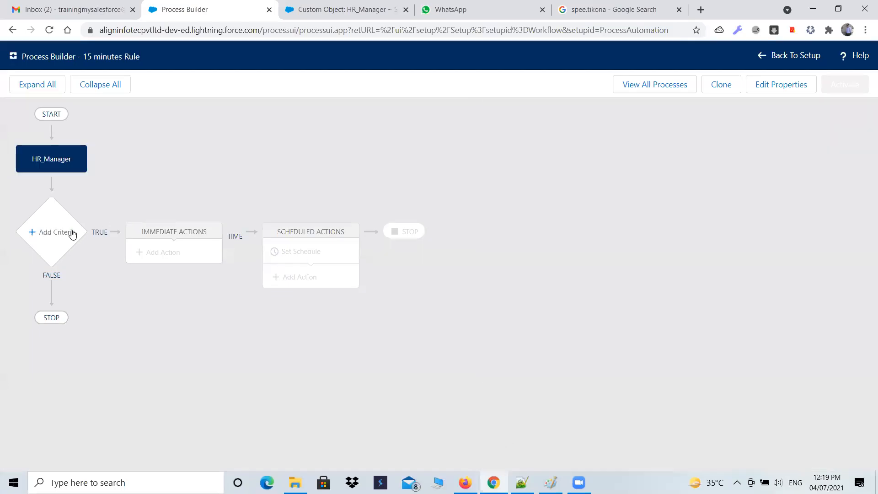
Add criteria for the first action group and name them Check the Email
left_click(63, 232)
left_click(472, 164)
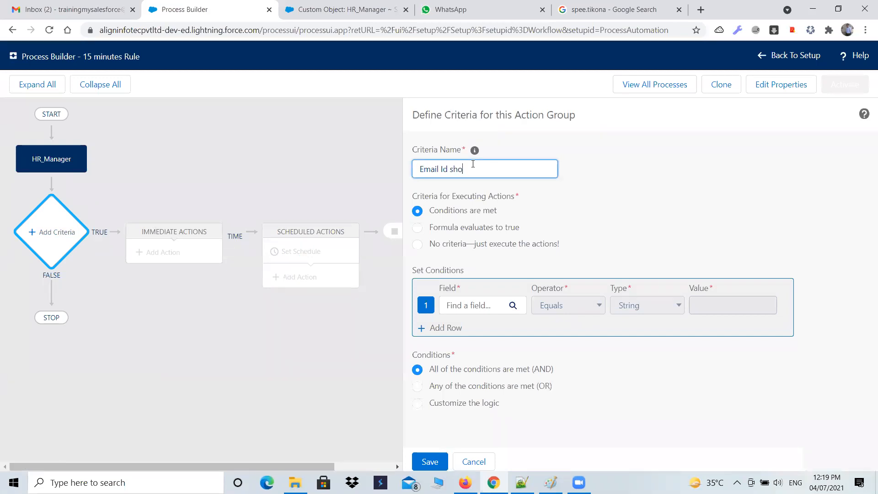
key("ctrl+BackSpace")
key("ctrl+BackSpace")
key("ctrl+BackSpace")
Choose HR Email ID as the field of the first criteria condition
left_click(497, 304)
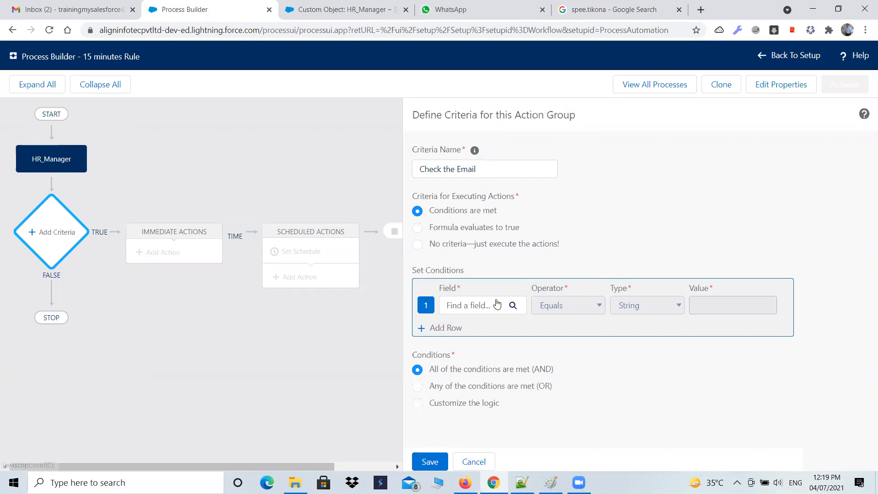
type("ema")
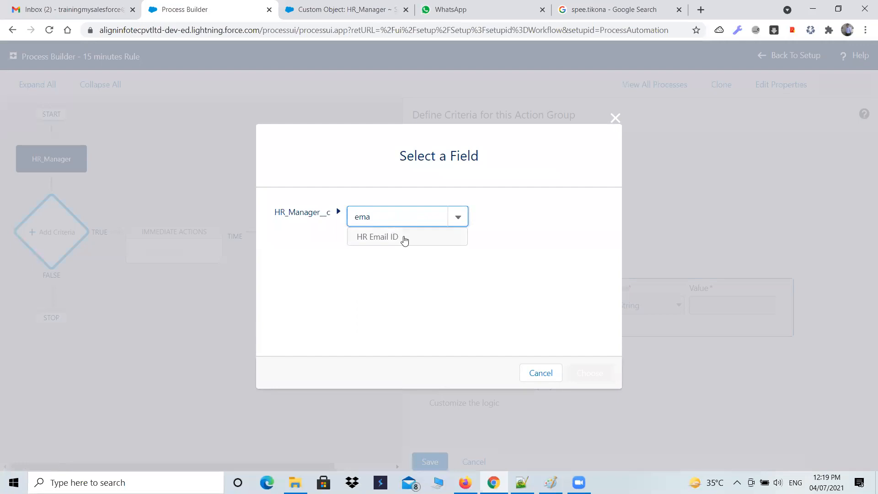
left_click(404, 238)
left_click(588, 369)
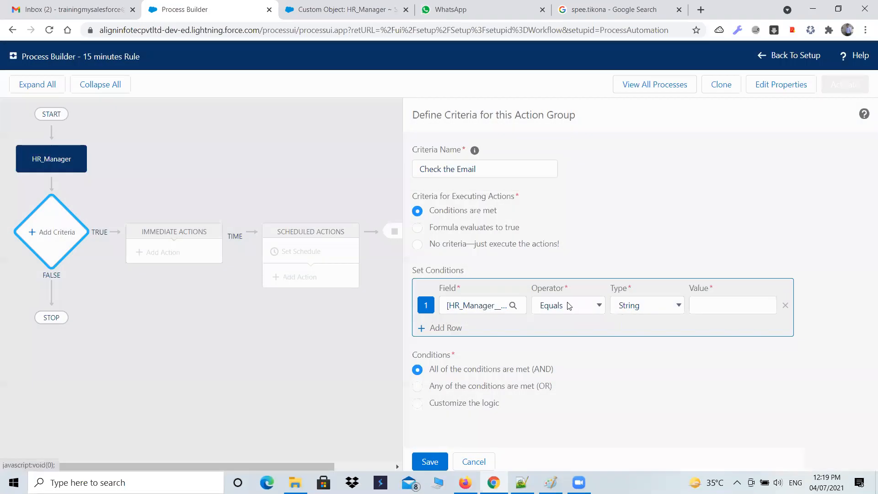
Make the condition require that the field does not equal the Null global constant, and save the criteria
left_click(598, 306)
key("Down")
key("Return")
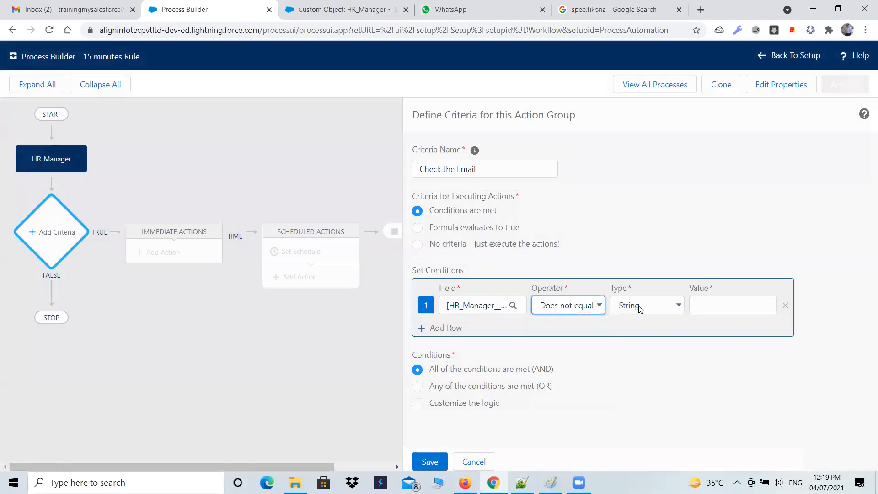
left_click(641, 307)
left_click(636, 345)
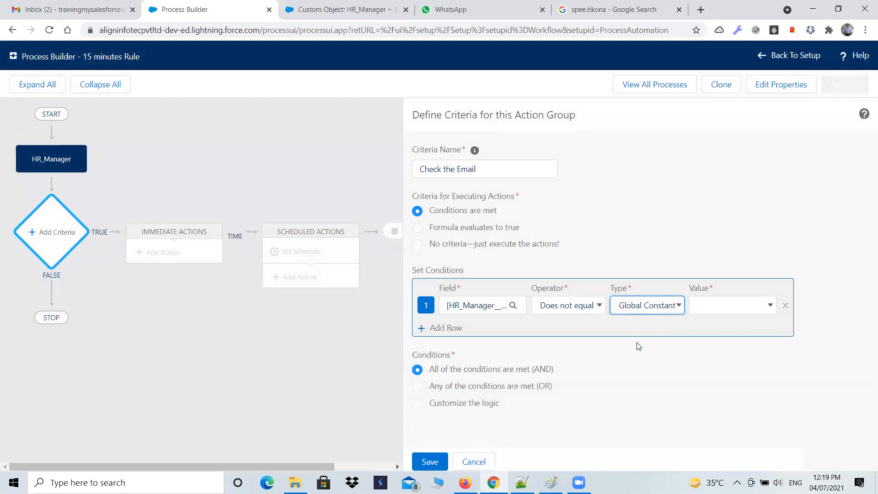
left_click(749, 303)
key("Down")
key("Return")
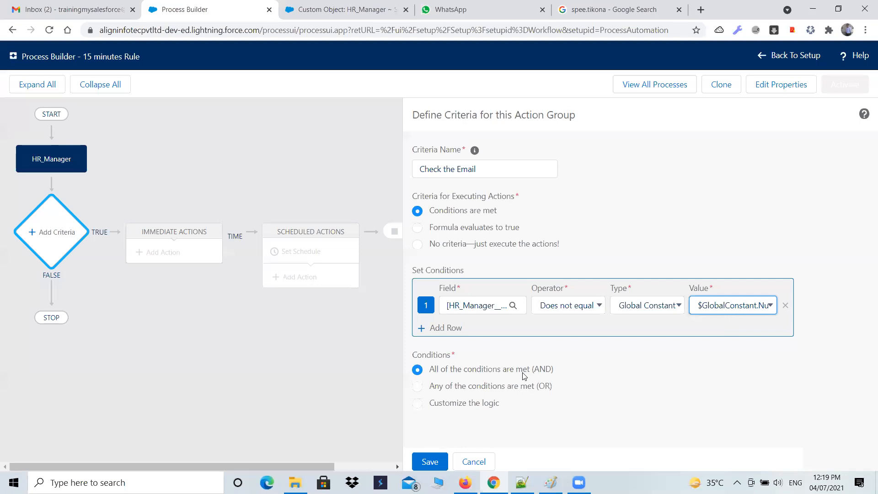
left_click(434, 466)
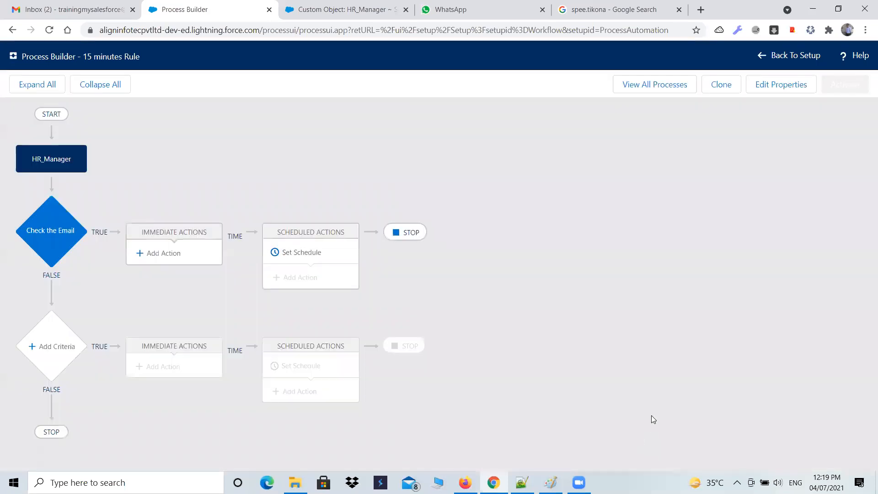
Schedule the Check the Email actions for 1 hour after the Record Creation minus 45 date and save
left_click(294, 255)
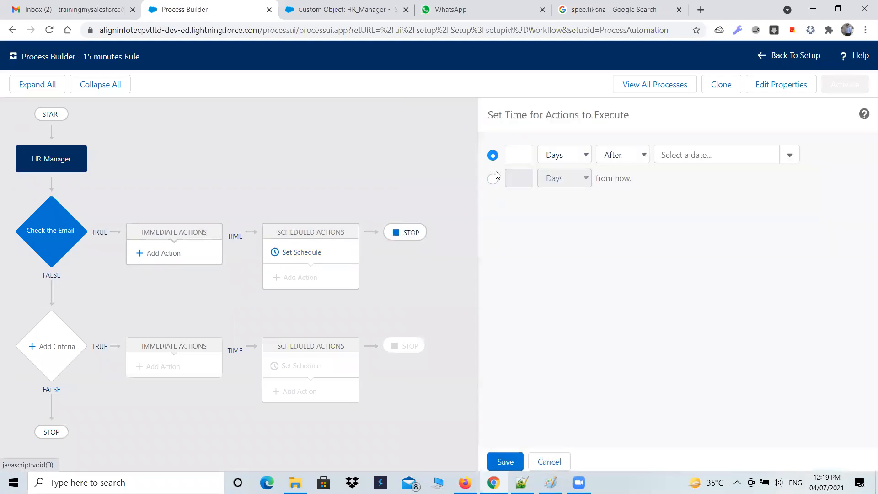
left_click(568, 158)
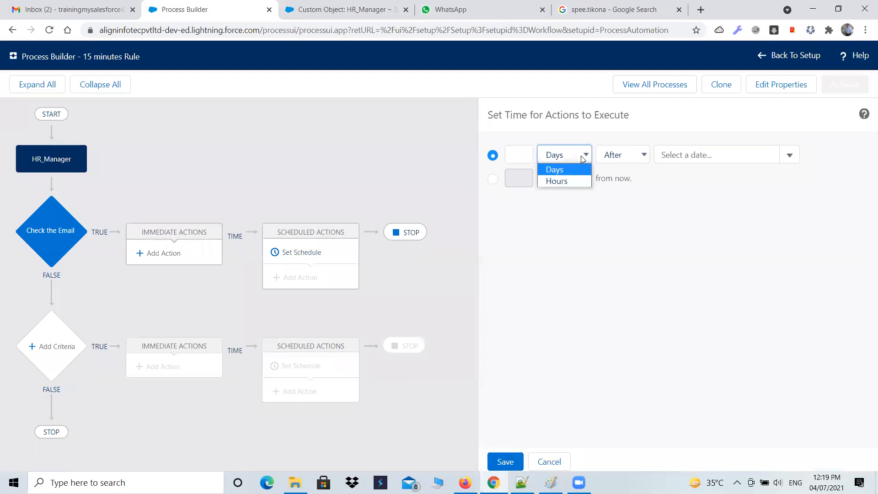
left_click(566, 181)
left_click(515, 151)
type("1")
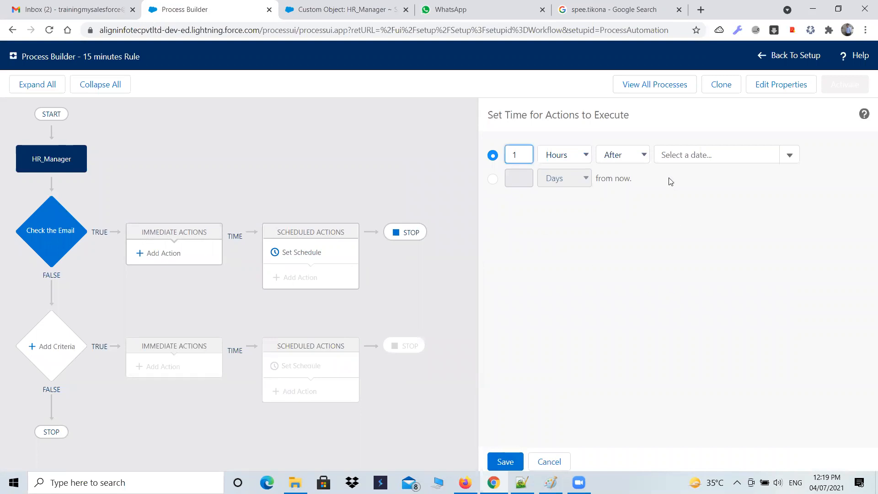
left_click(789, 155)
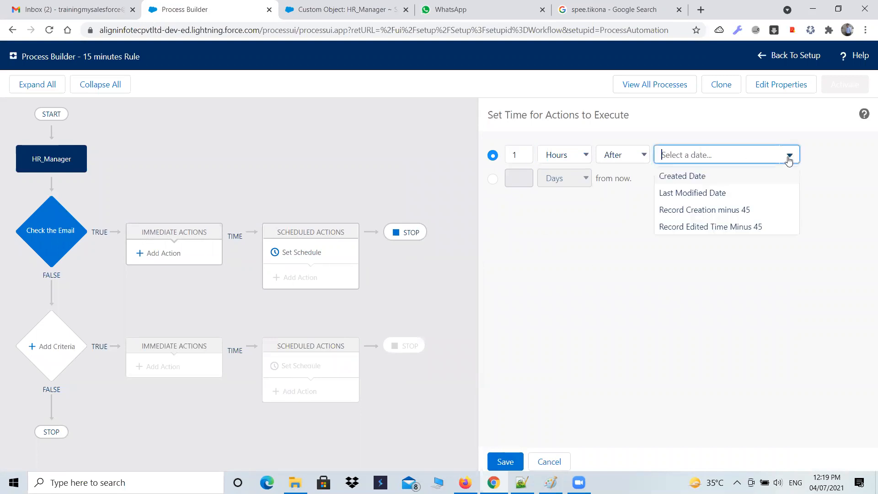
left_click(716, 211)
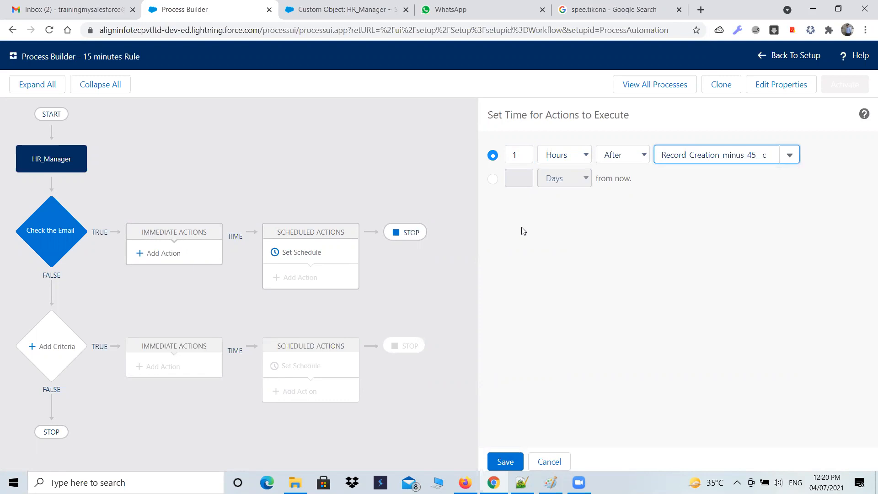
left_click(505, 462)
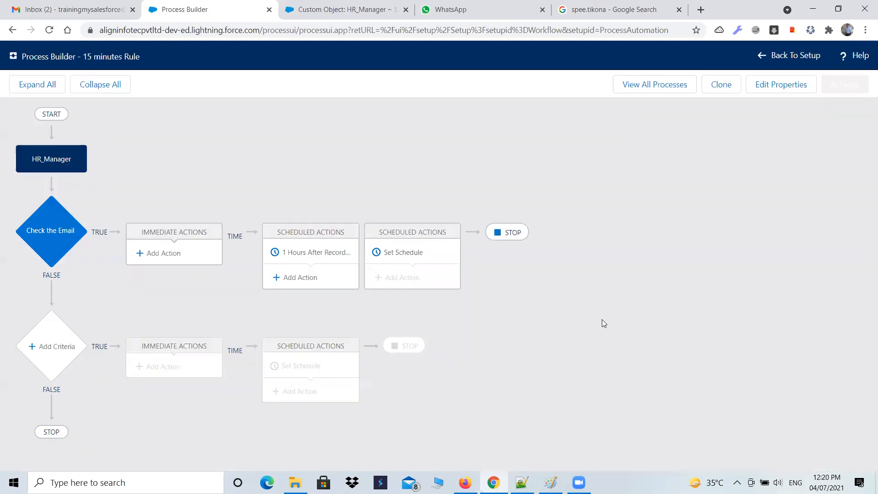
Add an Email Alerts action named "send the email" to the 1-hour schedule
left_click(293, 279)
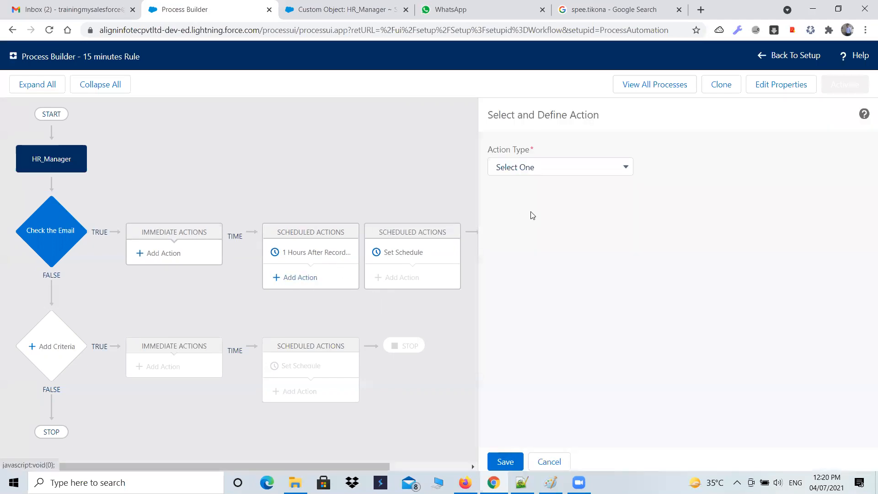
left_click(583, 174)
left_click(543, 217)
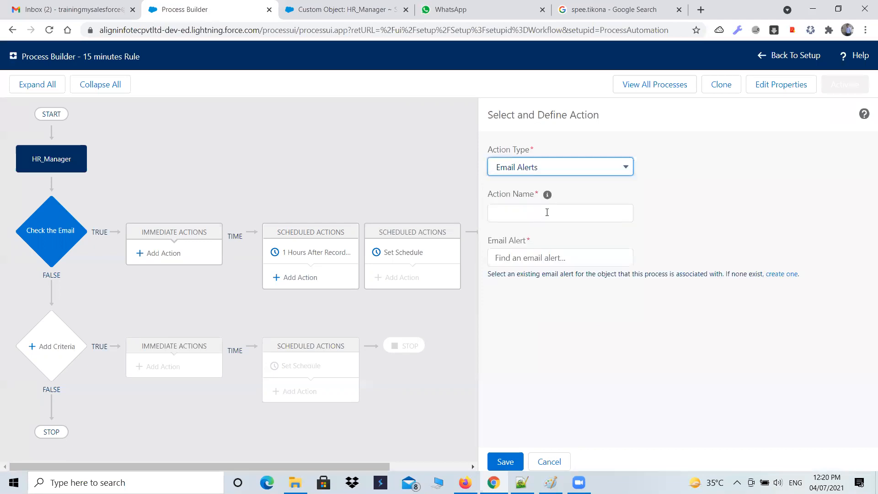
left_click(547, 212)
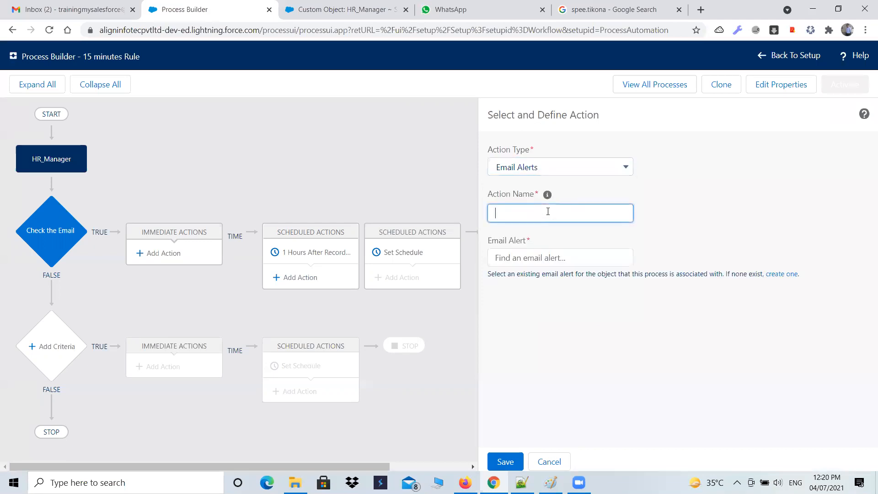
type("send the email")
Search the action's available email alerts for "new Hiring manger"
left_click(543, 254)
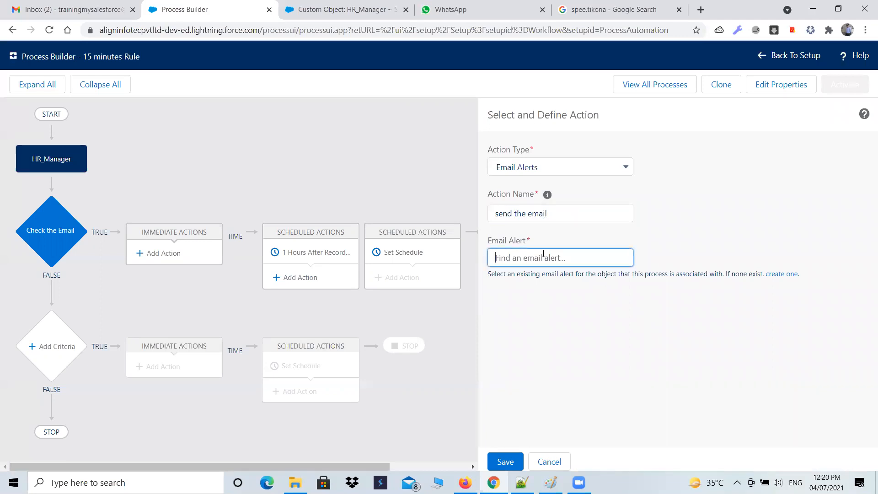
type("new H")
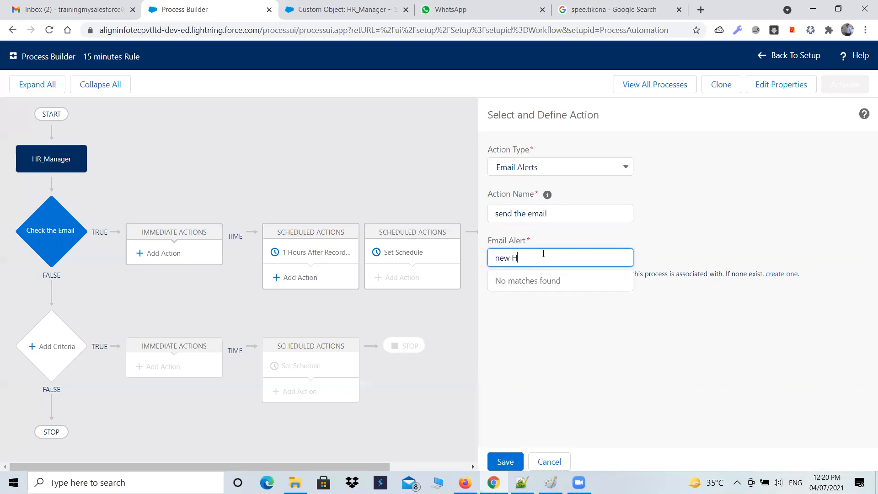
type("iring manger")
Switch to the HR_Manager custom object page, search Setup for "aler" and open Email Alerts
left_click(338, 10)
scroll(35, 248, "down", 1)
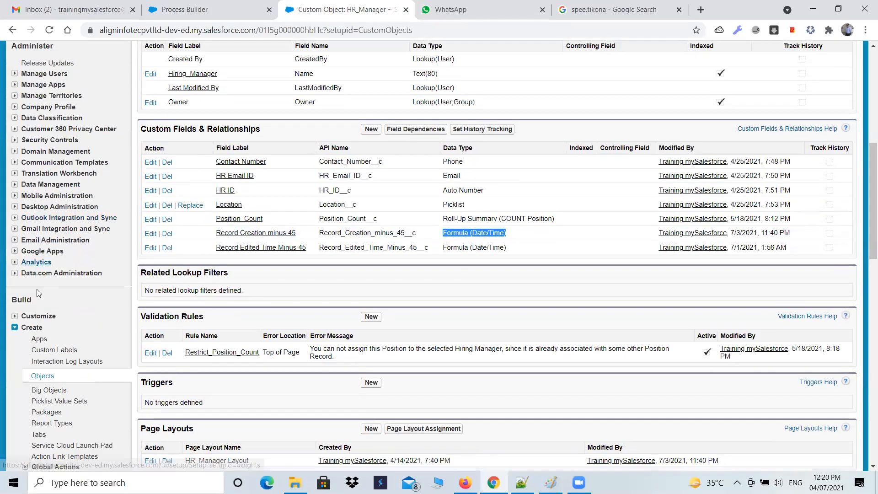
left_click(28, 330)
scroll(50, 320, "down", 4)
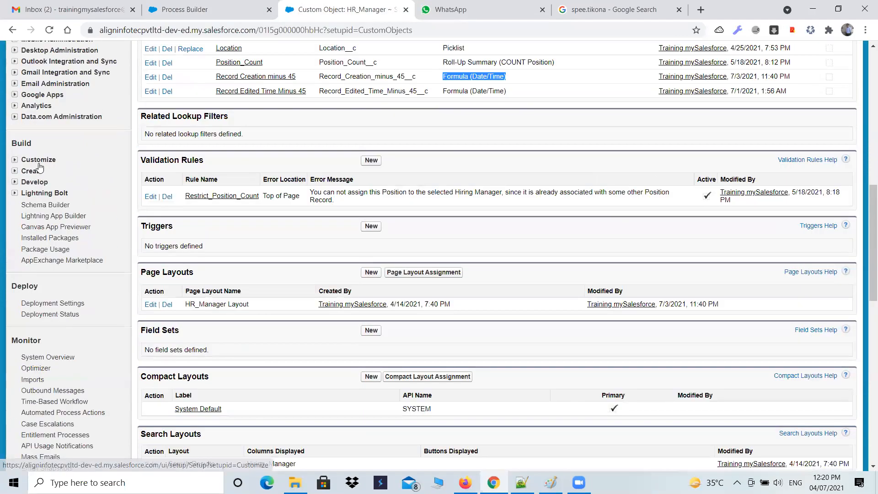
scroll(16, 160, "down", 1)
left_click(16, 159)
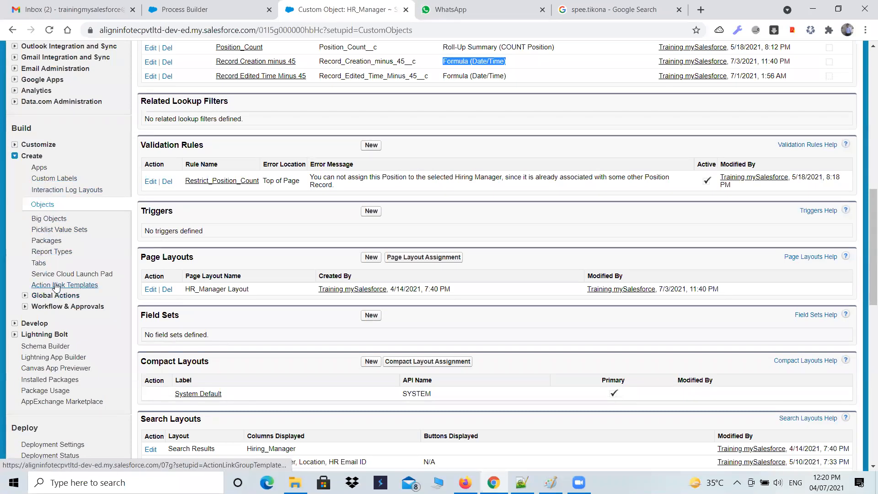
scroll(50, 274, "up", 8)
scroll(61, 92, "up", 3)
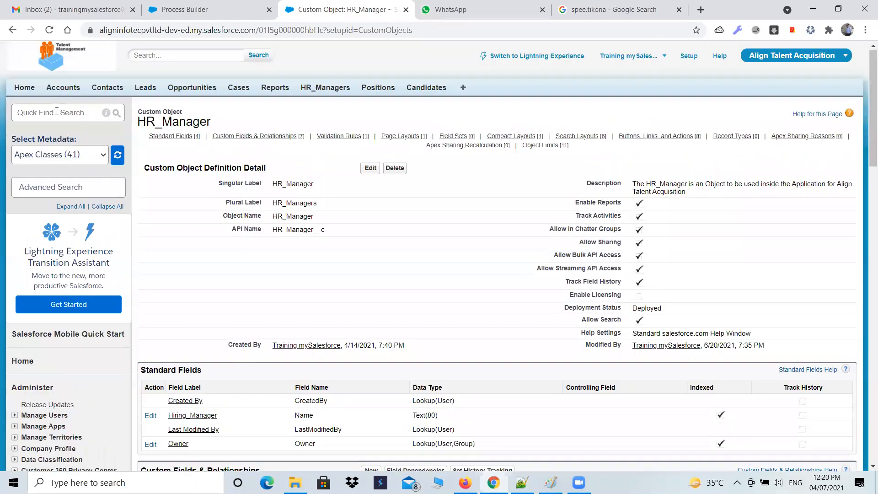
type("aler")
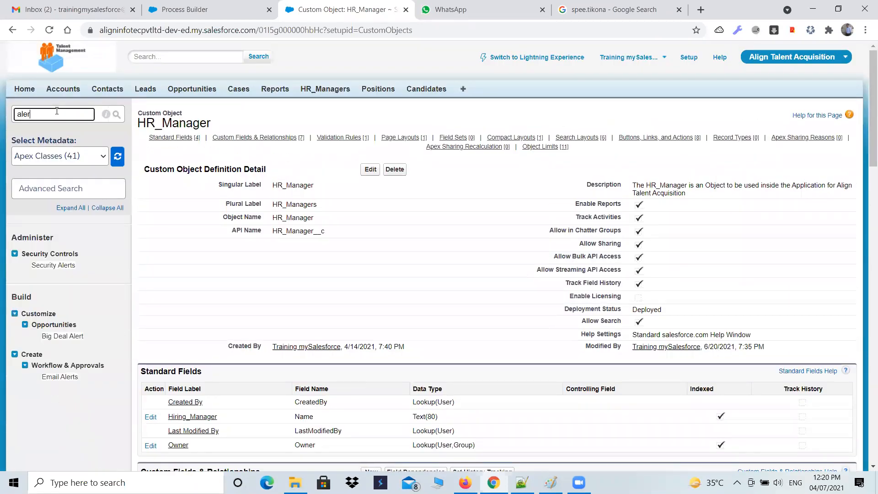
left_click(45, 376)
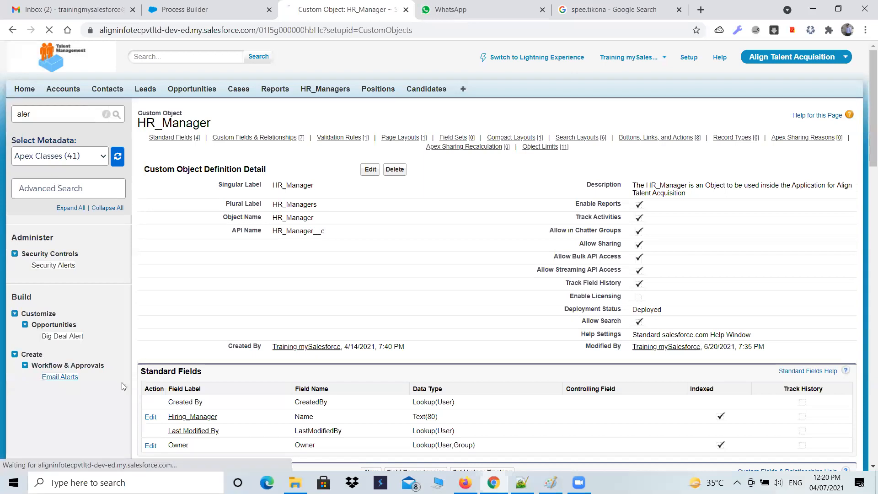
Open the New Hiring Manager Creation Notification Alert from the email alerts list and copy its unique name
scroll(210, 368, "down", 2)
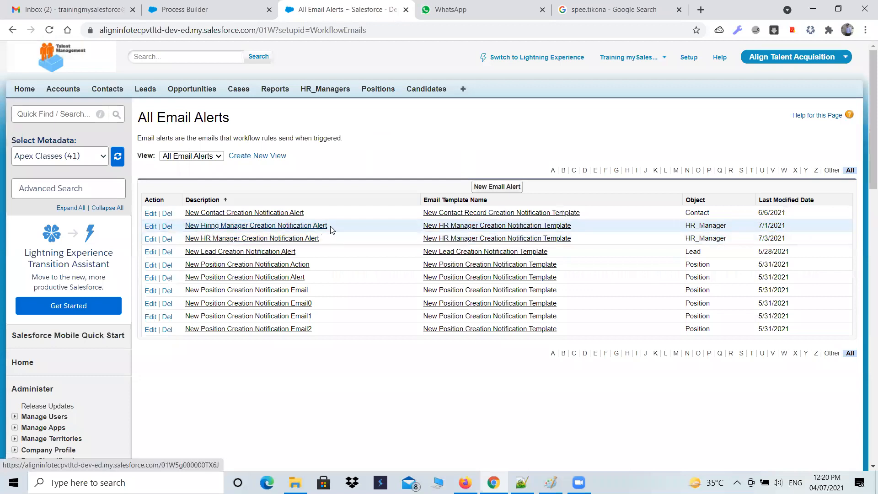
left_click(318, 226)
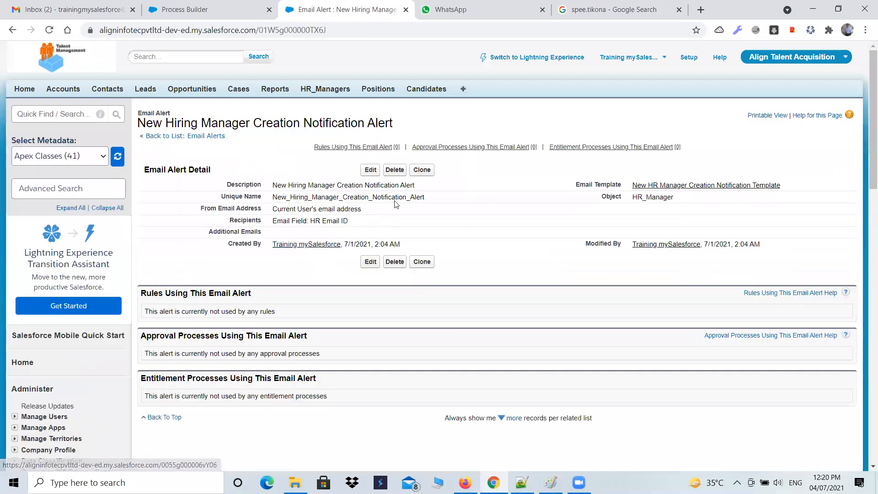
left_click_drag(424, 198, 275, 200)
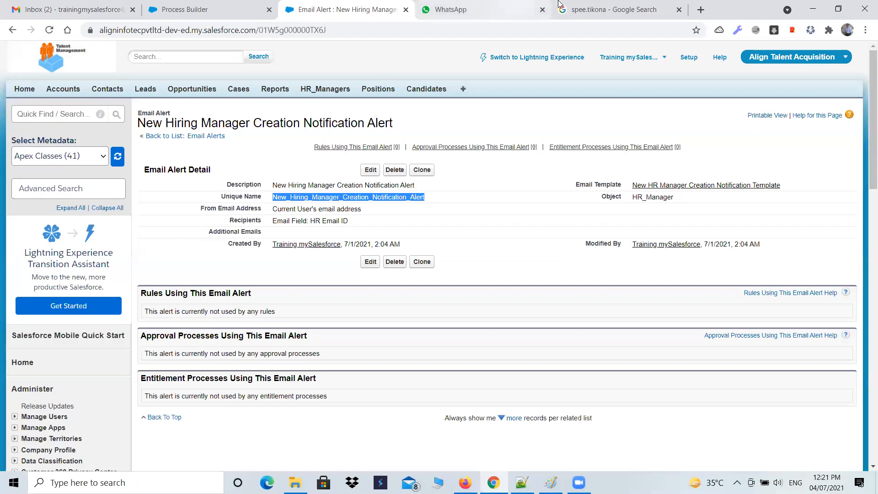
Return to Process Builder, dismiss the task reminder, and save the action with email alert New_Hiring_Manager_Creation_Notification_Alert
left_click(229, 10)
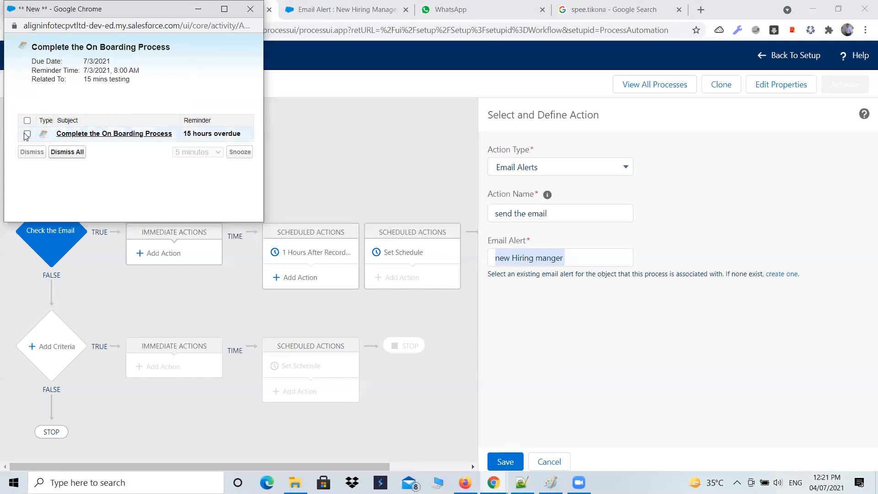
left_click(68, 152)
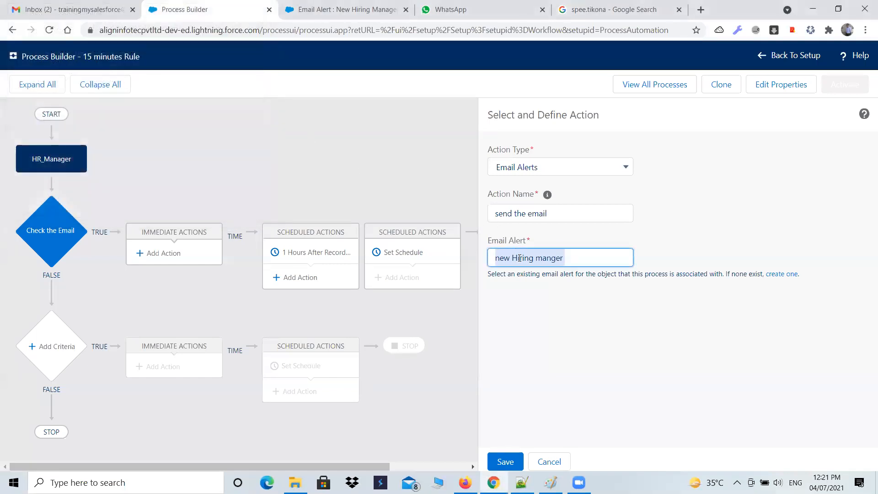
type("Manager_Creation_Notification_Alert")
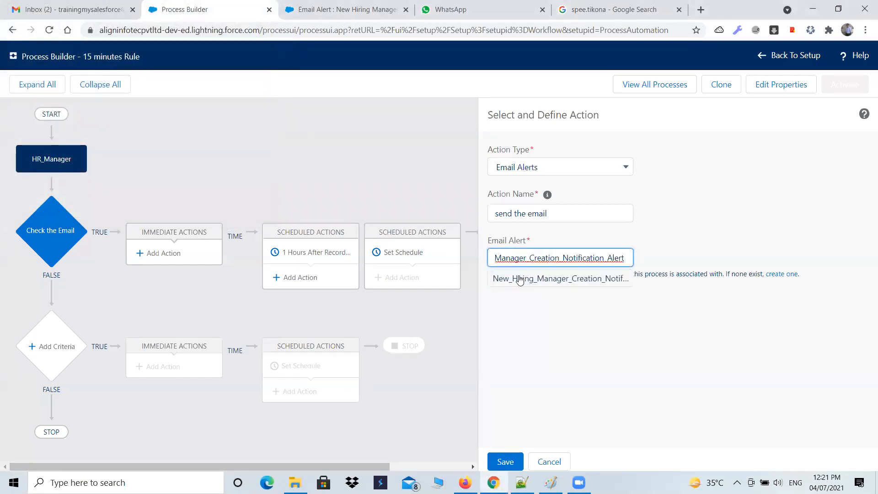
left_click(519, 276)
left_click(505, 461)
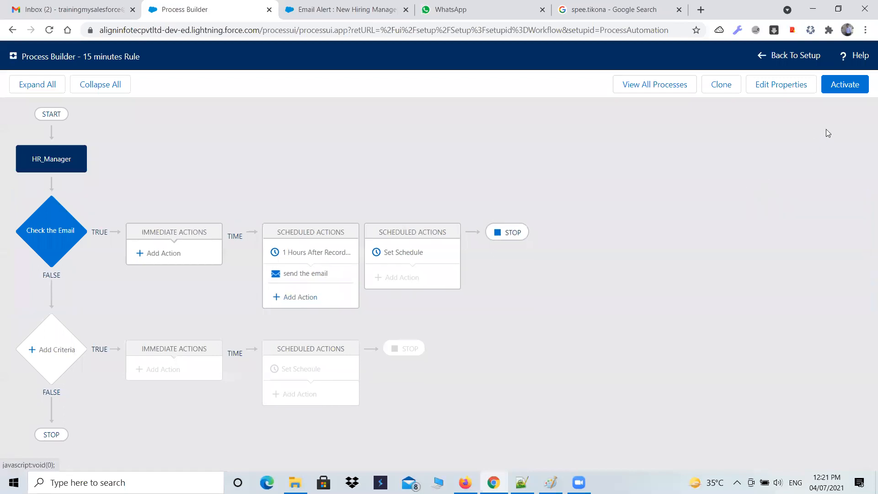
Activate the 15 minutes Rule process and go back to the list of all processes
left_click(848, 87)
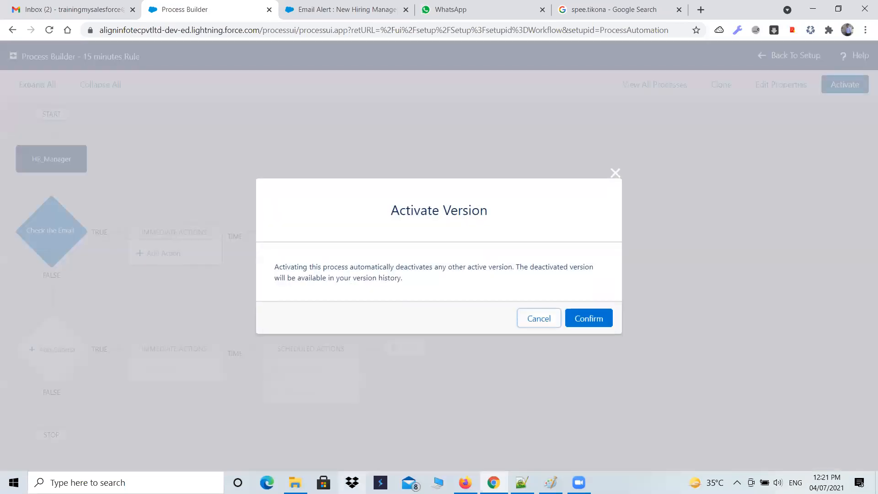
left_click(592, 317)
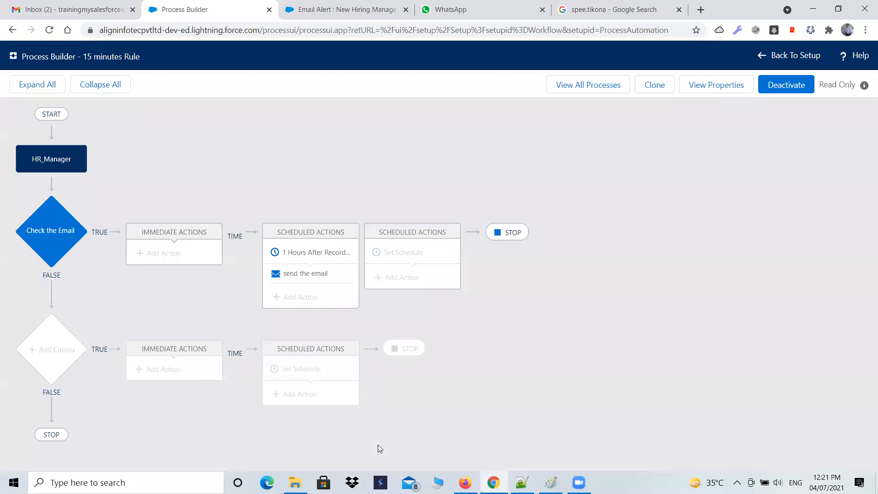
left_click(610, 85)
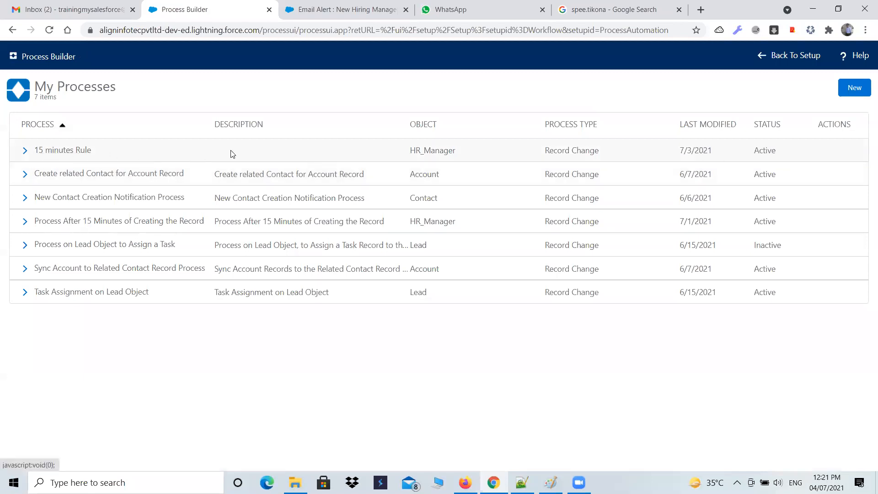
Start a new HR_Manager record with Hiring_Manager "15 min frm Process Builder" and Location Agra
left_click(324, 9)
left_click(313, 89)
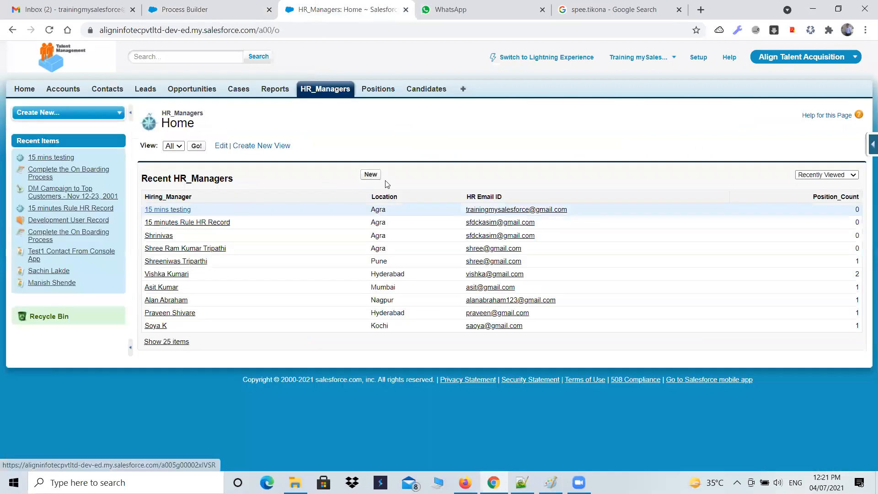
left_click(371, 175)
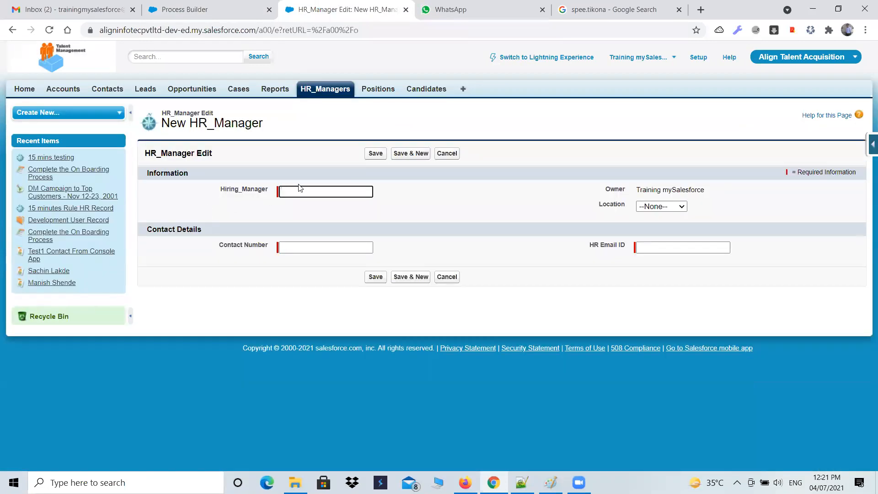
type("15 min frpm")
key("BackSpace")
key("BackSpace")
key("BackSpace")
type("m Procez")
key("BackSpace")
type("ss Biu")
type("uilder")
left_click(661, 207)
left_click(648, 226)
Enter the contact number and the HR email ID for the new HR_Manager, then save the record
left_click(339, 249)
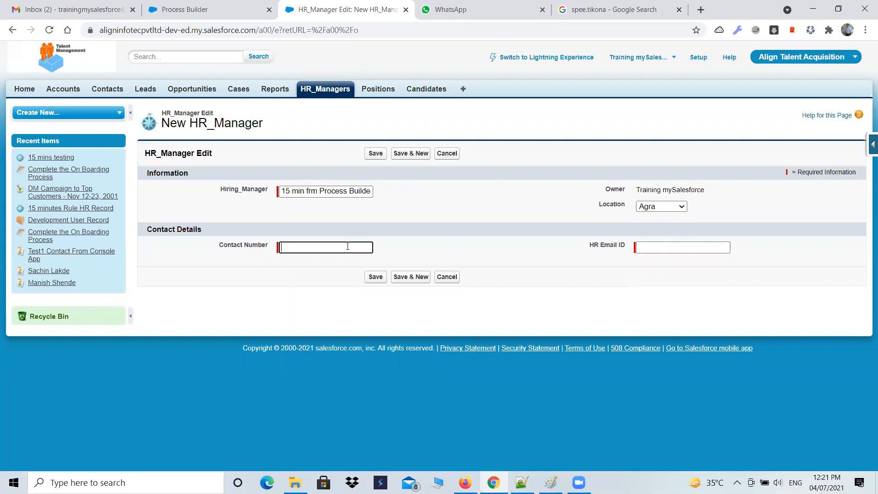
left_click(708, 249)
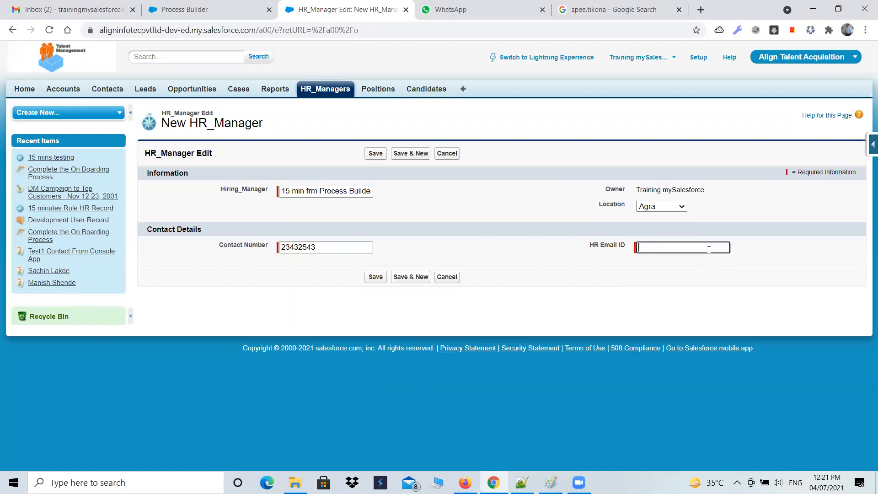
left_click(383, 278)
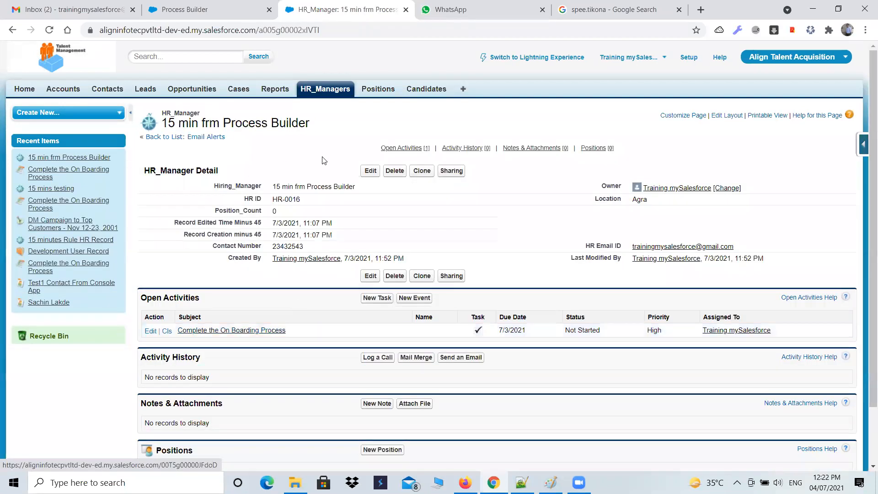
Check the refreshed Gmail inbox for the notification email and return to the HR_Manager record
left_click(73, 11)
left_click(49, 30)
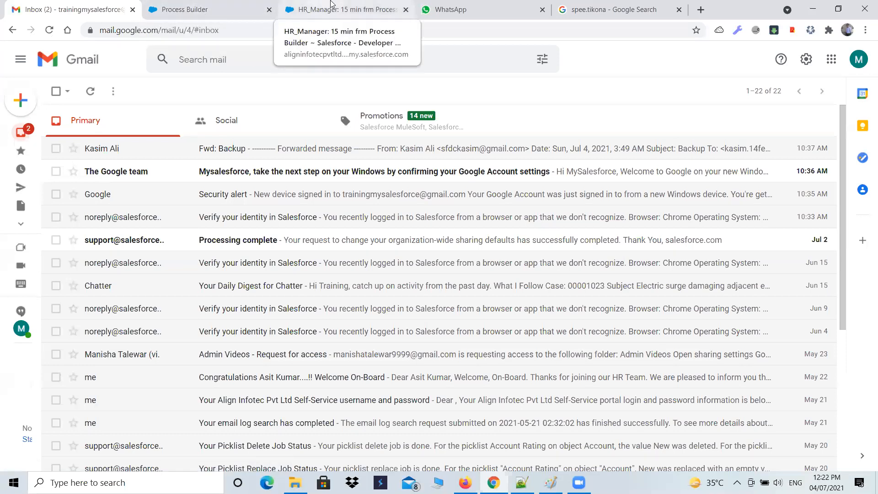
left_click(315, 11)
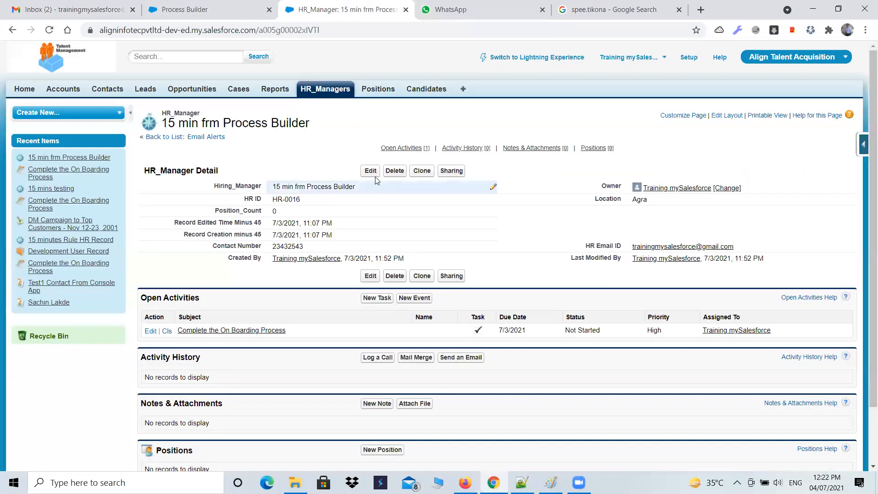
Open the Record Creation minus 45 formula field from the HR_Manager object's fields for editing
left_click(863, 145)
left_click(760, 165)
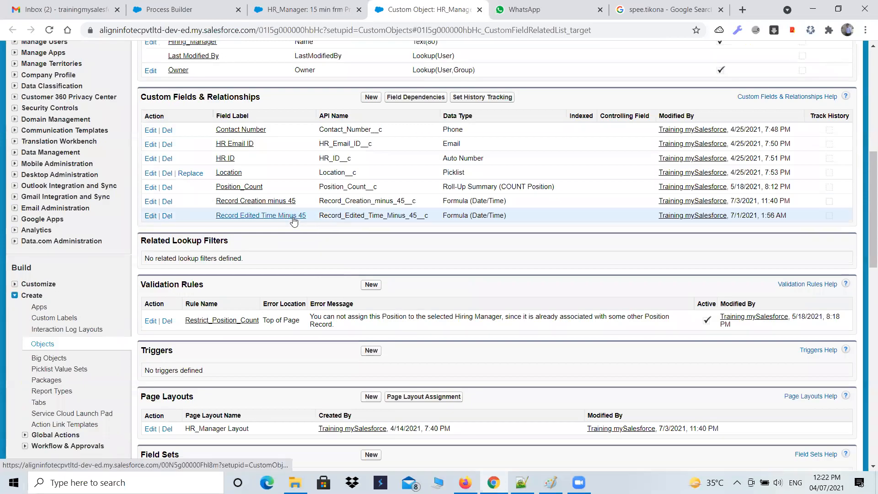
left_click(242, 203)
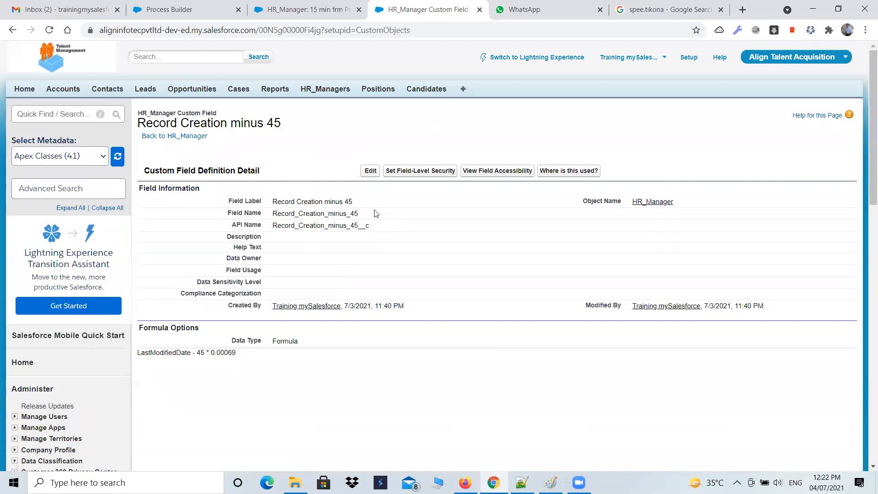
left_click(370, 171)
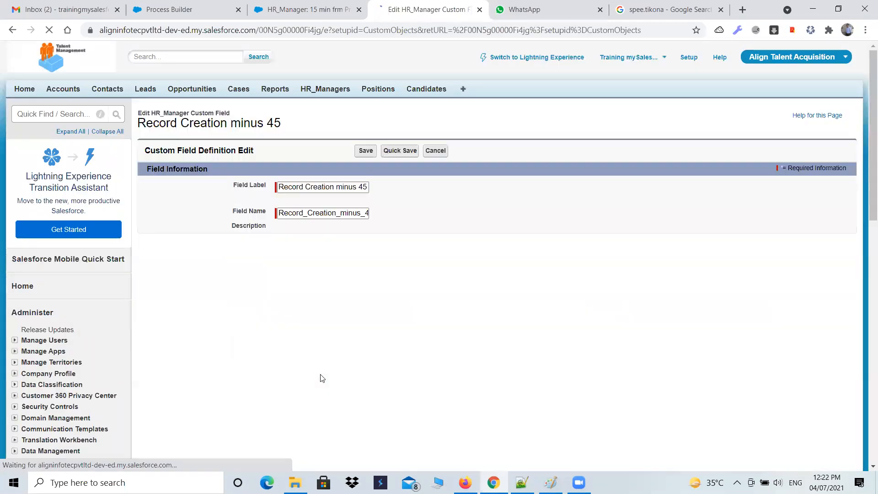
Try to replace LastModifiedDate with the Created Date merge field in the formula, dismissing the task reminder
scroll(681, 341, "down", 5)
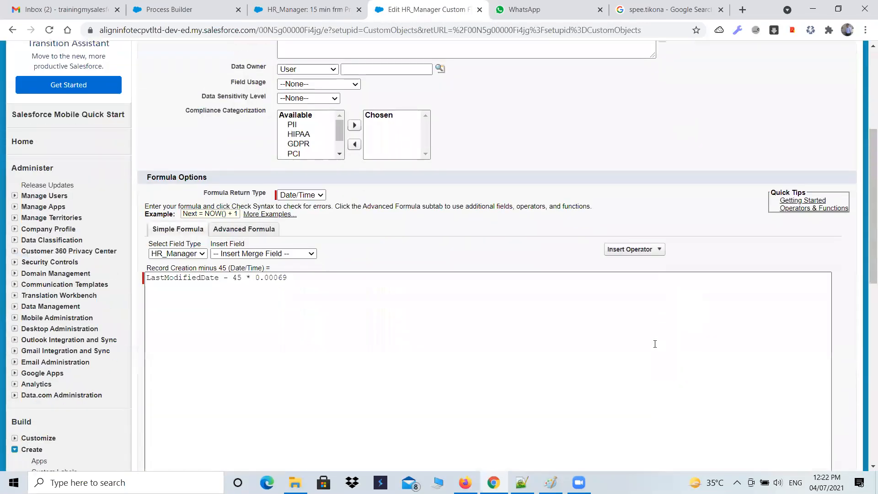
scroll(654, 344, "down", 1)
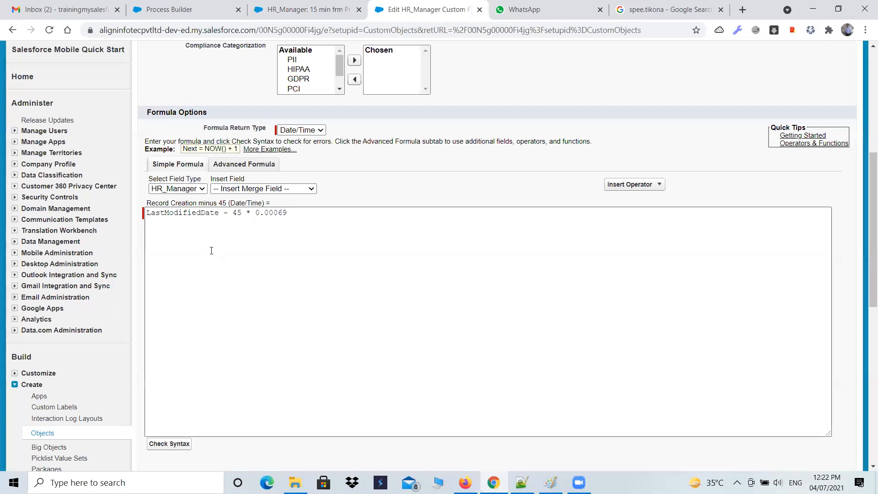
left_click_drag(219, 213, 154, 216)
left_click(301, 188)
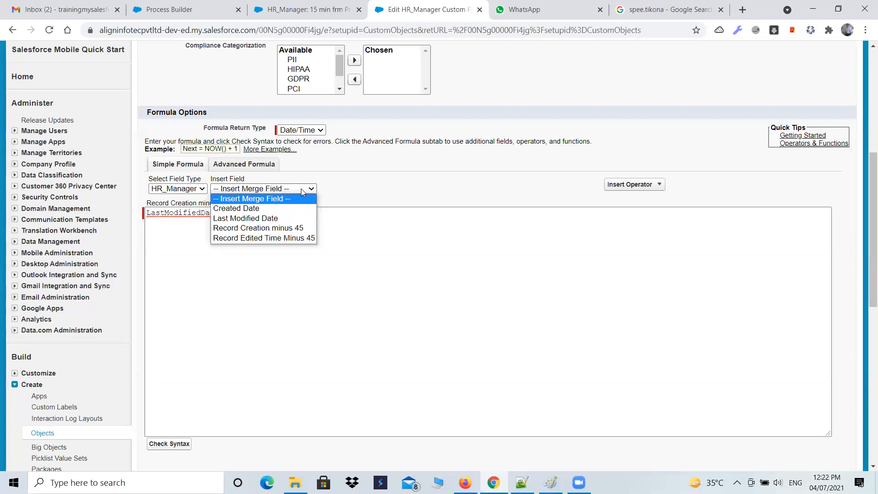
left_click(266, 208)
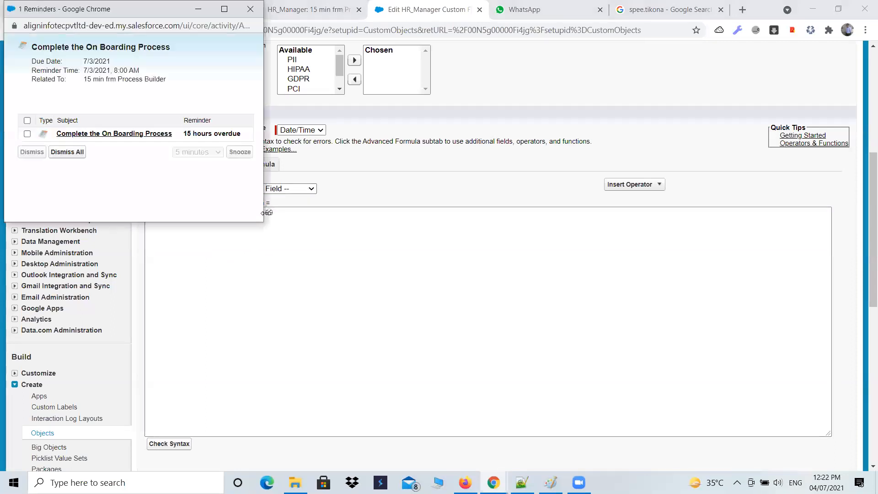
left_click(27, 120)
left_click(53, 151)
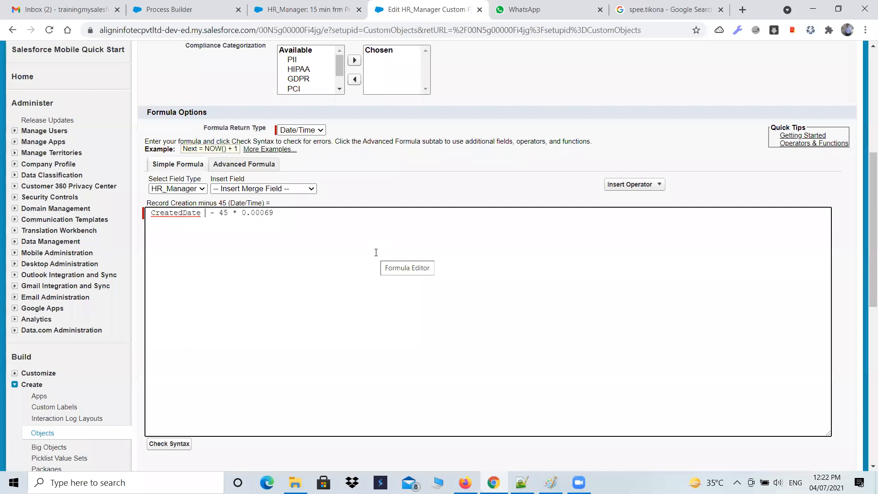
left_click(269, 189)
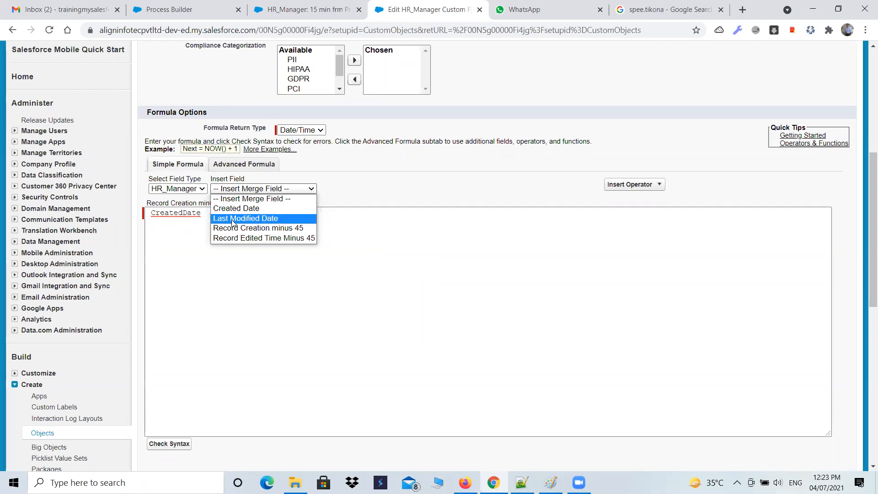
left_click(308, 249)
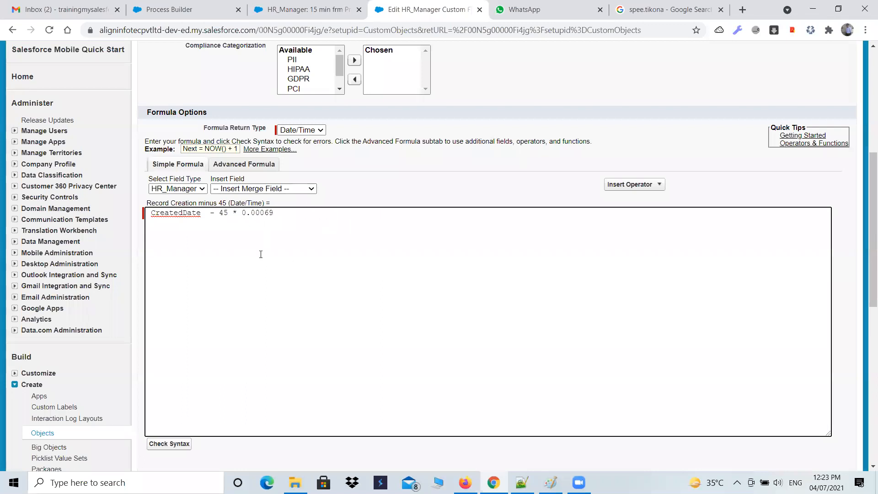
scroll(275, 253, "up", 4)
scroll(260, 300, "down", 3)
scroll(262, 302, "down", 1)
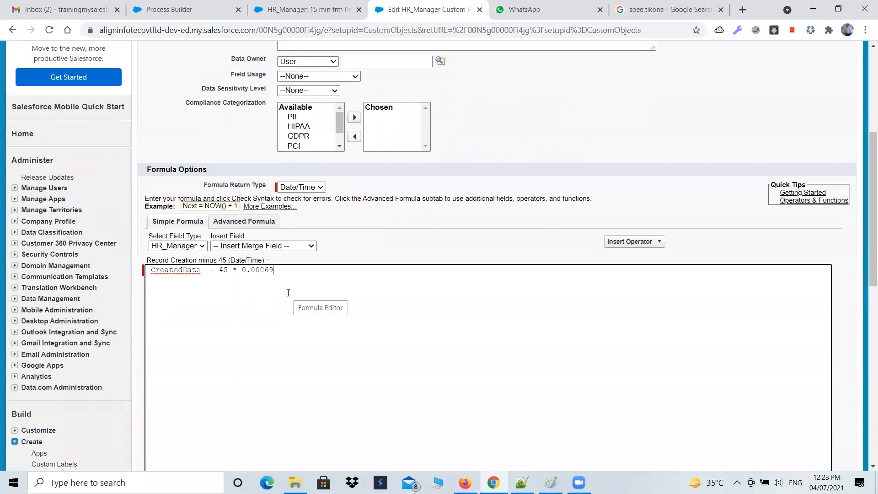
Try to change the number of minutes subtracted in the formula to 30 and then to 50
left_click(229, 297)
key("BackSpace")
key("BackSpace")
type("30")
key("BackSpace")
key("BackSpace")
type("50")
Switch to 102-Admin.txt in Notepad++ and review the first assignment, a process assigning a task for new Banking leads
left_click(522, 483)
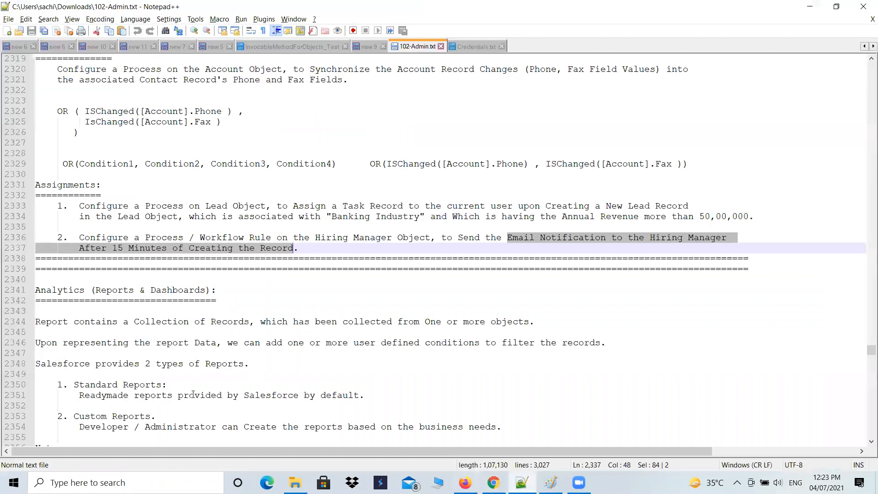
left_click_drag(348, 206, 172, 206)
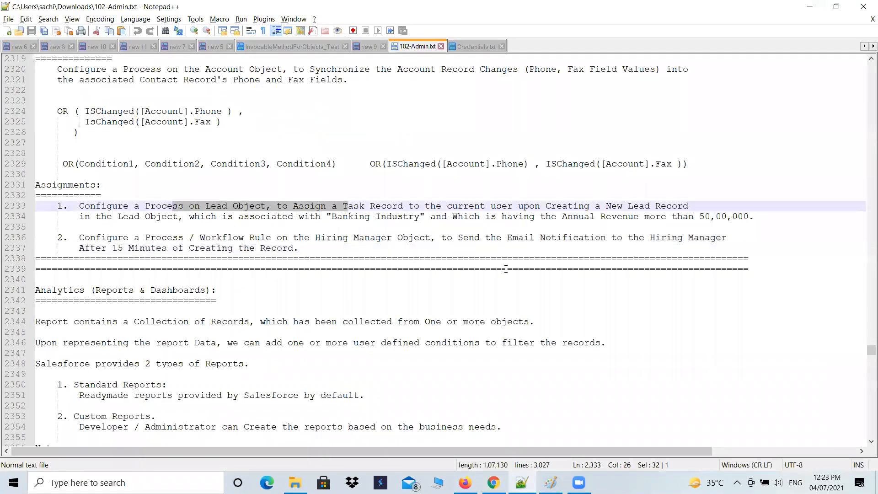
left_click_drag(290, 205, 699, 217)
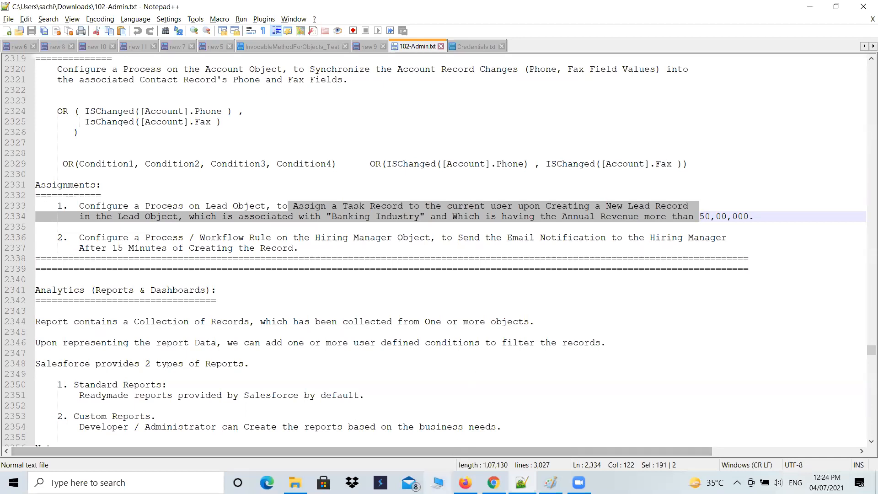
Switch back to Salesforce, examine the Annual Revenue field on a blank new Account form, and open the Leads home page
key("alt+Tab")
scroll(380, 295, "up", 5)
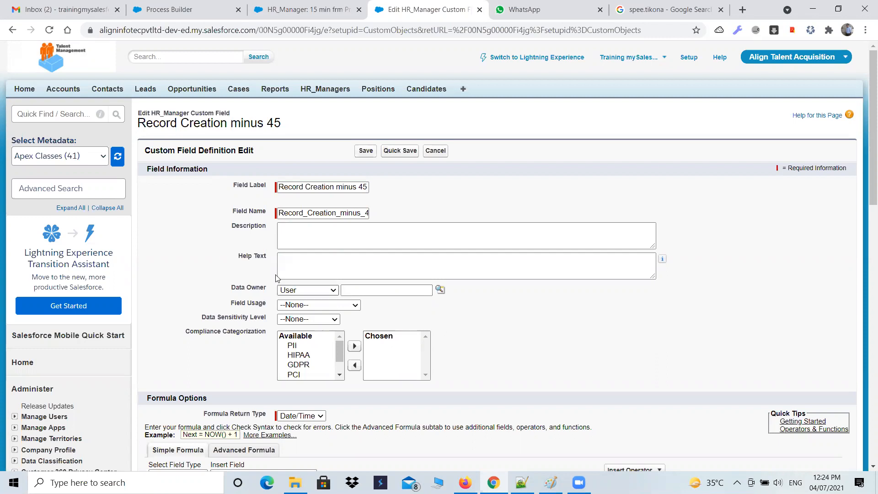
left_click(61, 90)
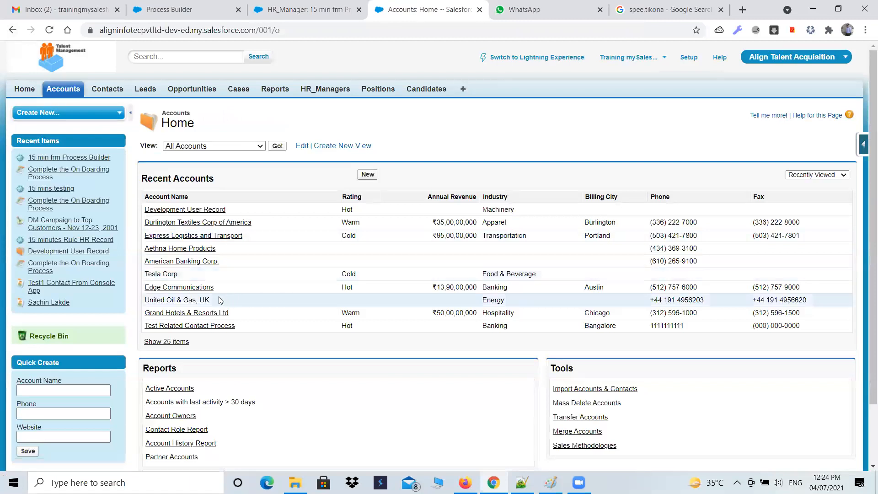
left_click(368, 175)
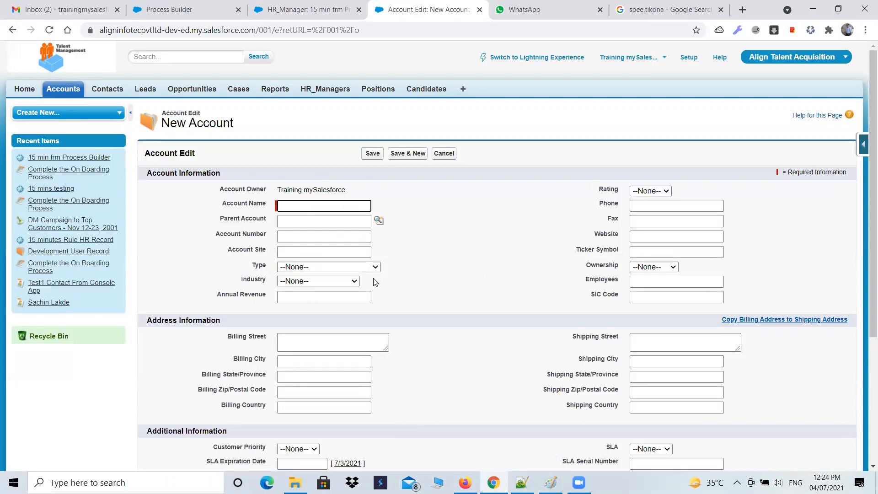
left_click(324, 251)
left_click(323, 297)
left_click(115, 90)
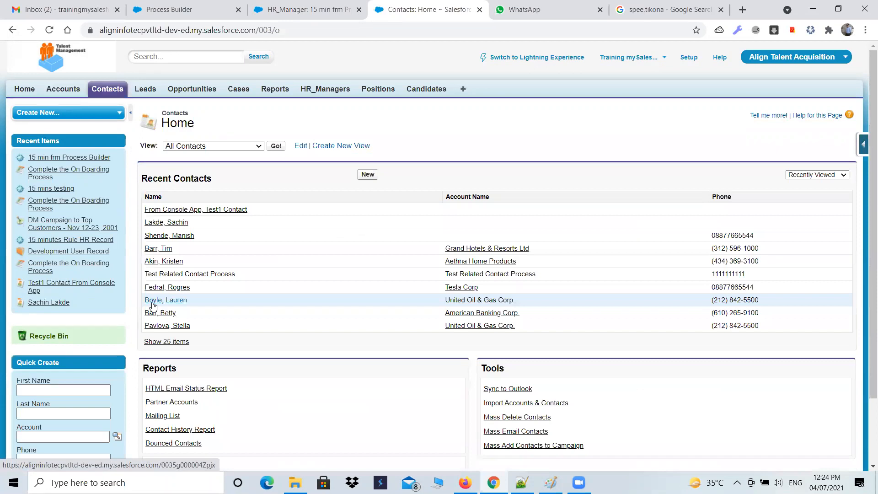
left_click(145, 88)
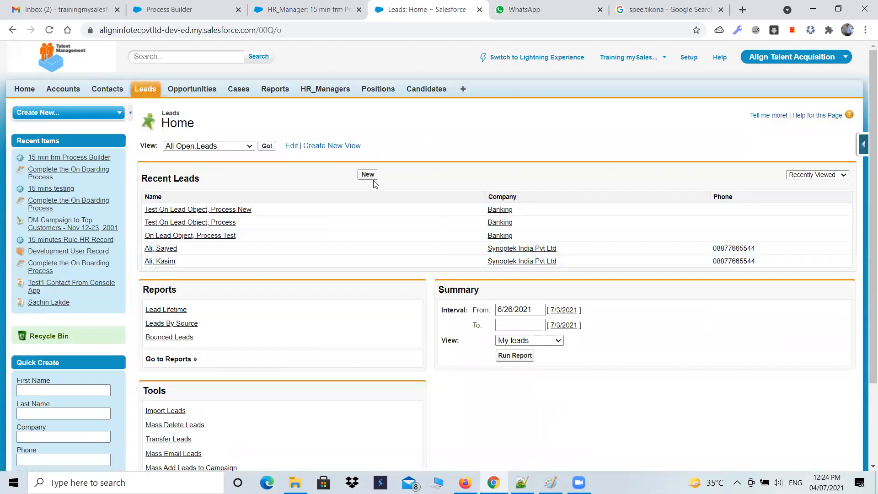
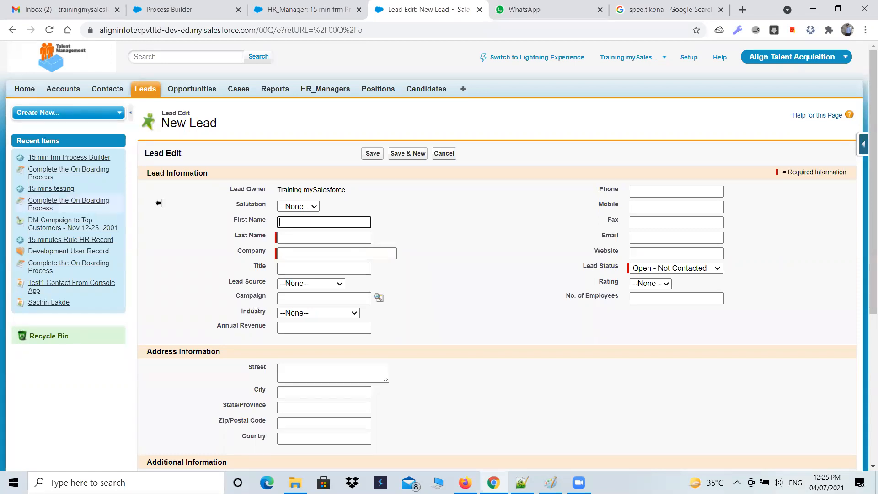
Open Process Builder from the Salesforce Setup area and start a new process
left_click(690, 61)
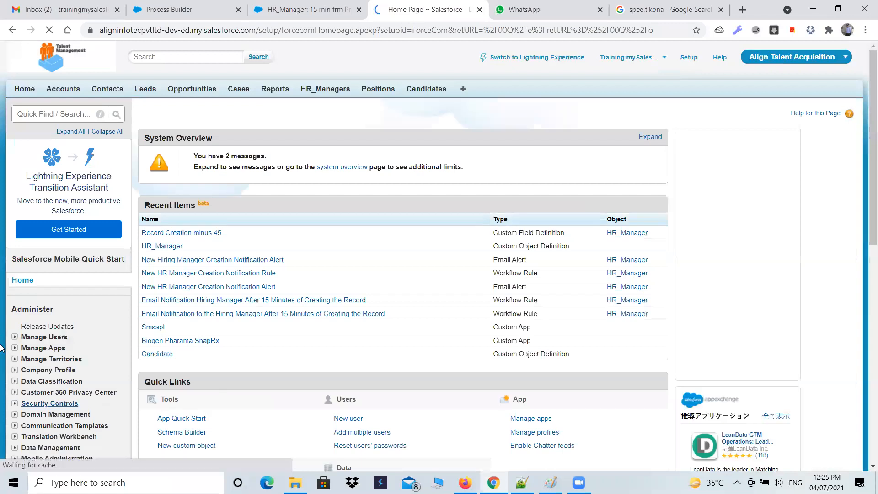
scroll(64, 381, "down", 8)
scroll(63, 381, "down", 1)
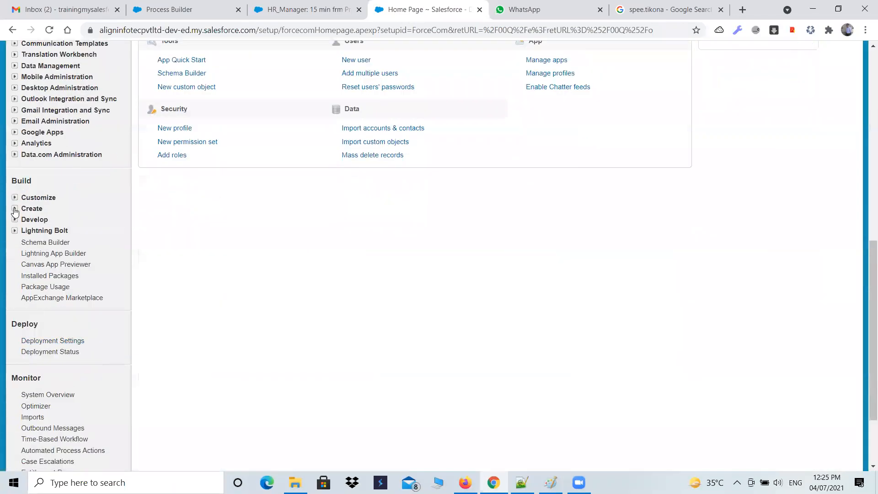
left_click(15, 208)
left_click(25, 352)
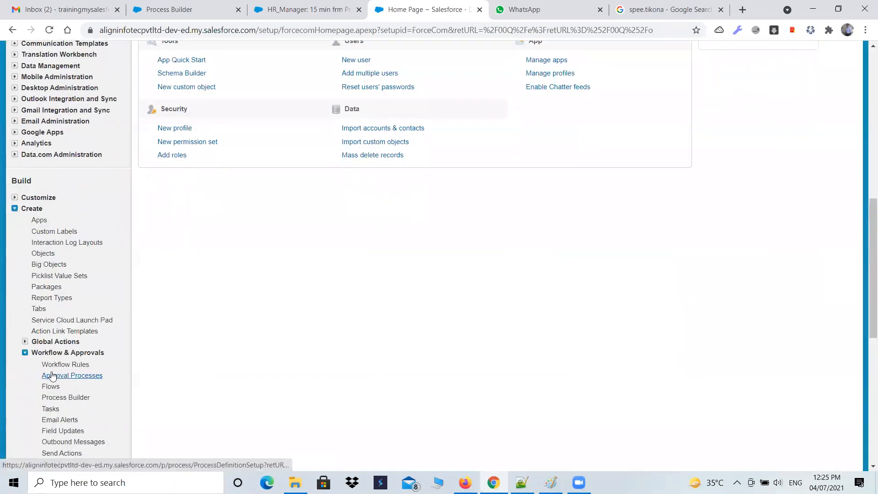
scroll(71, 381, "down", 2)
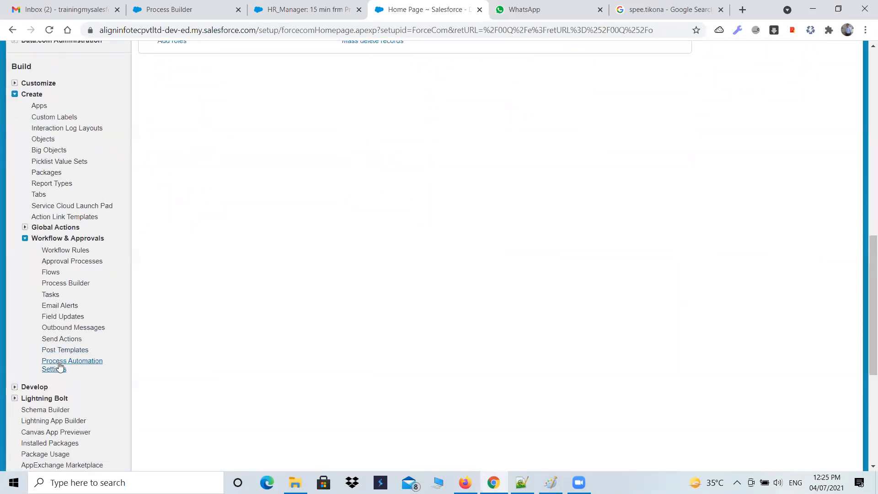
left_click(75, 284)
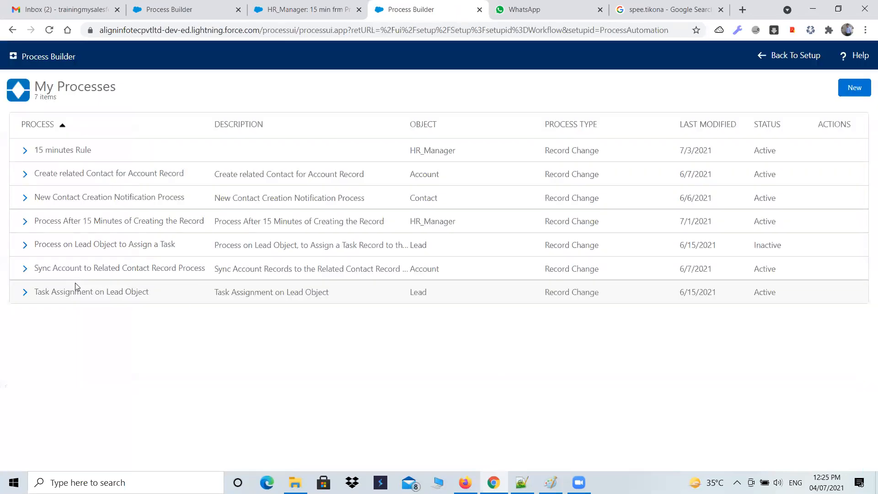
left_click(856, 88)
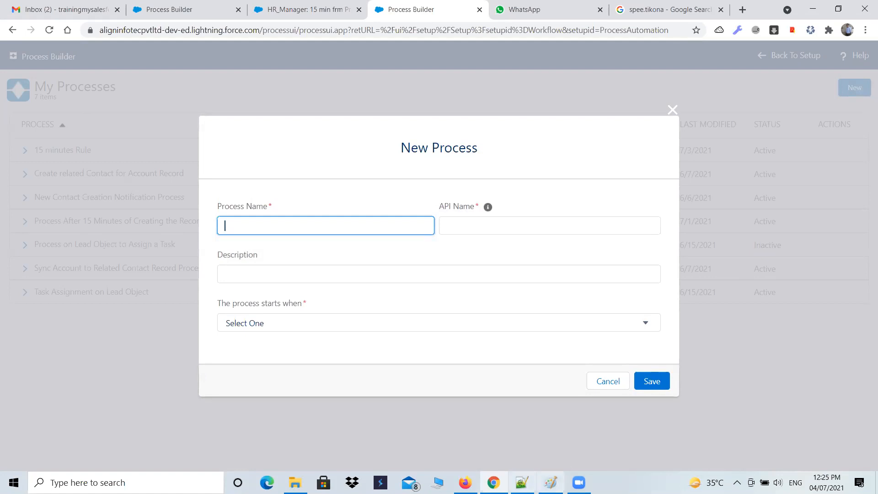
Name the process "Assign a Task Record to the current user upon Creating a New Lead Record", copying the wording from 102-Admin.txt in Notepad++
left_click(550, 482)
left_click(327, 208)
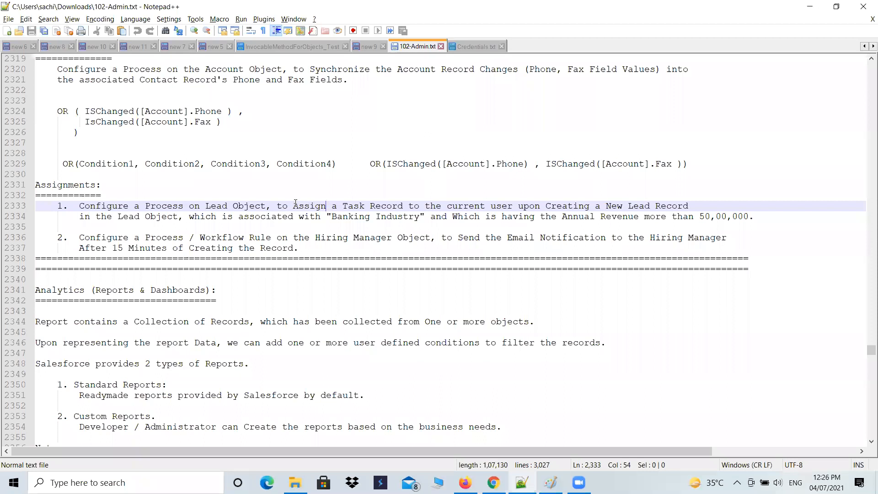
left_click_drag(296, 205, 693, 209)
key("ctrl+c")
key("alt+Tab")
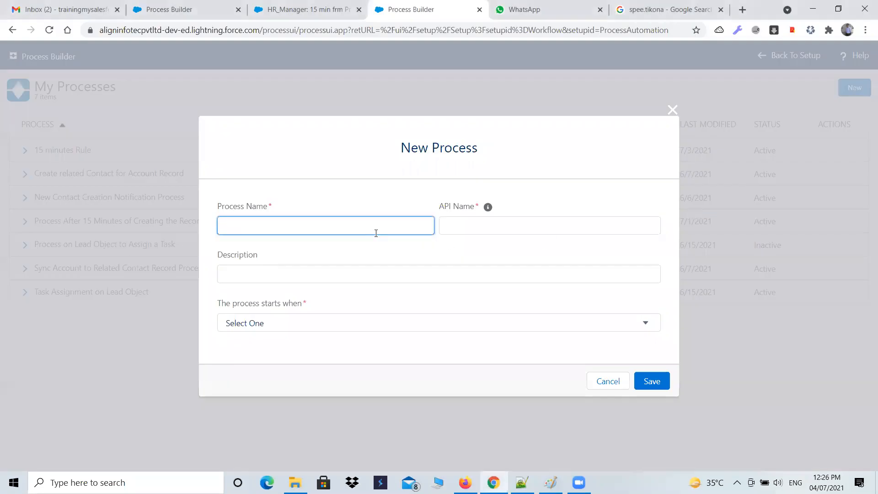
key("ctrl+v")
key("Tab")
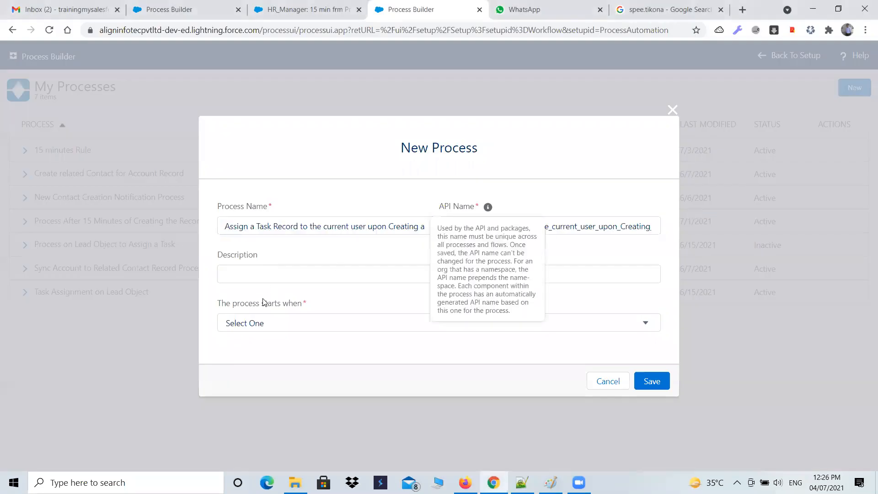
Set the process to start when a record changes, and save the new process
left_click(264, 302)
key("alt+Tab")
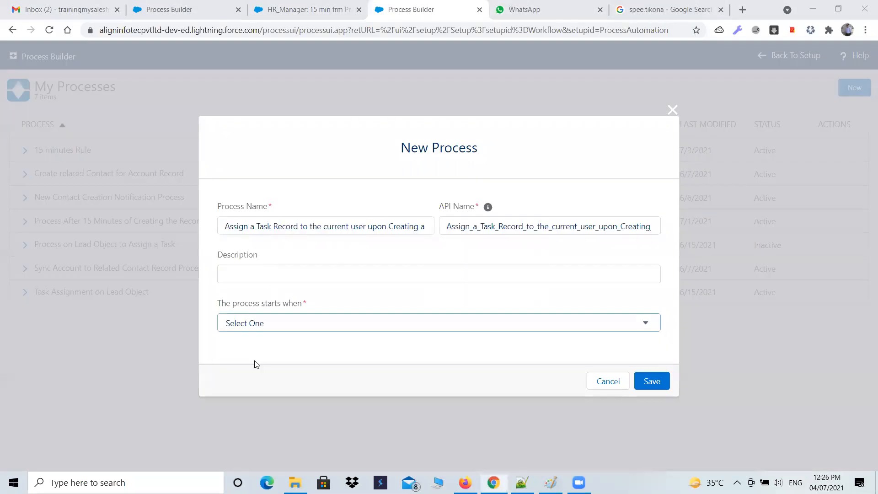
left_click(254, 324)
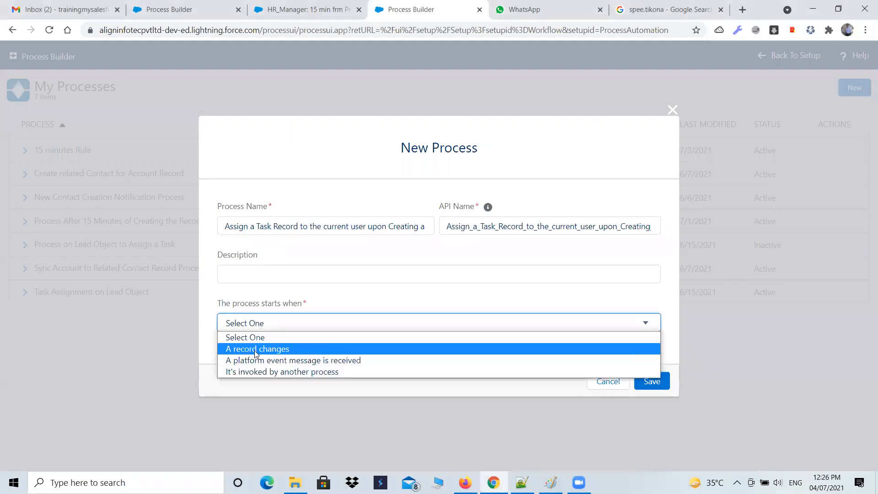
left_click(256, 349)
left_click(651, 382)
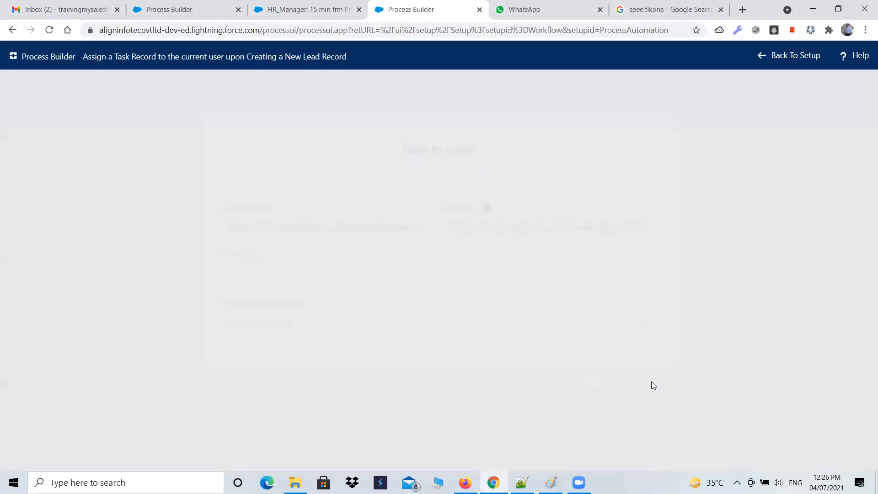
Add Lead as the process object, starting only when a record is created, check the assignment text in Notepad++, and save the object settings
left_click(61, 170)
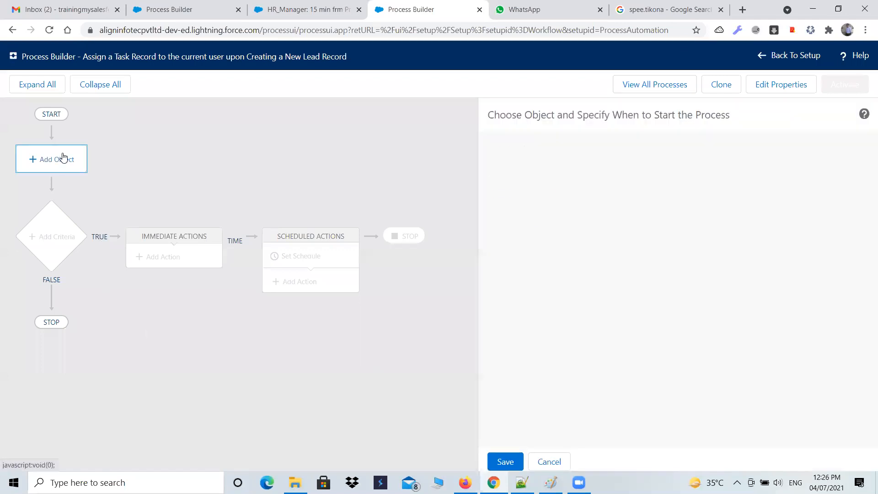
left_click(505, 176)
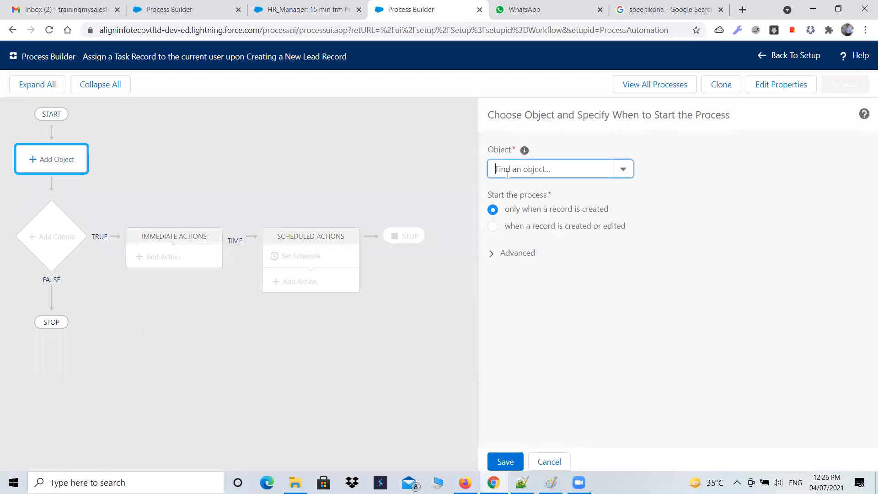
type("Lead")
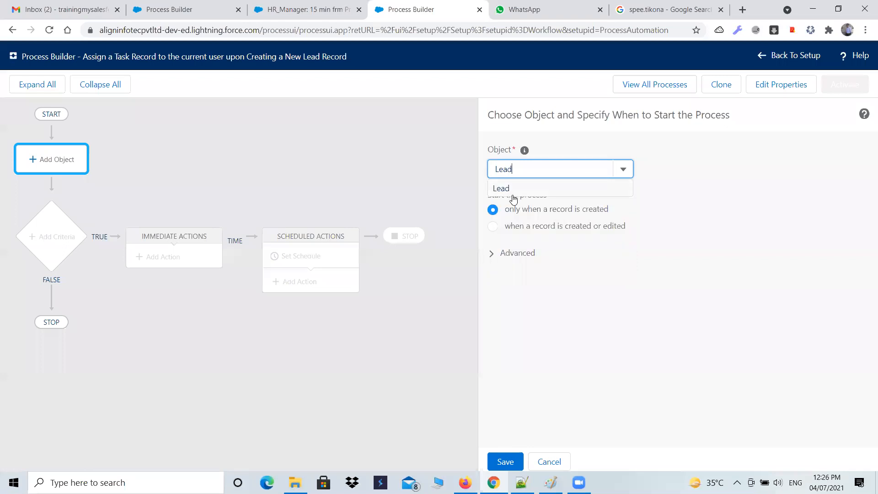
left_click(513, 189)
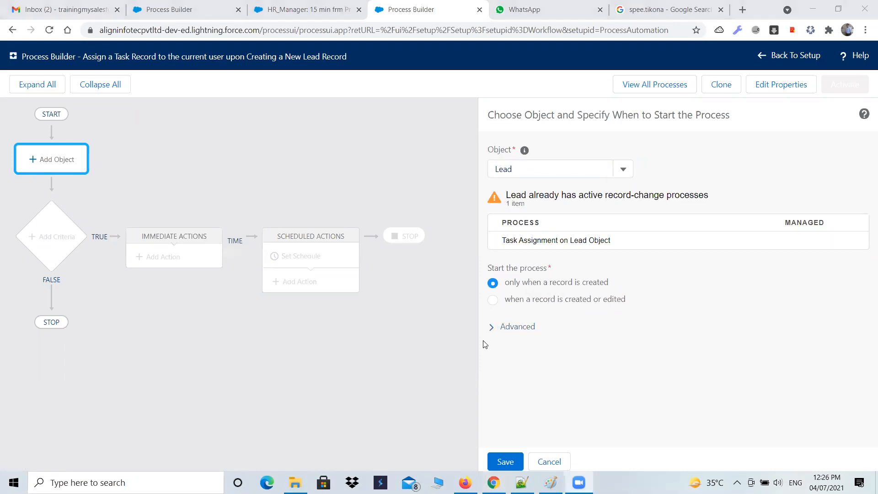
key("alt+Tab")
key("Tab")
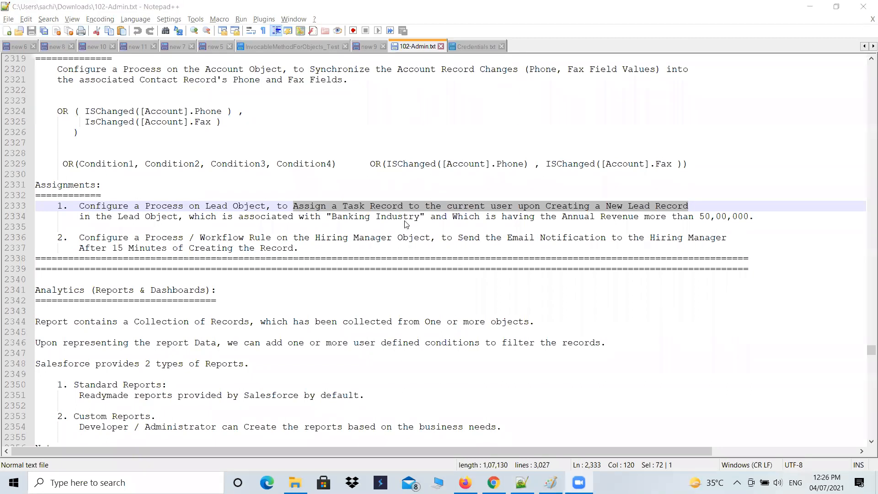
key("alt+Tab")
left_click(347, 330)
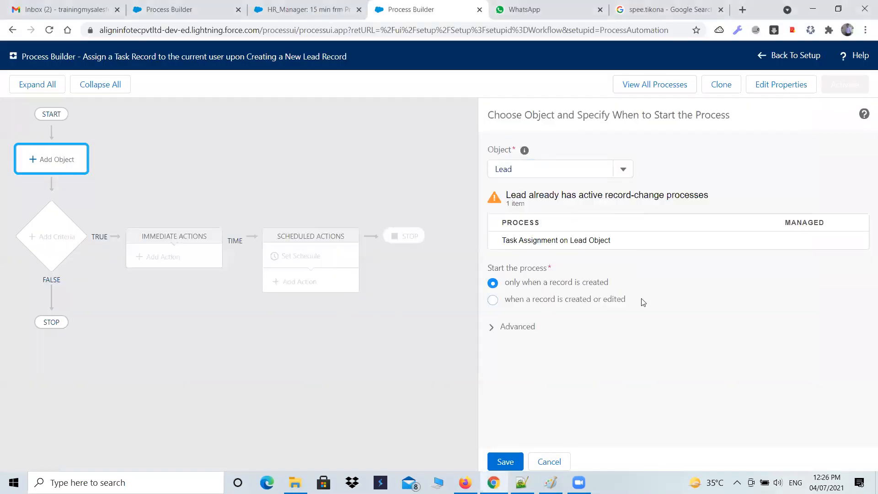
left_click(505, 461)
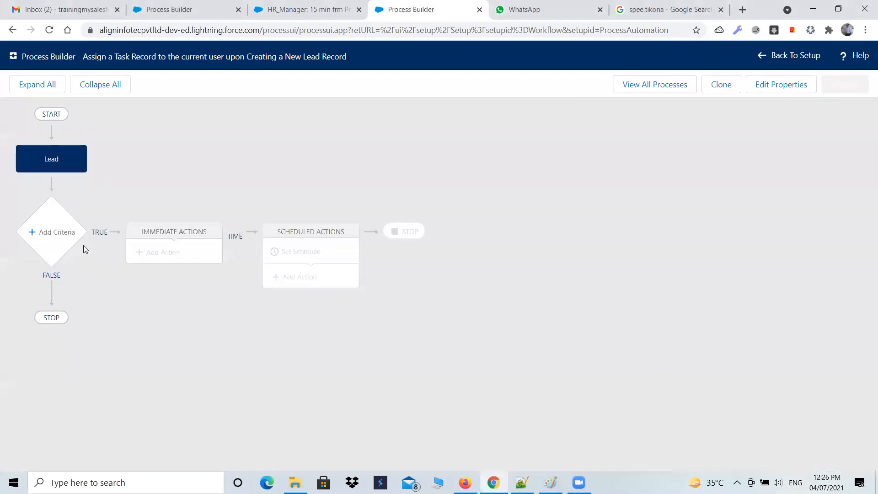
Add a criteria node to the process and name it "Check the conditions"
left_click(61, 236)
left_click(483, 171)
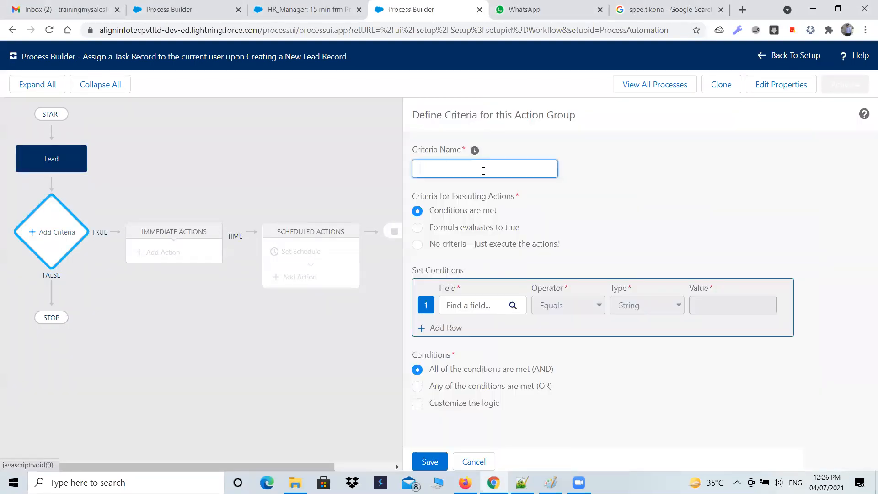
type("Chekc")
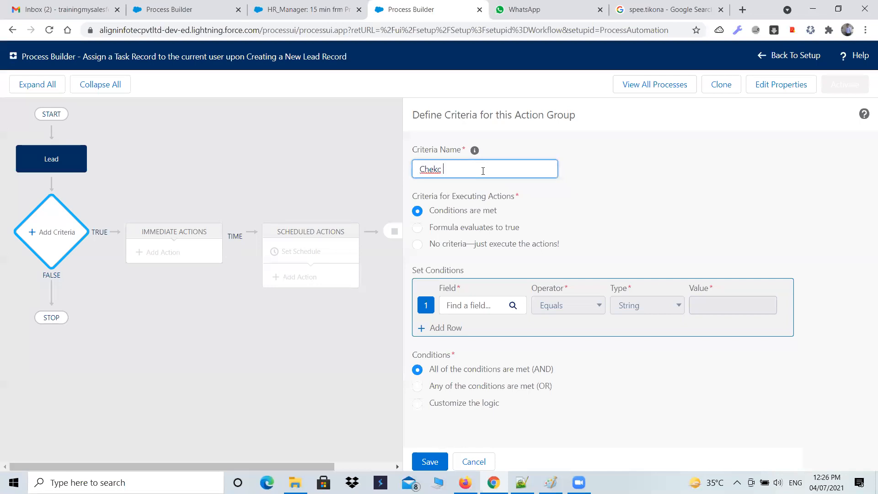
key("BackSpace")
key("BackSpace")
type("ck gth")
key("BackSpace")
key("BackSpace")
key("BackSpace")
type("the conditions")
Check the industry requirement in Notepad++ and set the first condition to the Lead's Industry field equals Banking
key("alt+Tab")
key("alt+Tab")
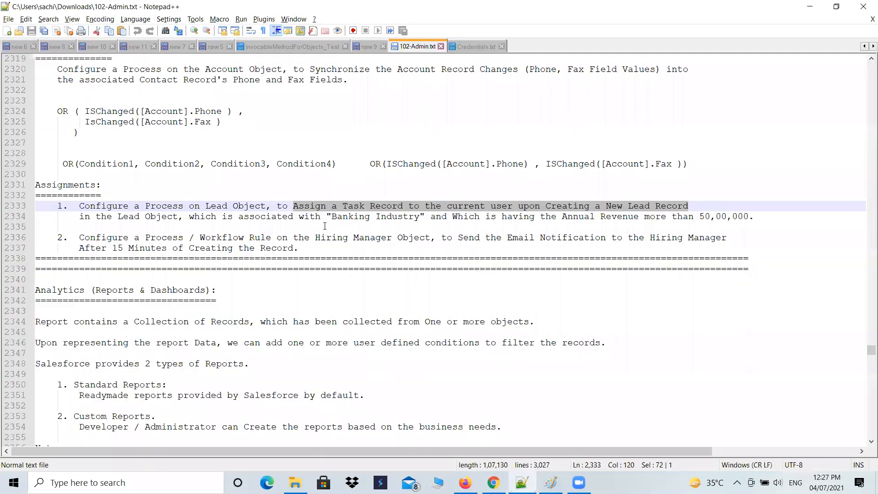
left_click_drag(333, 216, 420, 216)
key("alt+Tab")
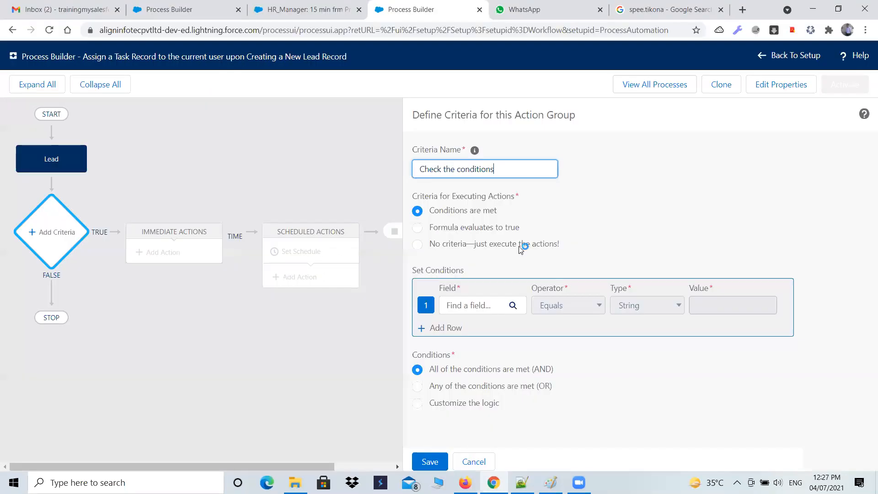
left_click(488, 304)
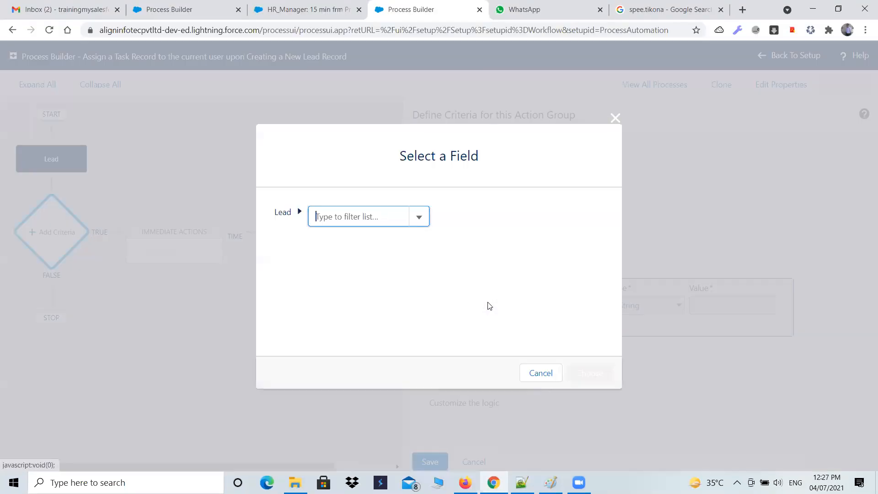
type("indus")
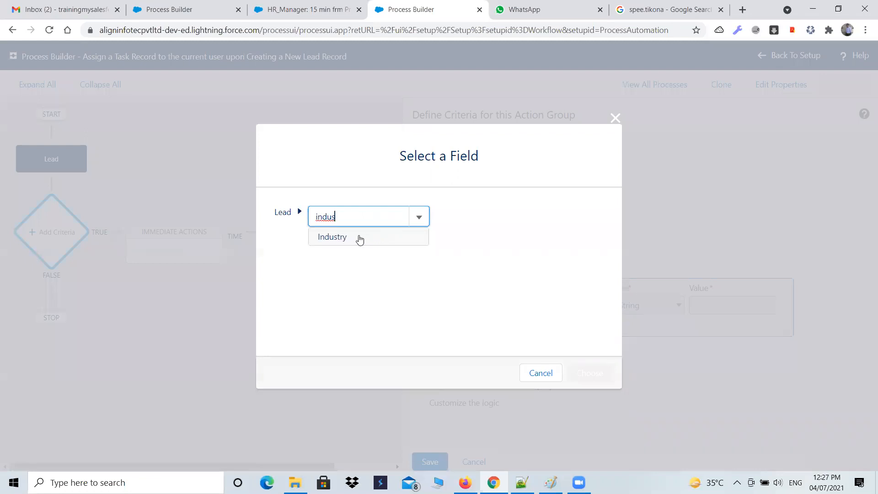
left_click(359, 237)
left_click(574, 371)
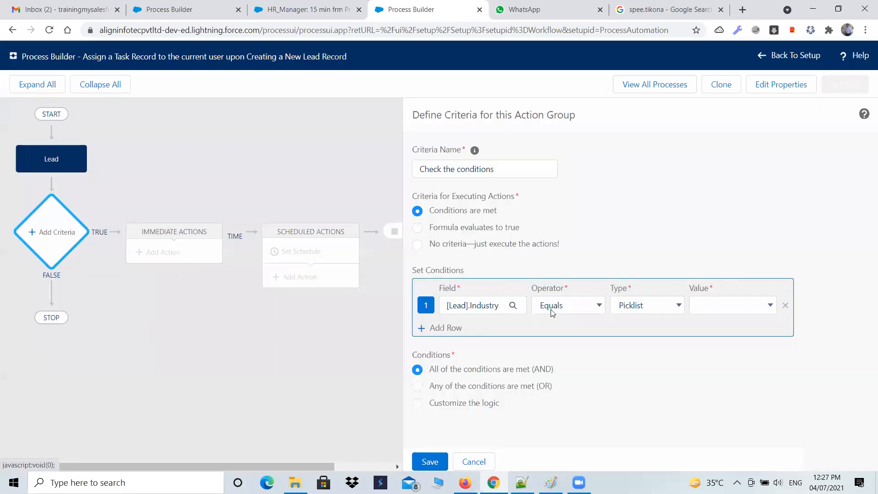
left_click(761, 308)
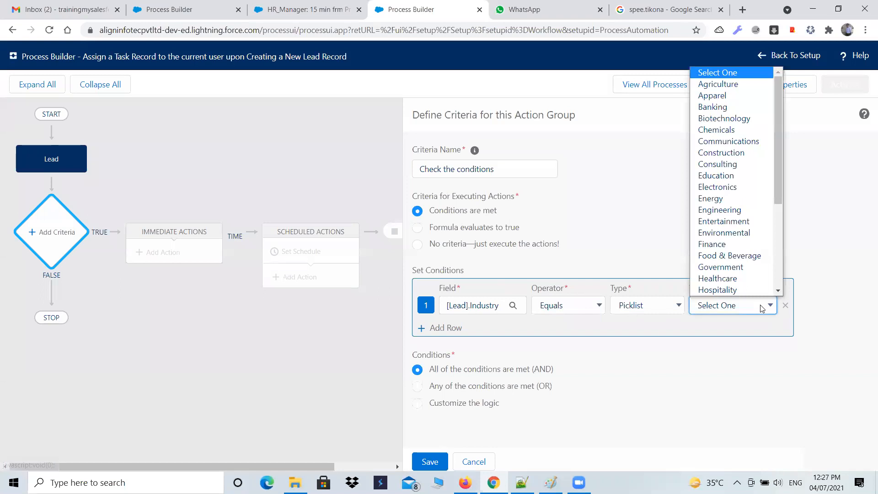
left_click(724, 107)
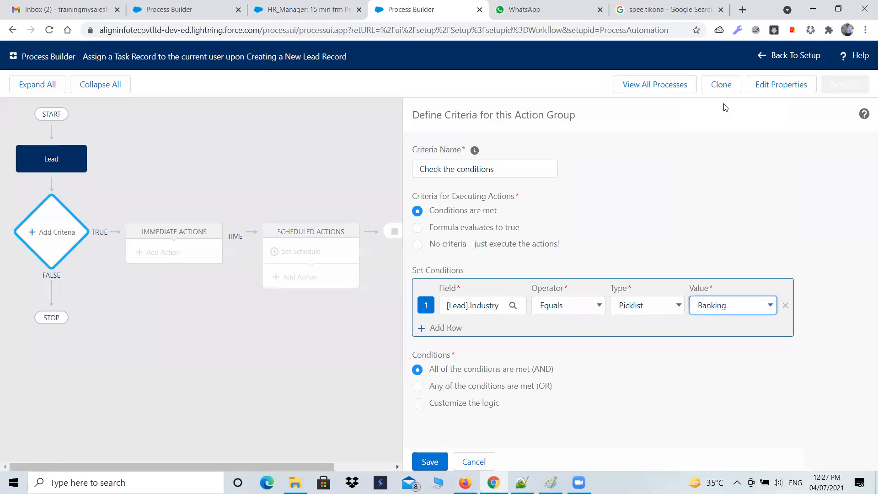
Recheck the assignment in Notepad++ and add a second condition row using the Lead's Annual Revenue field
key("alt+Tab")
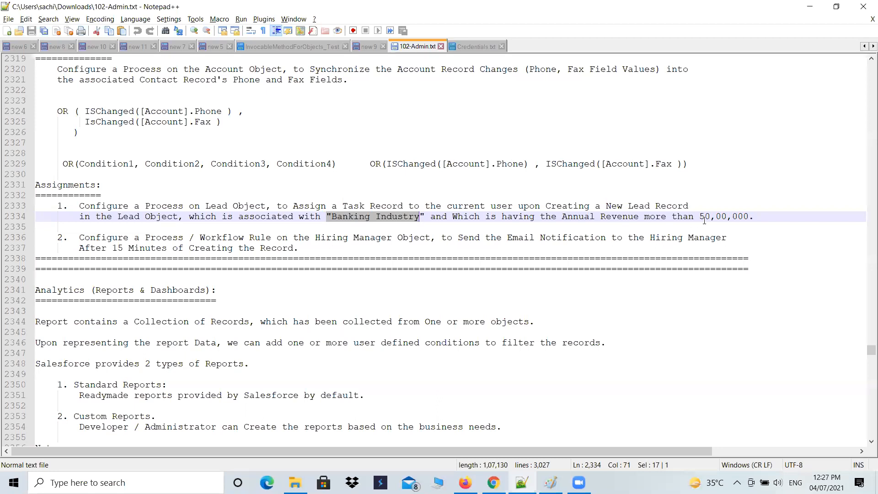
key("alt+Tab")
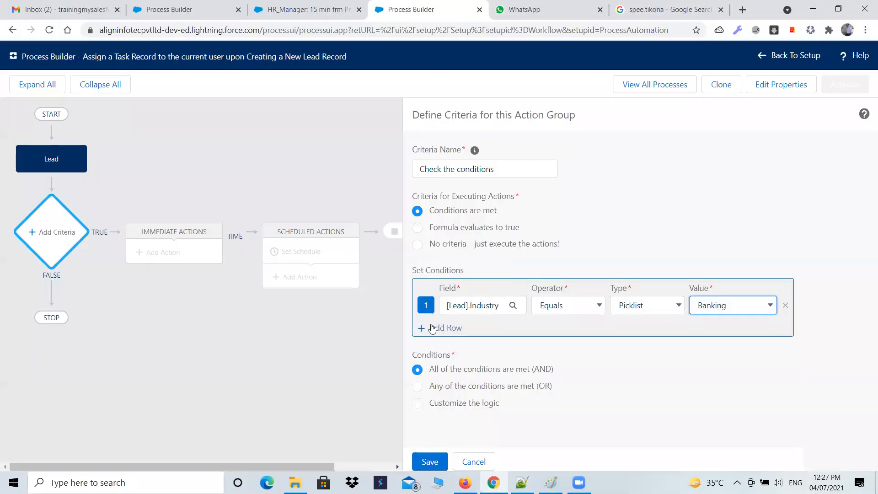
left_click(431, 327)
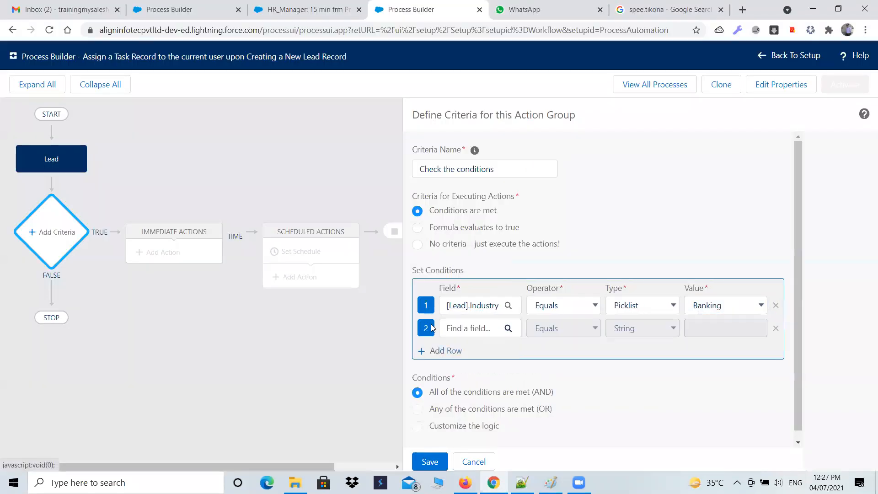
left_click(507, 328)
type("anna")
key("BackSpace")
left_click(363, 242)
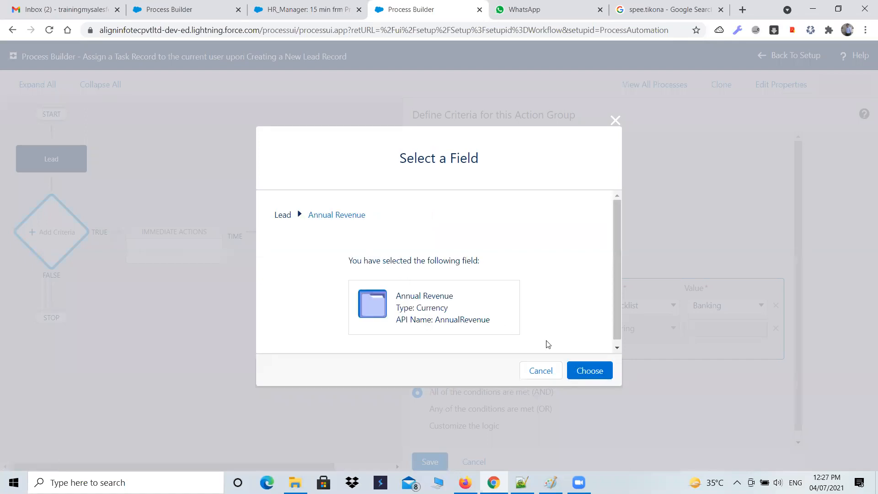
left_click(583, 371)
Set the Annual Revenue condition to Greater than 5000000, and switch to Notepad++ to compare the amount with the assignment
left_click(586, 334)
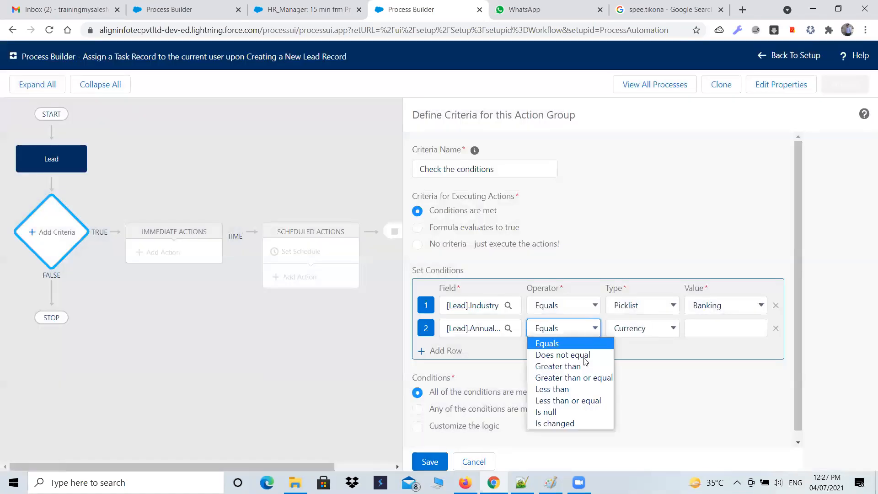
left_click(584, 368)
left_click(698, 327)
type("5")
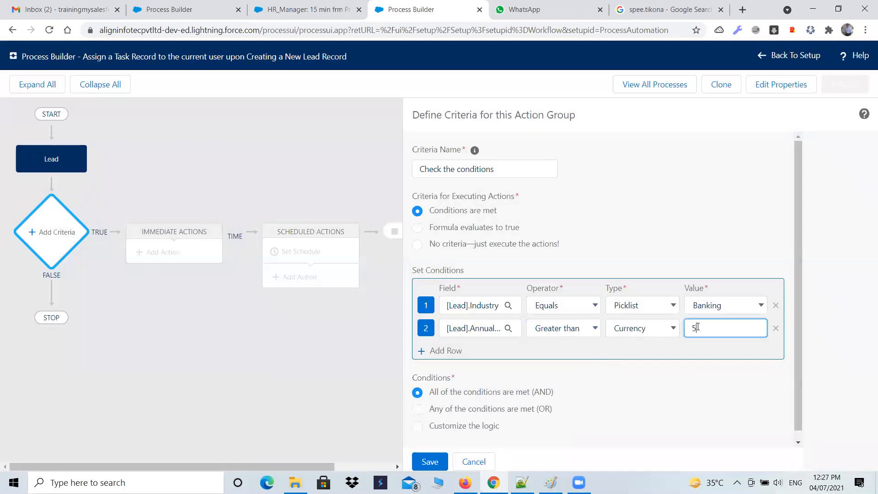
type("000000")
key("alt+Tab")
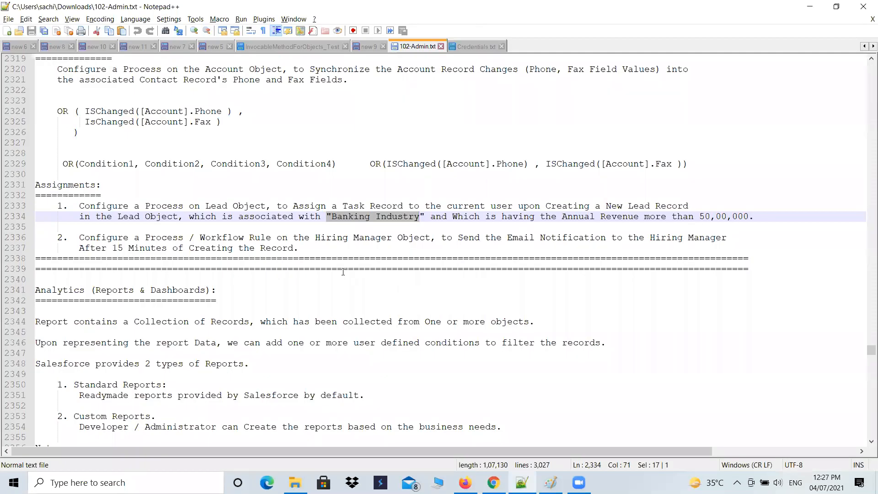
Switch back to Process Builder in Chrome, save the criteria, and add an immediate action of type Create a Record
key("alt+Tab")
left_click(439, 461)
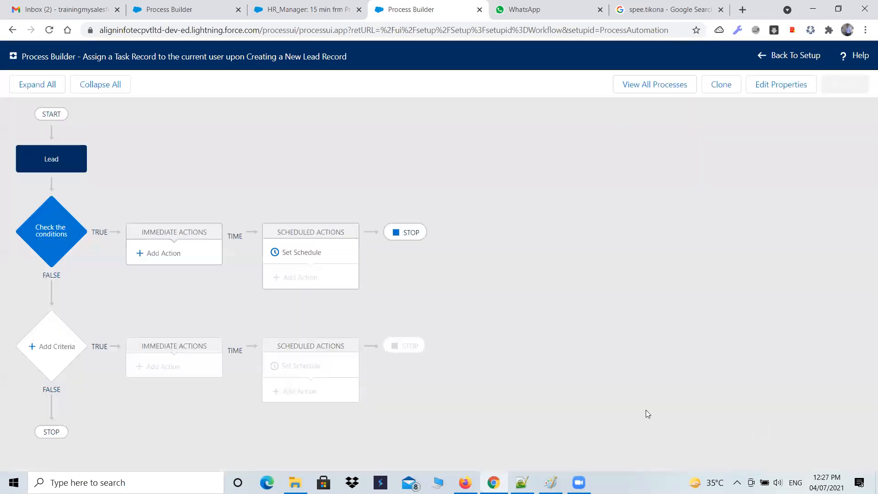
left_click(168, 256)
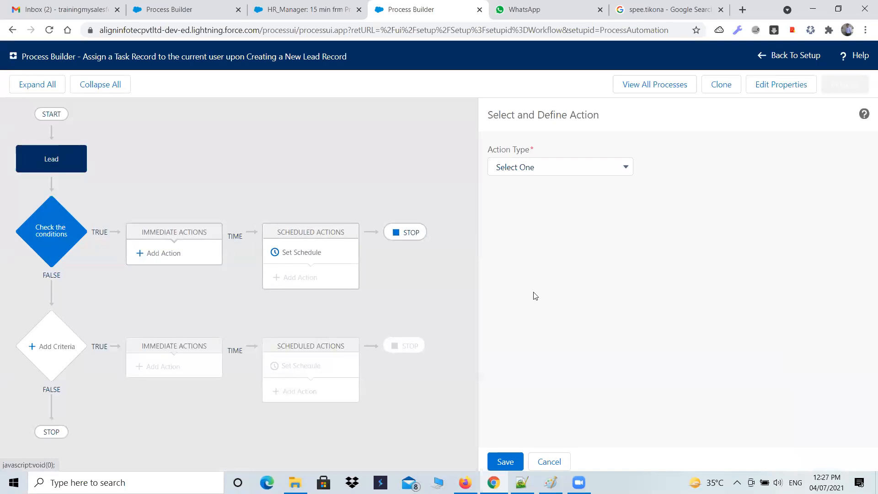
left_click(627, 172)
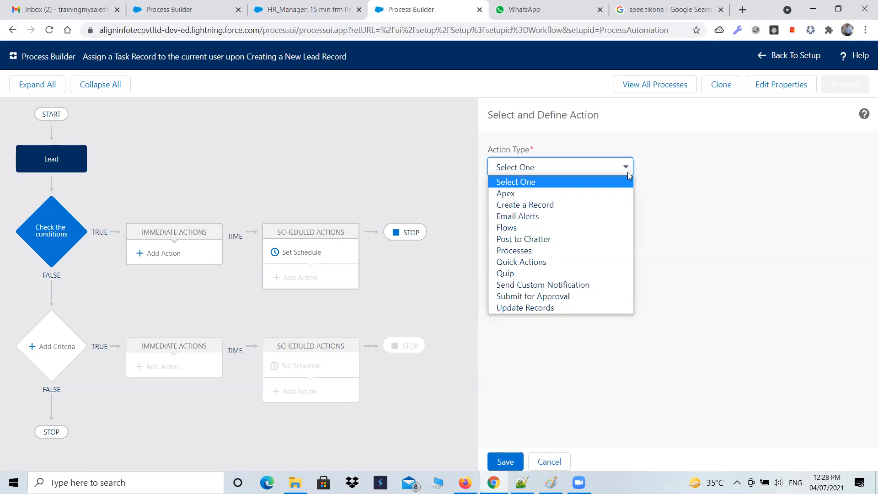
left_click(548, 206)
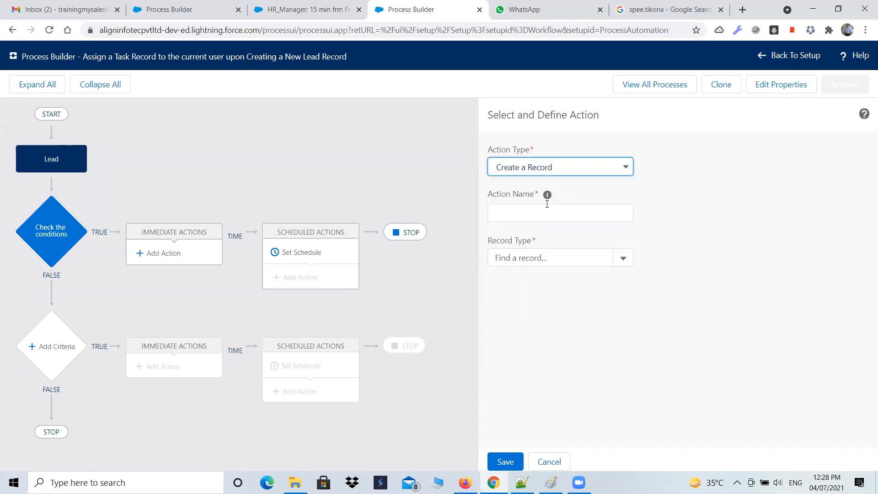
Name the action "Task Creation" and set its record type to Task
left_click(540, 211)
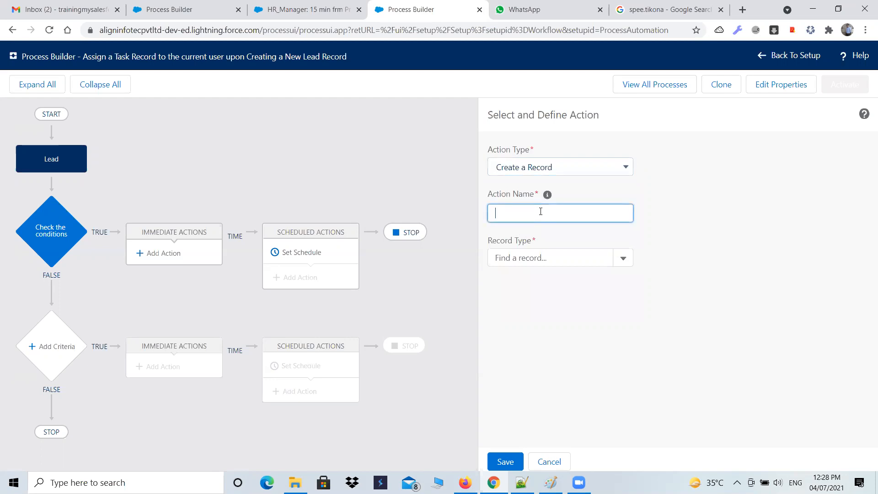
type("Task Cretat")
key("BackSpace")
type("ation")
left_click(590, 259)
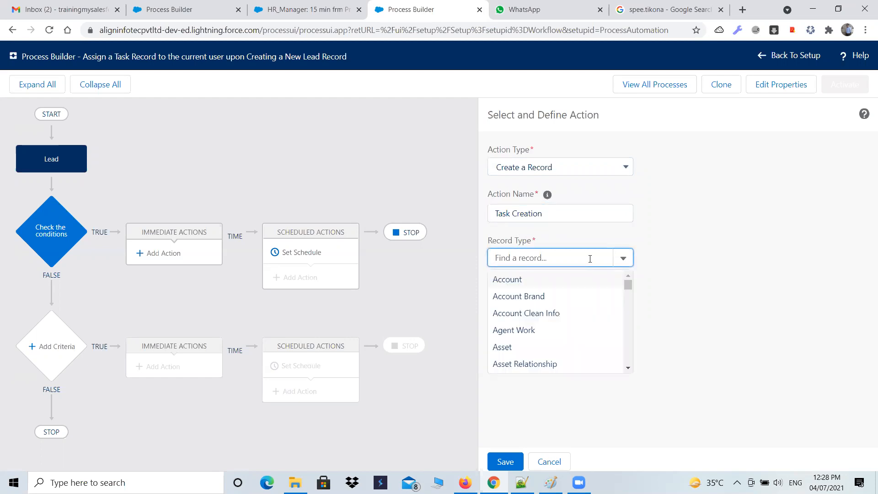
type("tas")
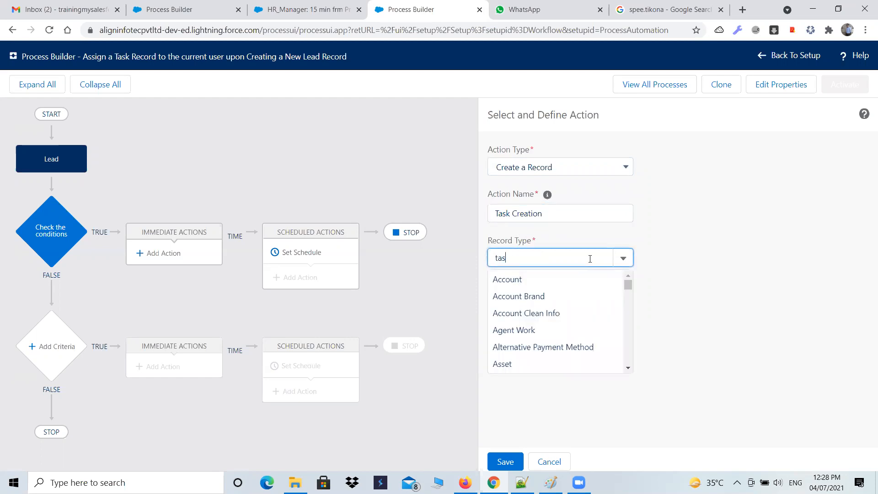
left_click(510, 281)
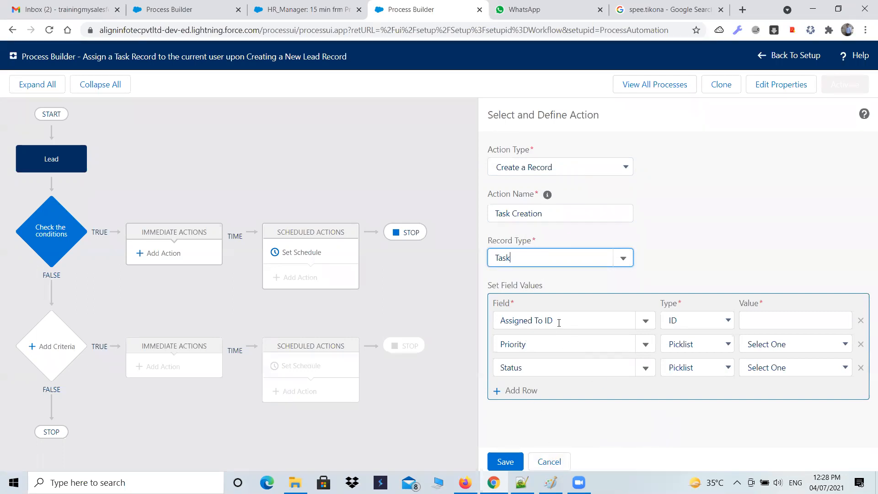
Examine the value type and the available Task fields for the Assigned To ID row
left_click(700, 322)
left_click(701, 322)
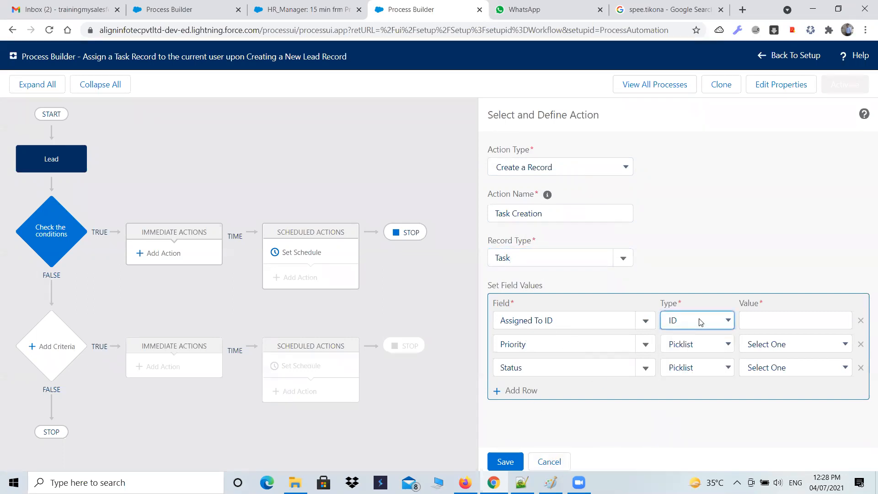
left_click(716, 323)
left_click(714, 321)
left_click(764, 321)
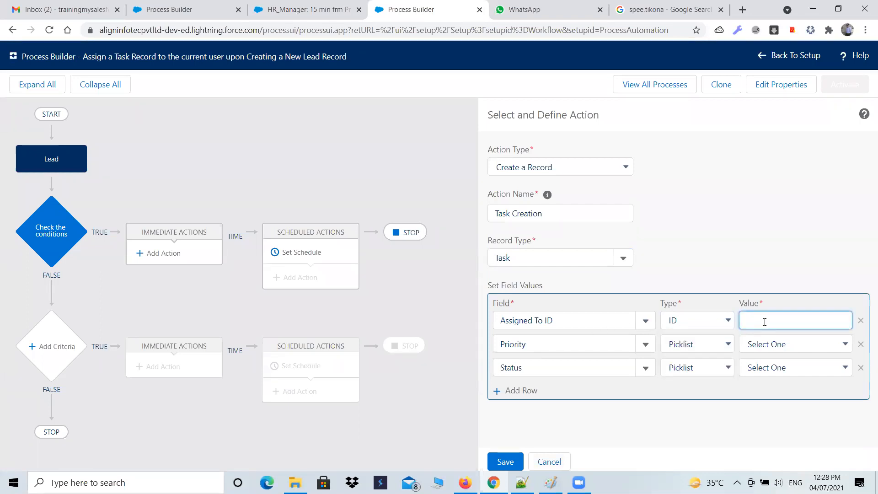
left_click(645, 322)
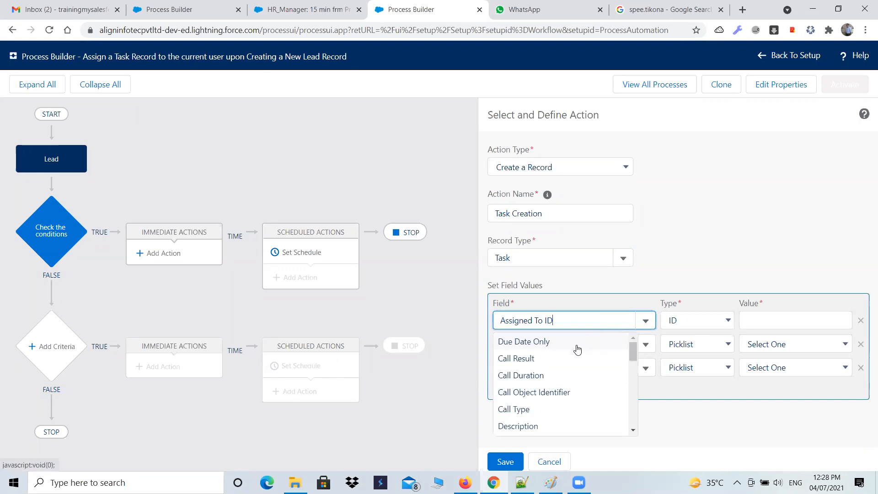
scroll(578, 350, "down", 2)
scroll(577, 350, "down", 4)
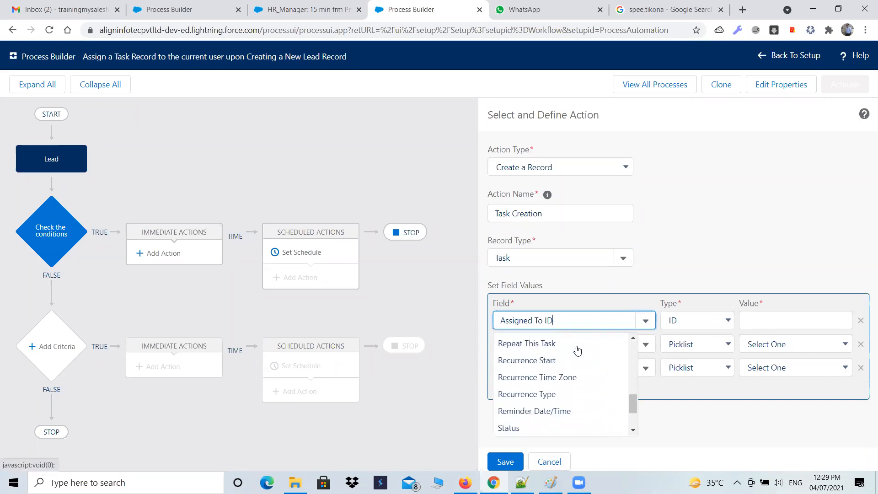
scroll(578, 350, "down", 2)
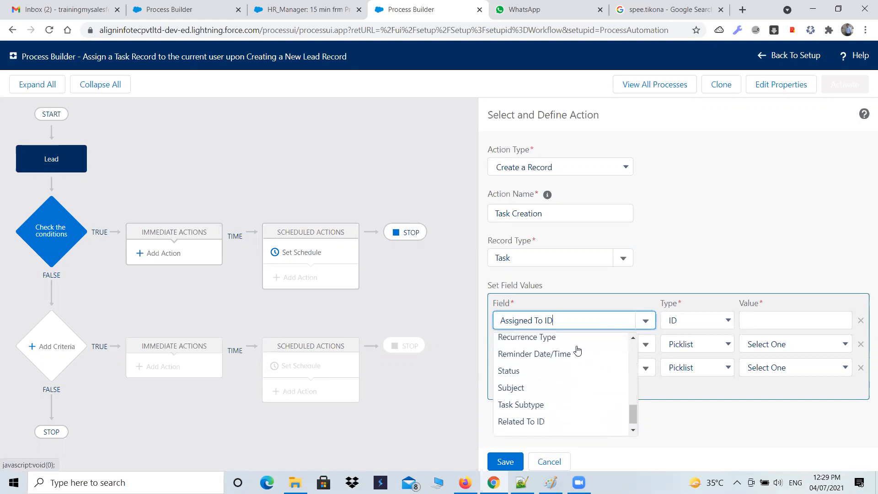
left_click(689, 326)
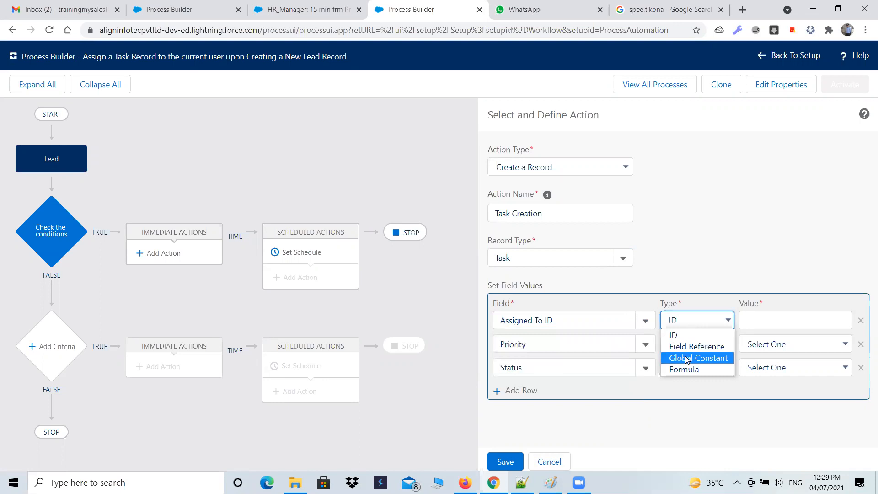
left_click(688, 347)
left_click(838, 321)
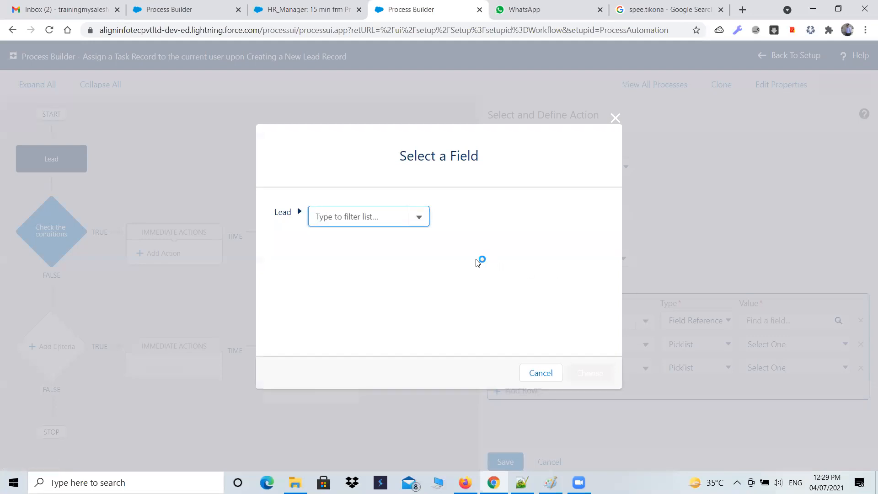
left_click(416, 218)
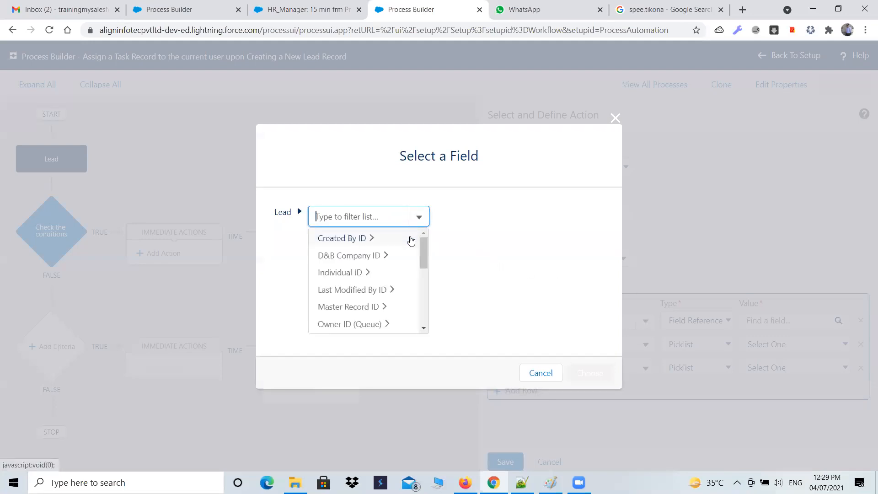
left_click_drag(427, 247, 425, 267)
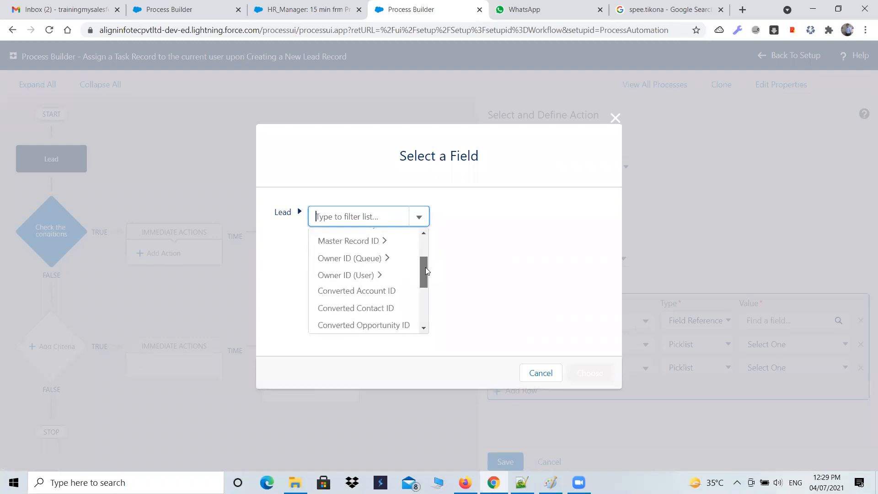
left_click(358, 274)
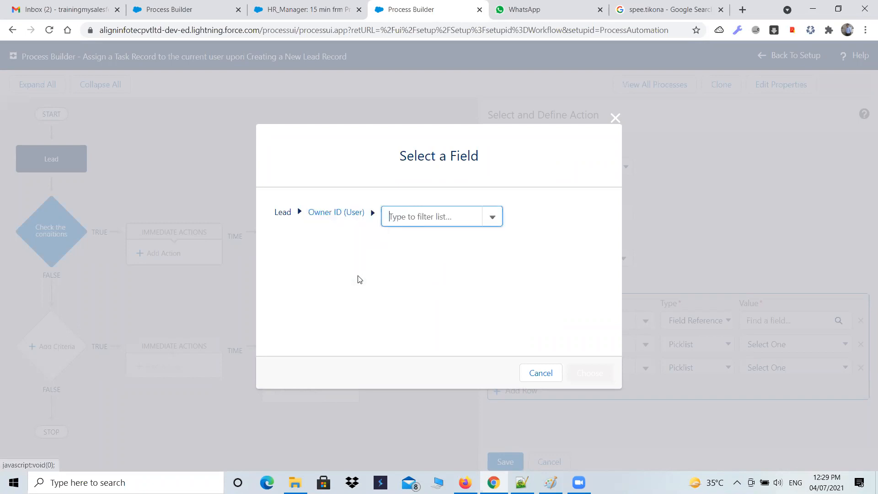
left_click(496, 221)
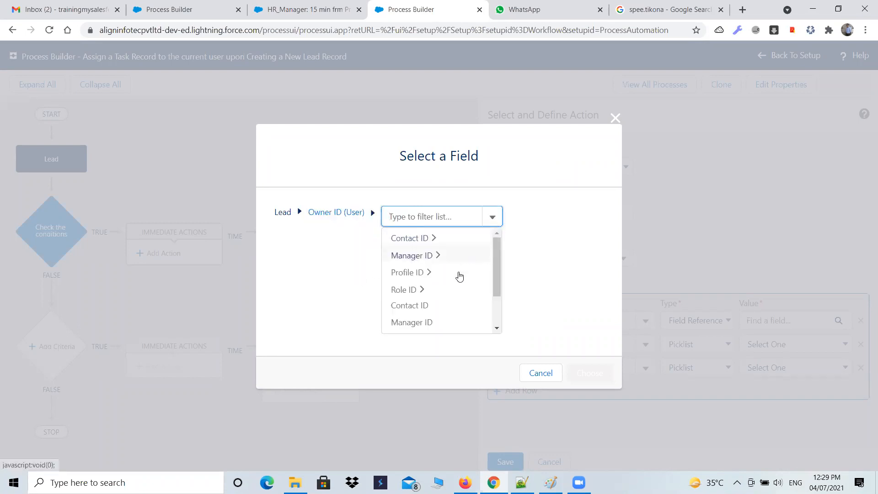
scroll(439, 297, "down", 2)
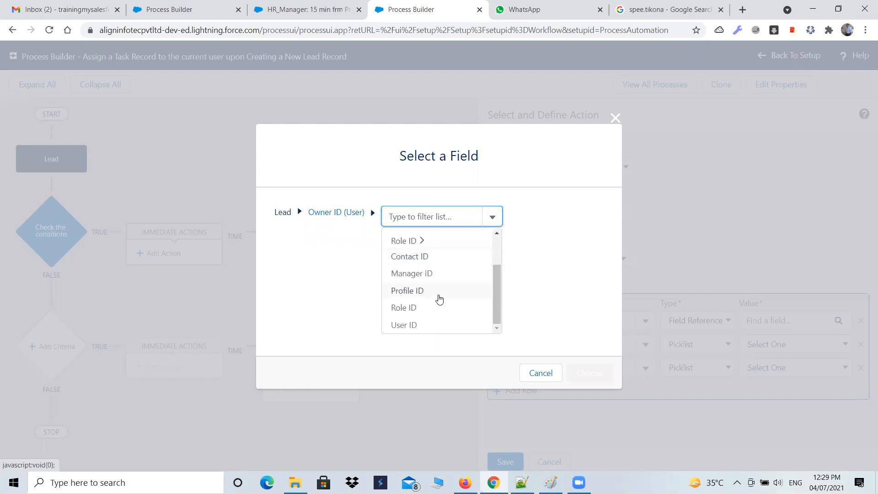
left_click(403, 325)
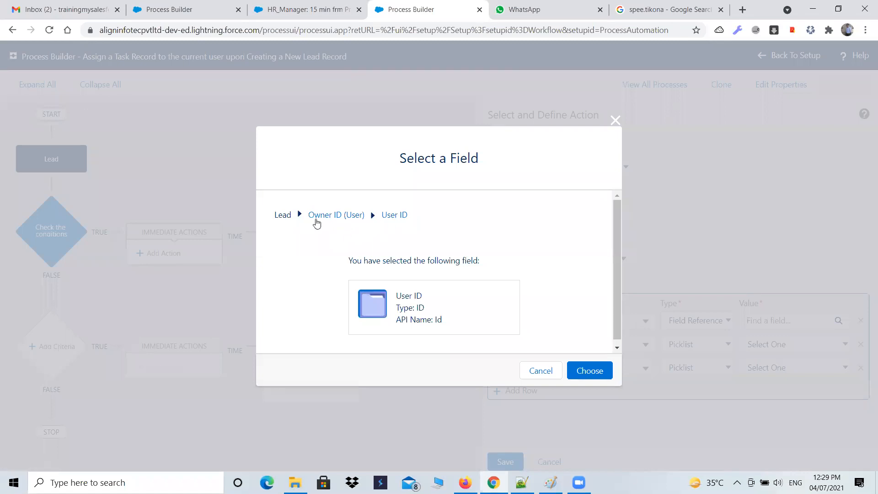
left_click(526, 371)
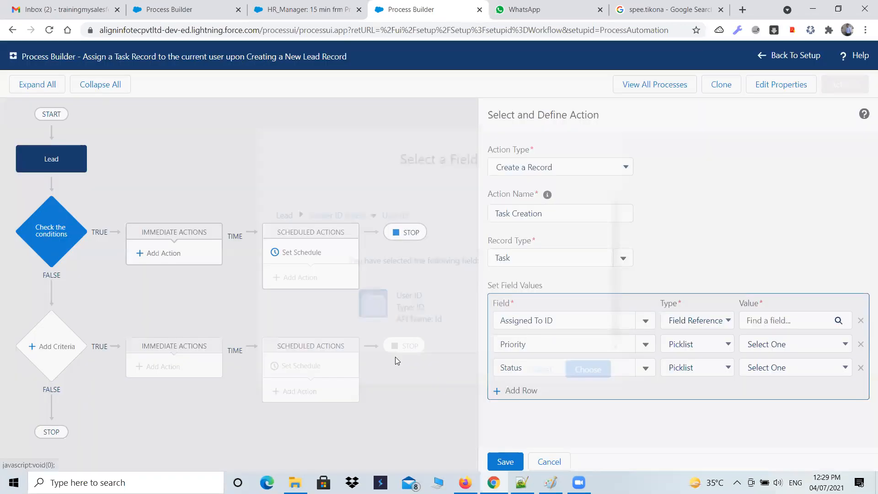
Review the value types for Assigned To ID, recheck the task assignee requirement in Notepad++, and return to Process Builder
left_click(644, 327)
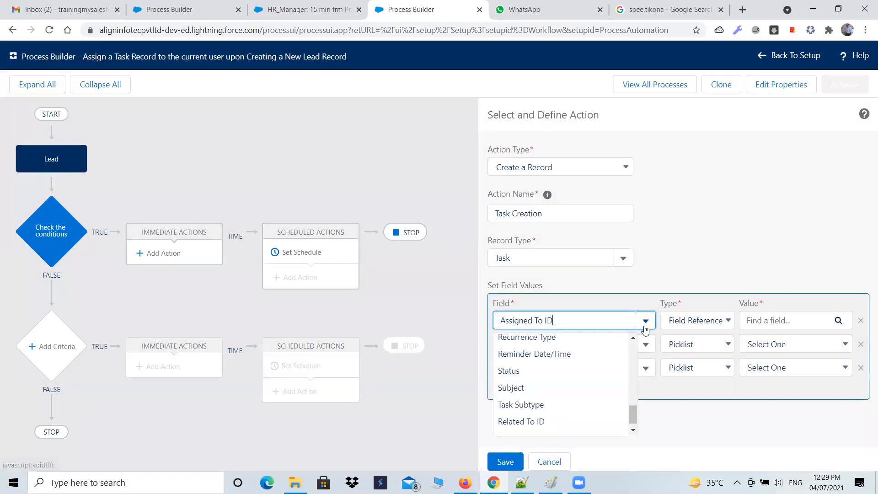
left_click(652, 298)
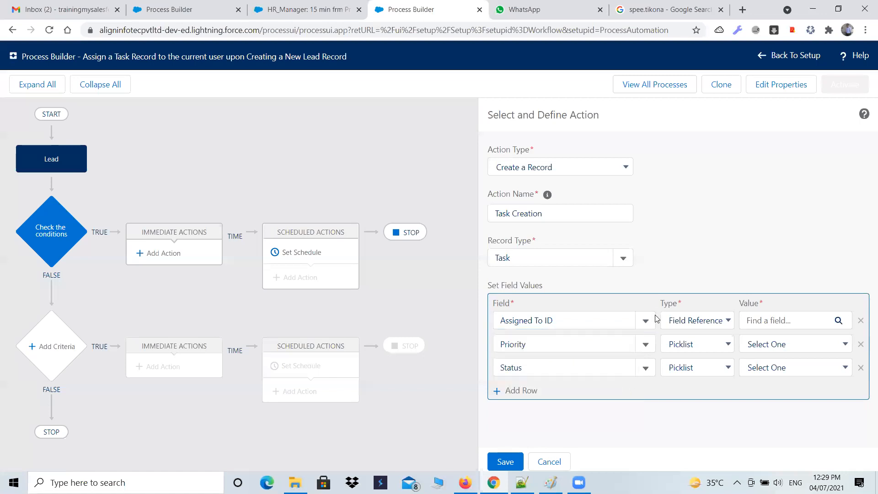
left_click(715, 322)
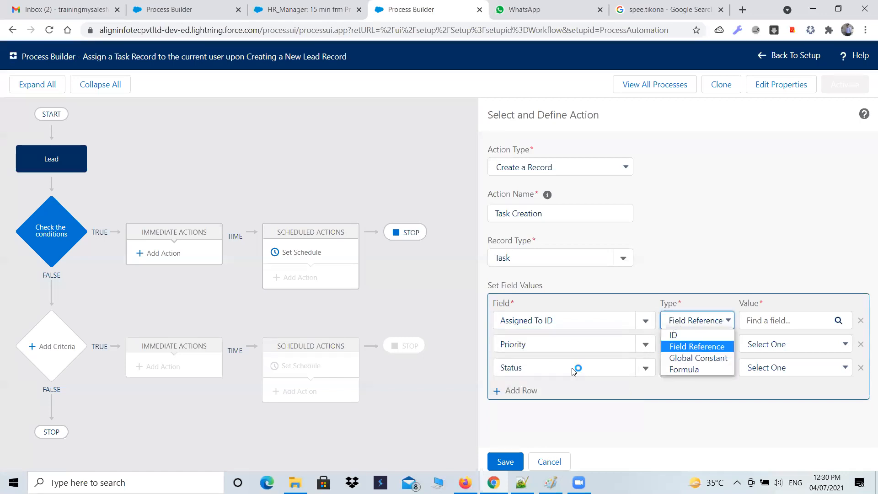
left_click(522, 483)
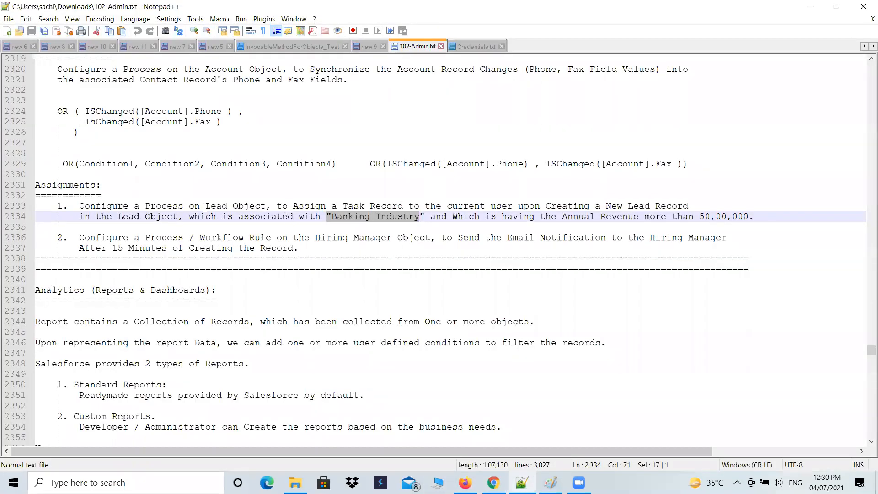
left_click_drag(294, 207, 543, 206)
left_click(474, 217)
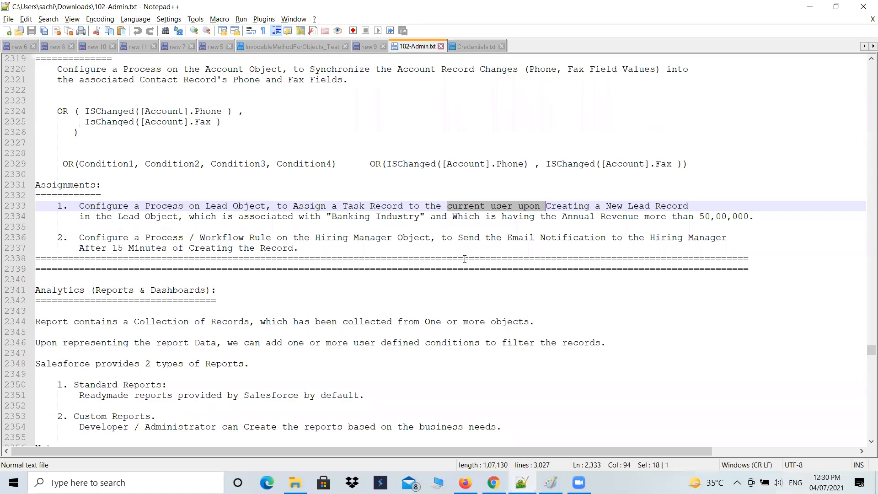
key("alt+Tab")
Try the ID, Field Reference and Formula value types for the Assigned To ID field
left_click(640, 326)
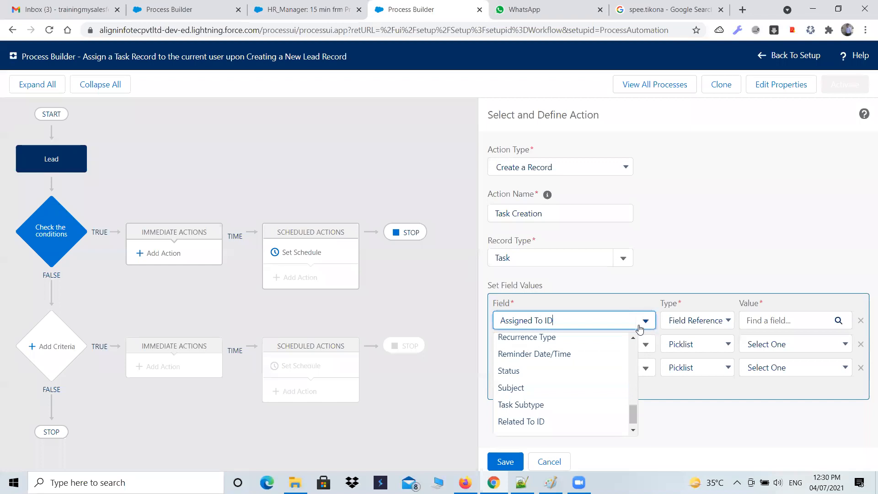
left_click(729, 323)
left_click(707, 335)
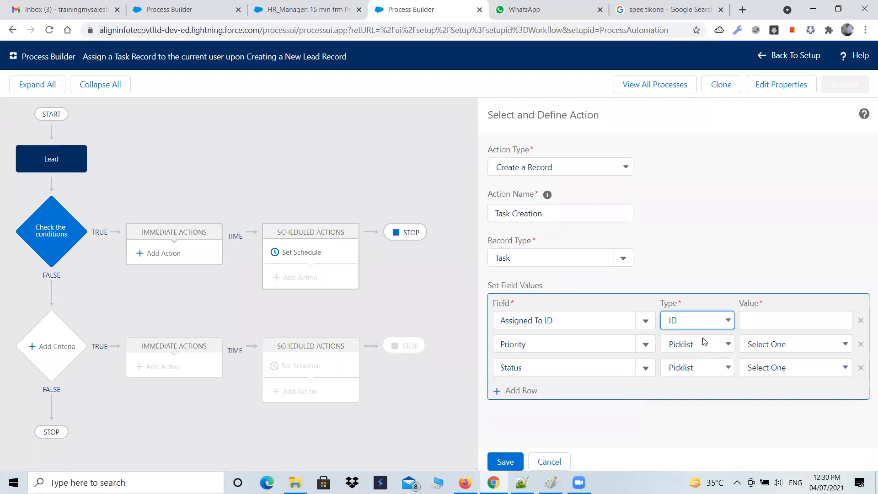
left_click(724, 319)
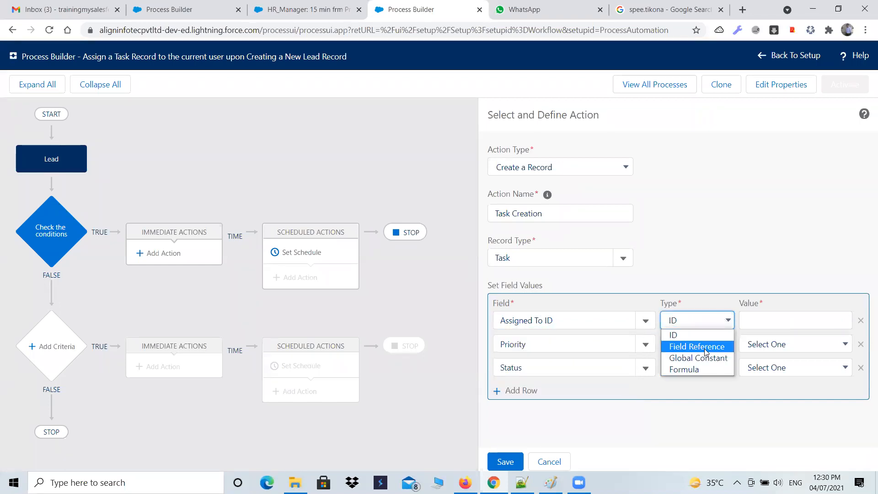
left_click(705, 346)
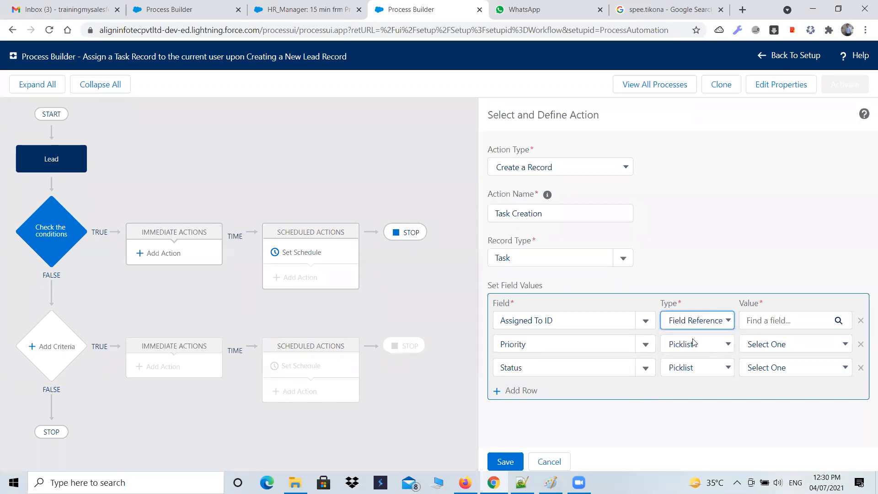
left_click(720, 322)
left_click(693, 370)
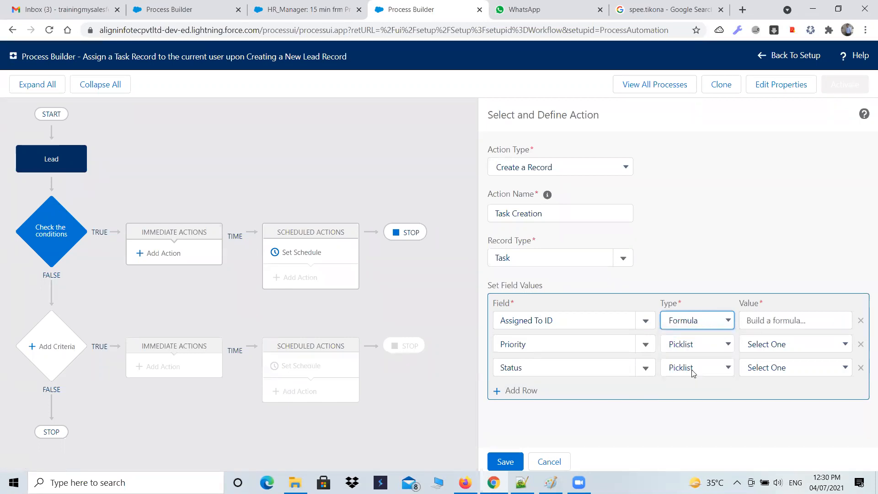
Set the Assigned To ID field to a Field Reference pointing to the lead's Owner ID (User) > User ID
left_click(729, 320)
left_click(710, 346)
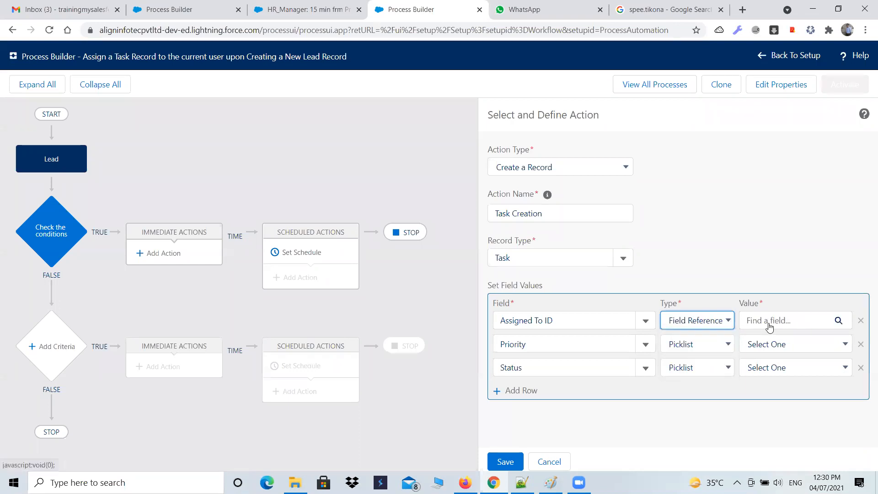
left_click(769, 322)
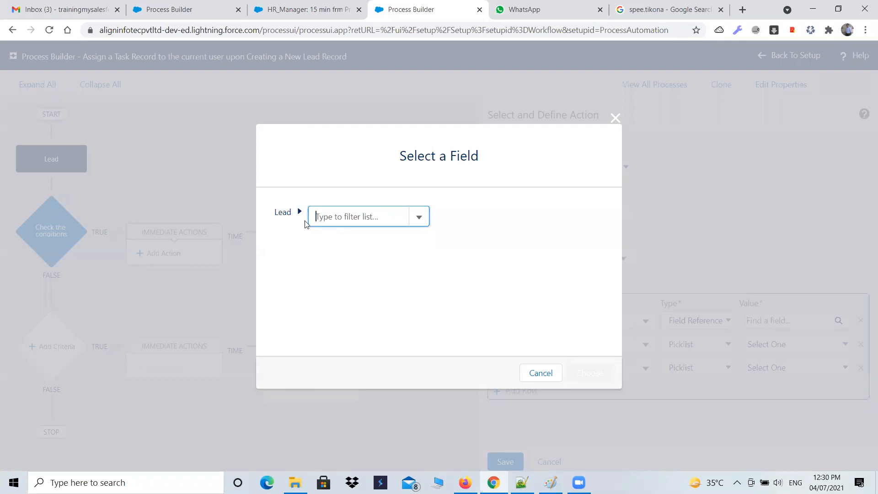
left_click(414, 223)
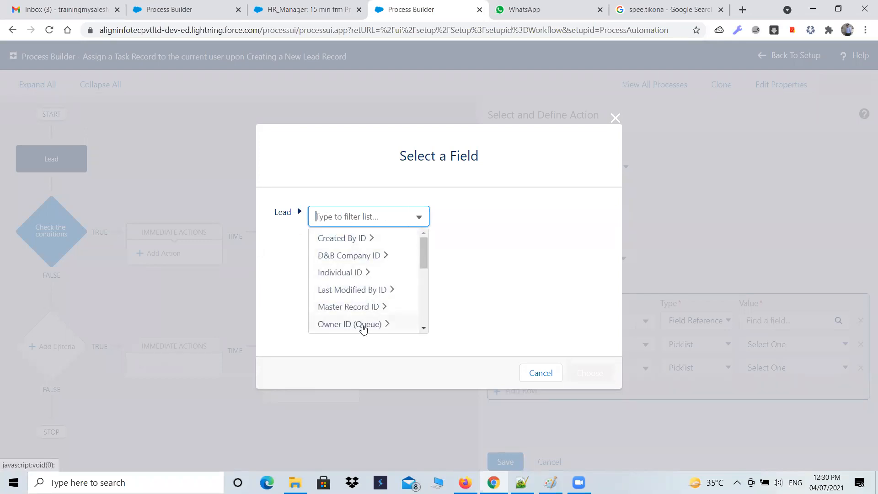
scroll(363, 329, "down", 1)
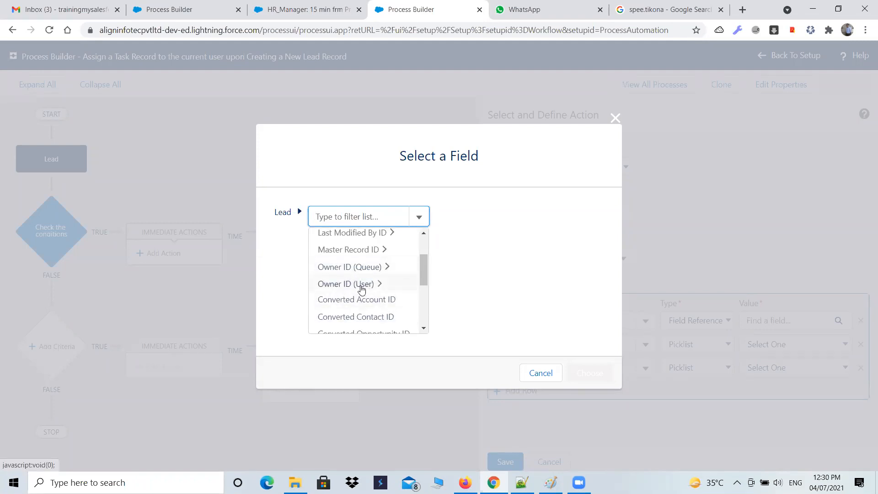
left_click(361, 289)
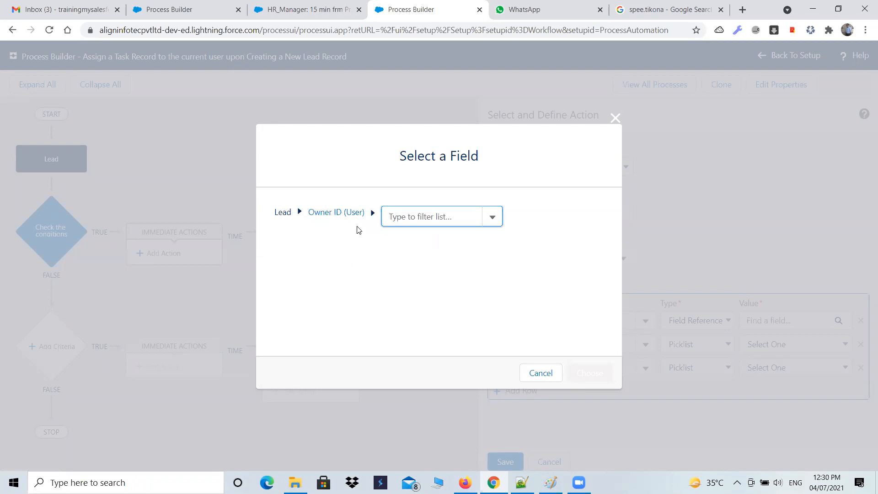
left_click(491, 218)
scroll(469, 261, "down", 2)
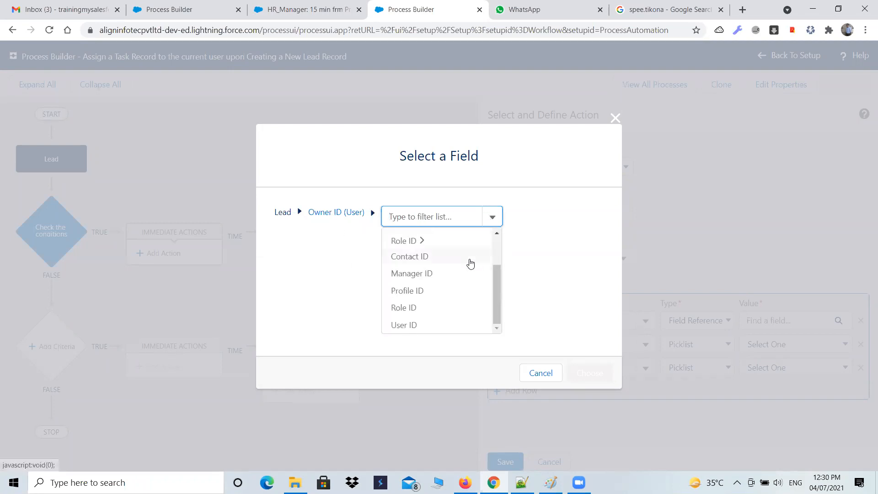
left_click(406, 326)
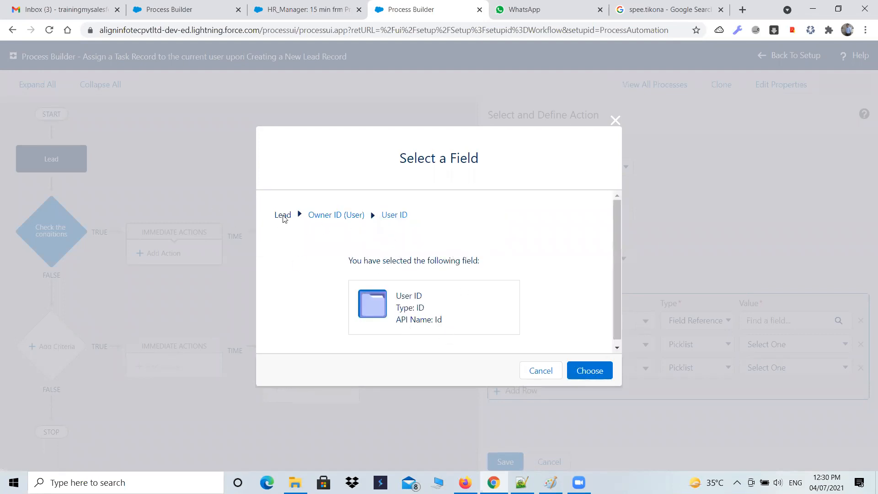
left_click(581, 372)
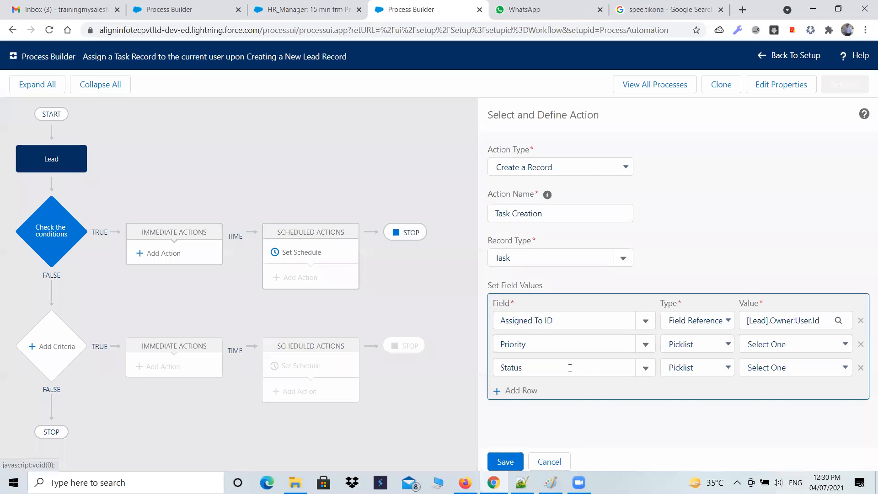
Set the task's Priority field to the picklist value High
left_click(647, 345)
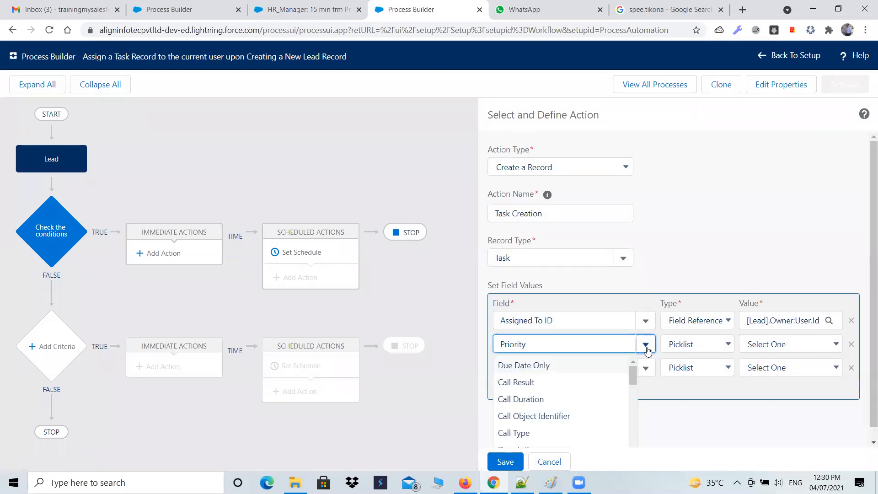
left_click(710, 347)
left_click(681, 356)
left_click(773, 344)
left_click(760, 366)
Set the task's Status field to the picklist value In Progress
left_click(645, 368)
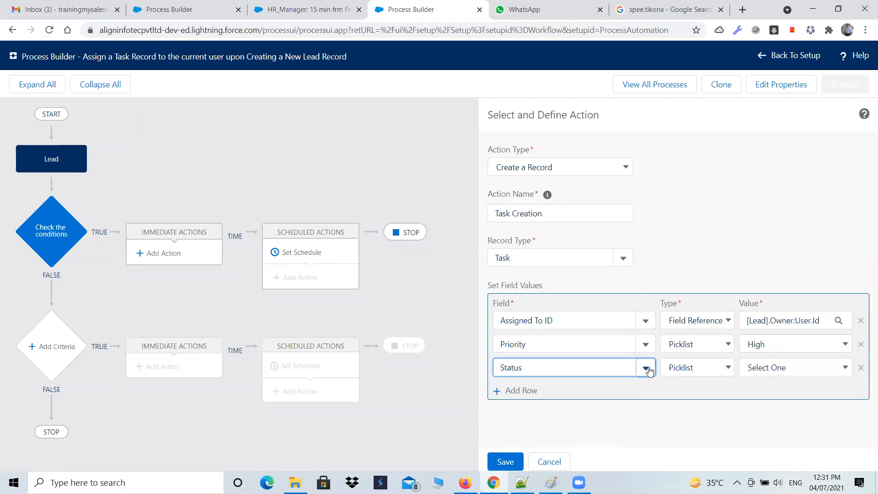
left_click(686, 370)
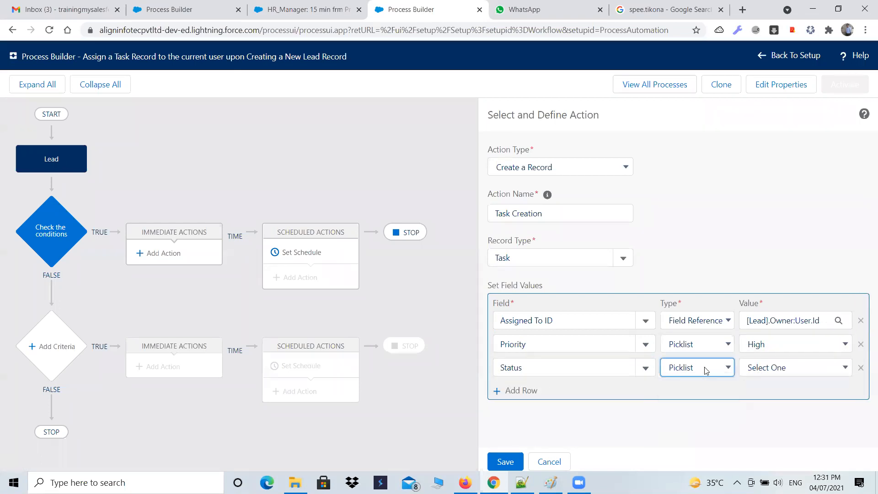
left_click(780, 371)
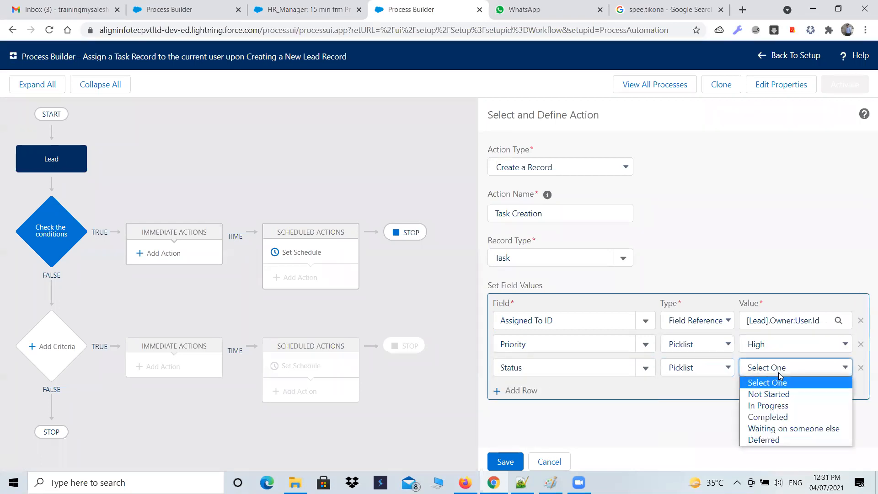
left_click(773, 406)
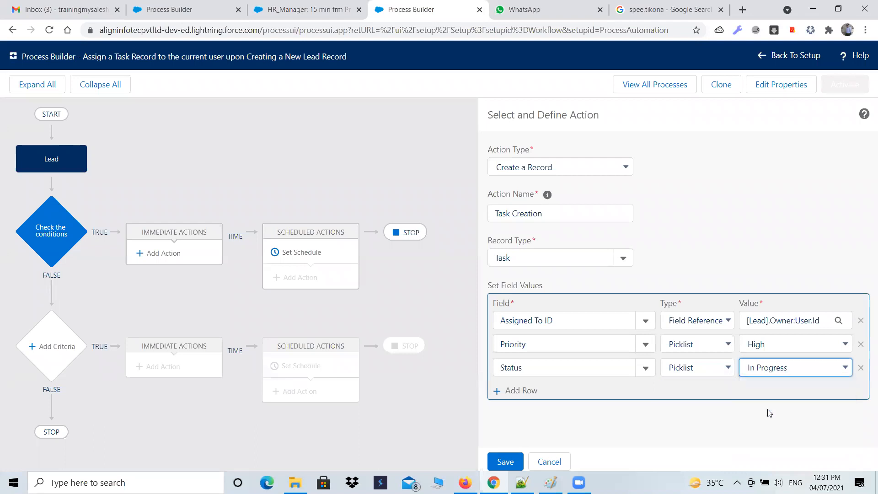
Add another field value row for the task's Subject, ready for a string value
left_click(525, 390)
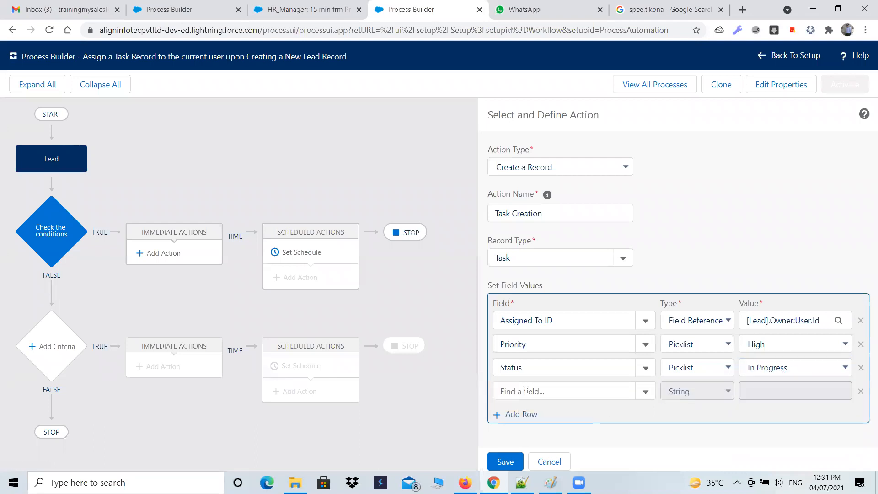
left_click(621, 391)
scroll(622, 390, "down", 2)
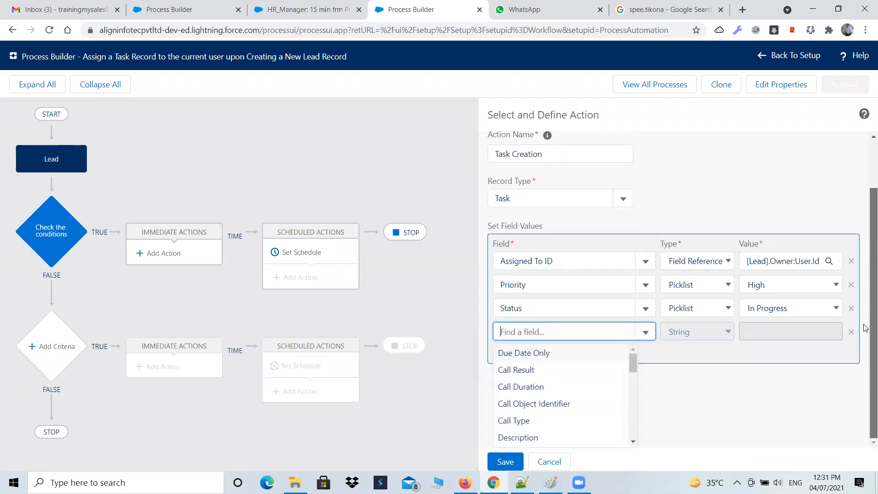
left_click(624, 388)
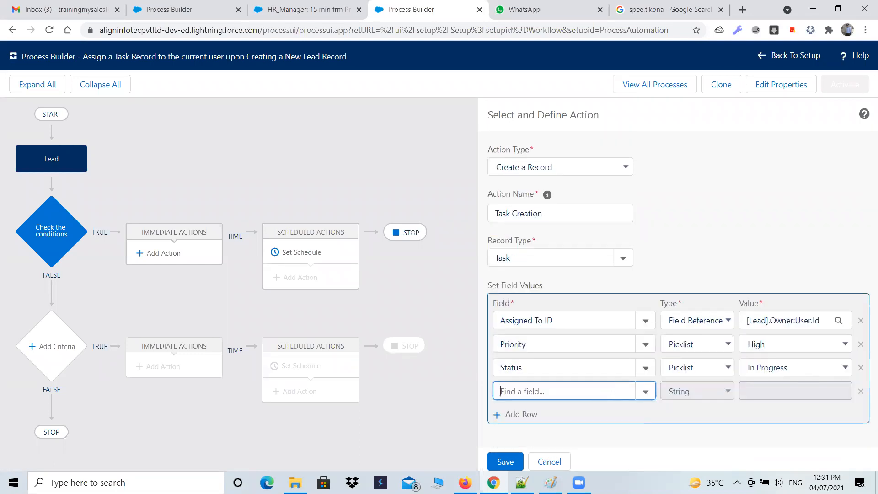
type("subj")
left_click(591, 414)
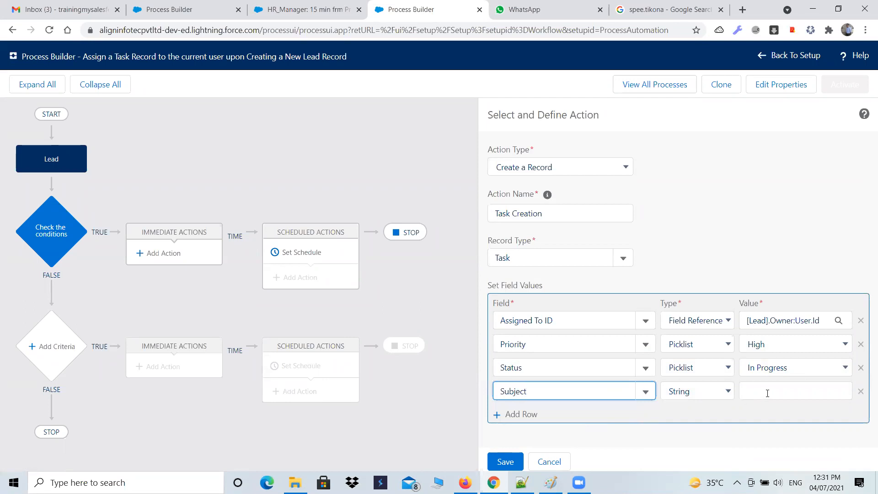
left_click(767, 391)
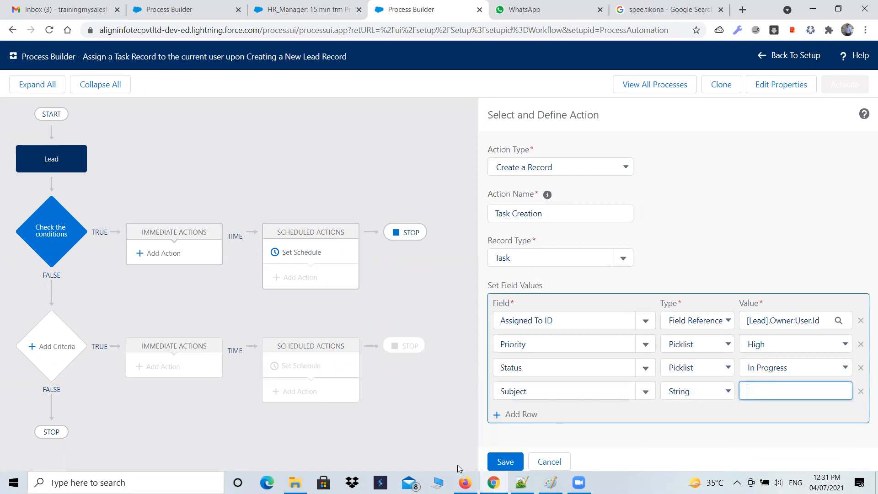
Switch to Notepad++, copy "Creating a New Lead Record" from the first assignment, and return to Process Builder
left_click(521, 482)
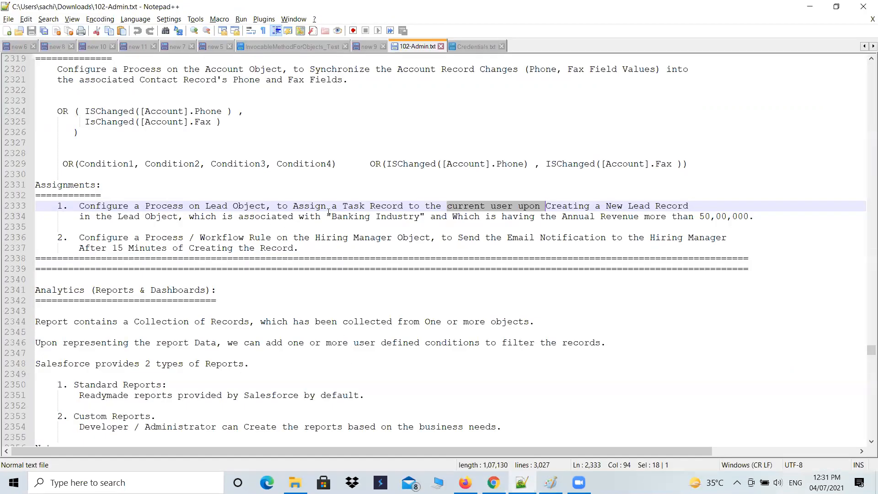
left_click(453, 217)
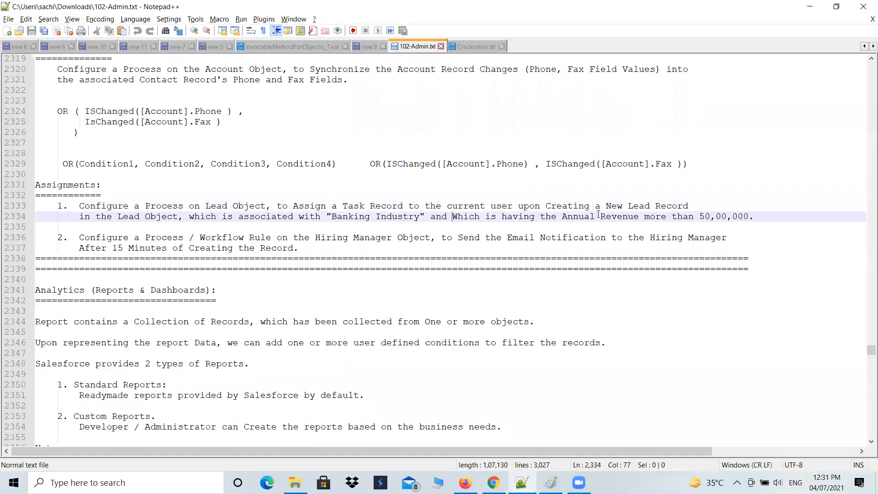
left_click_drag(544, 208, 690, 208)
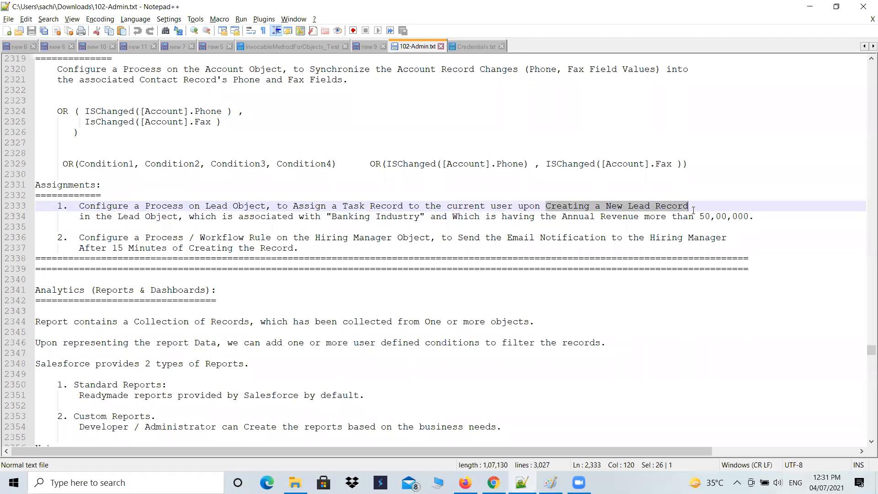
key("alt+Tab")
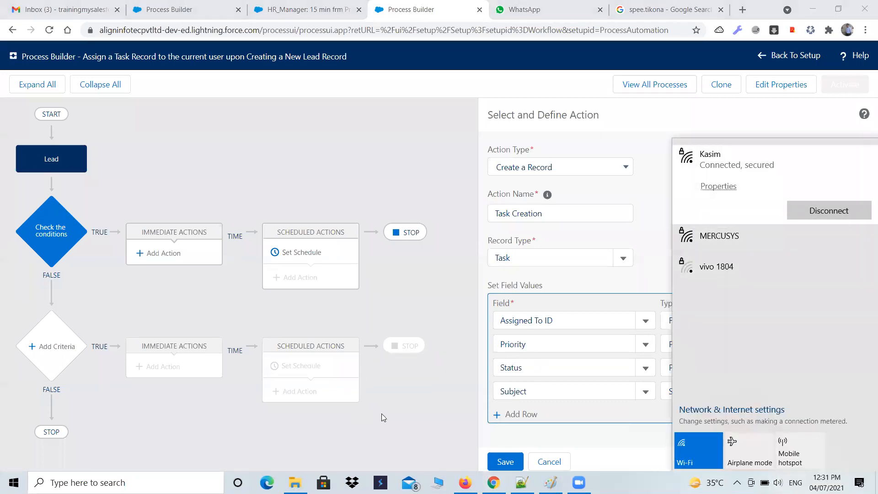
left_click(401, 412)
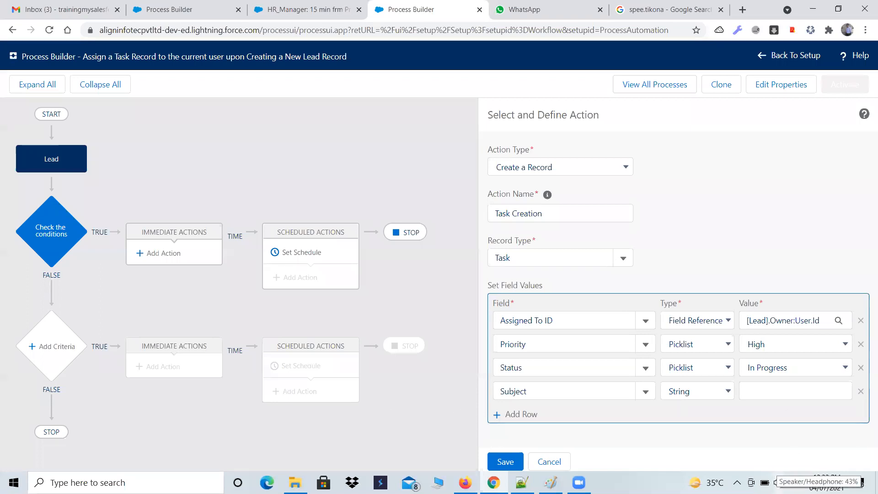
left_click(737, 482)
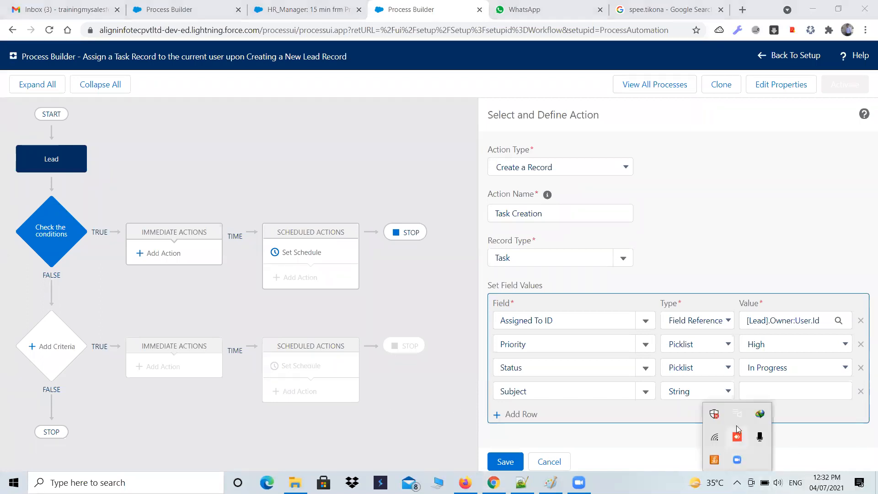
left_click(457, 395)
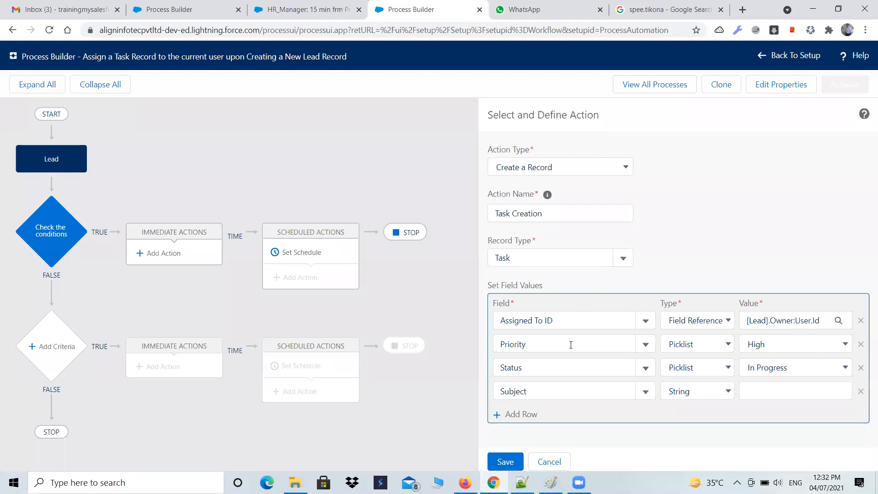
Paste "Creating a New Lead Record" as the Subject value and save the Task Creation action
left_click(760, 392)
key("ctrl+v")
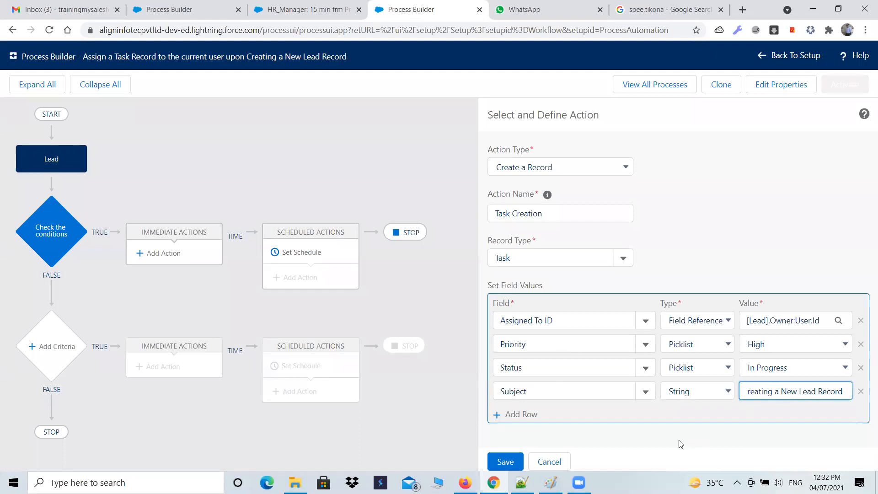
left_click(541, 392)
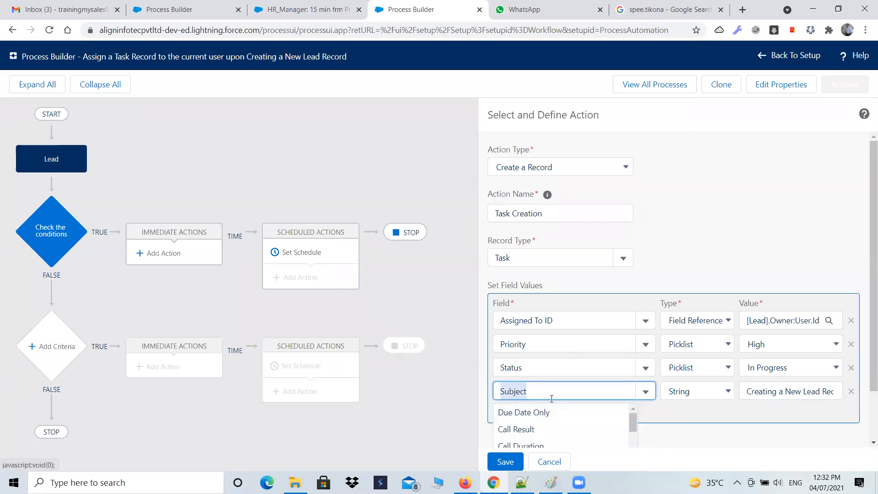
left_click_drag(872, 355, 863, 410)
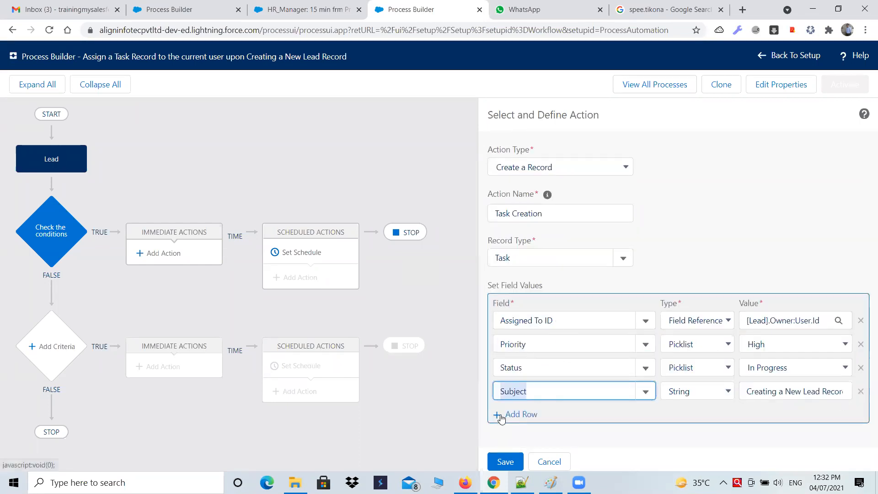
left_click(505, 461)
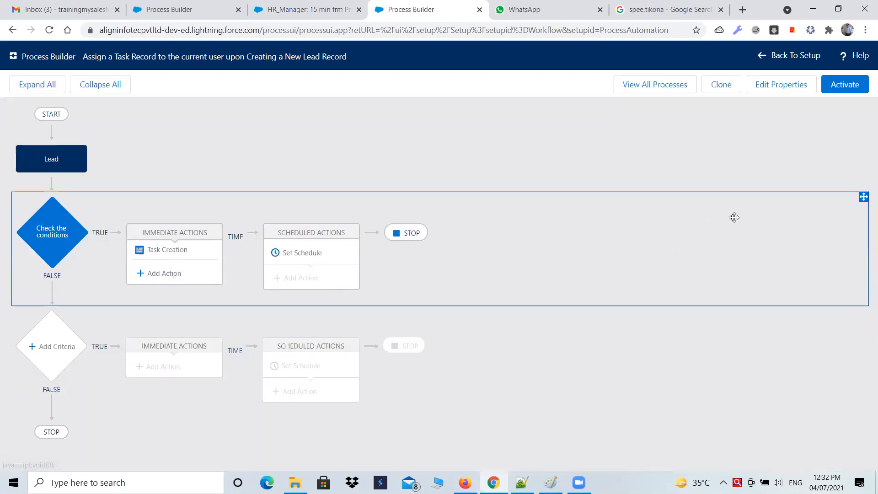
Open the Salesforce home page and examine the My Tasks list
left_click(259, 4)
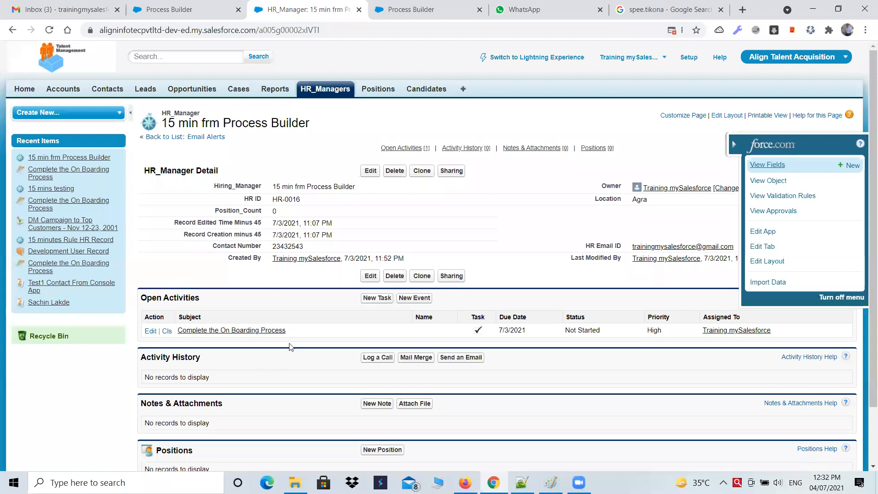
scroll(291, 346, "down", 3)
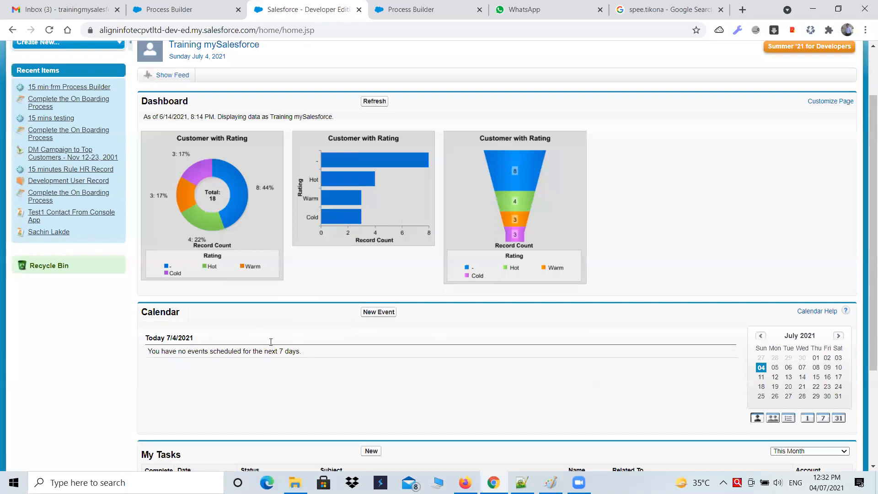
scroll(256, 341, "down", 3)
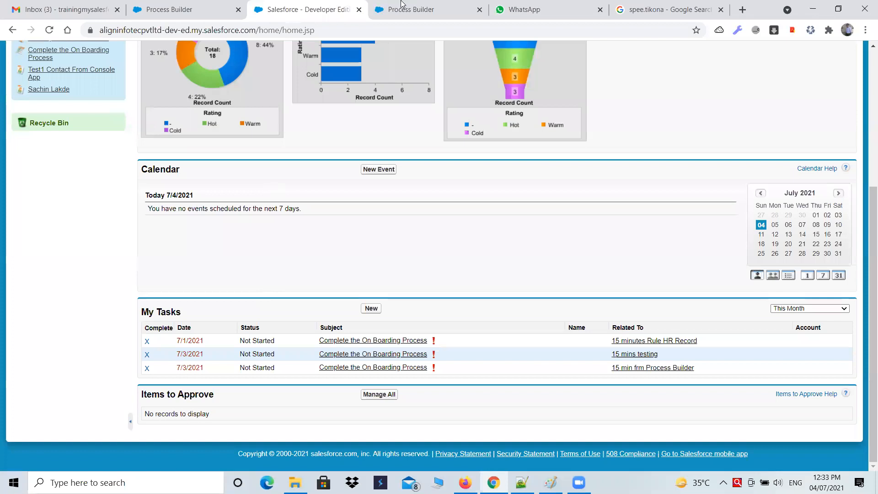
Activate the lead task process in Process Builder, confirm the activation, and return to the Salesforce home page
key("ctrl+Tab")
left_click(845, 86)
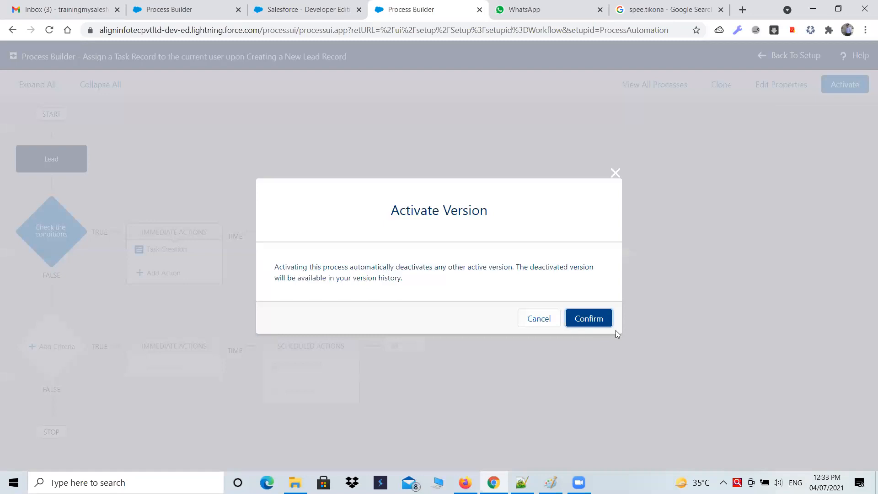
left_click(608, 324)
left_click(304, 6)
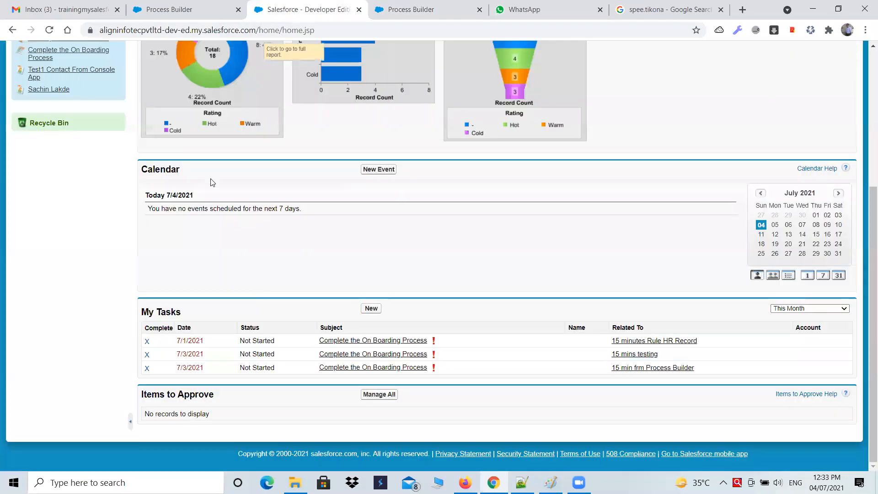
Reload the Salesforce home page, show All Open tasks in the My Tasks list, and examine them
left_click(49, 31)
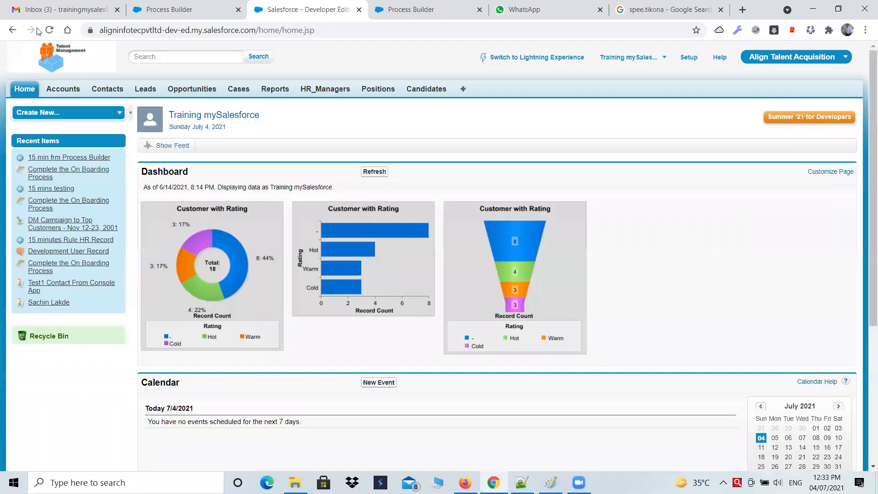
scroll(191, 244, "down", 3)
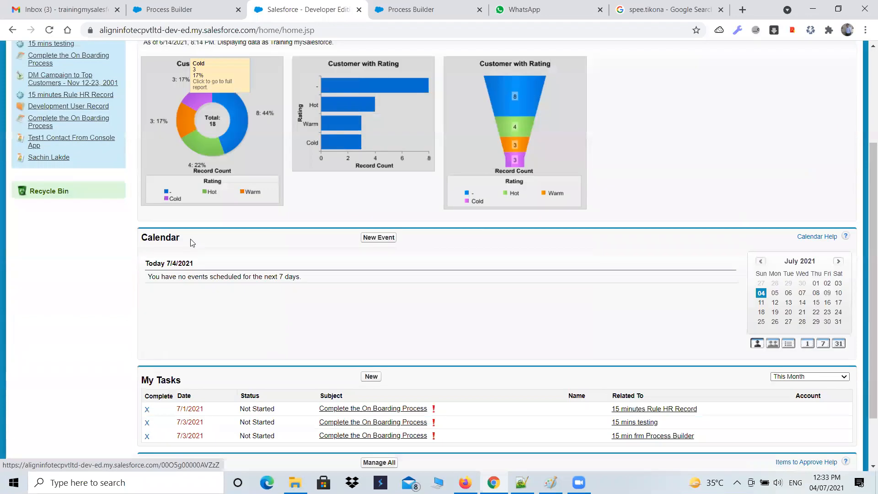
scroll(851, 308, "down", 2)
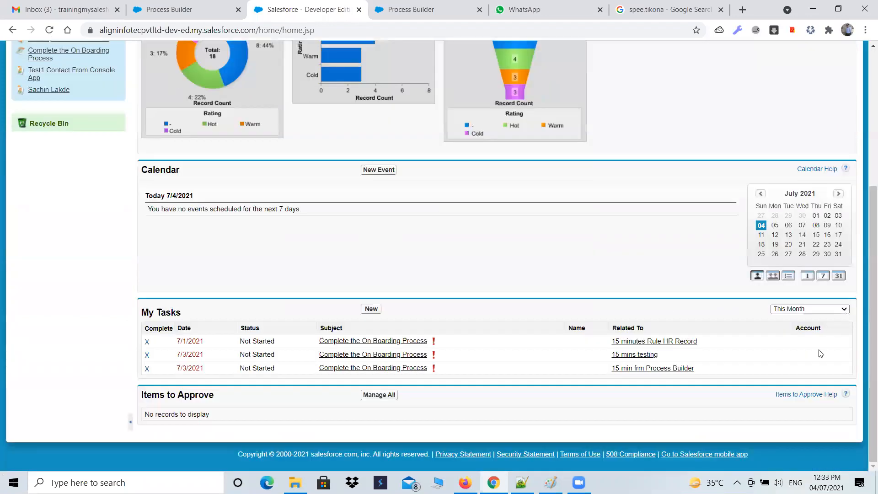
left_click(803, 374)
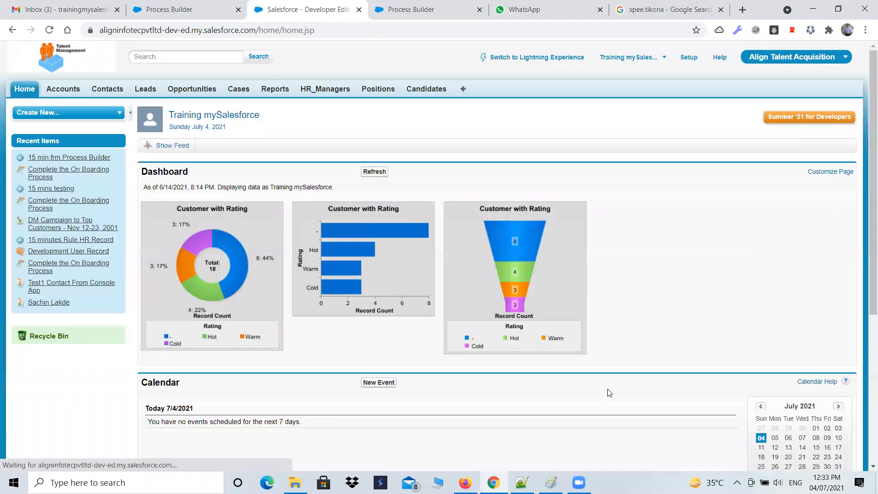
scroll(609, 392, "down", 3)
scroll(609, 392, "down", 2)
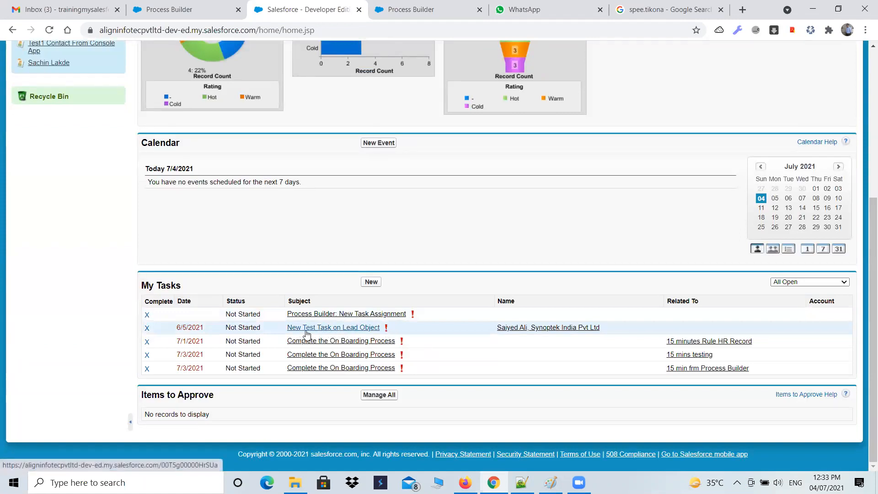
mouse_move(346, 330)
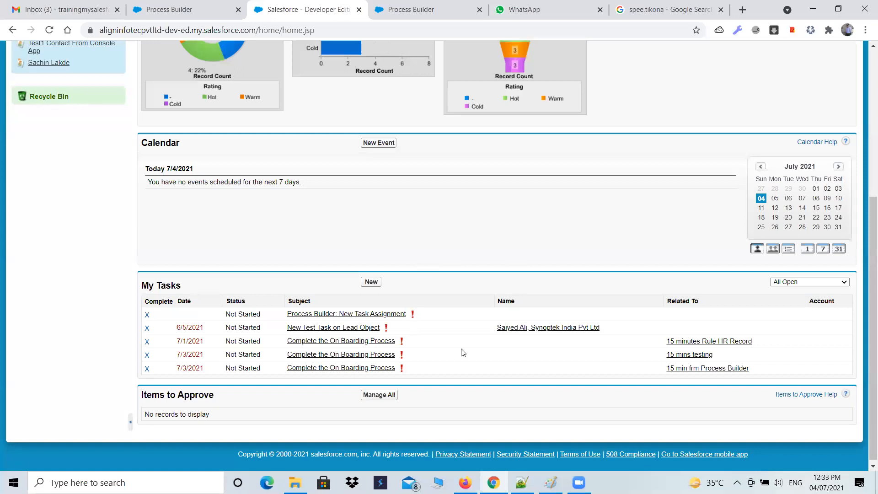
Check the My Tasks list with the Today filter and with the Overdue filter
left_click(805, 282)
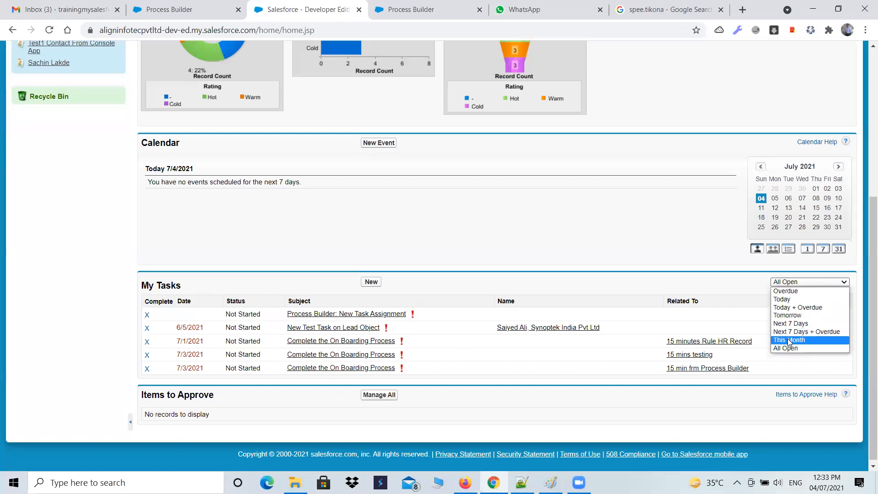
left_click(784, 300)
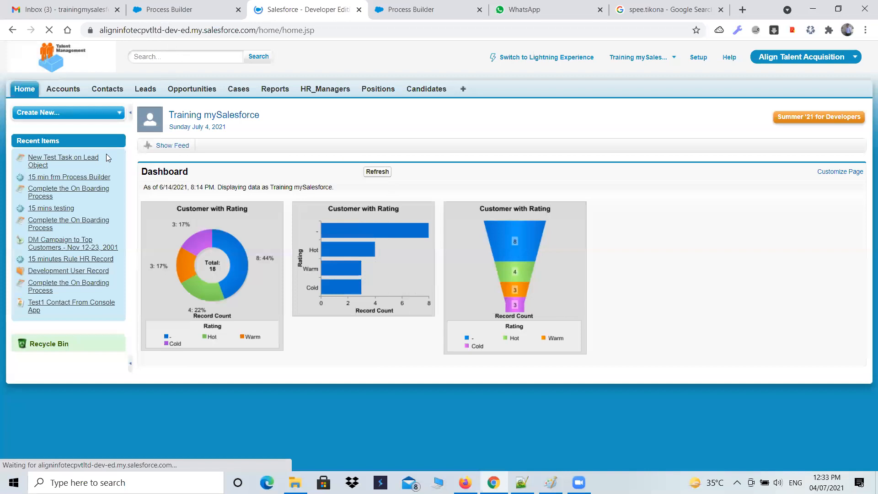
key("ctrl+shift+Tab")
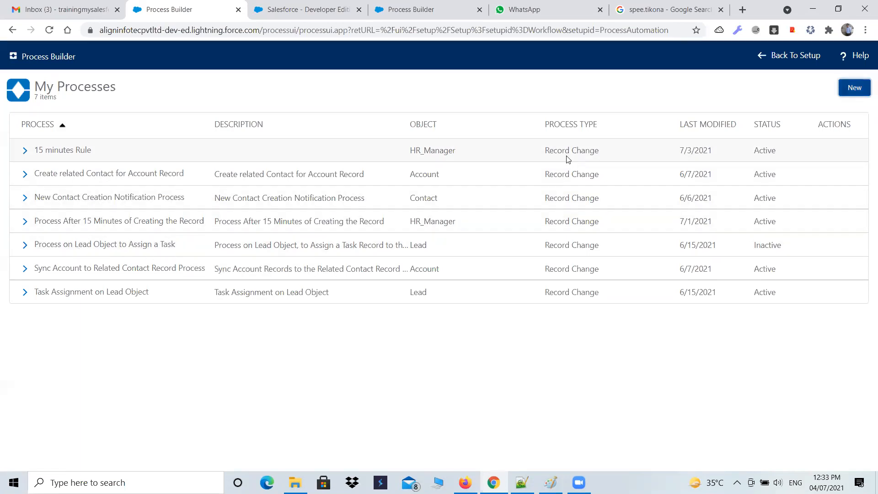
left_click(339, 11)
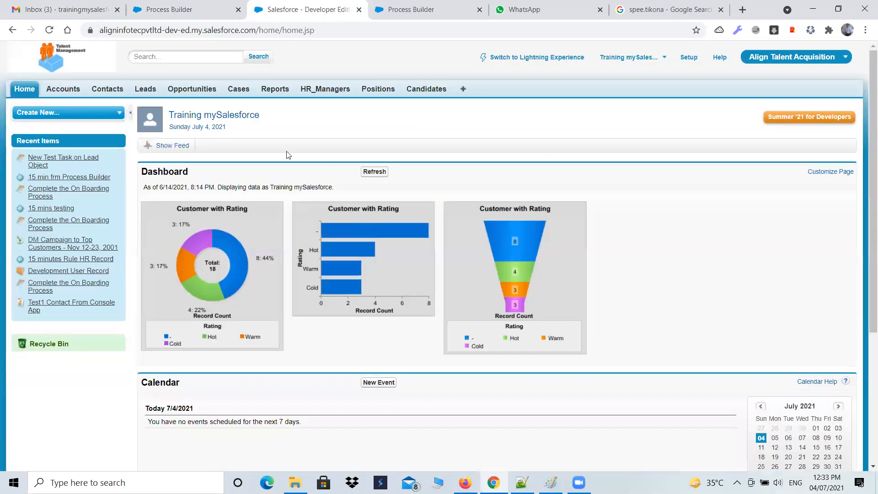
scroll(692, 325, "down", 4)
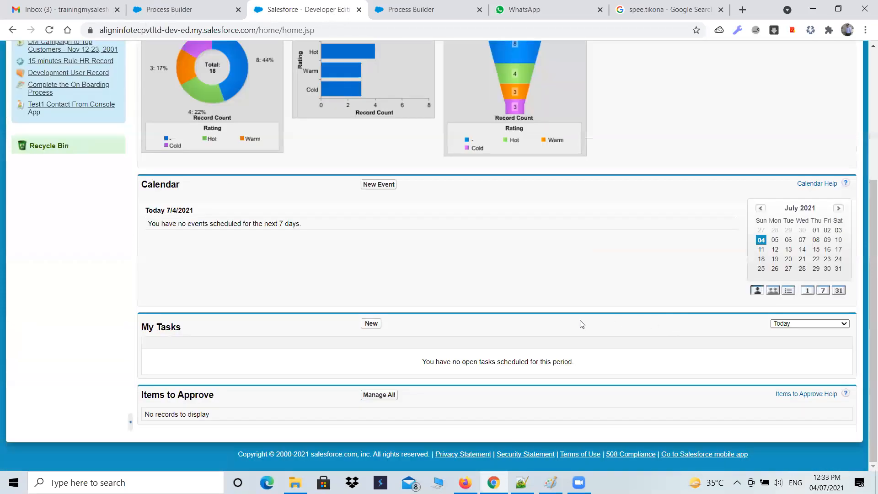
left_click(809, 324)
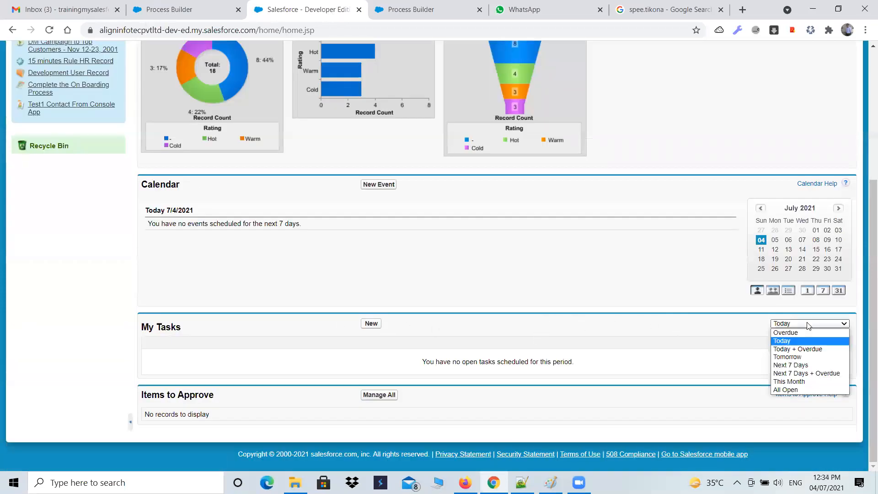
left_click(802, 332)
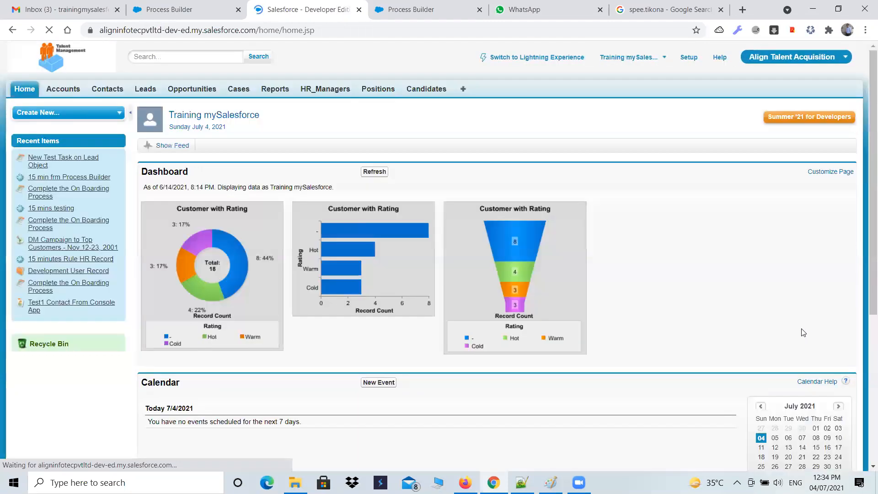
scroll(458, 322, "down", 5)
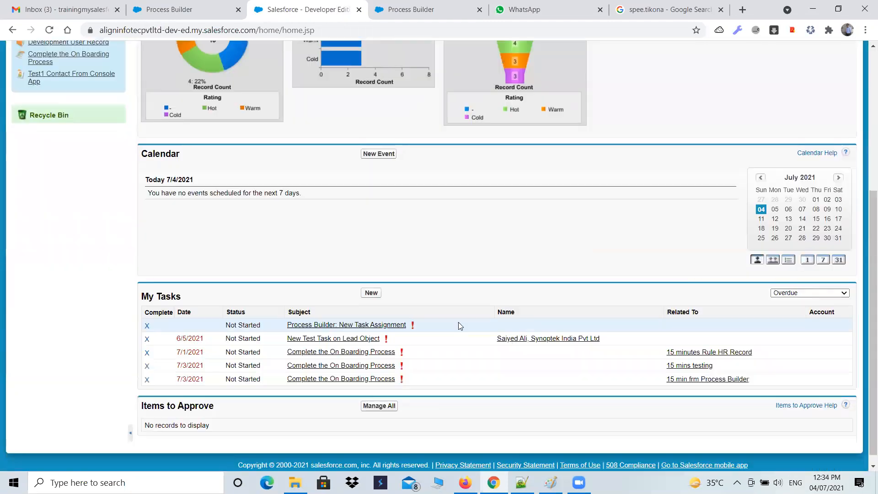
View the My Tasks list filtered by This Month, and show All Open tasks again
left_click(801, 296)
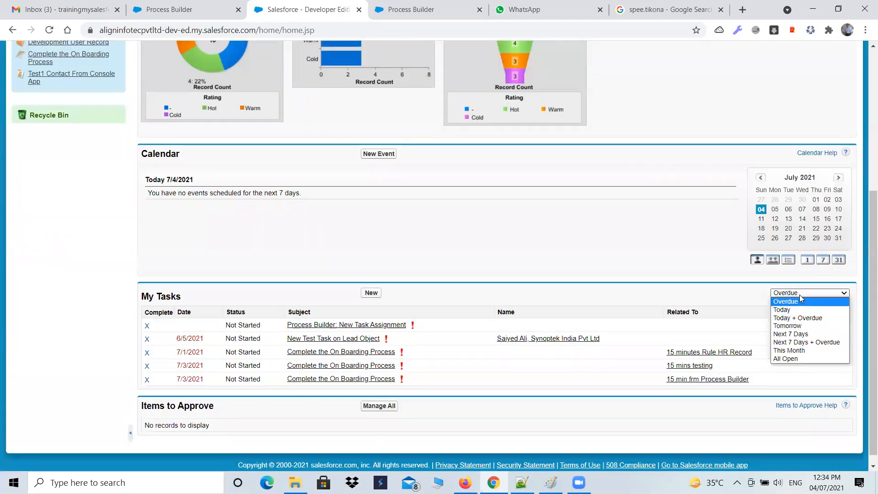
left_click(800, 350)
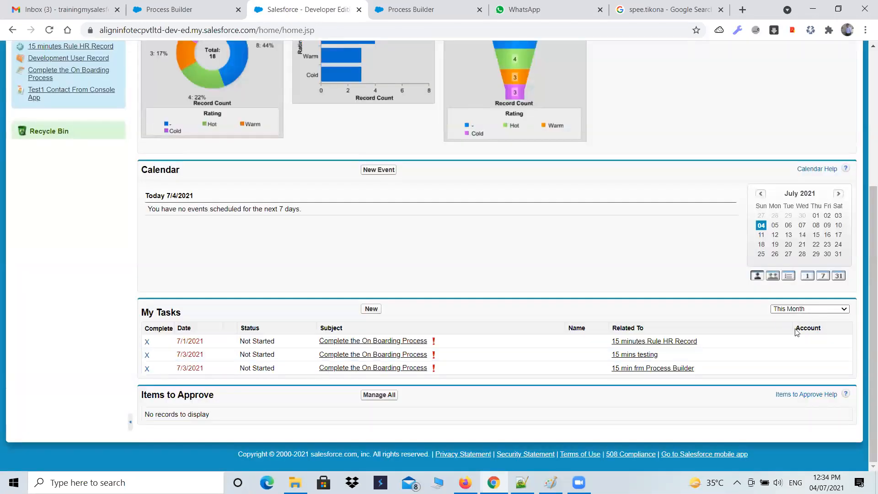
left_click(798, 309)
left_click(776, 371)
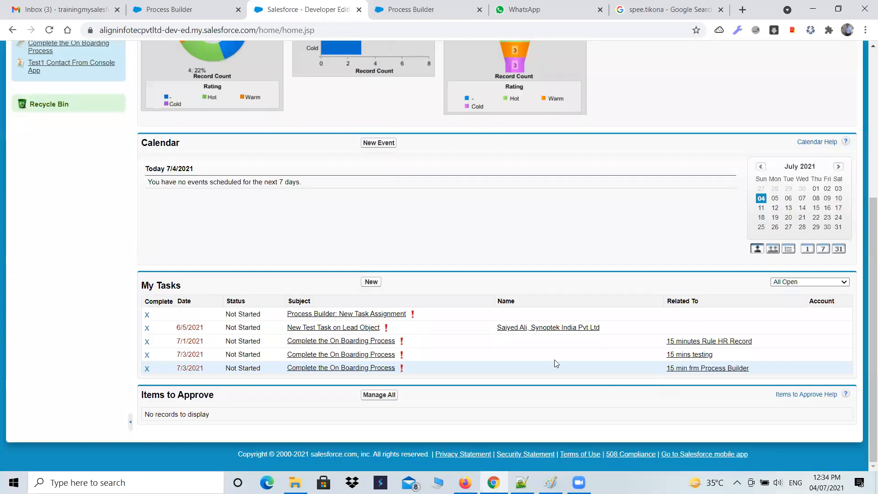
Open the process "Process on Lead Object to Assign a Task" in Process Builder and examine its Create a Task action
left_click(181, 5)
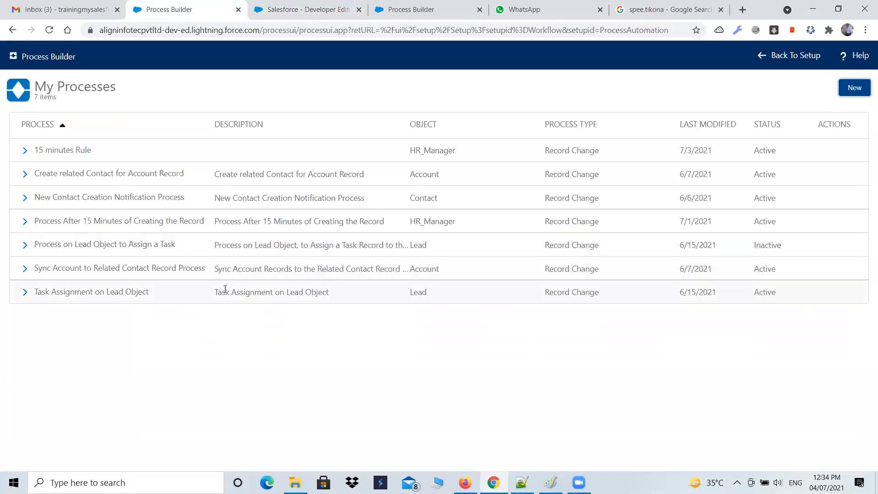
left_click(85, 248)
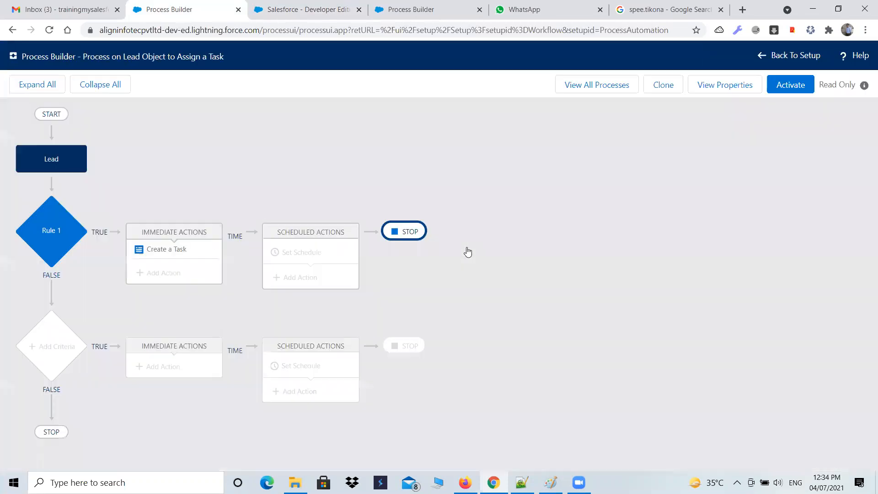
left_click(194, 256)
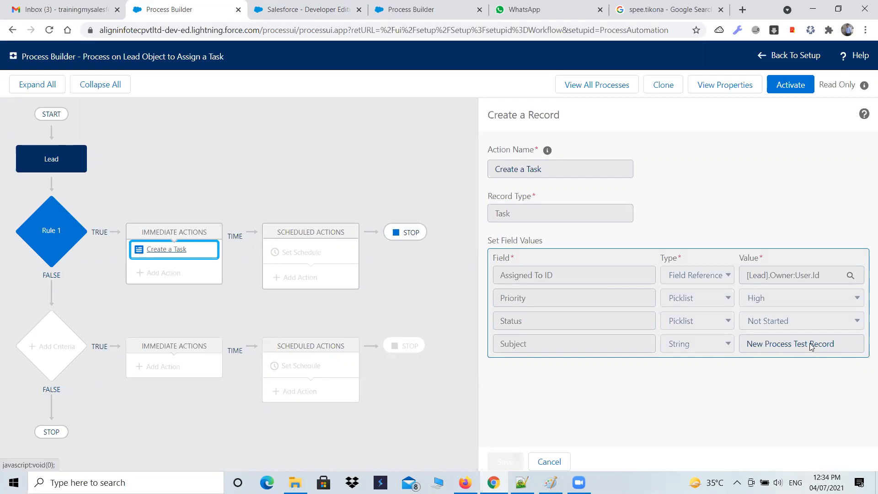
Return to the Salesforce home page and filter My Tasks by Today + Overdue
left_click(300, 9)
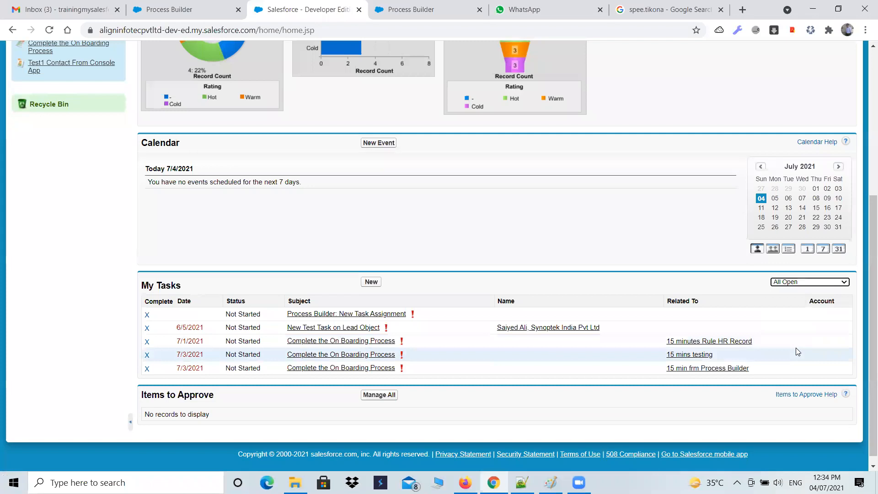
left_click(831, 283)
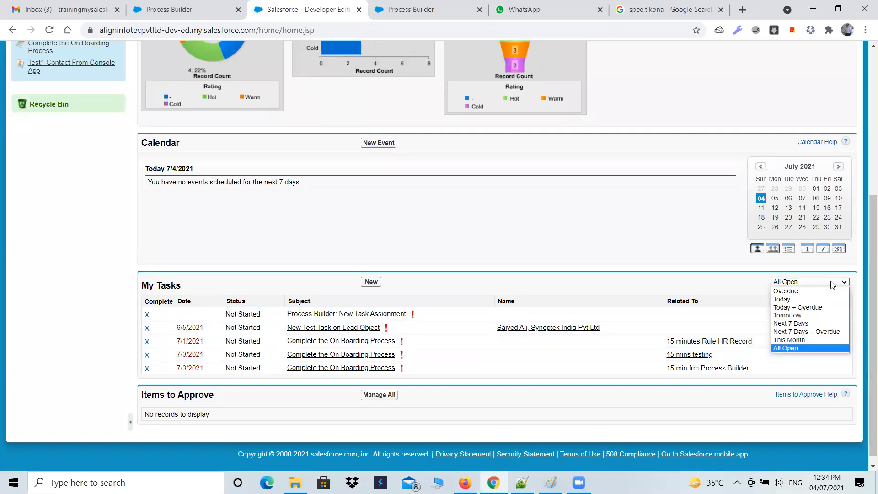
left_click(797, 307)
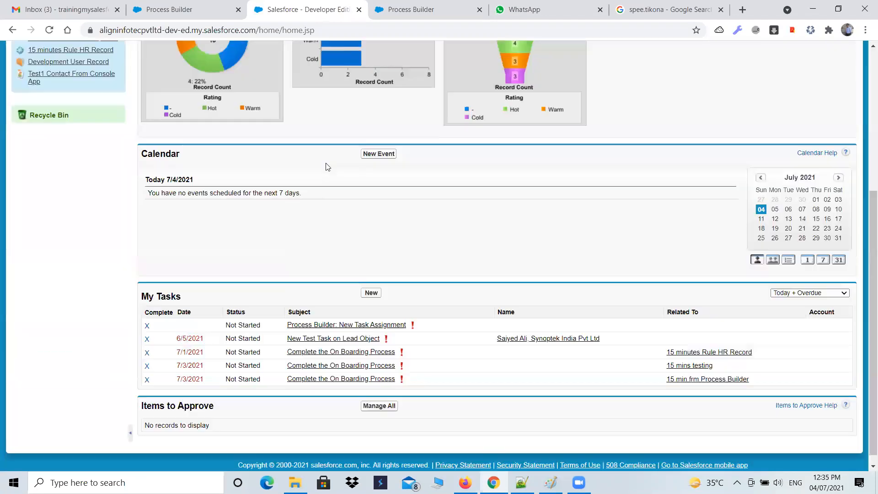
Clone the active new-lead task process as a new version and review its "Check the conditions" criteria
left_click(399, 13)
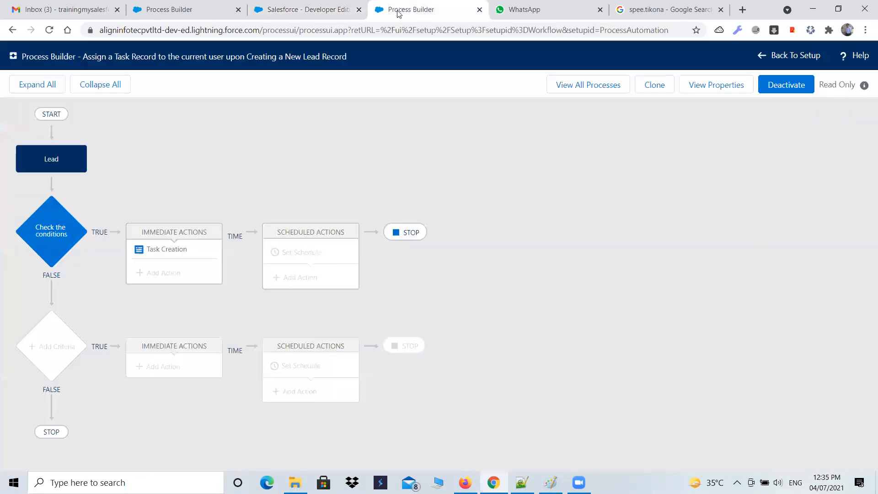
left_click(648, 87)
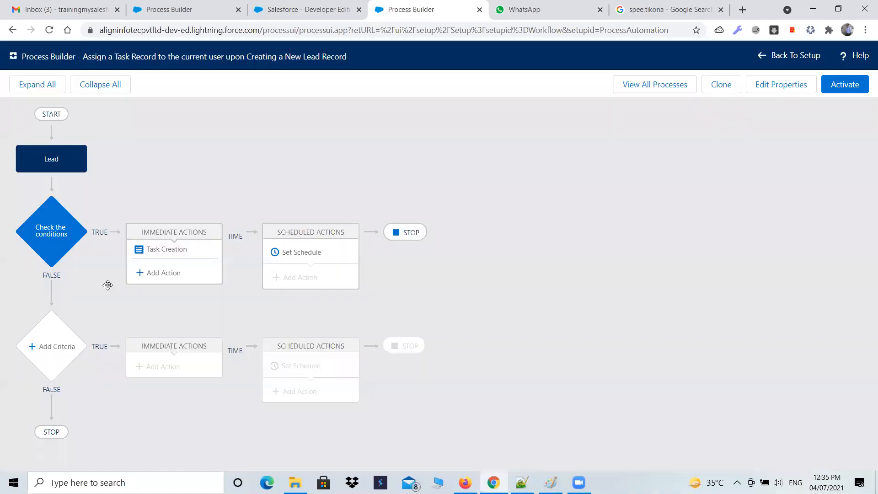
left_click(59, 238)
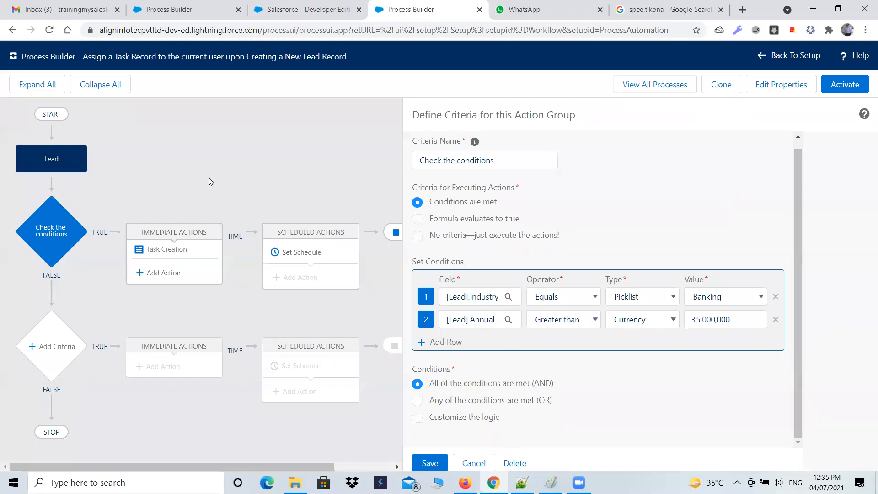
Activate the cloned version of the lead task process, confirm the activation, and view the list of all processes
left_click(840, 87)
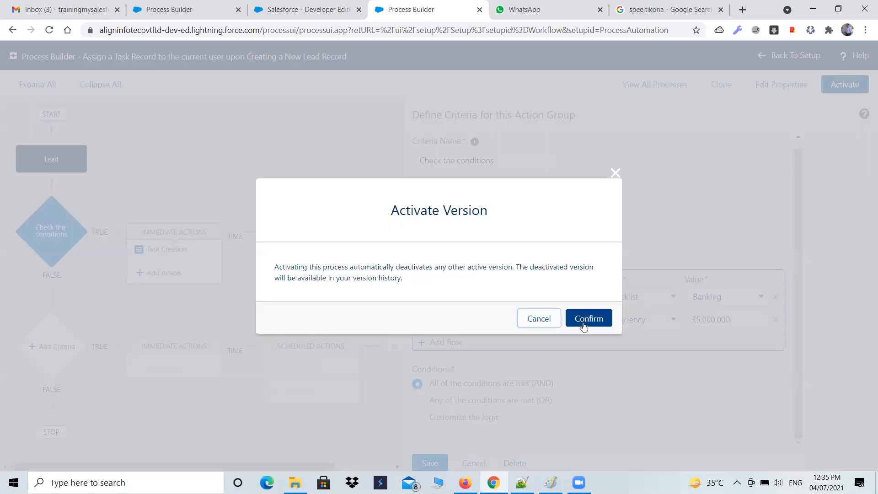
left_click(603, 321)
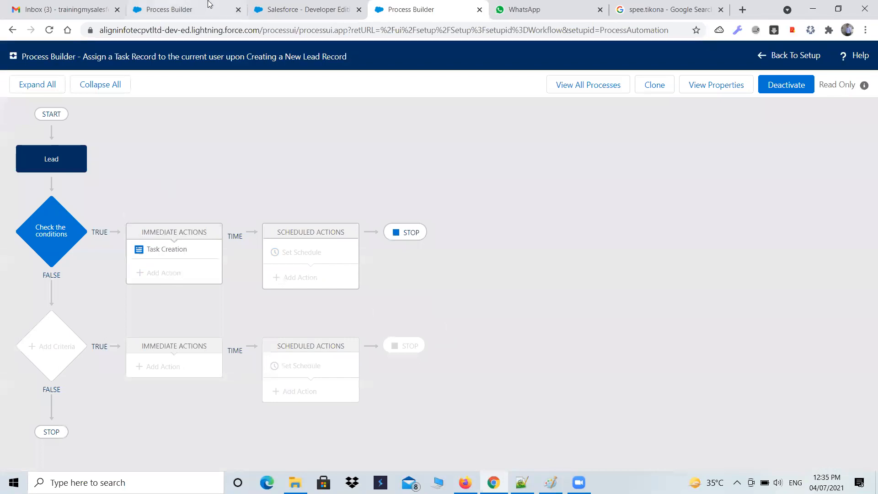
left_click(590, 85)
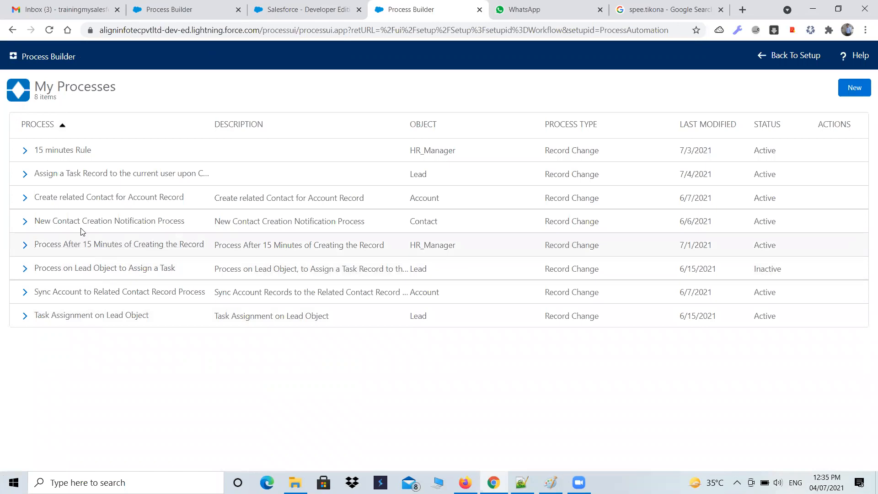
Return to Salesforce, start a new lead record, and enter "Test Lead record for Process" as the First Name
left_click(183, 9)
left_click(323, 8)
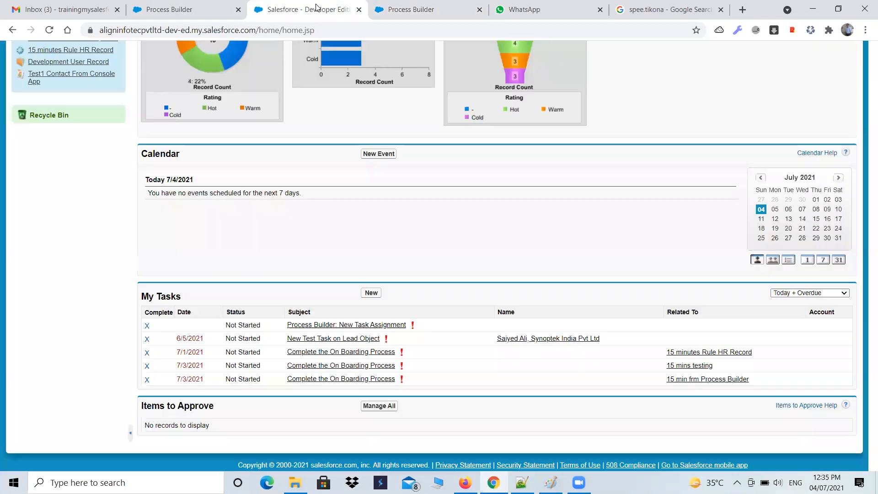
scroll(328, 219, "up", 5)
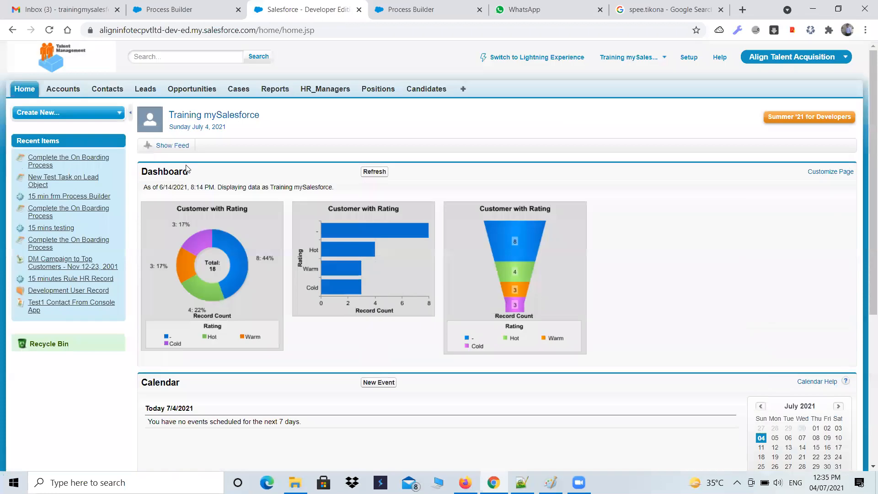
left_click(146, 89)
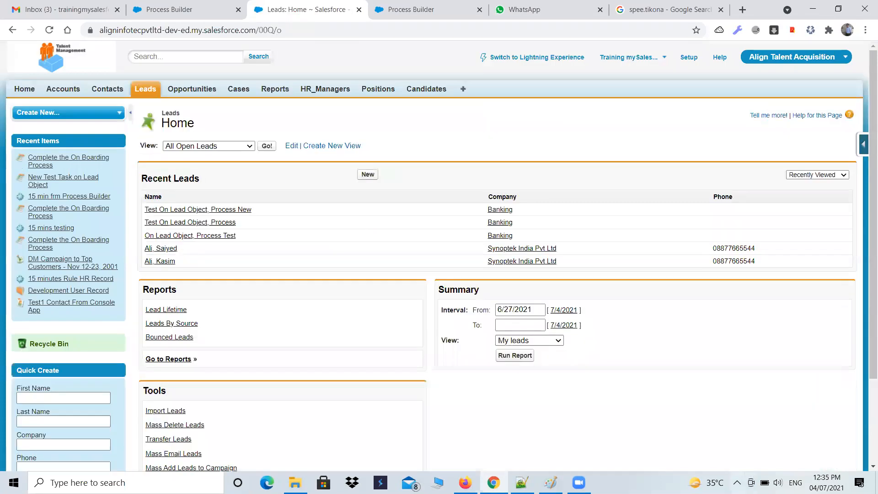
left_click(737, 482)
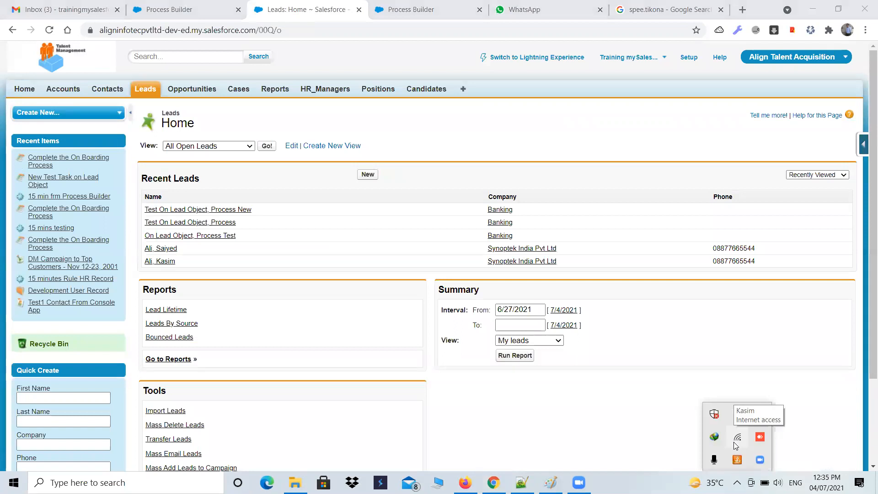
left_click(368, 174)
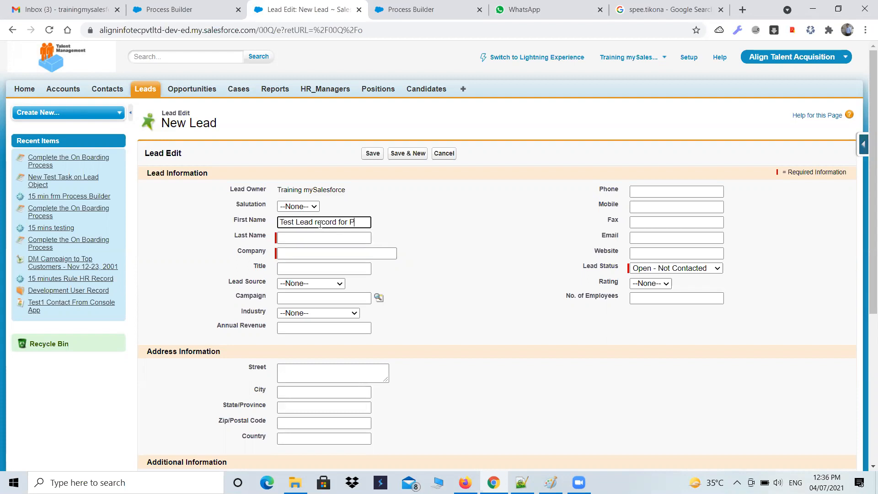
type("cess")
key("Tab")
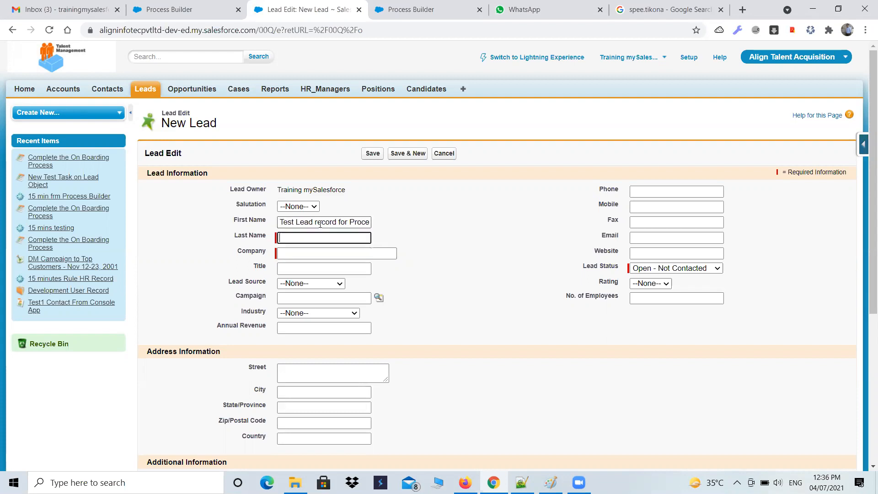
Shorten the First Name to "Test Lead record", and enter "for Process" as Last Name and "ABC" as Company
left_click_drag(338, 221, 380, 235)
key("ctrl+c")
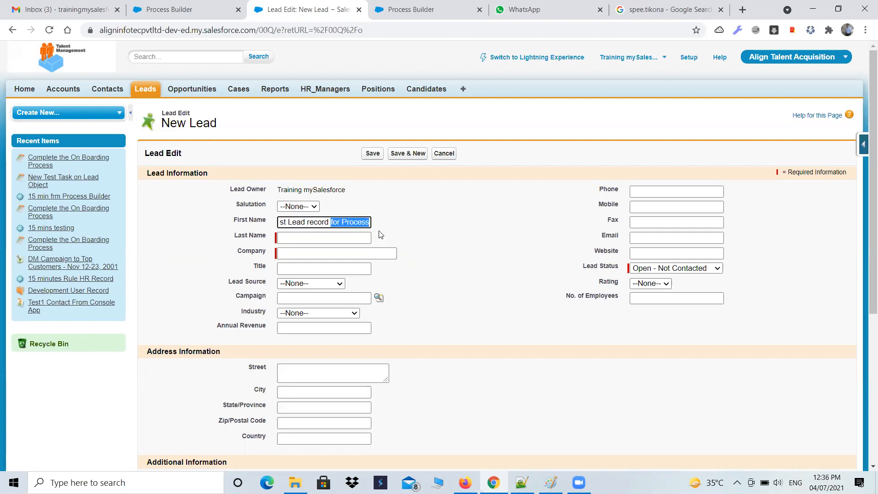
key("BackSpace")
left_click(317, 236)
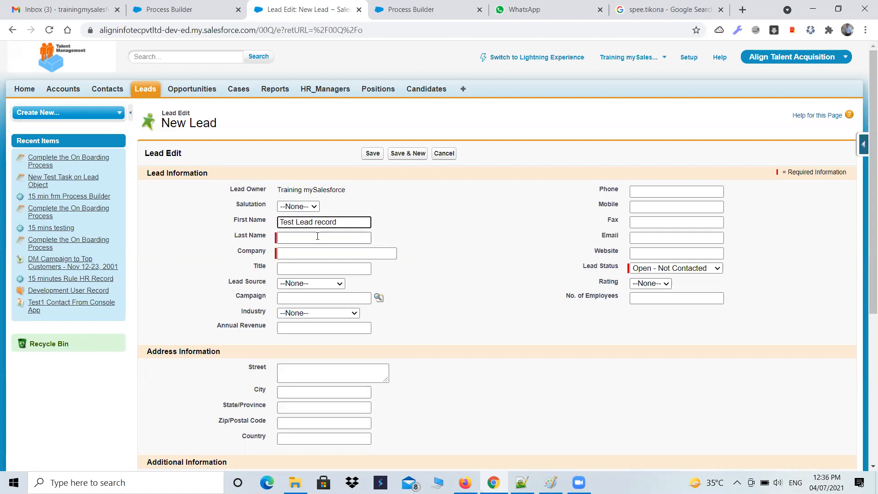
key("ctrl+v")
left_click(324, 252)
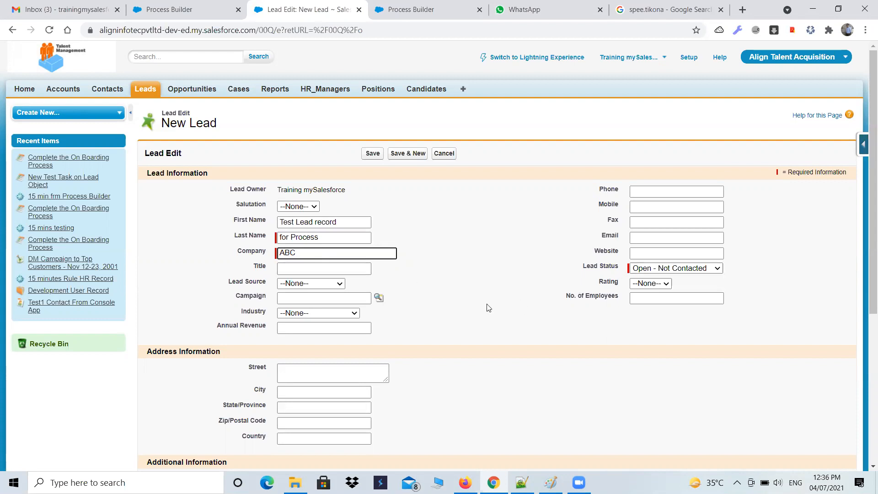
Set the new lead's Industry to Banking and its Annual Revenue to 10000000
left_click(354, 313)
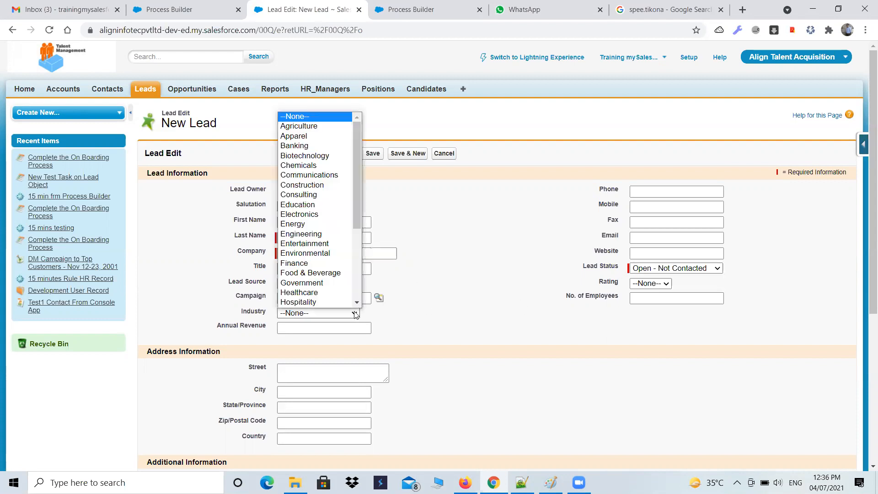
left_click(306, 146)
left_click(294, 326)
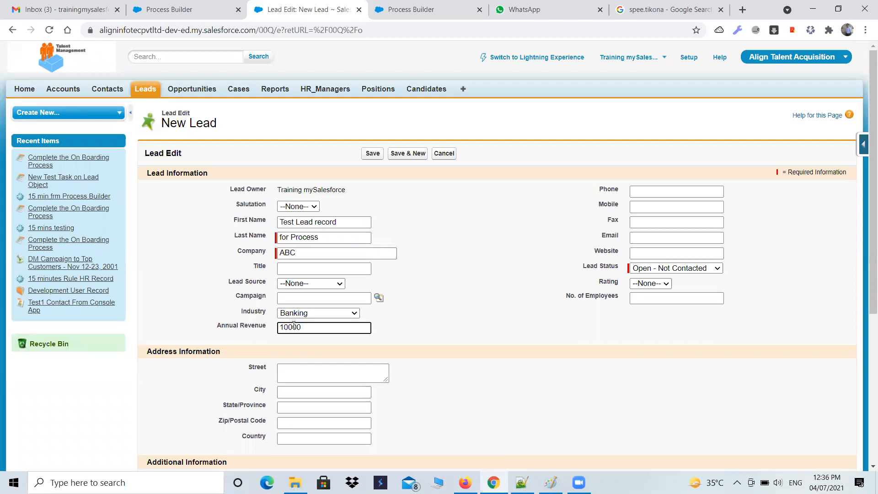
Set the Lead Status to "Working - Contacted" and save the lead record
left_click(663, 268)
left_click(661, 285)
scroll(474, 328, "down", 3)
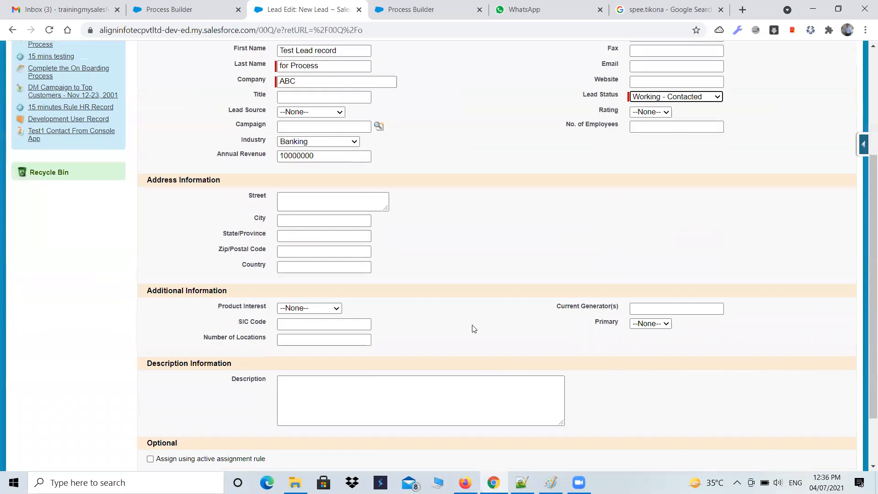
scroll(473, 328, "down", 2)
left_click(363, 417)
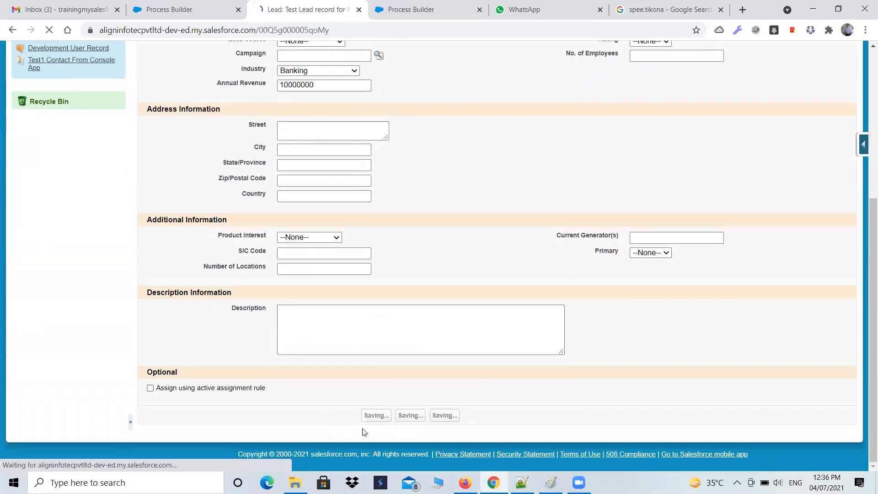
Review the saved lead and the process's task action, then open the Salesforce home page and filter My Tasks by All Open
scroll(363, 414, "down", 1)
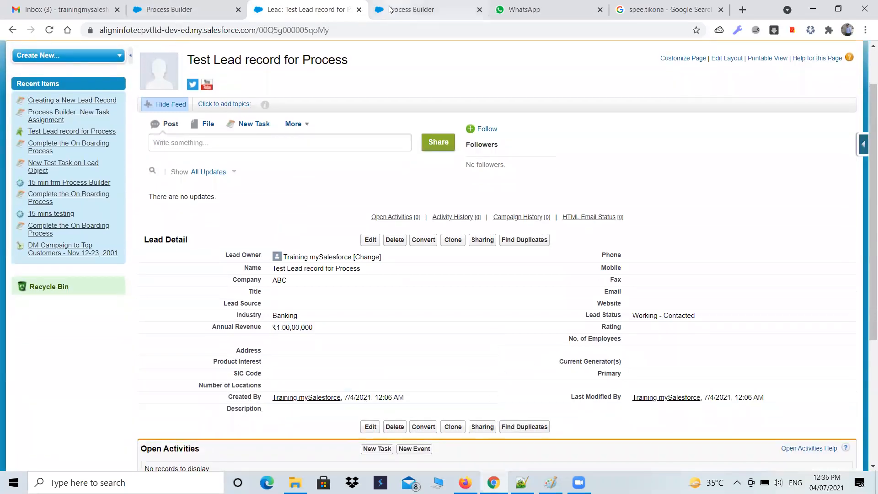
left_click(220, 7)
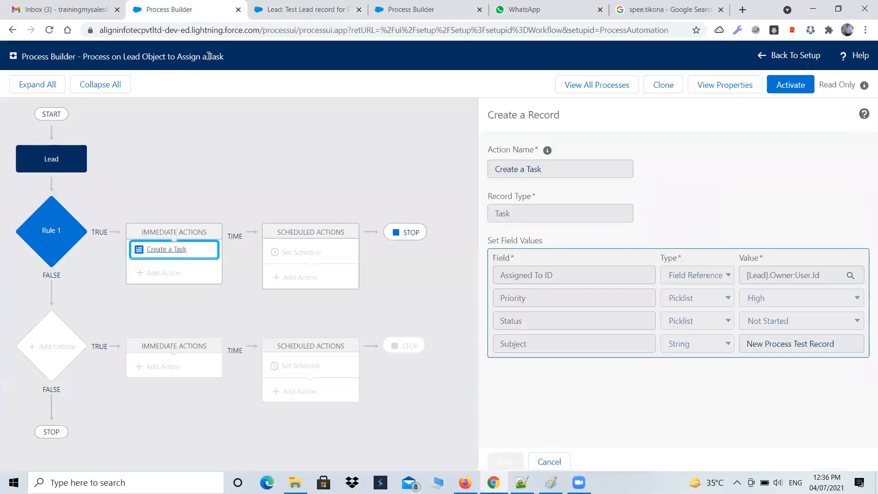
left_click(316, 9)
left_click(26, 90)
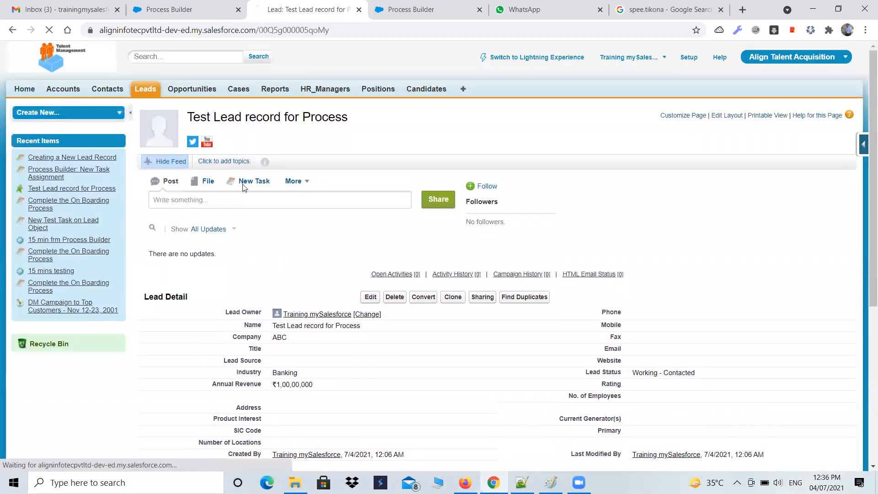
scroll(355, 257, "down", 3)
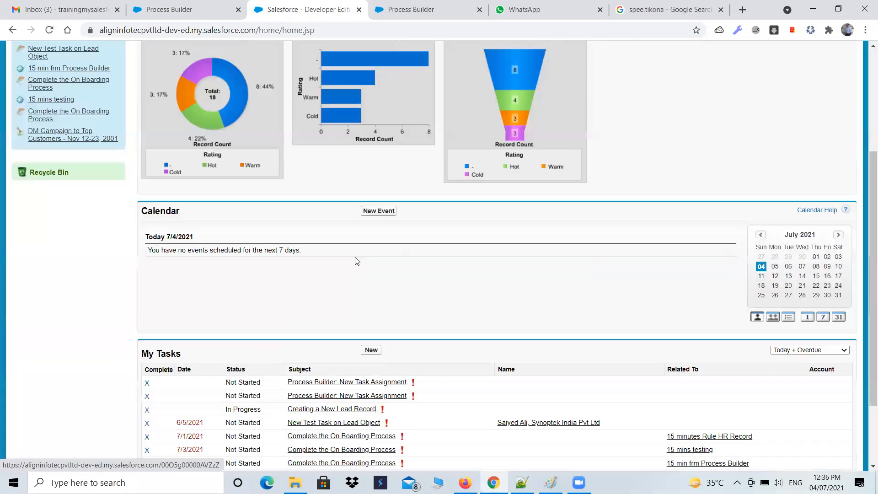
scroll(357, 261, "down", 2)
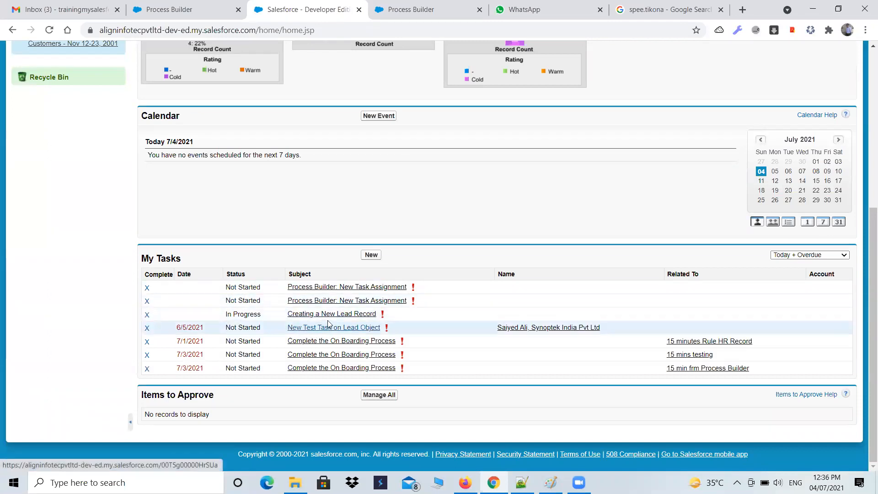
left_click(810, 255)
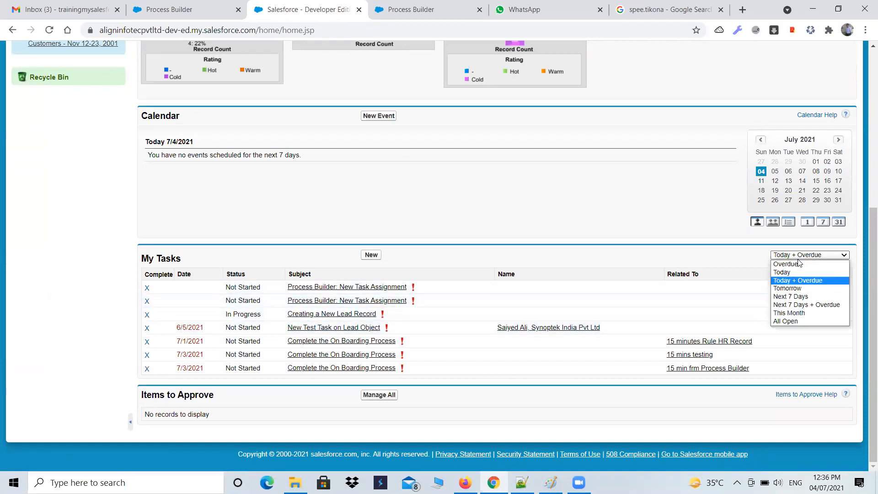
left_click(794, 321)
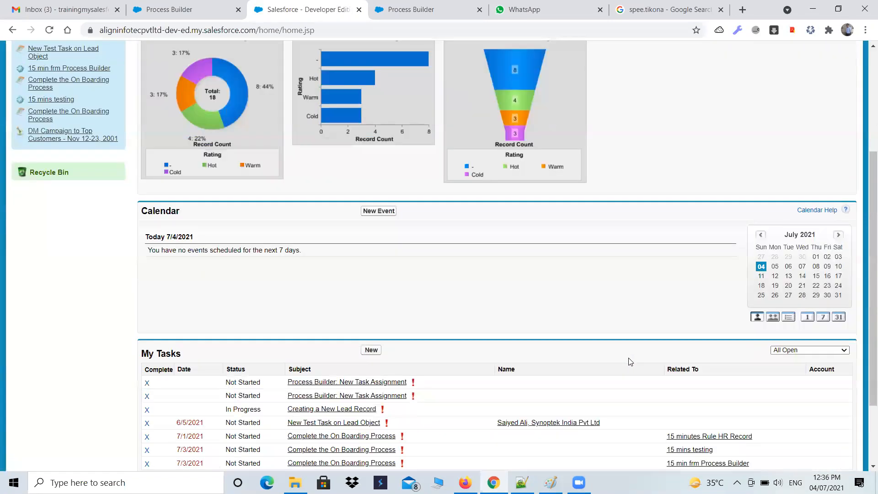
Reload the home page, accepting the form resubmission, and check the My Tasks list for newly assigned tasks
scroll(630, 362, "down", 2)
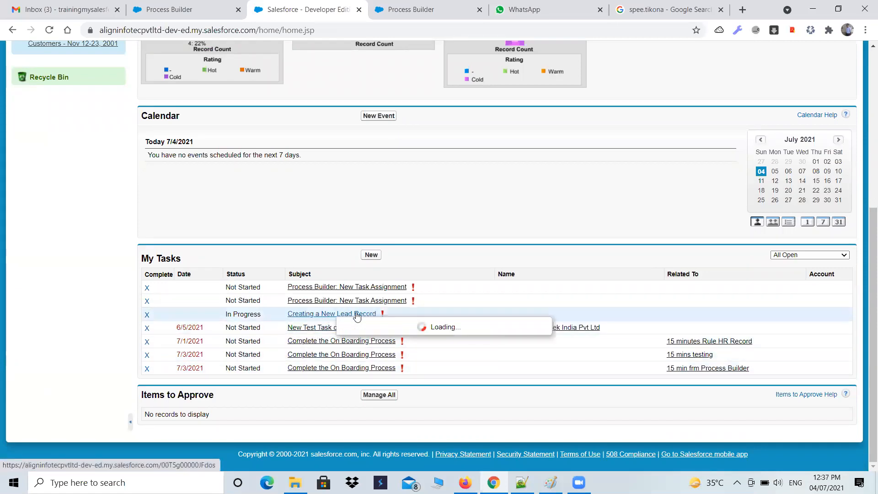
left_click(49, 30)
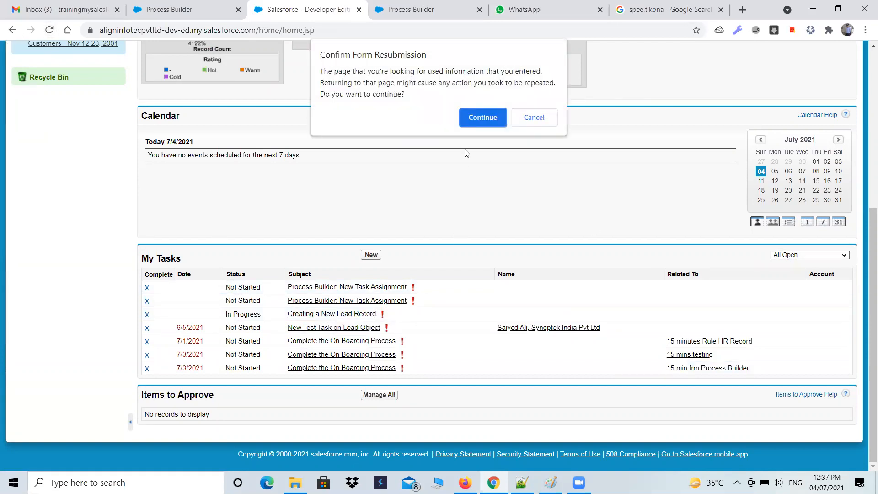
key("Return")
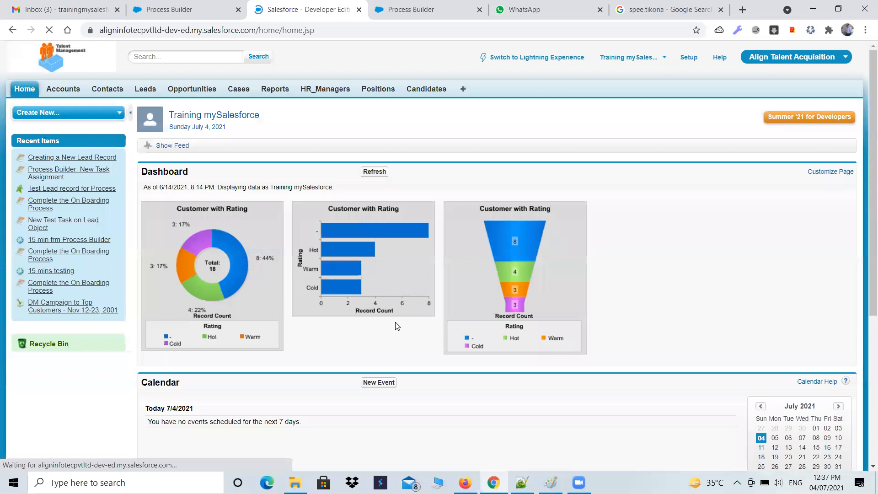
scroll(397, 326, "down", 6)
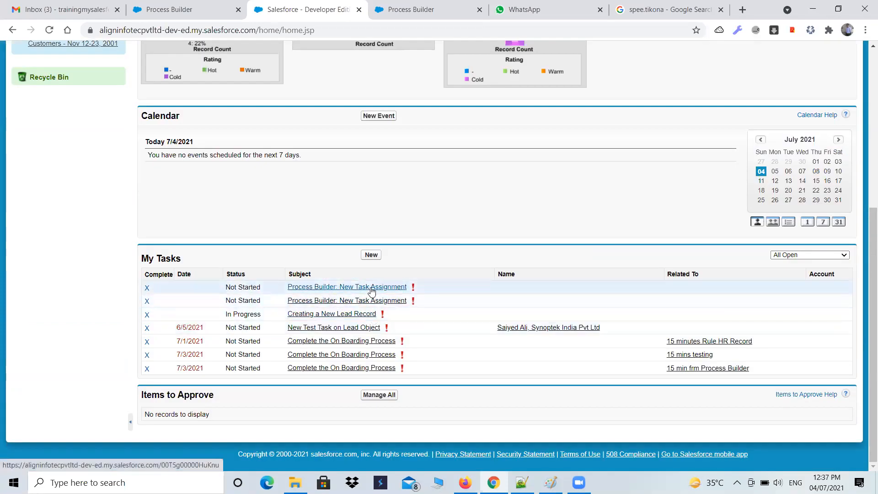
Check the My Processes list and view the details of the first "Process Builder: New Task Assignment" task on the home page
left_click(426, 10)
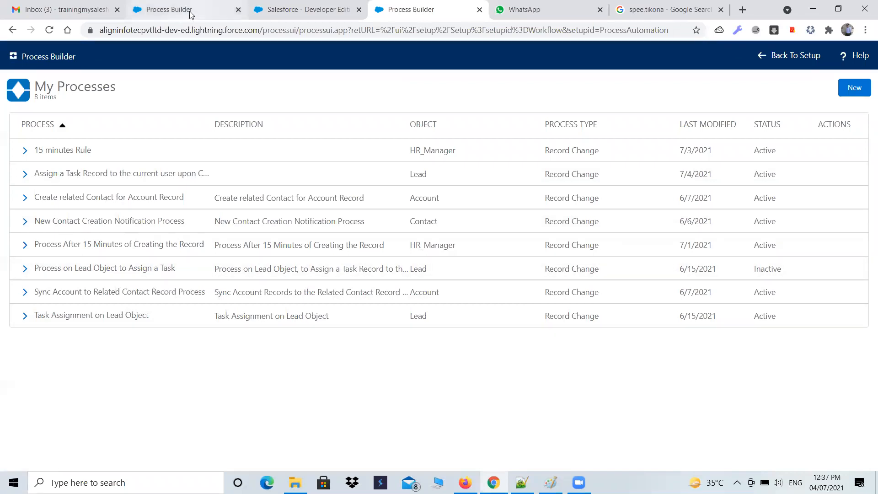
left_click(284, 10)
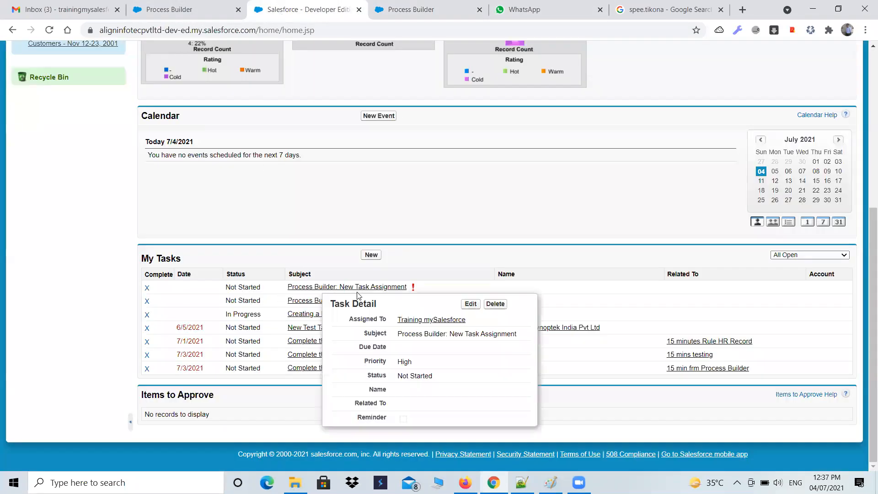
mouse_move(333, 290)
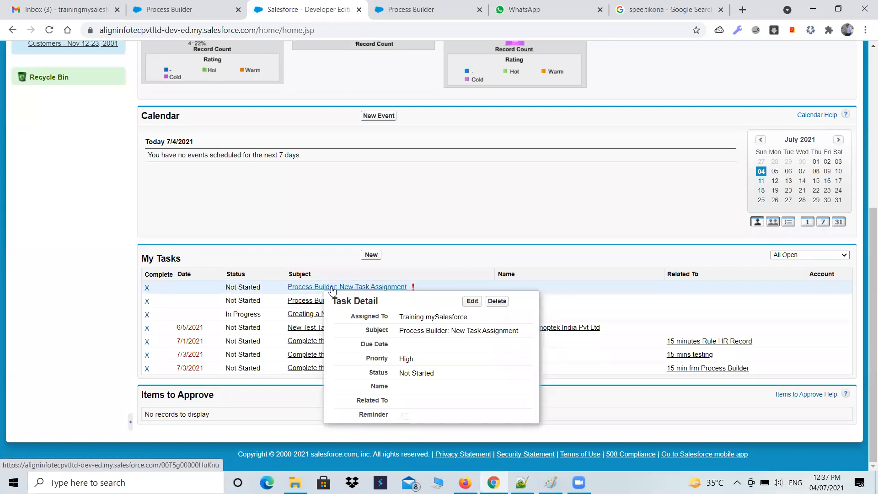
key("ctrl+Tab")
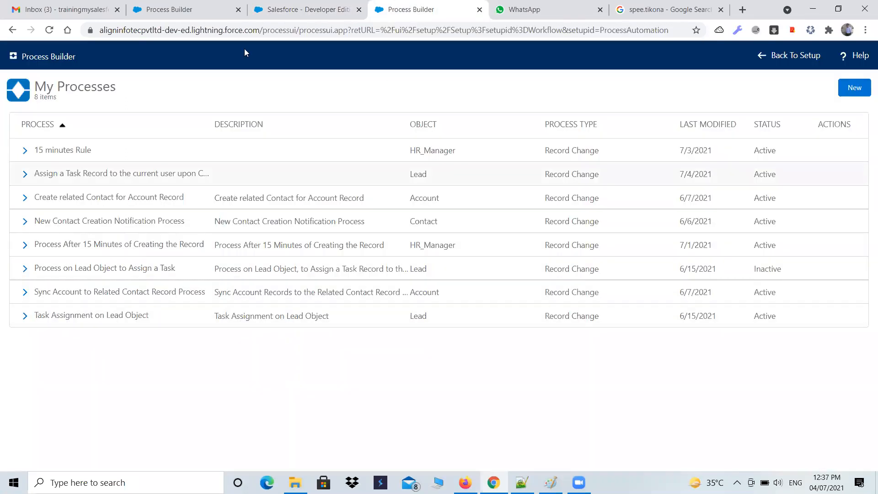
left_click(279, 9)
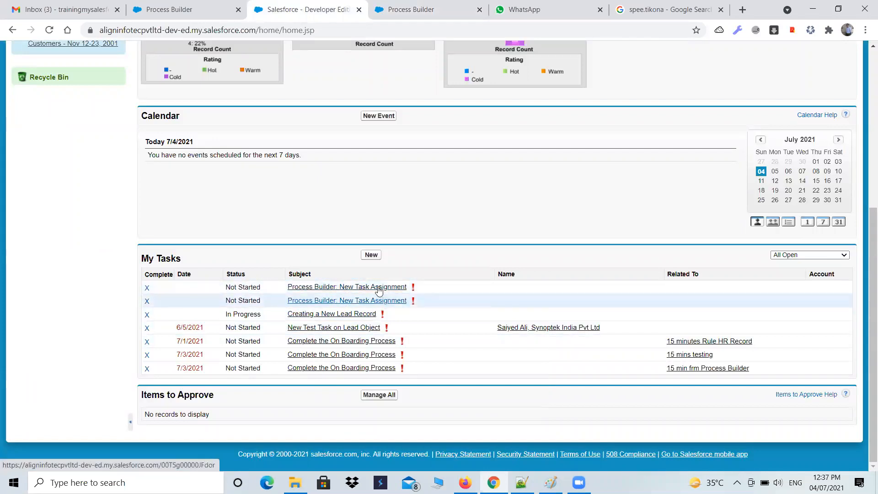
mouse_move(379, 286)
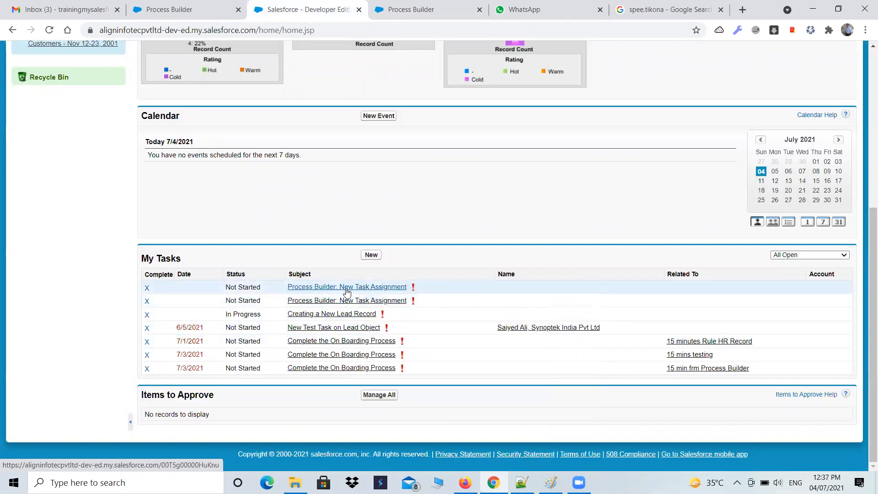
Examine the Object and Status values of the three Lead processes in the My Processes list
left_click(410, 9)
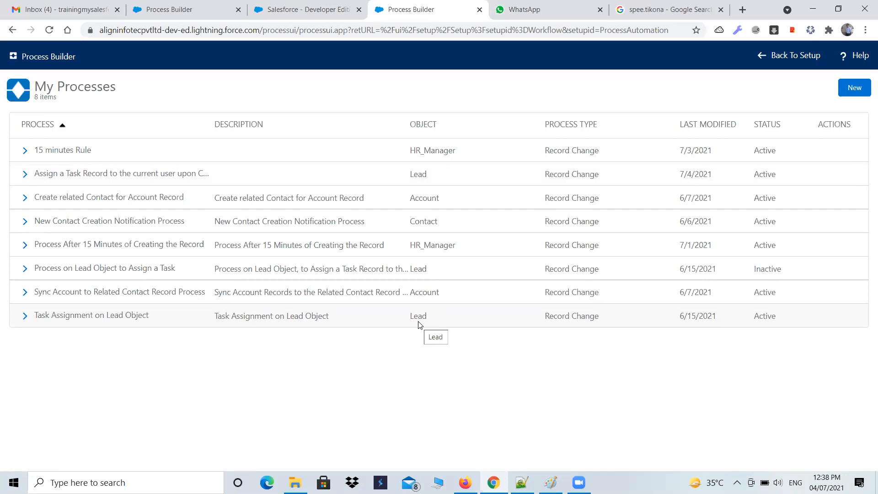
left_click_drag(428, 318, 407, 316)
left_click_drag(791, 319, 752, 316)
left_click_drag(431, 176, 410, 180)
left_click_drag(784, 175, 751, 182)
left_click_drag(437, 271, 425, 268)
left_click_drag(798, 269, 746, 274)
left_click_drag(427, 317, 408, 317)
left_click_drag(777, 314, 747, 319)
left_click_drag(785, 175, 746, 180)
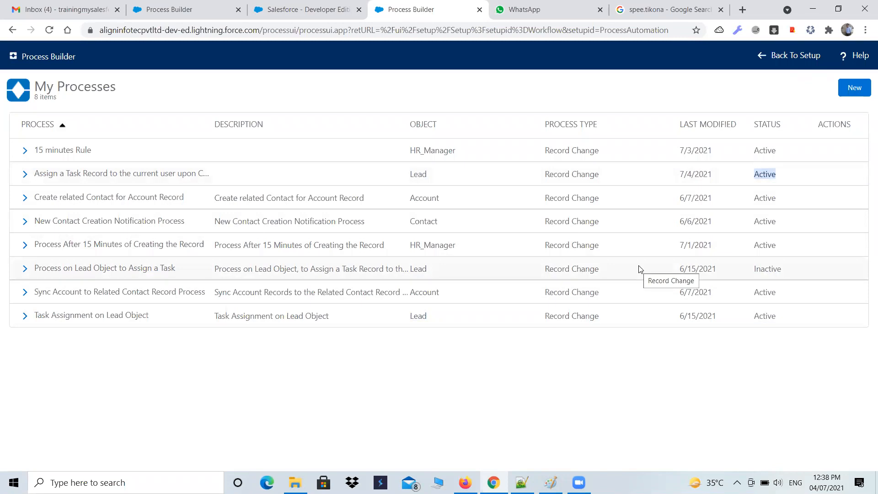
Return to the home page and check the first "Process Builder: New Task Assignment" entry in My Tasks
left_click(311, 11)
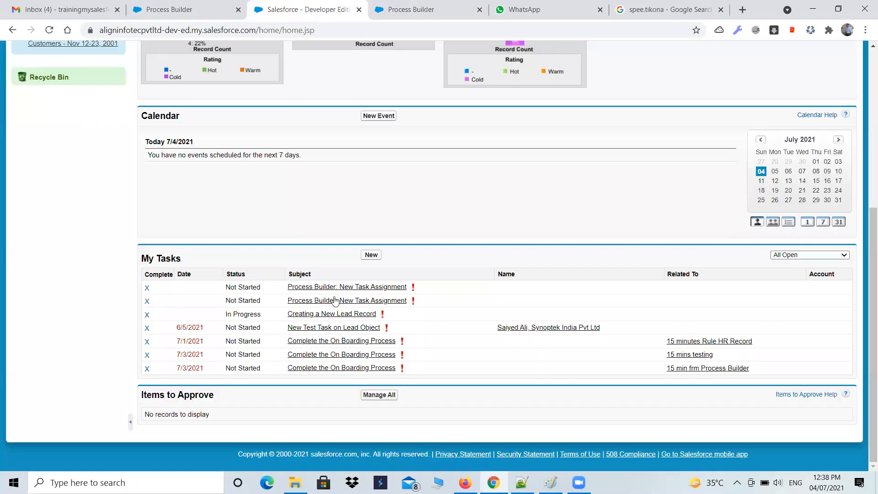
triple_click(305, 288)
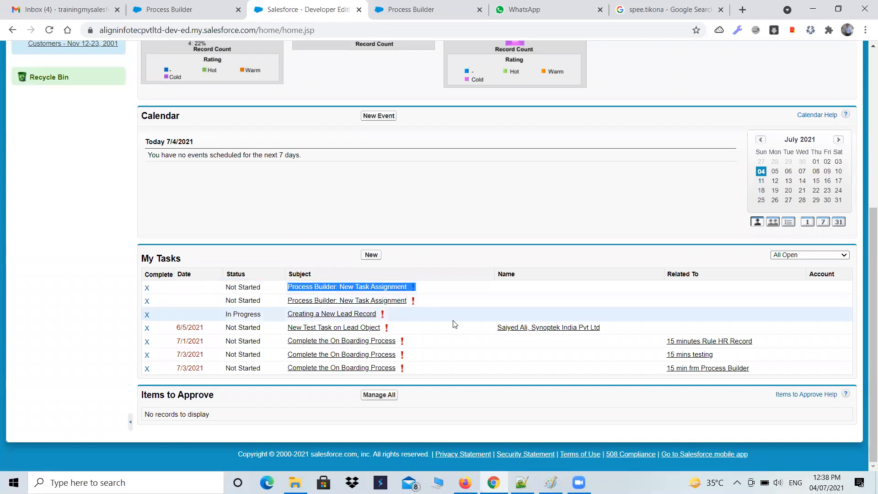
scroll(454, 324, "up", 2)
scroll(245, 335, "up", 3)
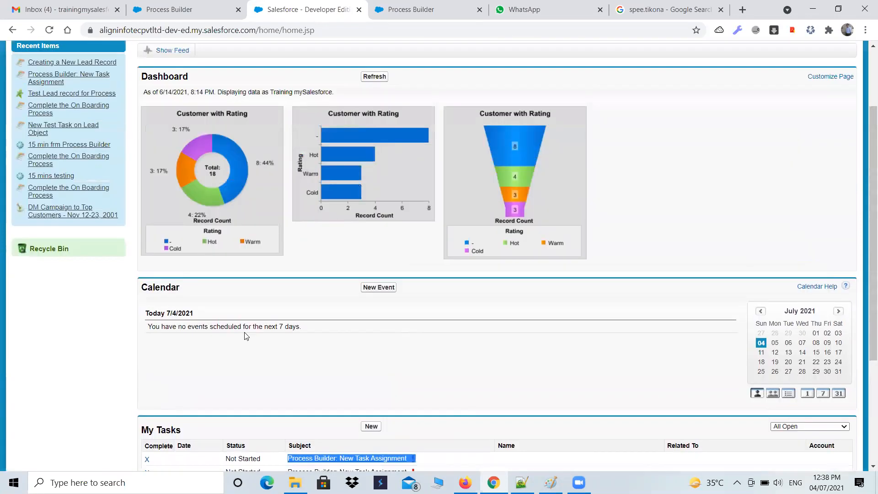
scroll(214, 329, "down", 2)
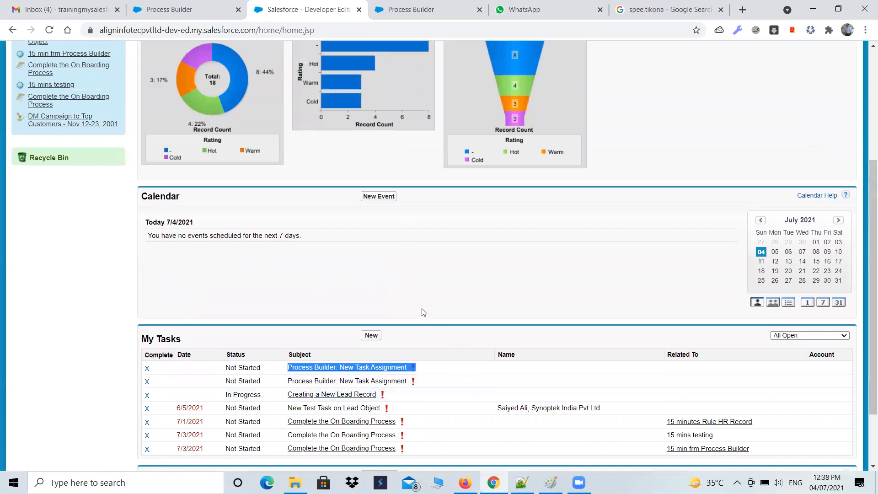
scroll(422, 310, "down", 1)
Compare the status and object of "Assign a Task Record to the current user" and "Task Assignment on Lead Object" in My Processes
left_click(452, 6)
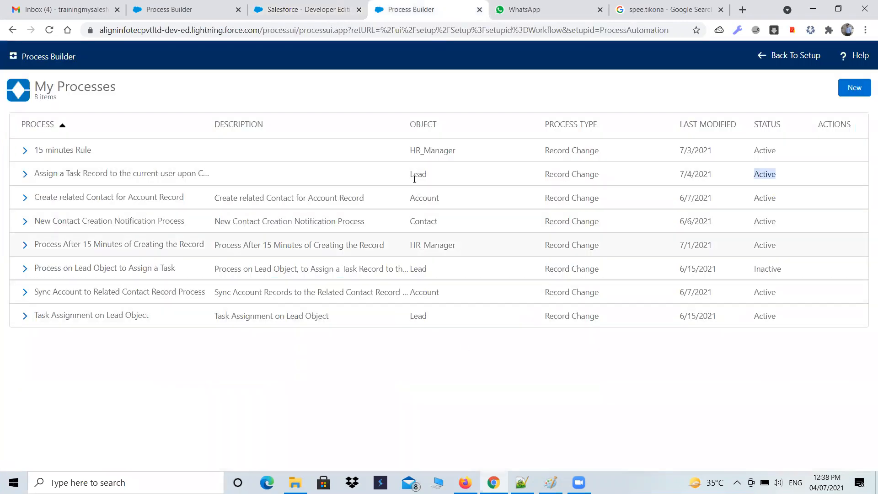
left_click(815, 190)
left_click_drag(793, 178, 743, 177)
left_click_drag(783, 315, 738, 320)
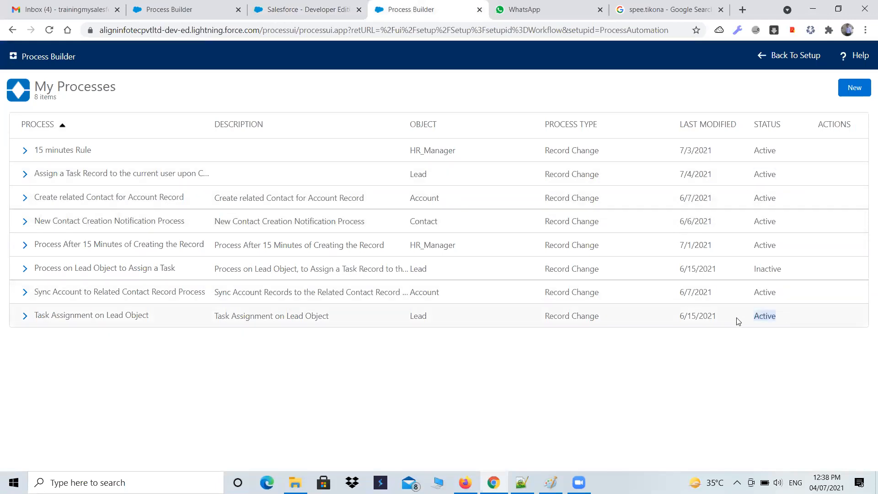
left_click_drag(440, 179, 404, 178)
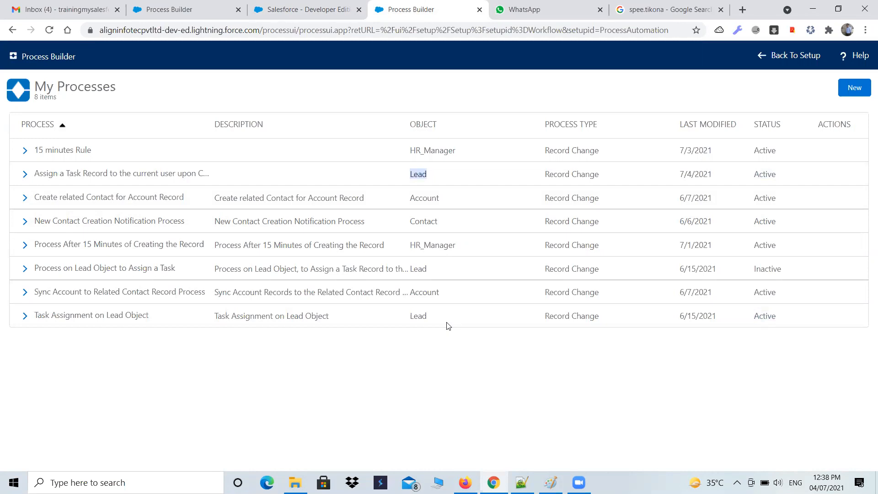
left_click_drag(439, 320, 409, 316)
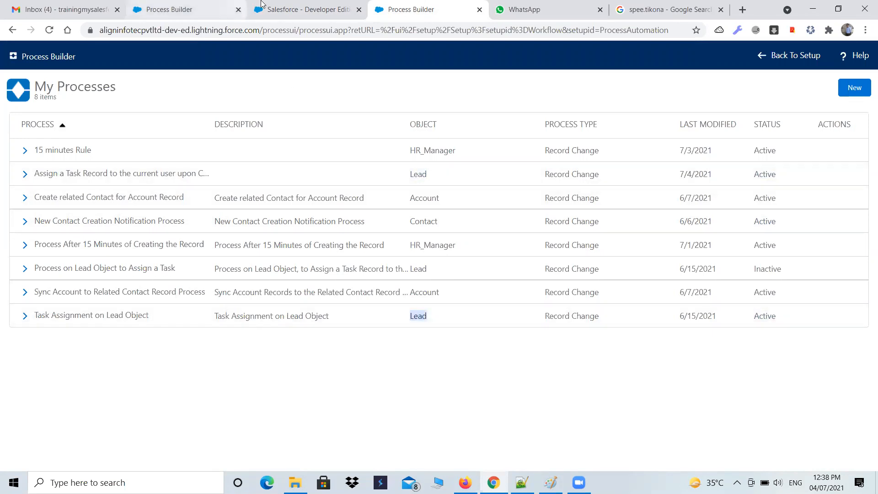
View My Tasks on the home page again and switch to the 102-Admin.txt assignment notes in Notepad++
left_click(304, 9)
scroll(421, 328, "down", 2)
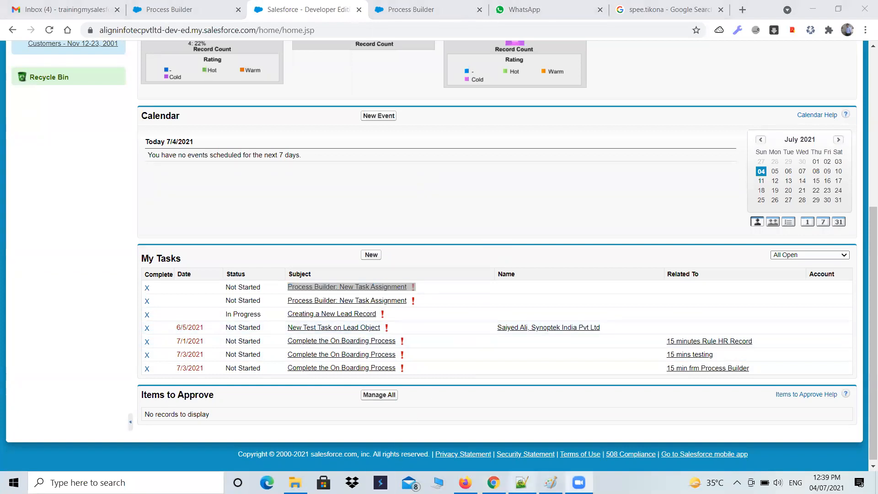
left_click(521, 482)
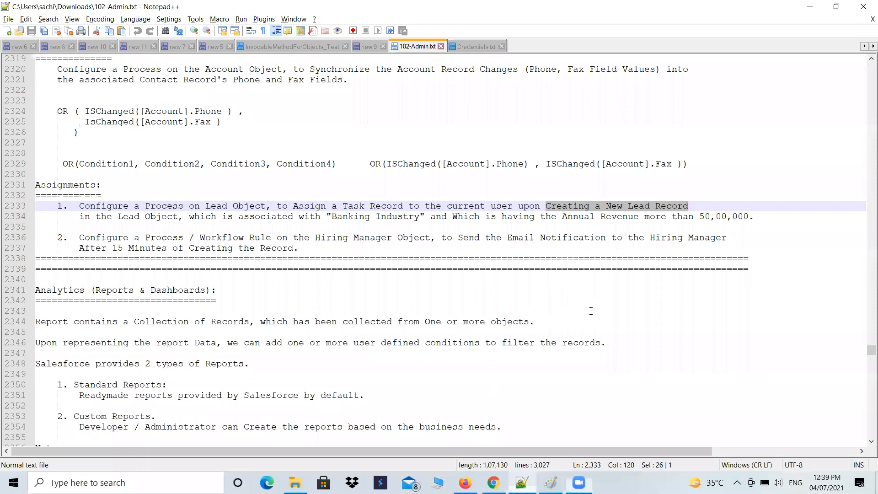